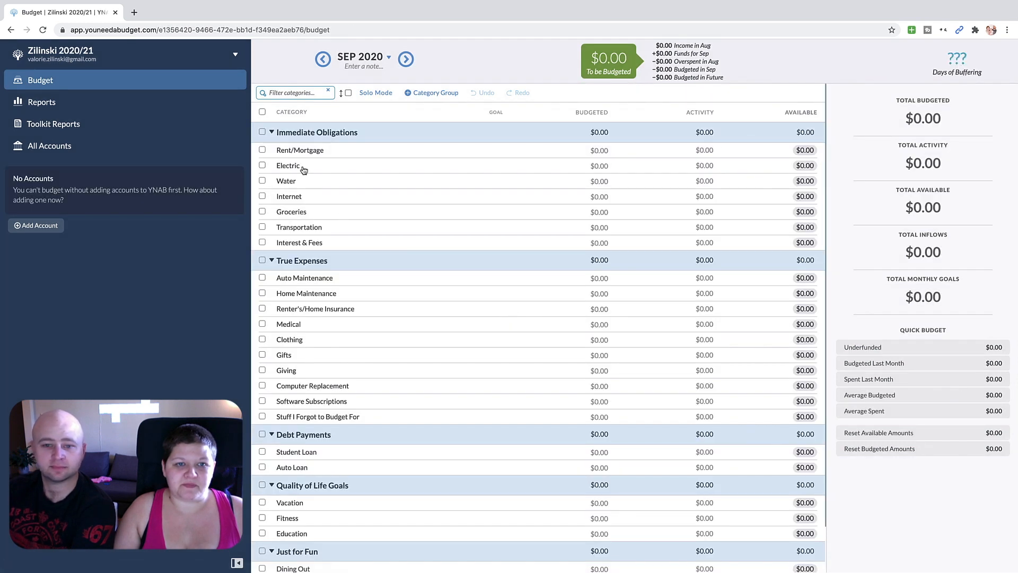
# Step: Delete the default category groups Immediate Obligations, True Expenses, Debt Payments, Quality of Life Goals and Just for Fun
pyautogui.click(327, 134)
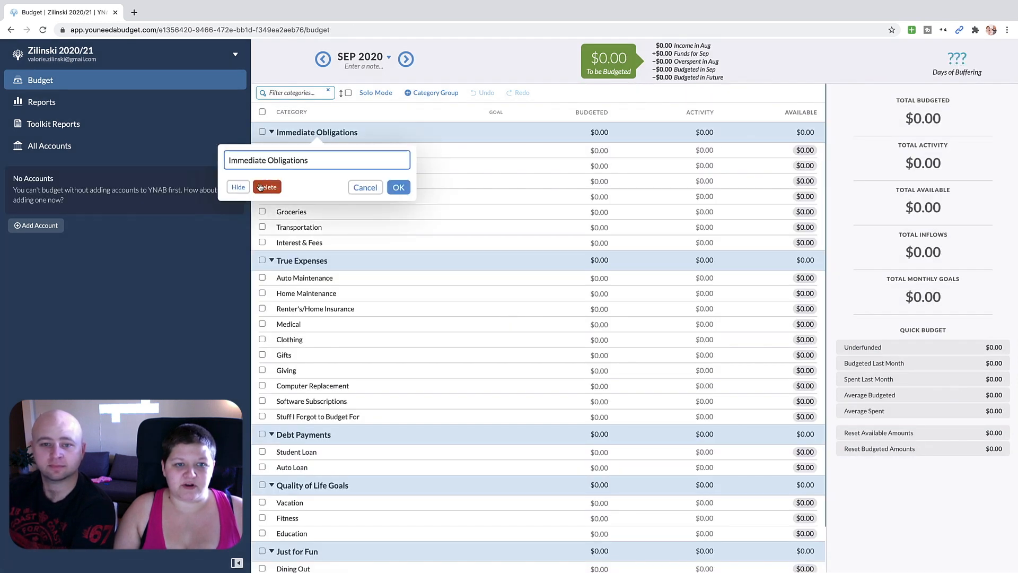
pyautogui.click(275, 185)
pyautogui.click(312, 133)
pyautogui.click(253, 186)
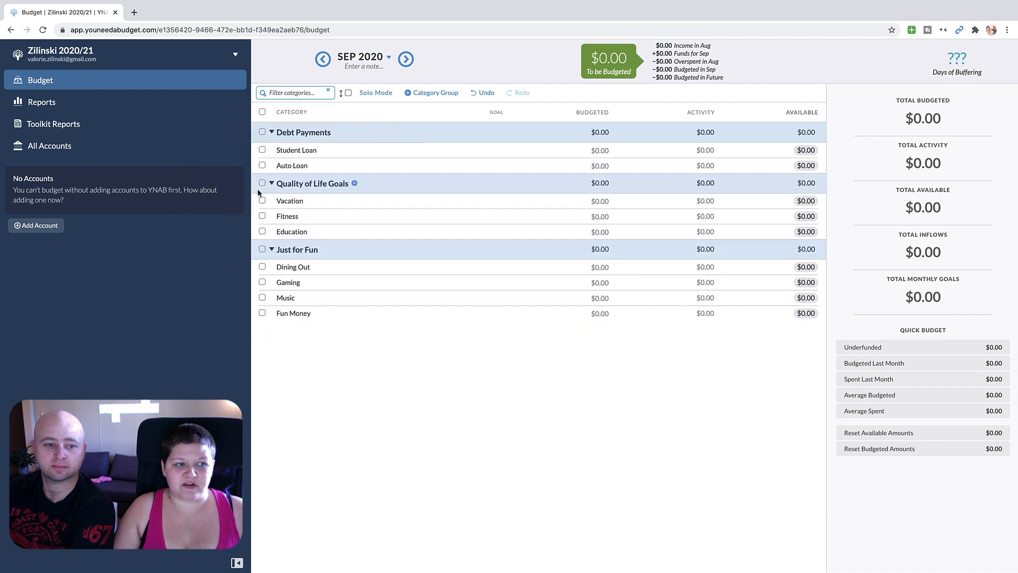
pyautogui.click(309, 139)
pyautogui.click(263, 186)
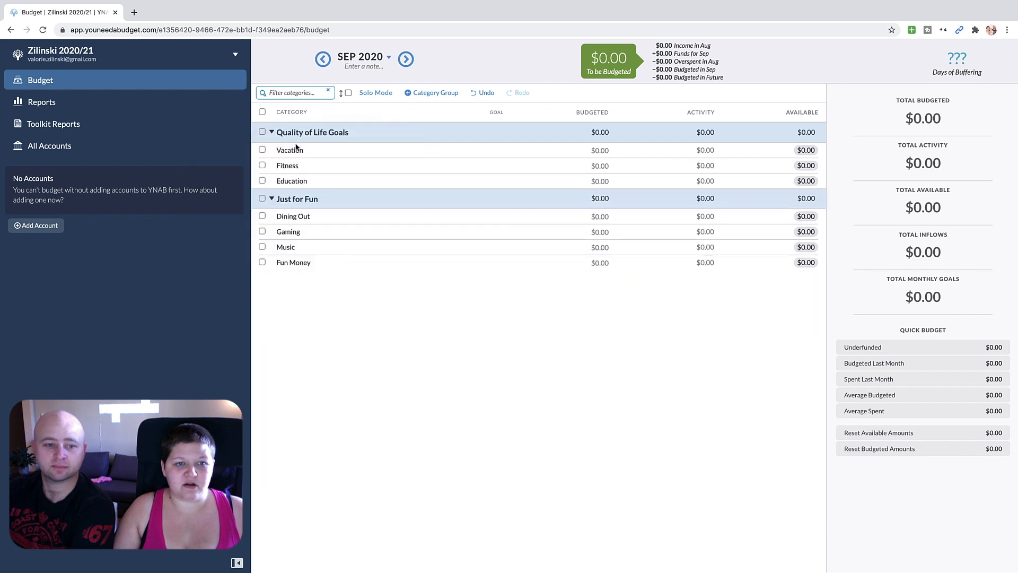
pyautogui.click(305, 133)
pyautogui.click(262, 187)
pyautogui.click(306, 133)
pyautogui.click(255, 187)
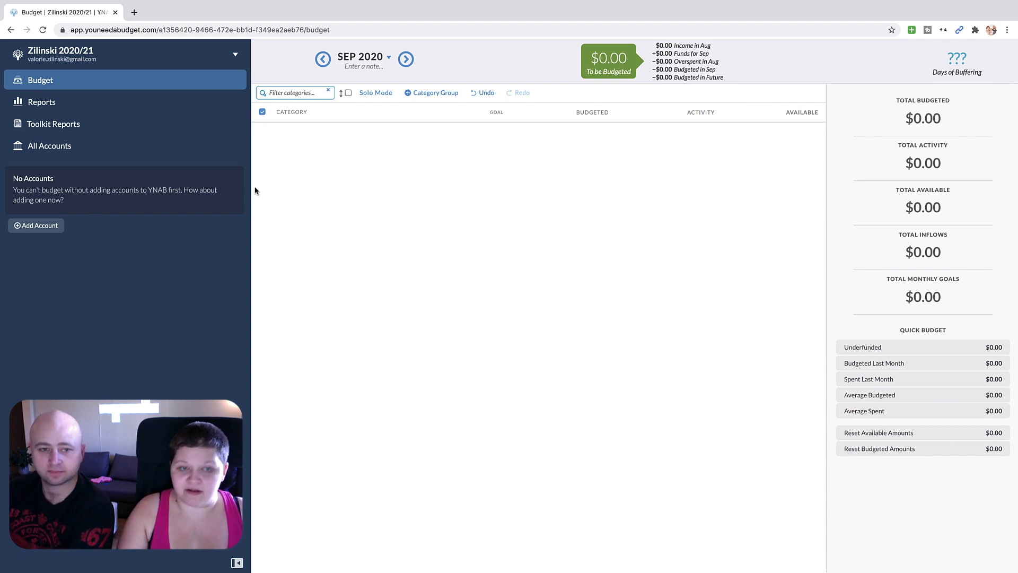
# Step: Create a category group named DEBT PAYMENTS and add a Debt Snowball category to it
pyautogui.click(417, 93)
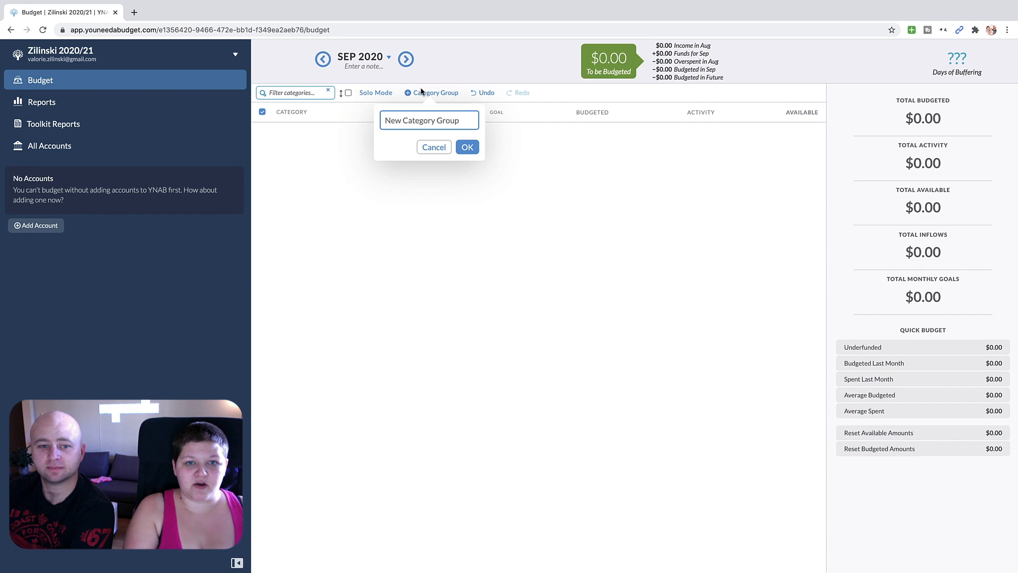
pyautogui.write('DEBT')
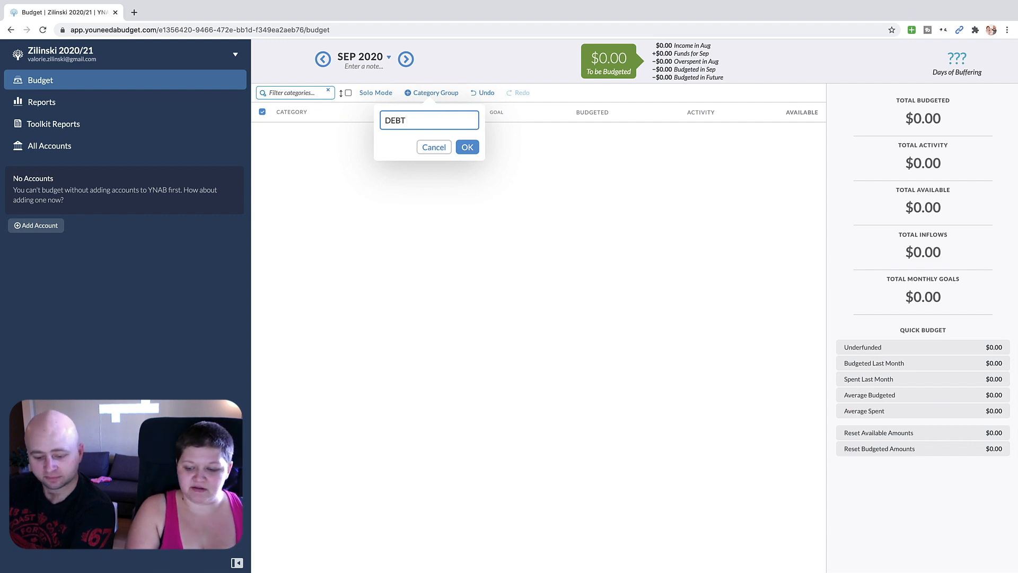
pyautogui.write(' PAYMENTS')
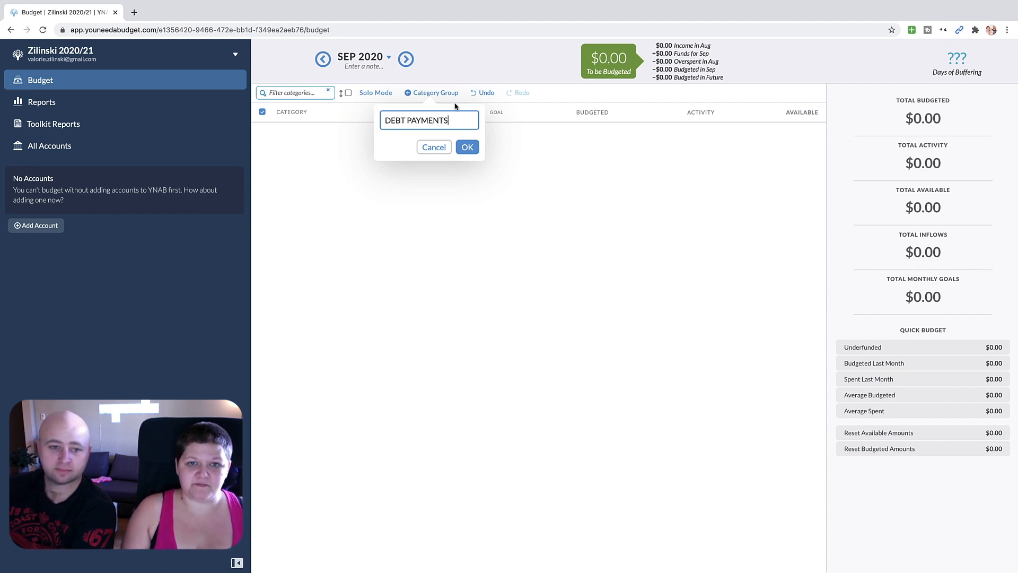
pyautogui.click(467, 147)
pyautogui.click(345, 133)
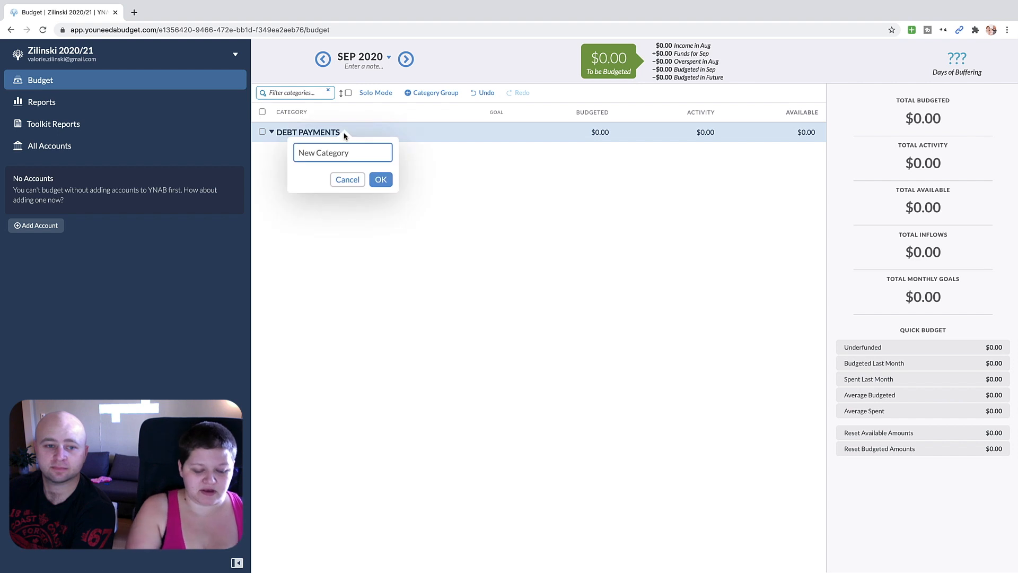
pyautogui.write('Debt Snowball')
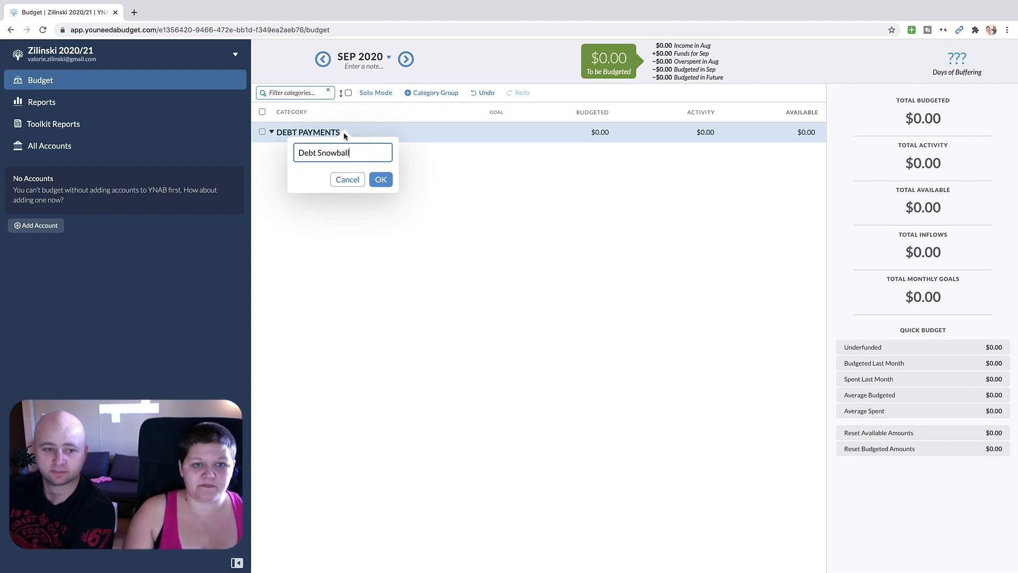
pyautogui.click(381, 180)
# Step: Add OPD 15th and Car Loan 16th to DEBT PAYMENTS, and order the categories Debt Snowball, OPD 15th, Car Loan 16th
pyautogui.click(345, 133)
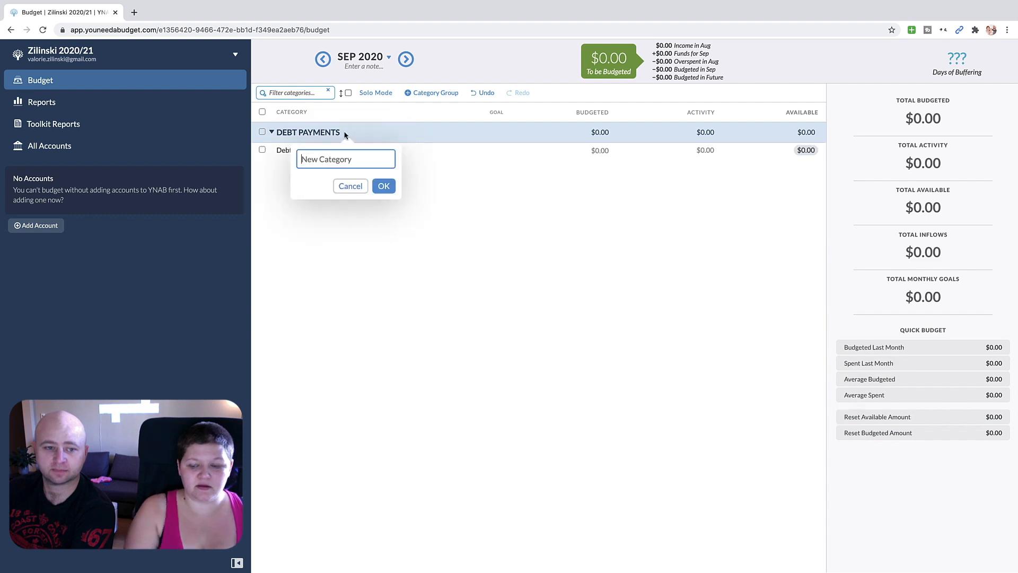
pyautogui.write('OPD 1')
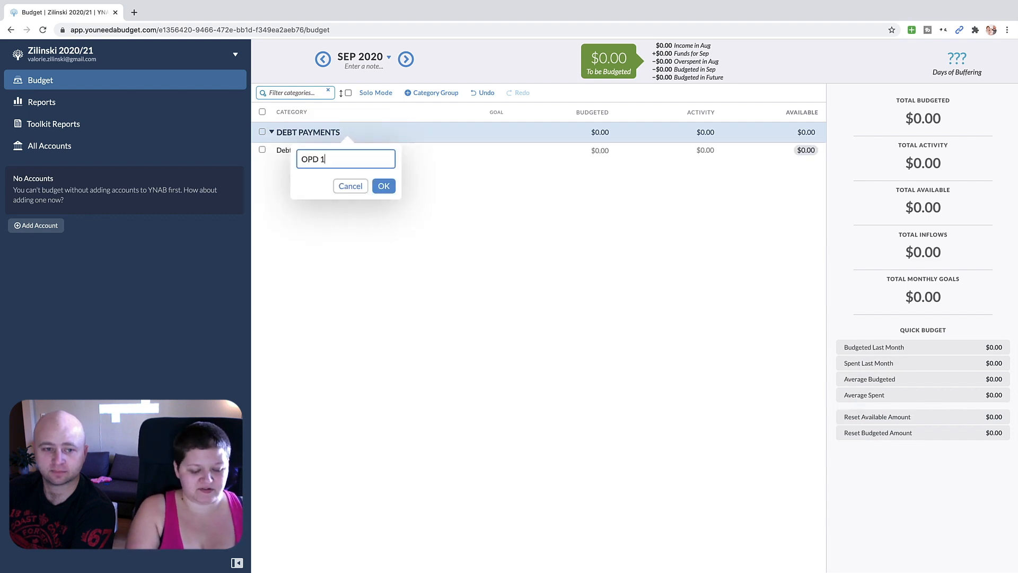
pyautogui.write('5th')
pyautogui.click(384, 186)
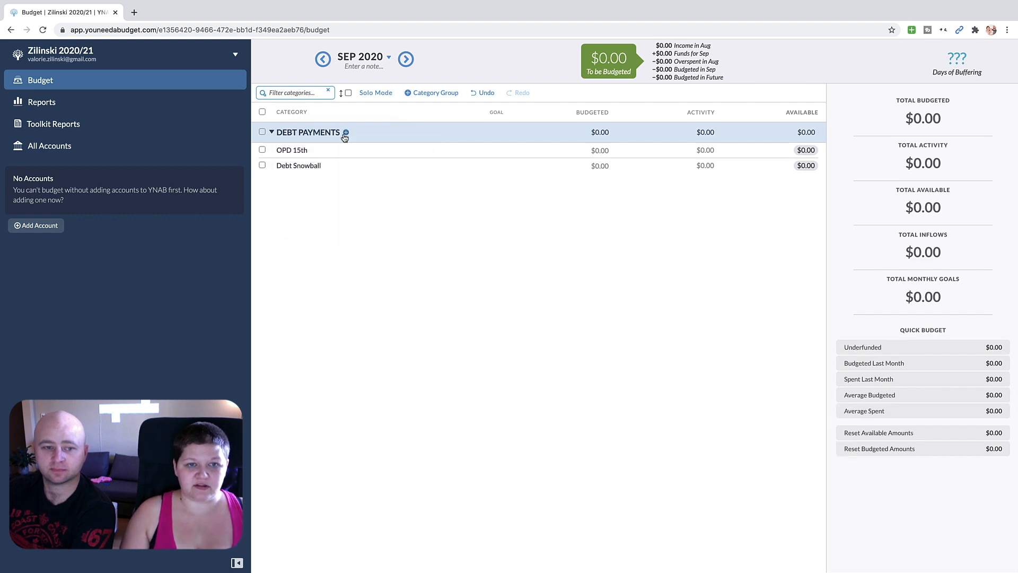
pyautogui.click(346, 133)
pyautogui.write('Car')
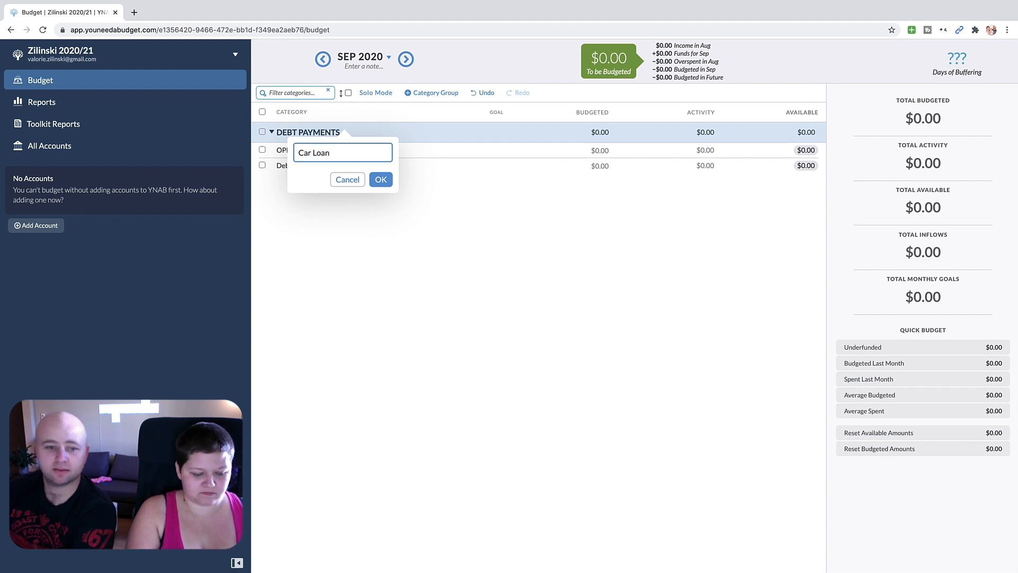
pyautogui.write(' Loan 16th')
pyautogui.click(382, 180)
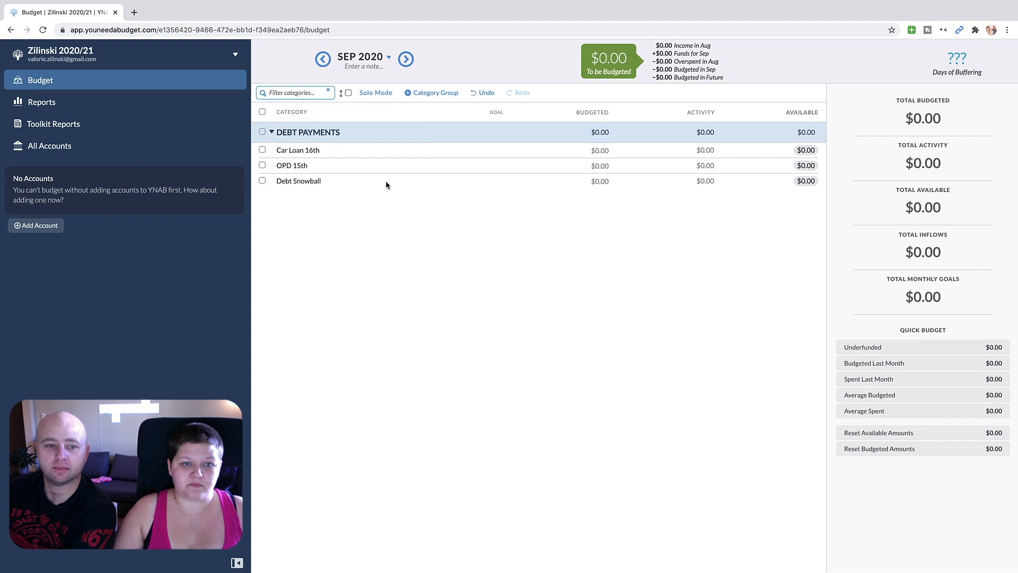
pyautogui.moveTo(302, 182)
pyautogui.mouseDown()
pyautogui.moveTo(301, 145)
pyautogui.moveTo(292, 167)
pyautogui.mouseUp()
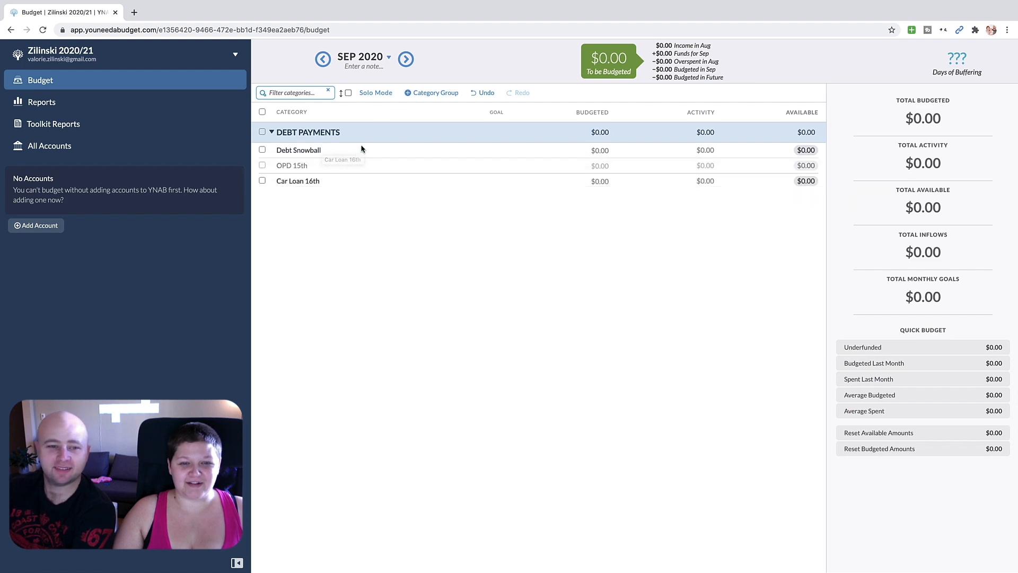
# Step: Create a category group named BILL PAYMENTS and move it below DEBT PAYMENTS
pyautogui.click(422, 95)
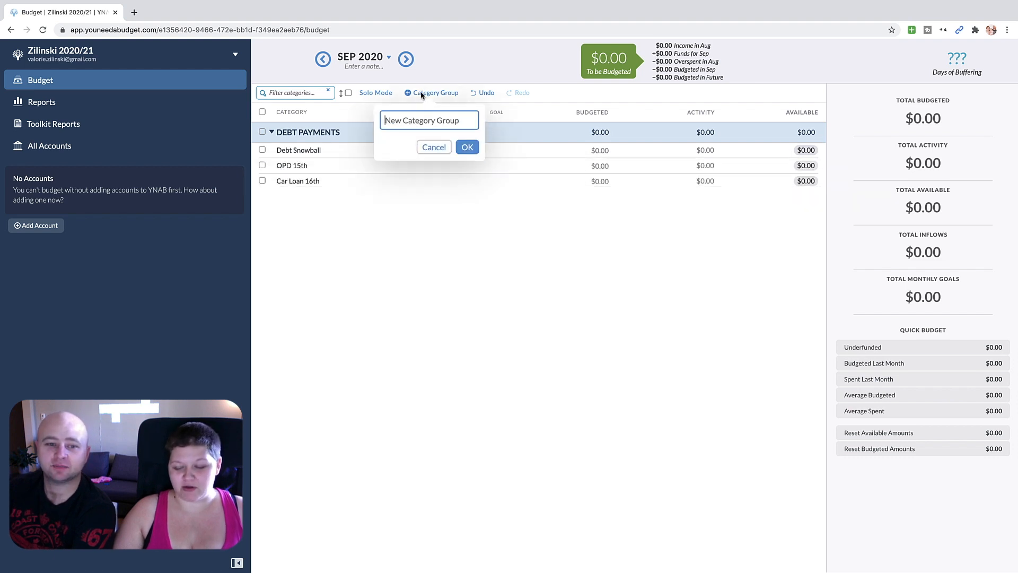
pyautogui.write('BILL PAYMENTS')
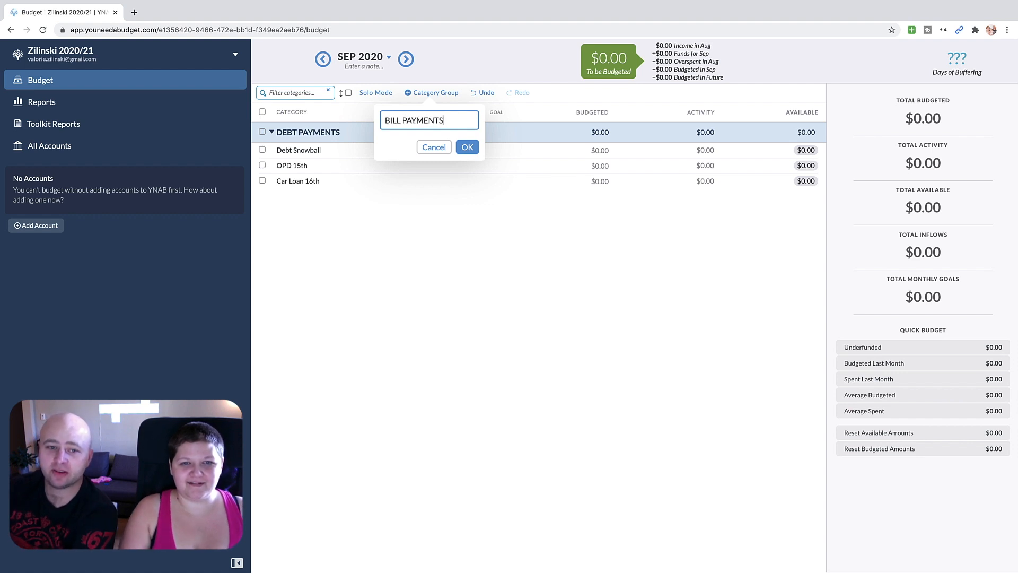
pyautogui.click(465, 147)
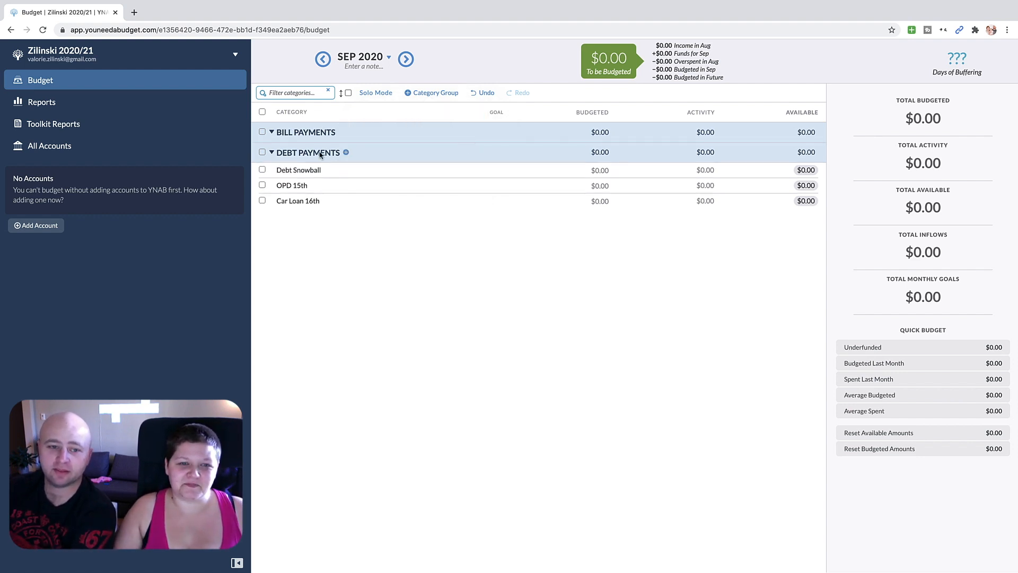
pyautogui.moveTo(310, 138); pyautogui.dragTo(307, 209)
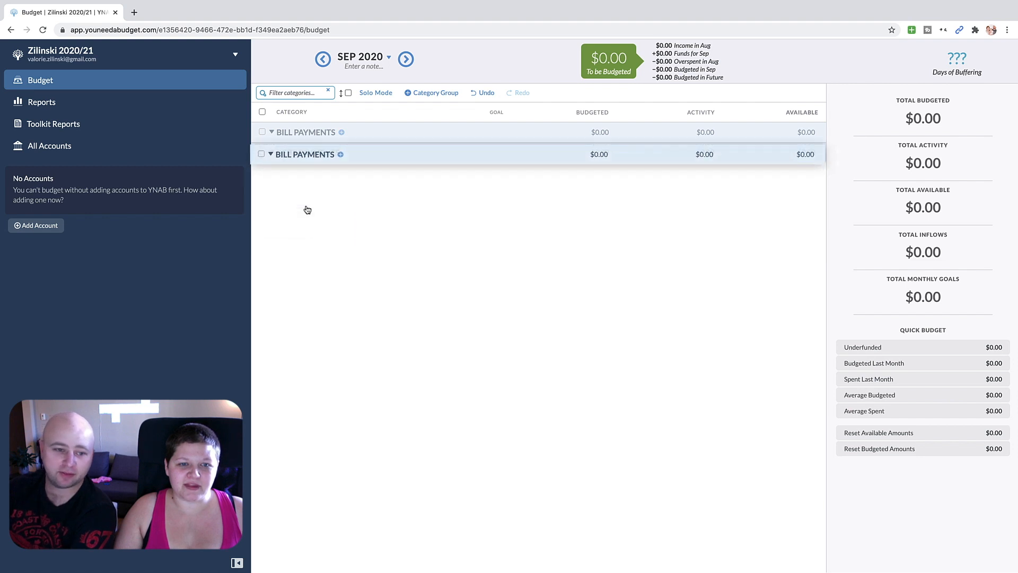
# Step: Add Rent 1st - AP and Bym (bi-weekly) - AP to BILL PAYMENTS, with the rent category placed first
pyautogui.click(342, 199)
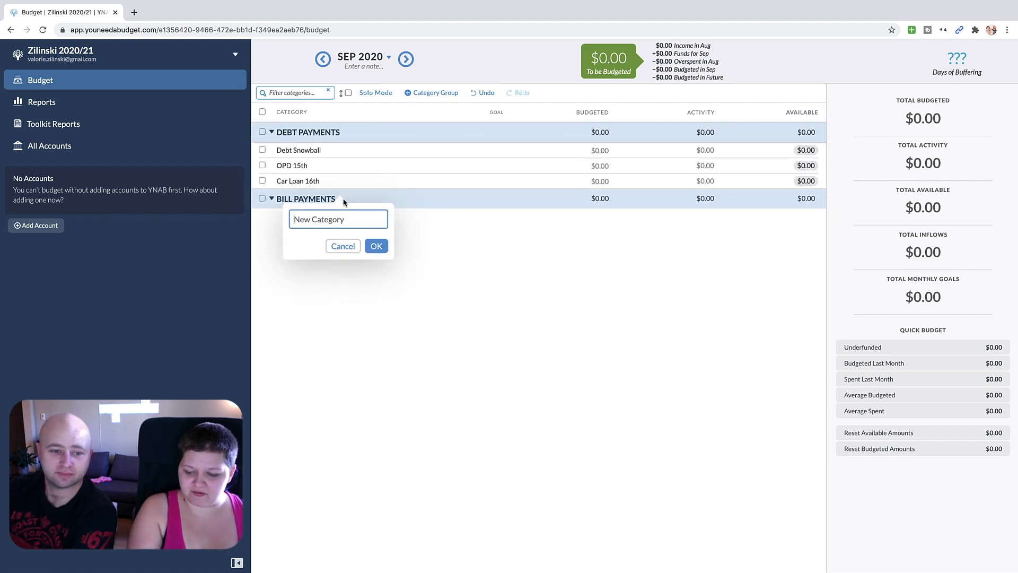
pyautogui.write('Rent 1st - AP')
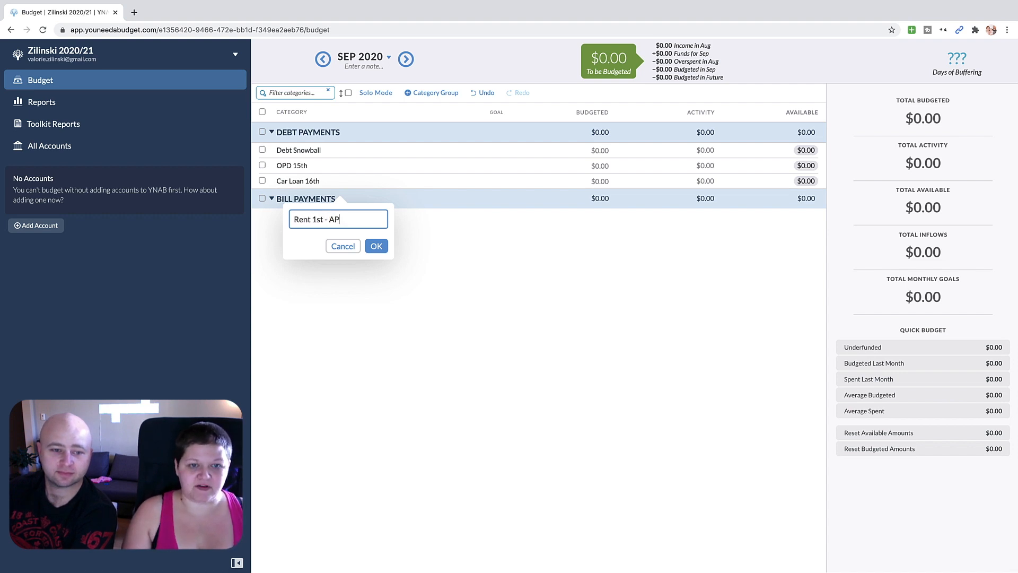
pyautogui.click(382, 250)
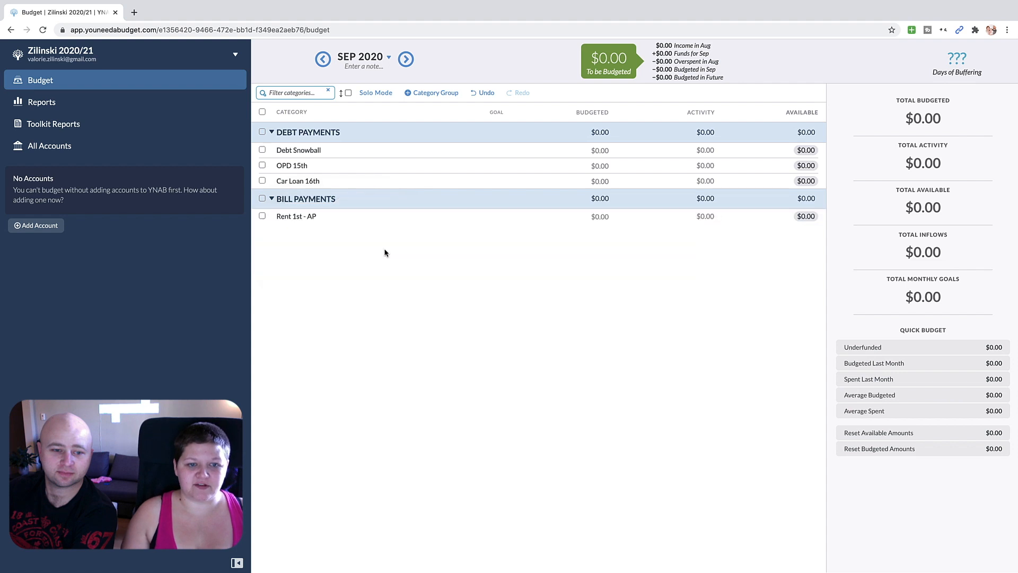
pyautogui.click(341, 200)
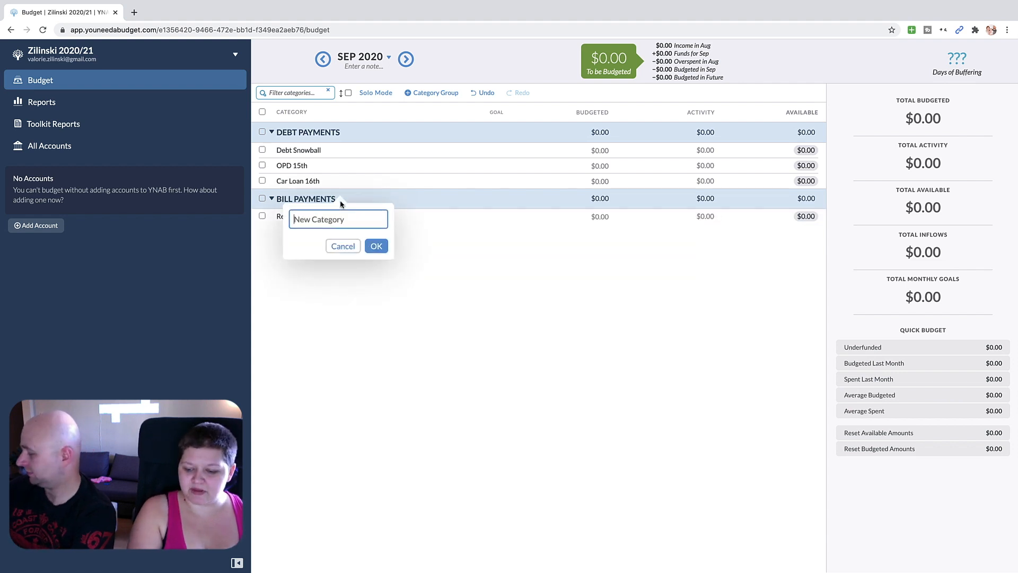
pyautogui.write('Bym (bi-weekly) - AP')
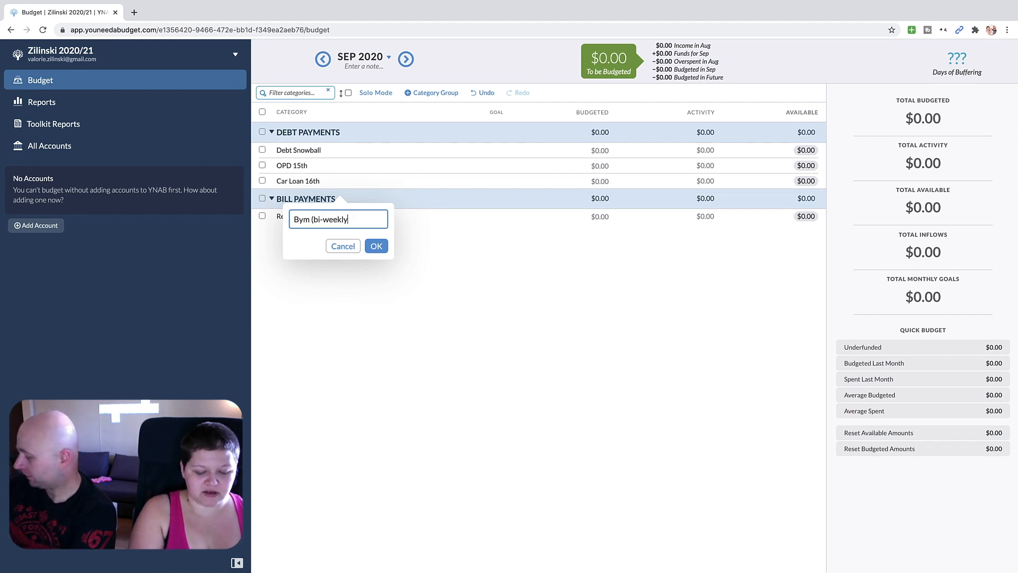
pyautogui.click(376, 246)
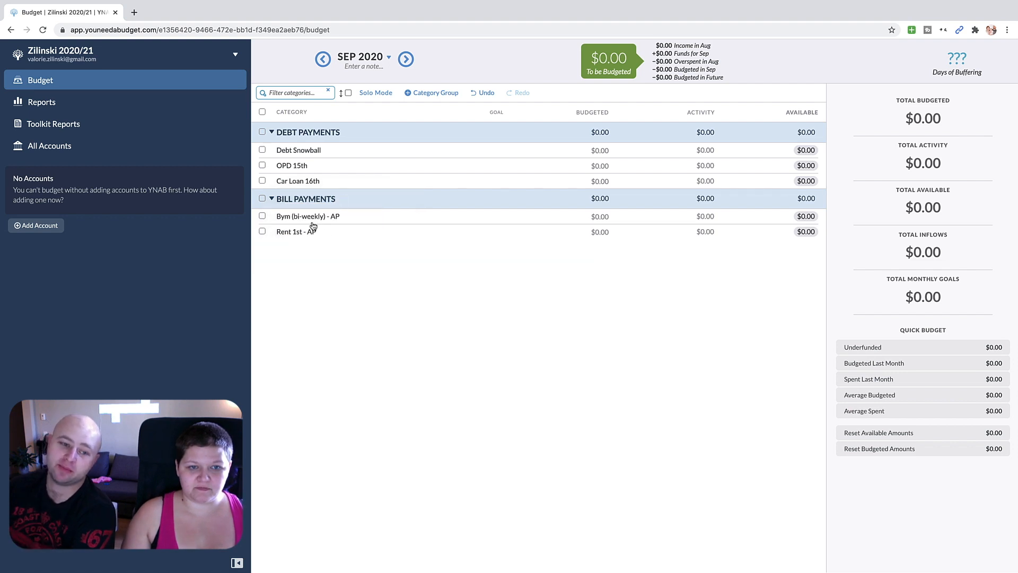
pyautogui.moveTo(313, 223); pyautogui.dragTo(313, 245)
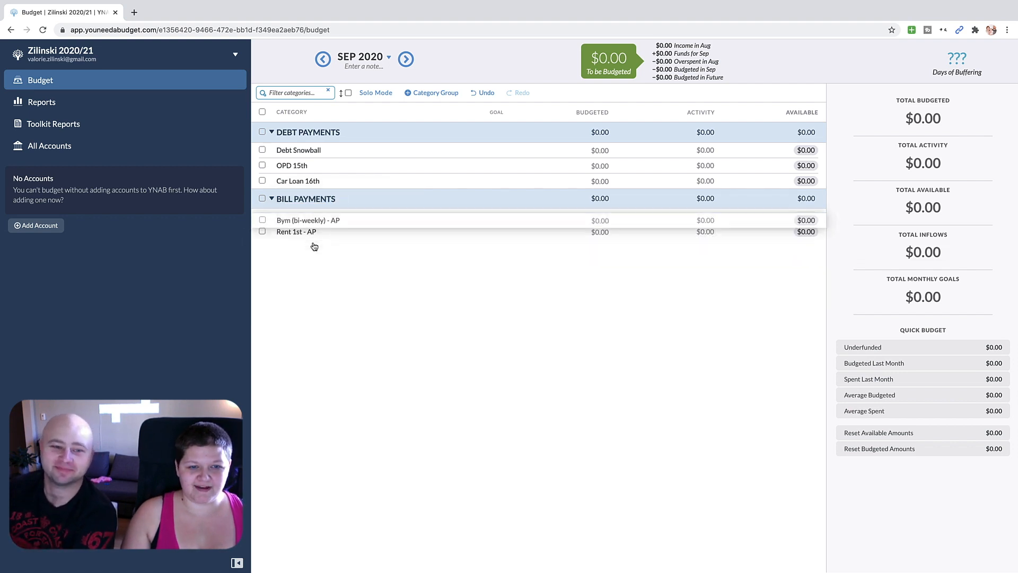
# Step: Correct the misspelled Bym category's name to Gym (bi-weekly) - AP
pyautogui.click(298, 233)
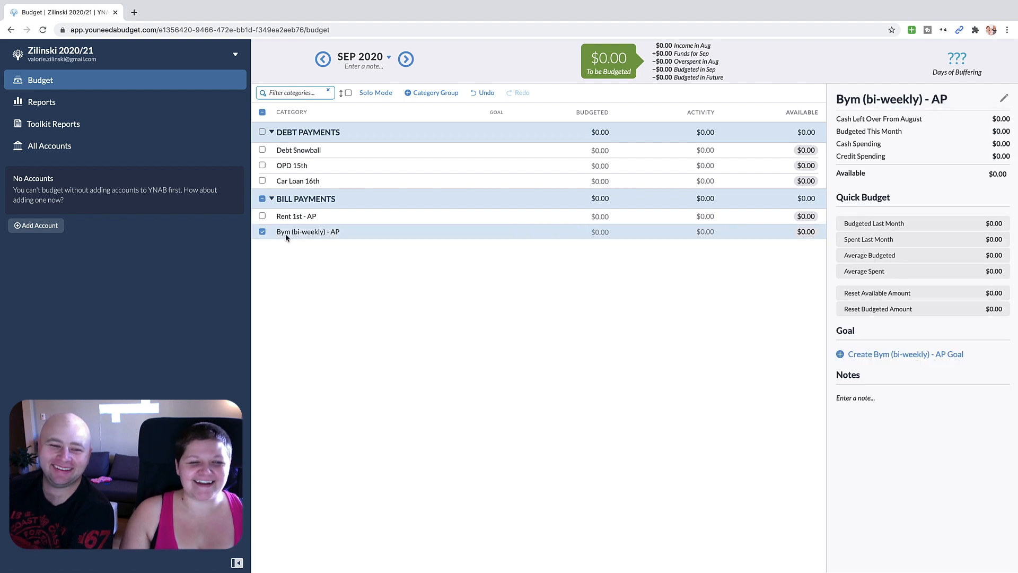
pyautogui.click(287, 234)
pyautogui.press('BackSpace')
pyautogui.write('G')
pyautogui.click(389, 287)
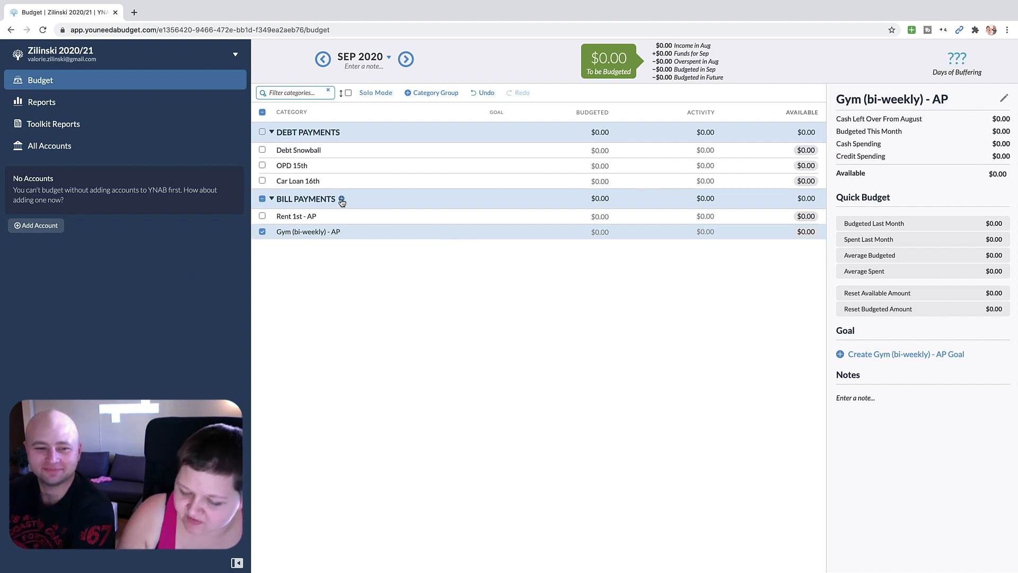
# Step: Add the categories Bank Fee - AP and Phones 27th to the BILL PAYMENTS group
pyautogui.click(341, 200)
pyautogui.write('Bank Fee - AP')
pyautogui.click(376, 245)
pyautogui.click(342, 198)
pyautogui.write('Phones 27th')
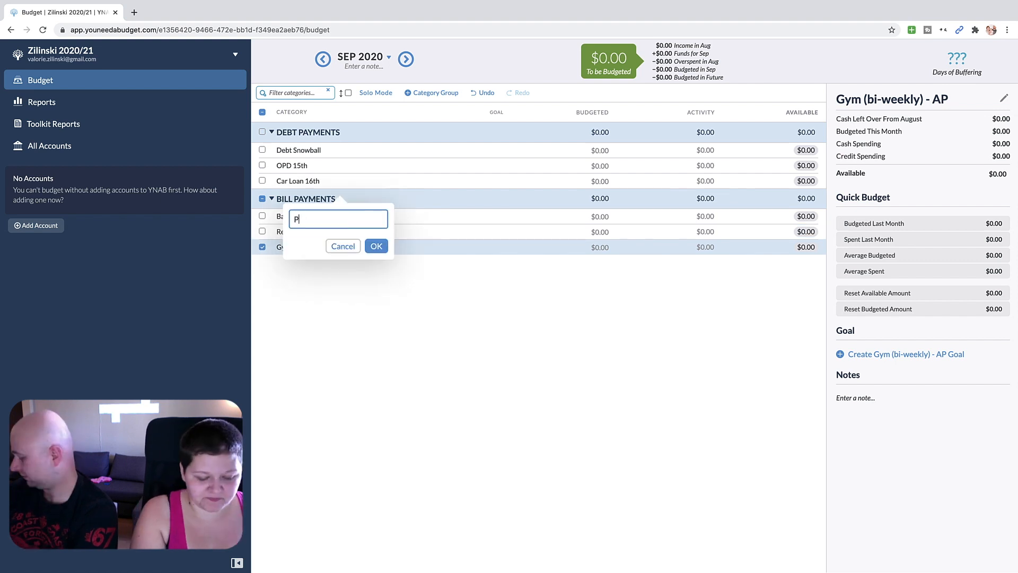
pyautogui.press('Return')
# Step: Add the categories Power 23rd and Shaw 21st - AP to the BILL PAYMENTS group
pyautogui.click(342, 200)
pyautogui.write('Power 22nd')
pyautogui.press('Return')
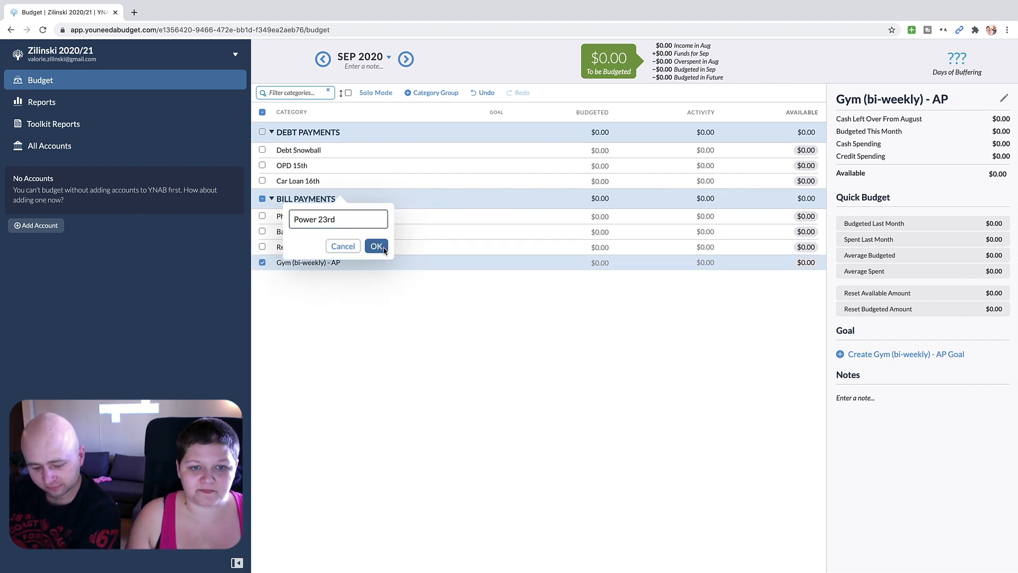
pyautogui.click(342, 199)
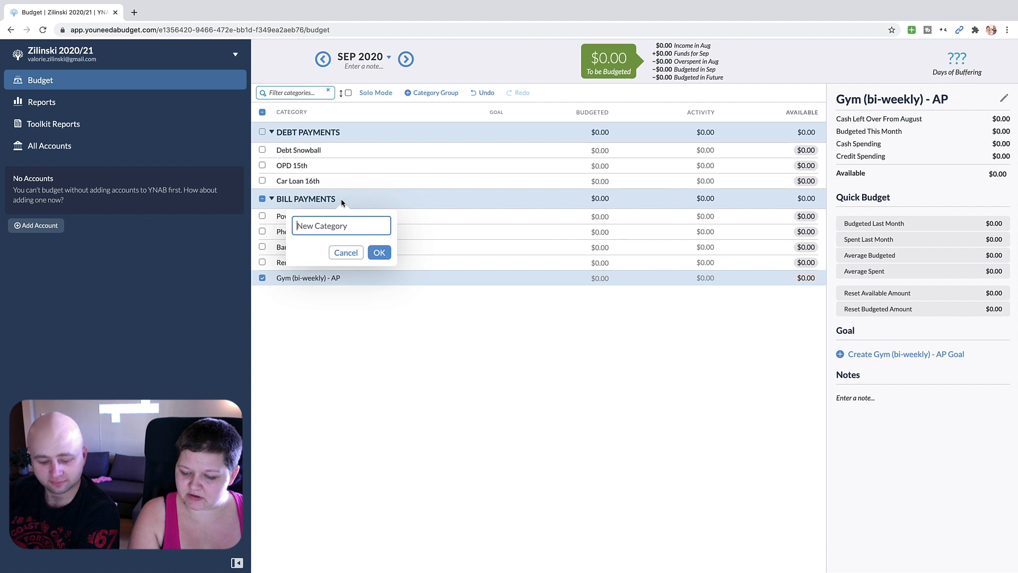
pyautogui.write('S')
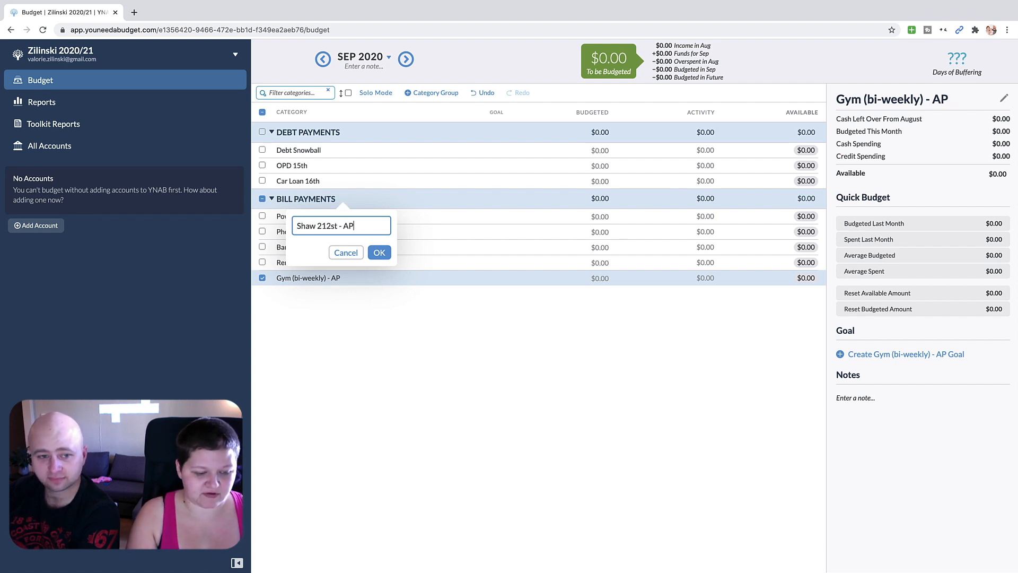
pyautogui.write('haw 21st - AP')
pyautogui.click(379, 252)
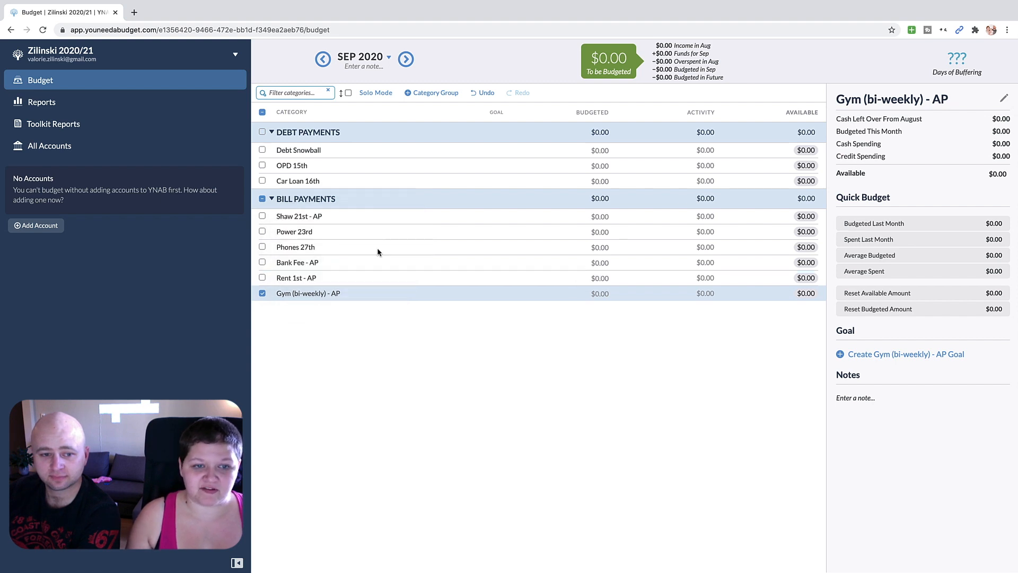
# Step: Rename the power bill category as Power 23rd - AP
pyautogui.click(303, 236)
pyautogui.click(303, 234)
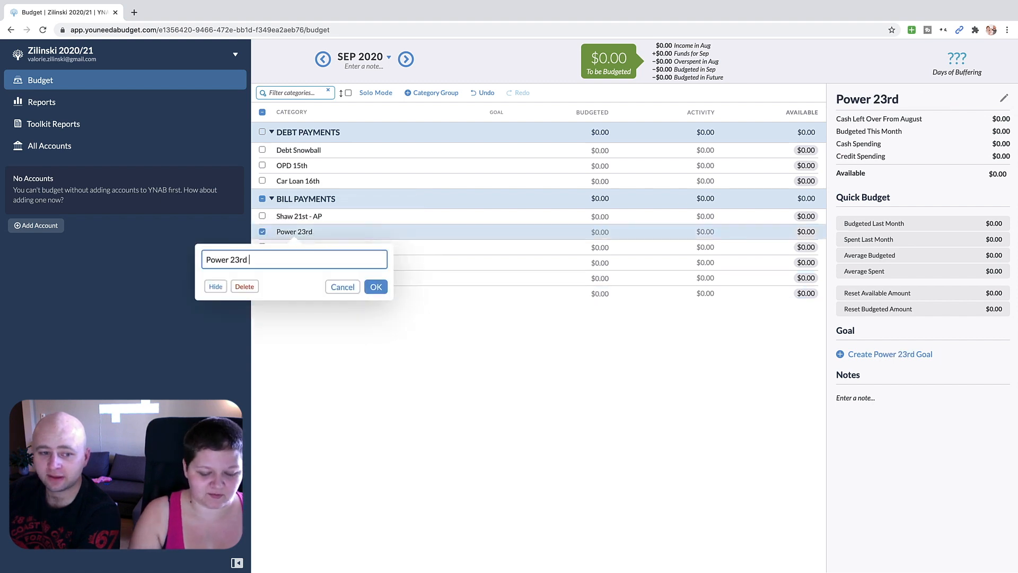
pyautogui.click(383, 287)
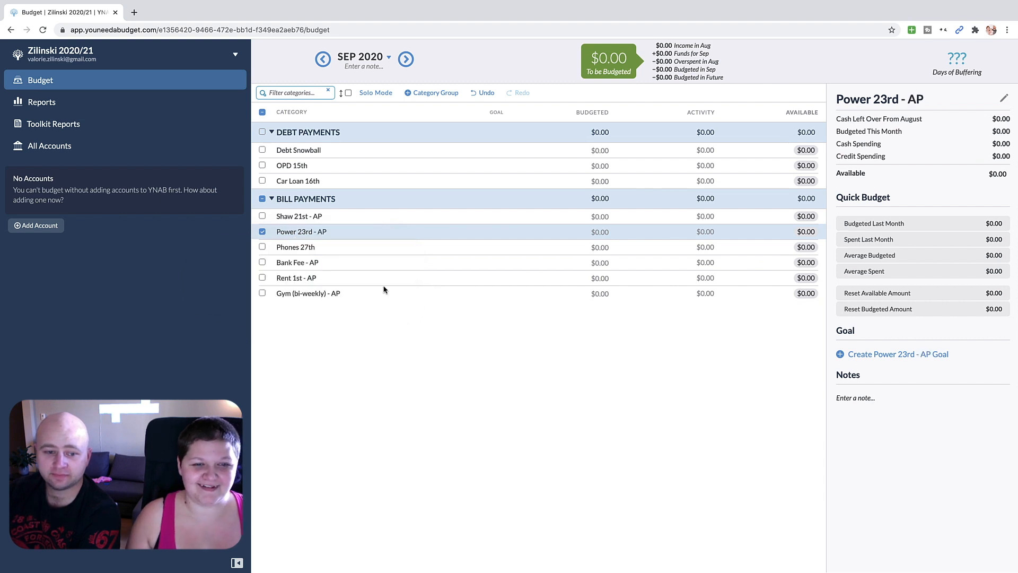
# Step: Rename the phone bill category as Phones 27th - AP
pyautogui.click(313, 249)
pyautogui.click(308, 249)
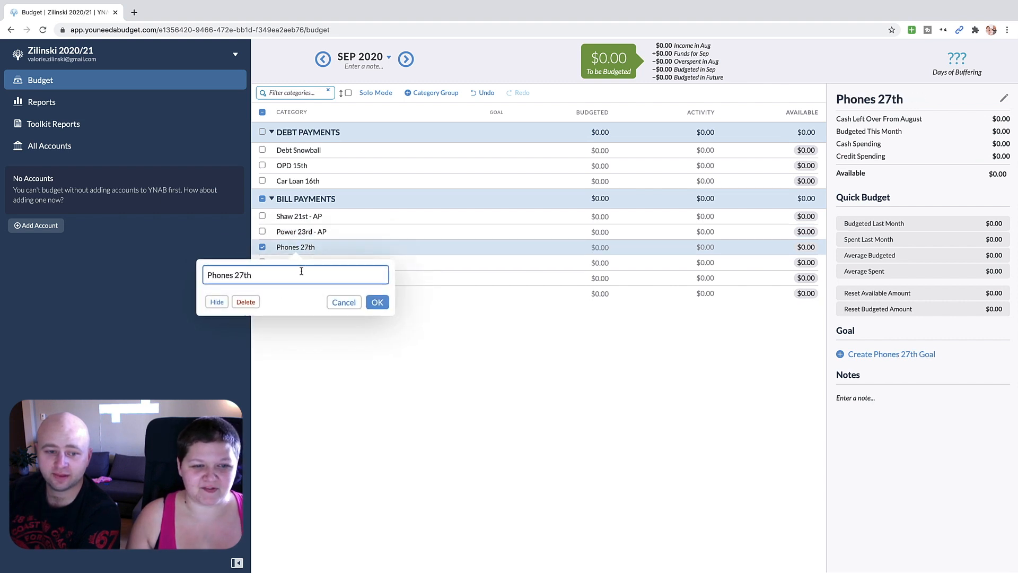
pyautogui.click(377, 302)
# Step: Add the categories Auto Insurance 19th - AP and Tenants Insurance 7th - AP to the BILL PAYMENTS group
pyautogui.click(344, 199)
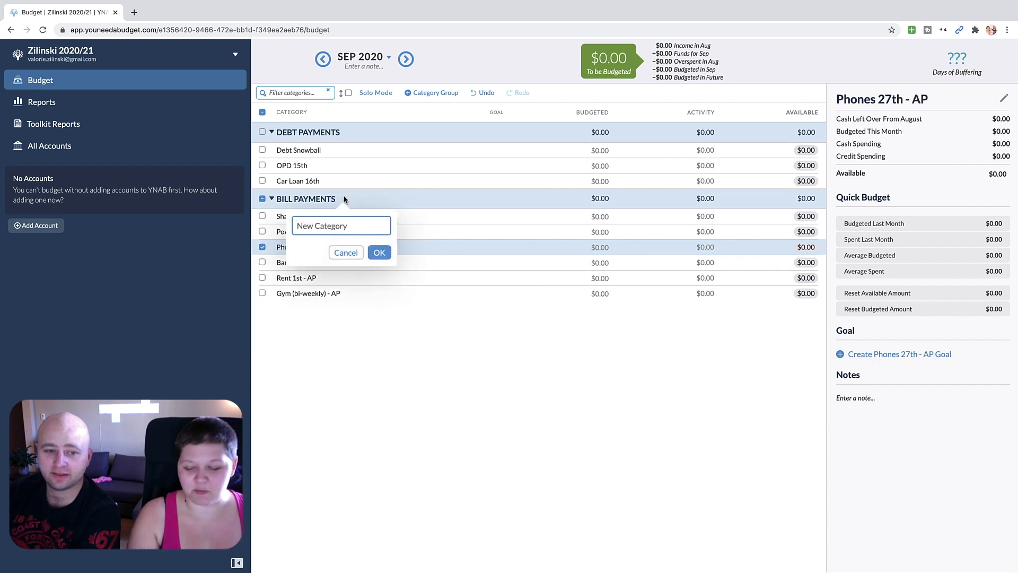
pyautogui.write('Auto Insuranc')
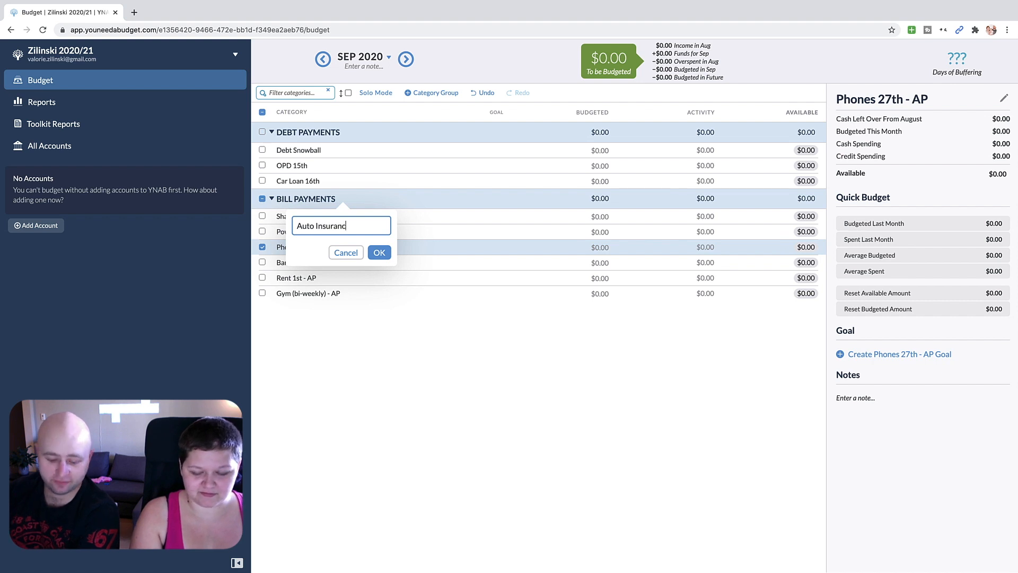
pyautogui.write('e 19th -A')
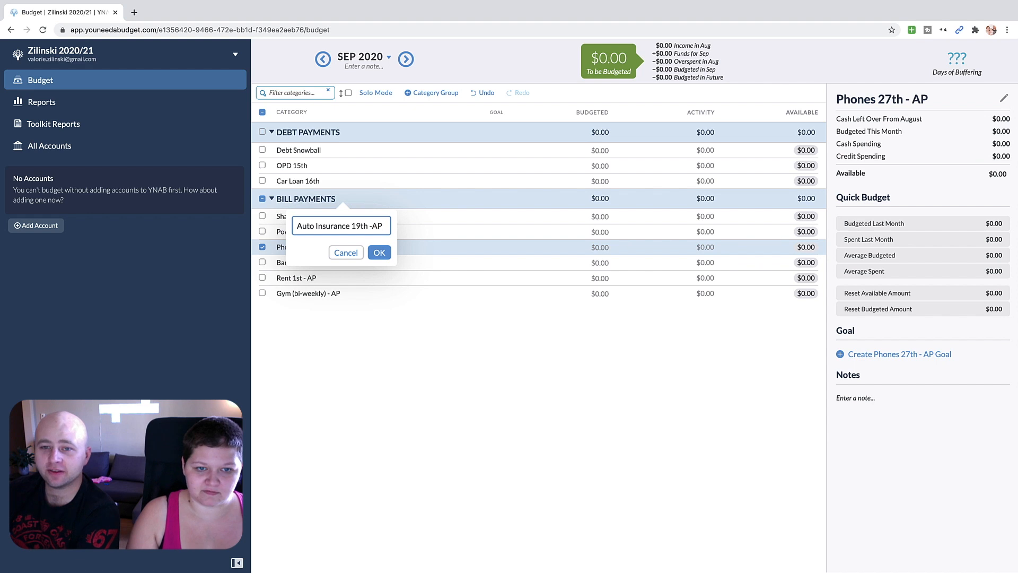
pyautogui.write('P')
pyautogui.click(379, 252)
pyautogui.click(339, 200)
pyautogui.write('Tenants Insurance 7th - AP')
pyautogui.click(379, 253)
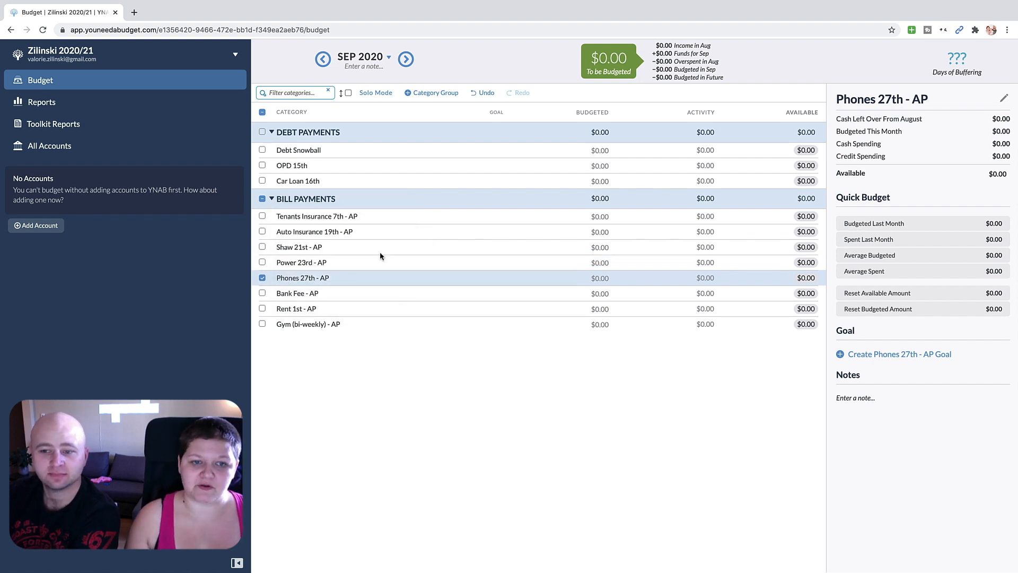
# Step: Move Rent 1st - AP to the start of the BILL PAYMENTS group with Gym (bi-weekly) - AP directly below it, and deselect the phones category
pyautogui.click(340, 198)
pyautogui.click(345, 257)
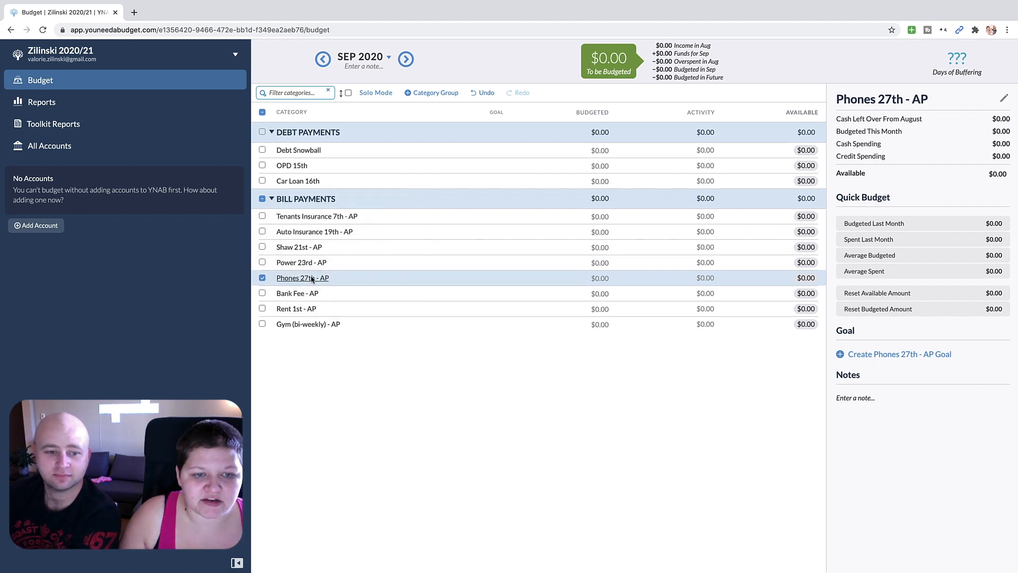
pyautogui.moveTo(309, 313); pyautogui.dragTo(289, 229)
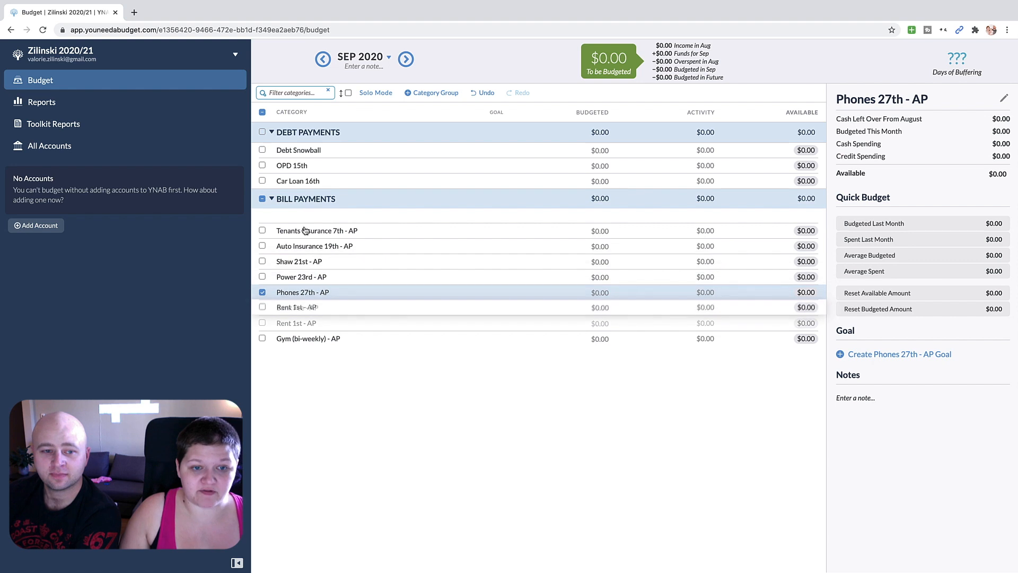
pyautogui.moveTo(321, 335); pyautogui.dragTo(314, 236)
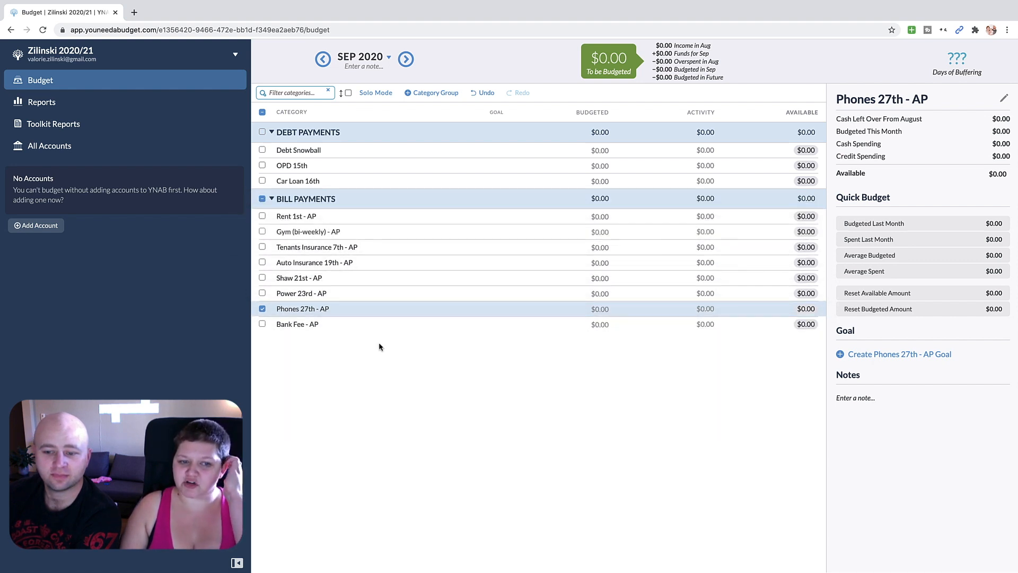
pyautogui.click(262, 309)
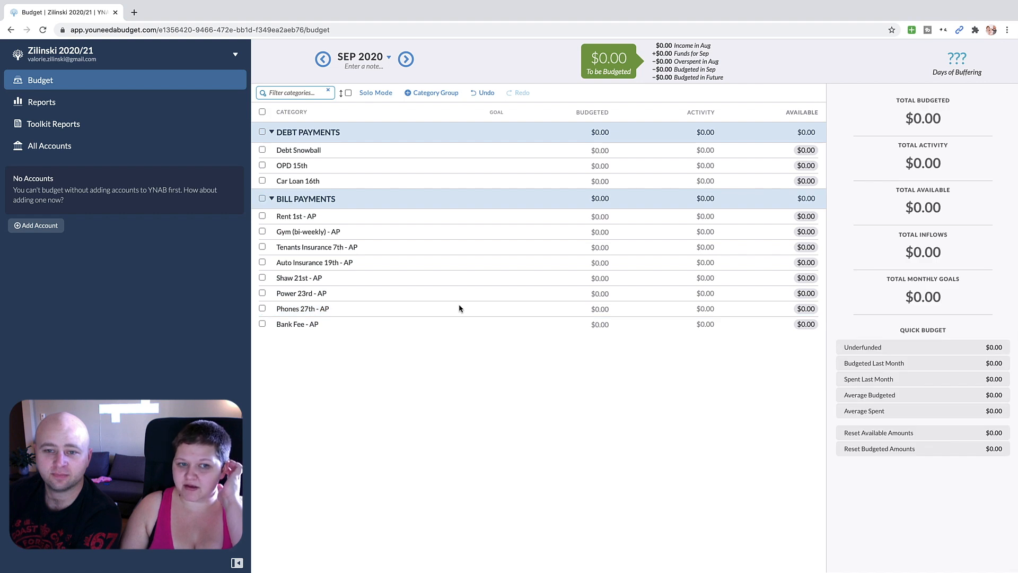
# Step: Create a category group named SUBSCRIPTIONS and place it below BILL PAYMENTS
pyautogui.click(426, 95)
pyautogui.write('SUBSCRIPTIONS')
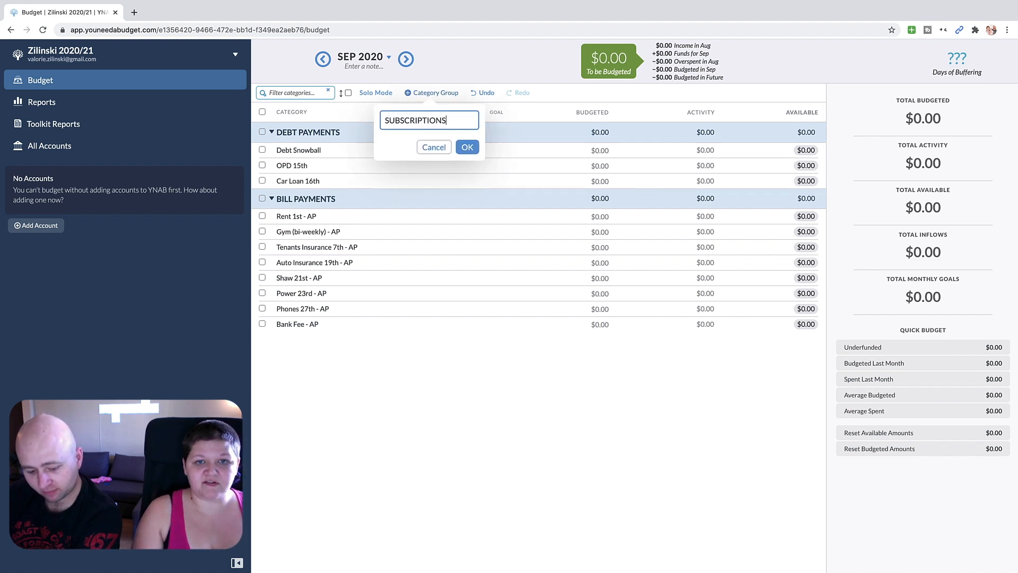
pyautogui.click(466, 147)
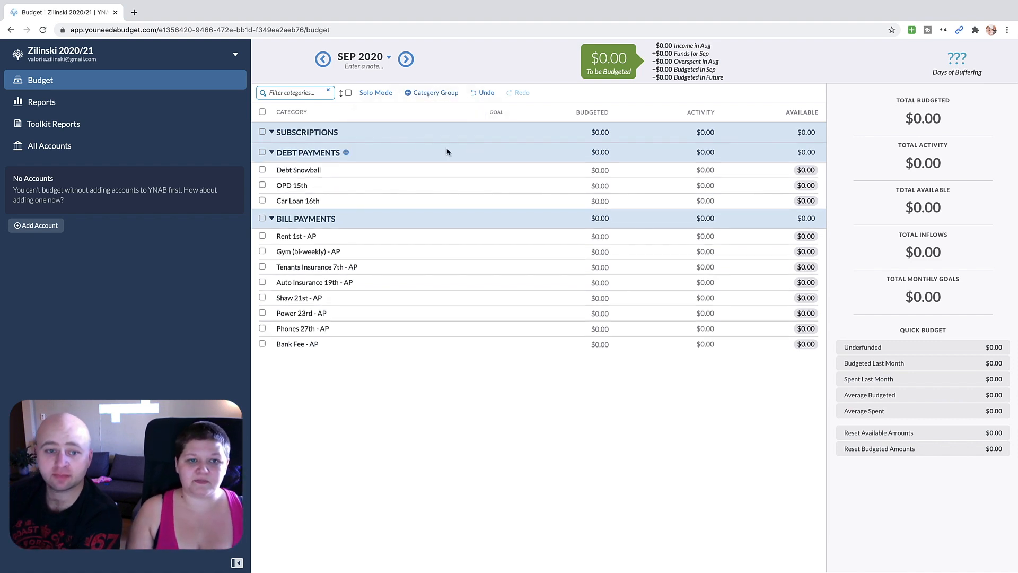
pyautogui.click(340, 94)
pyautogui.moveTo(309, 132); pyautogui.dragTo(304, 198)
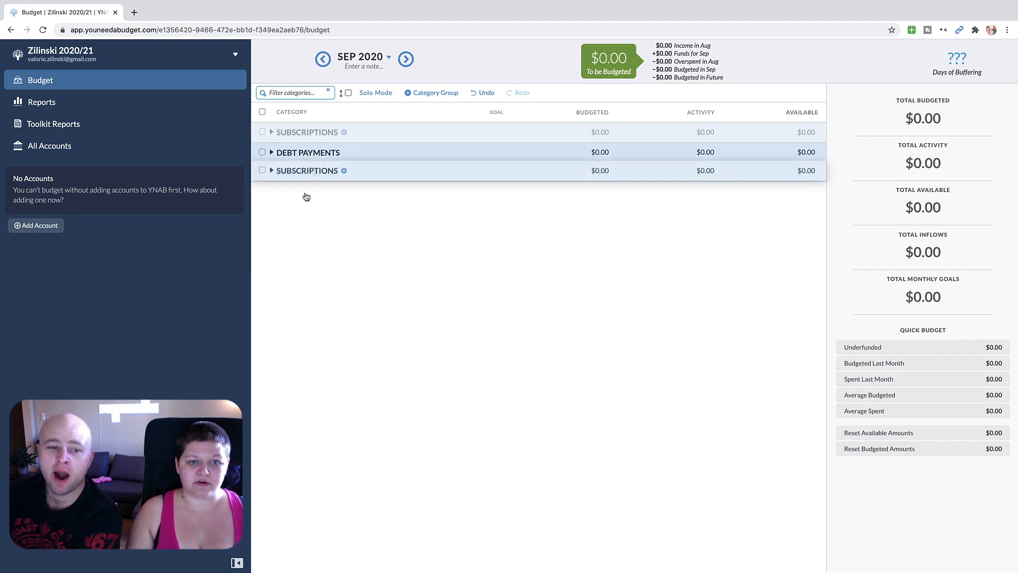
# Step: Add the categories Misc Subscriptions and YNAB (Annual) to the SUBSCRIPTIONS group
pyautogui.click(345, 173)
pyautogui.write('Microsoft Office')
pyautogui.click(381, 221)
pyautogui.click(345, 172)
pyautogui.write('YNAB (Annual')
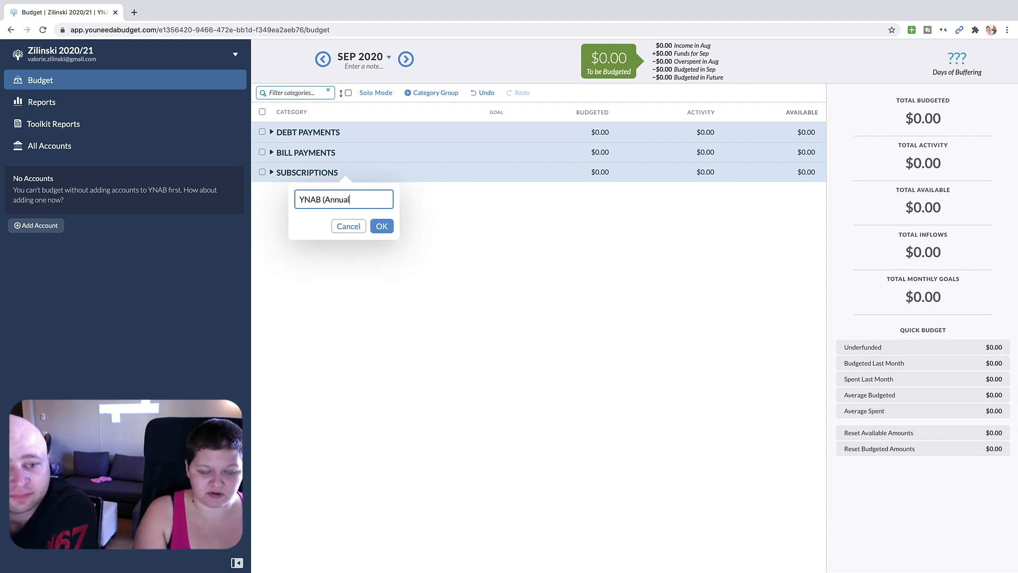
pyautogui.click(382, 226)
# Step: Add the categories Amazon Prime (Annual) and Lovevery to the SUBSCRIPTIONS group
pyautogui.click(344, 173)
pyautogui.write('Amazon Prime (Annual')
pyautogui.press('Return')
pyautogui.click(343, 172)
pyautogui.write('Lovevery')
pyautogui.click(382, 221)
# Step: Add the categories Disney+ 23rd and iCloud 21st to the SUBSCRIPTIONS group
pyautogui.click(344, 173)
pyautogui.write('Disney+ (Dec)')
pyautogui.press('Return')
pyautogui.click(343, 175)
pyautogui.write('iCloud (25)')
pyautogui.press('Return')
# Step: Add the categories YouTube 10th and iCloud 5th to the SUBSCRIPTIONS group
pyautogui.click(343, 173)
pyautogui.write('YouTube (15)')
pyautogui.click(382, 226)
pyautogui.click(342, 170)
pyautogui.write('i')
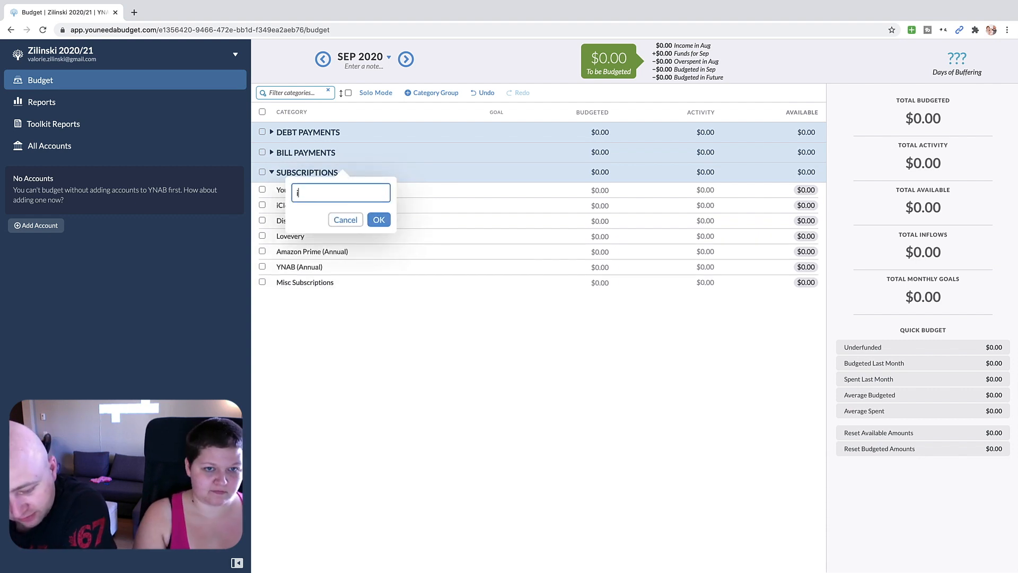
pyautogui.write('Cloud 9th')
pyautogui.click(379, 220)
# Step: Add the categories Music 5th, Netflix 5th and Audible 1st to the SUBSCRIPTIONS group
pyautogui.click(345, 172)
pyautogui.write('Music 8th')
pyautogui.click(381, 225)
pyautogui.click(342, 172)
pyautogui.write('Netflix 5th')
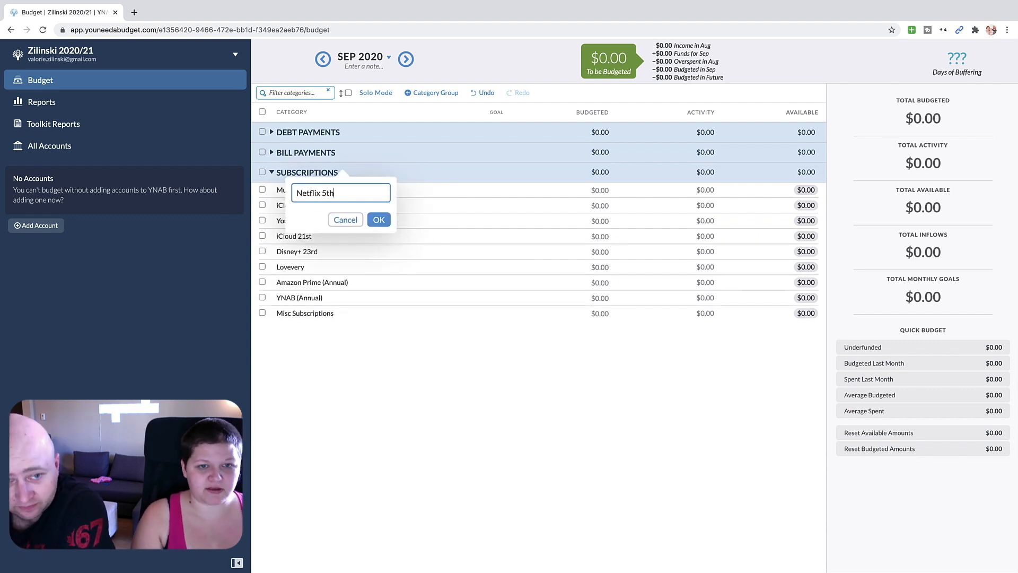
pyautogui.press('Return')
pyautogui.click(344, 174)
pyautogui.write('Audible 1st')
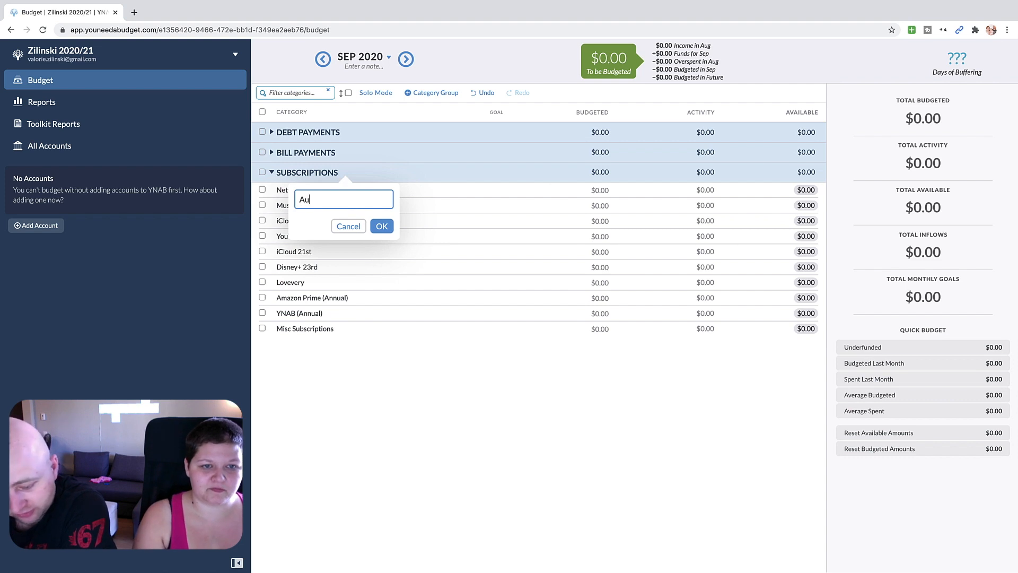
pyautogui.click(383, 226)
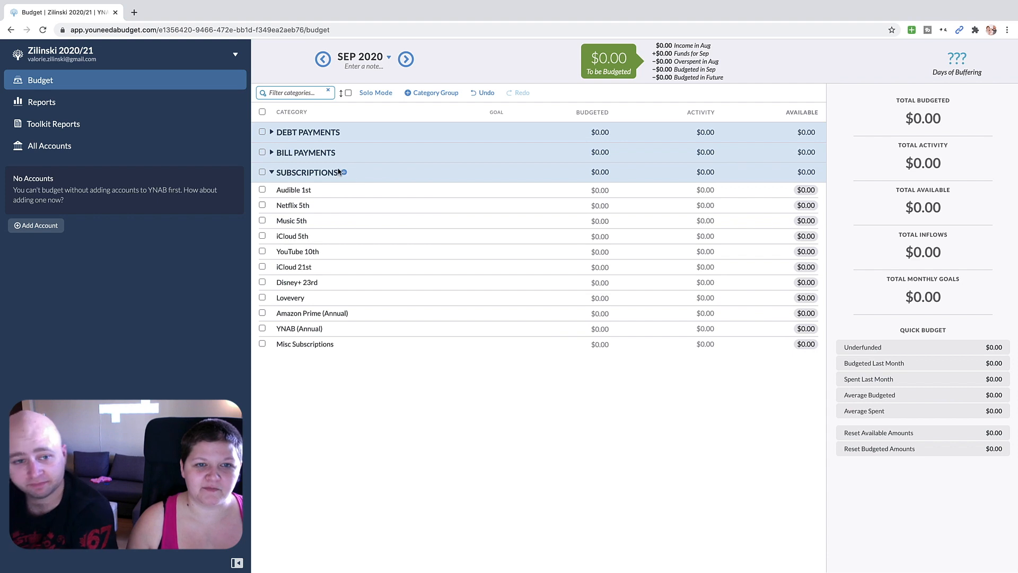
# Step: Create a category group named LIVING EXPENSES and place it below the SUBSCRIPTIONS group
pyautogui.click(418, 94)
pyautogui.click(464, 150)
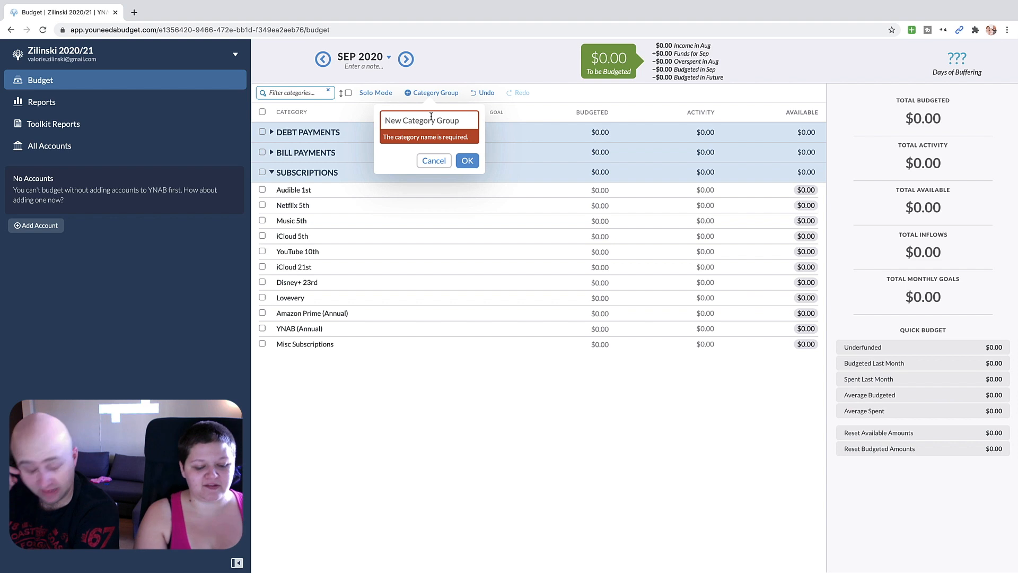
pyautogui.write('LIVING EXPENSES')
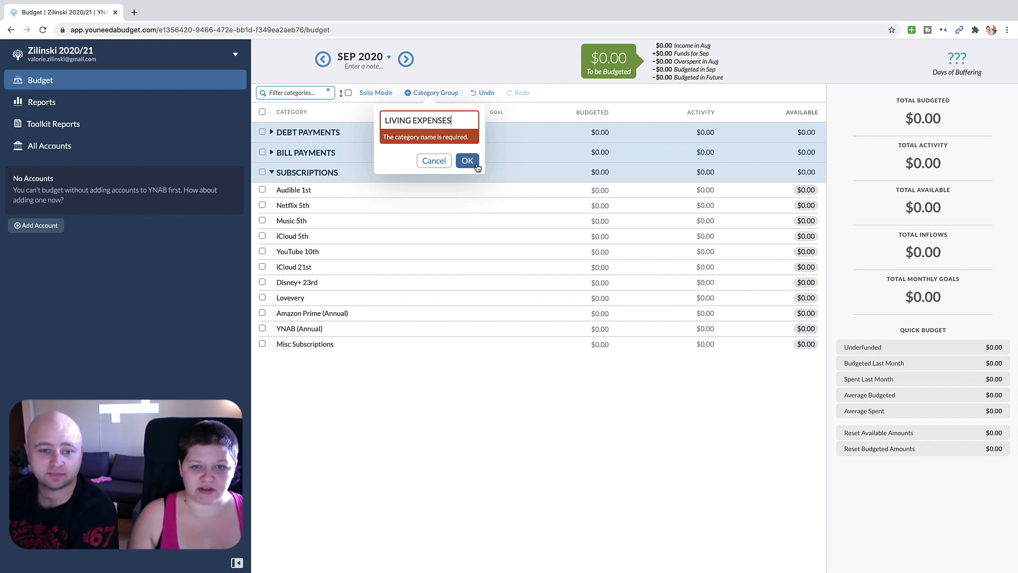
pyautogui.click(467, 161)
pyautogui.moveTo(320, 137); pyautogui.dragTo(320, 250)
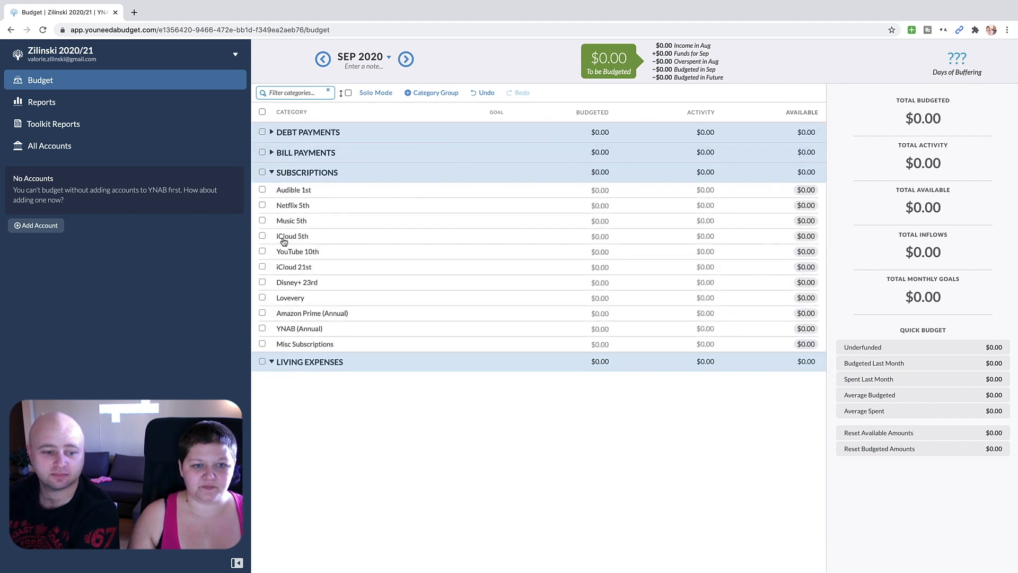
# Step: Collapse the SUBSCRIPTIONS group and add the categories Groceries and Gas to LIVING EXPENSES
pyautogui.click(279, 175)
pyautogui.click(351, 194)
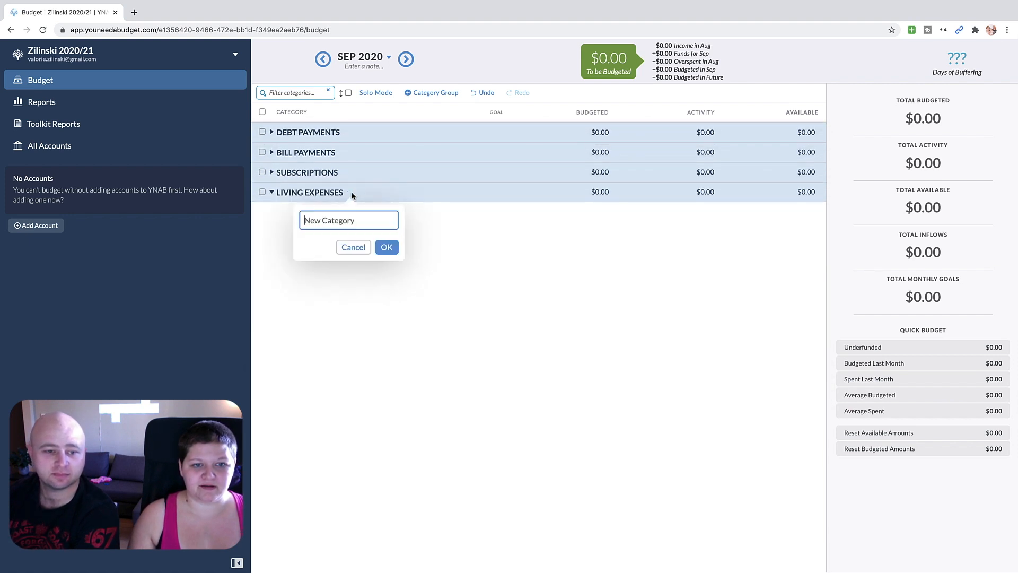
pyautogui.write('Groceries')
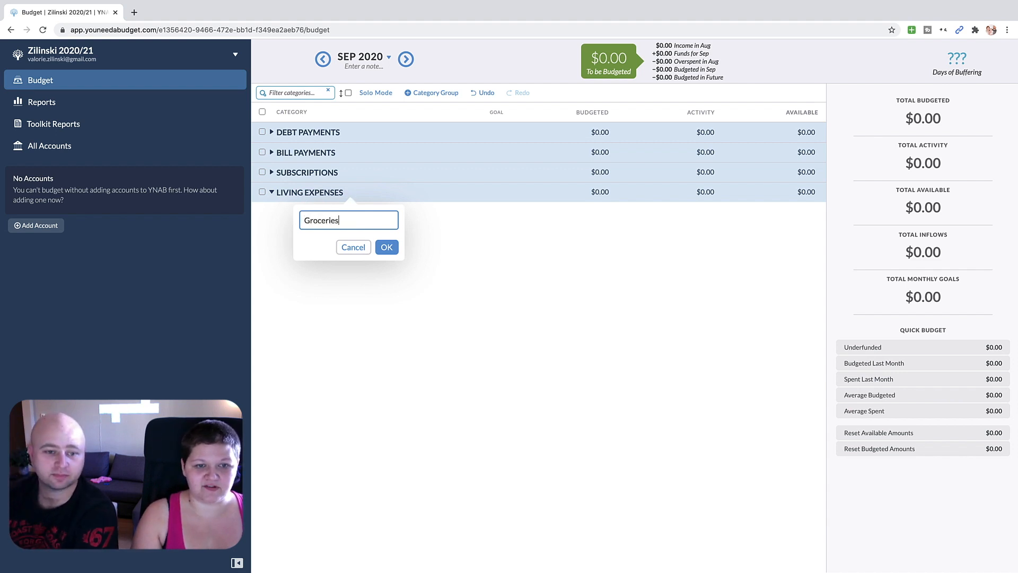
pyautogui.click(390, 247)
pyautogui.click(349, 192)
pyautogui.write('Gas')
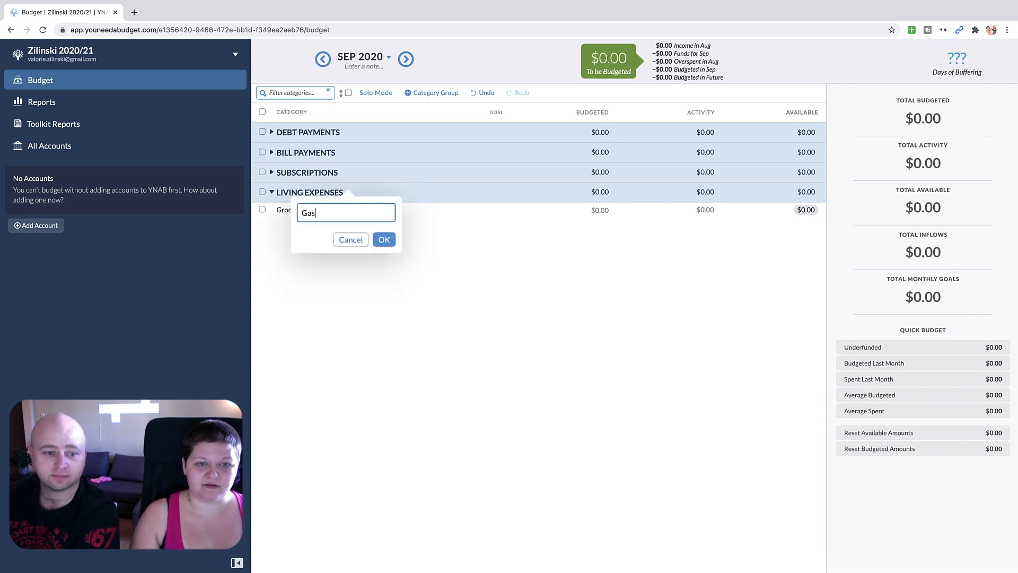
pyautogui.click(382, 239)
# Step: Add the categories Dining Out and Personal Care to the LIVING EXPENSES group
pyautogui.click(348, 190)
pyautogui.write('Di')
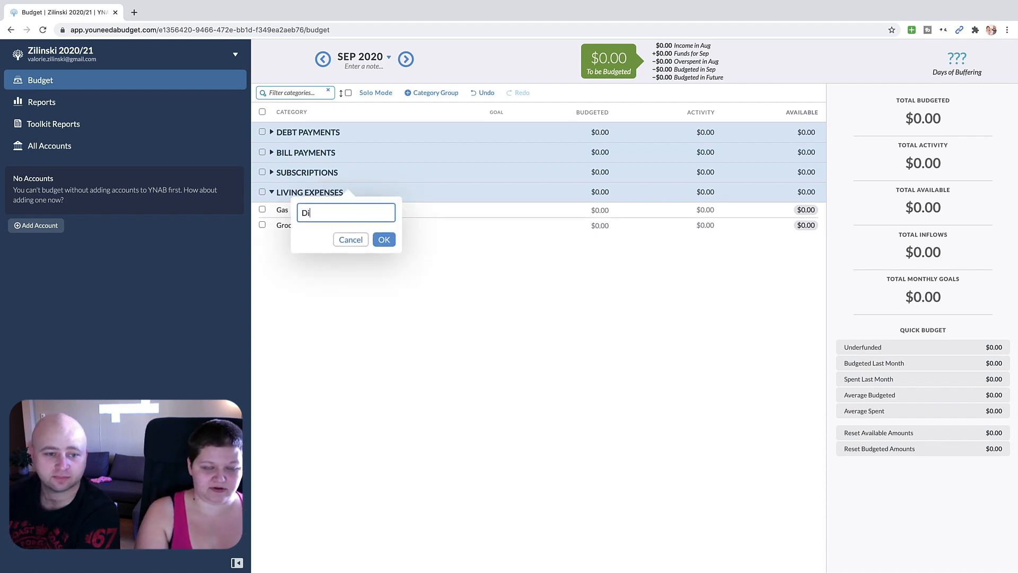
pyautogui.write('ning Out')
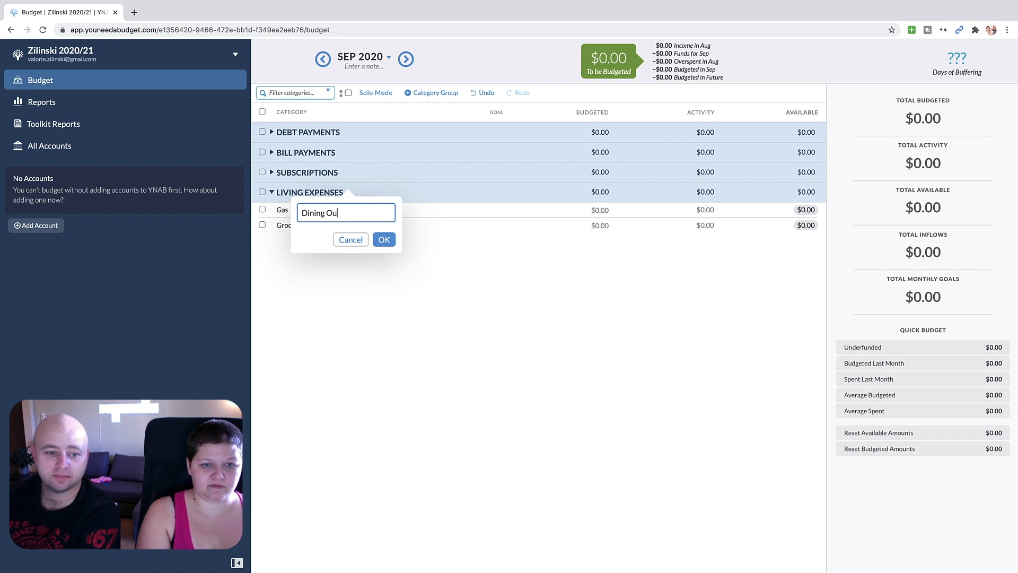
pyautogui.click(384, 239)
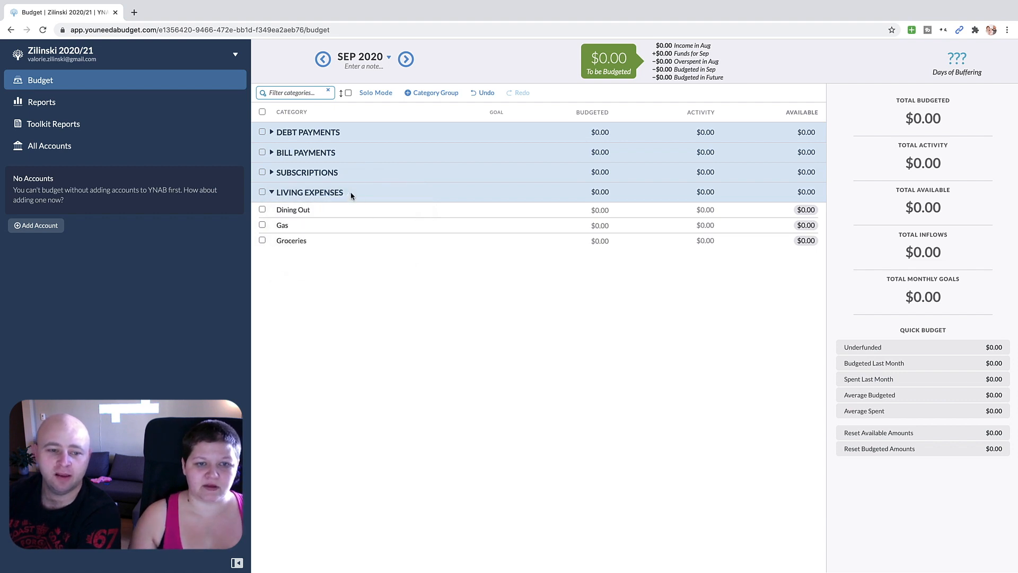
pyautogui.click(348, 191)
pyautogui.write('Personal Care')
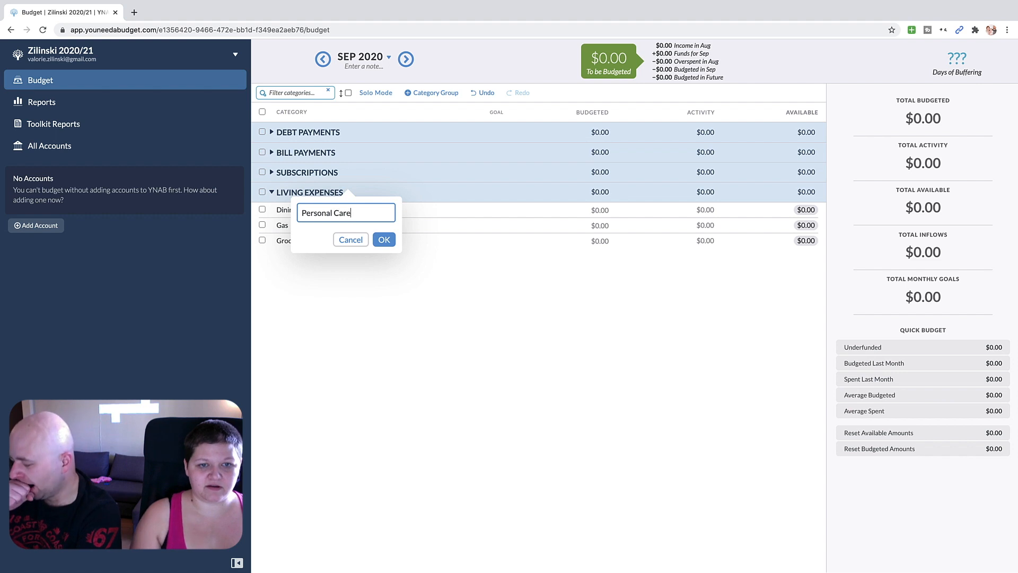
pyautogui.click(384, 239)
# Step: Add the categories Toiletries and Household to the LIVING EXPENSES group
pyautogui.click(348, 192)
pyautogui.write('Toiletries')
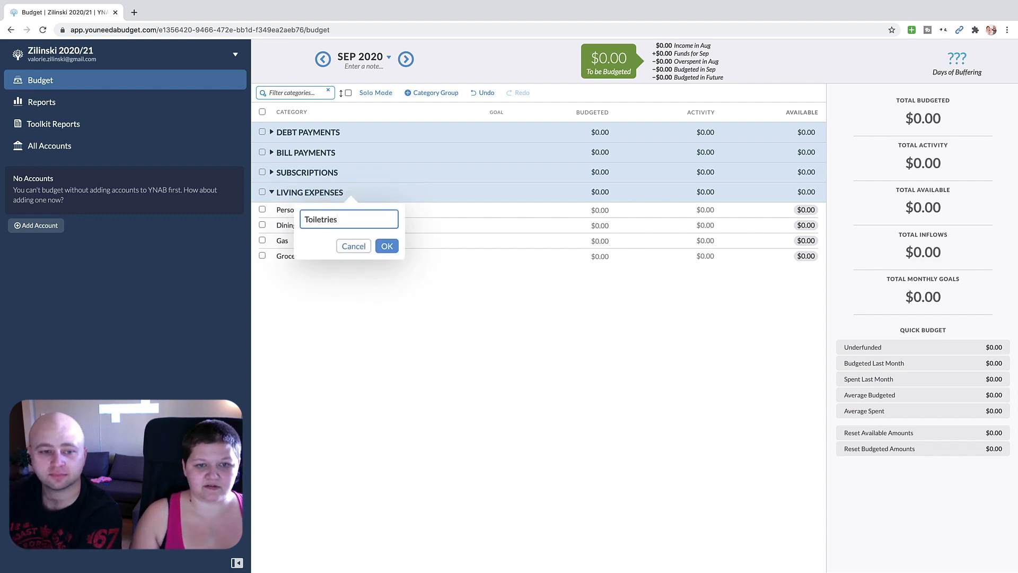
pyautogui.click(385, 244)
pyautogui.click(349, 192)
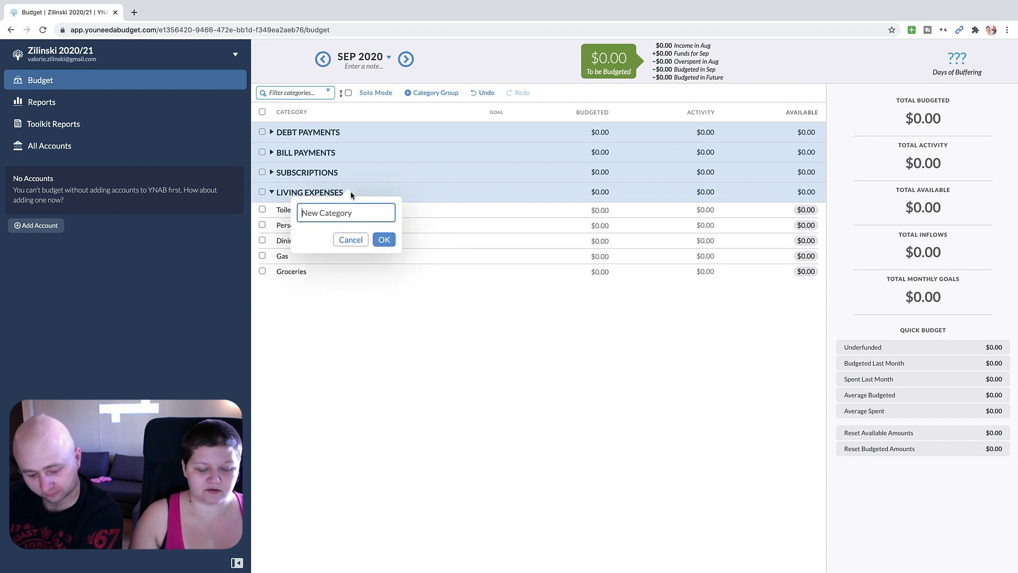
pyautogui.write('Hosehou')
pyautogui.press('BackSpace')
pyautogui.press('BackSpace')
pyautogui.press('BackSpace')
pyautogui.press('BackSpace')
pyautogui.press('BackSpace')
pyautogui.write('usehold')
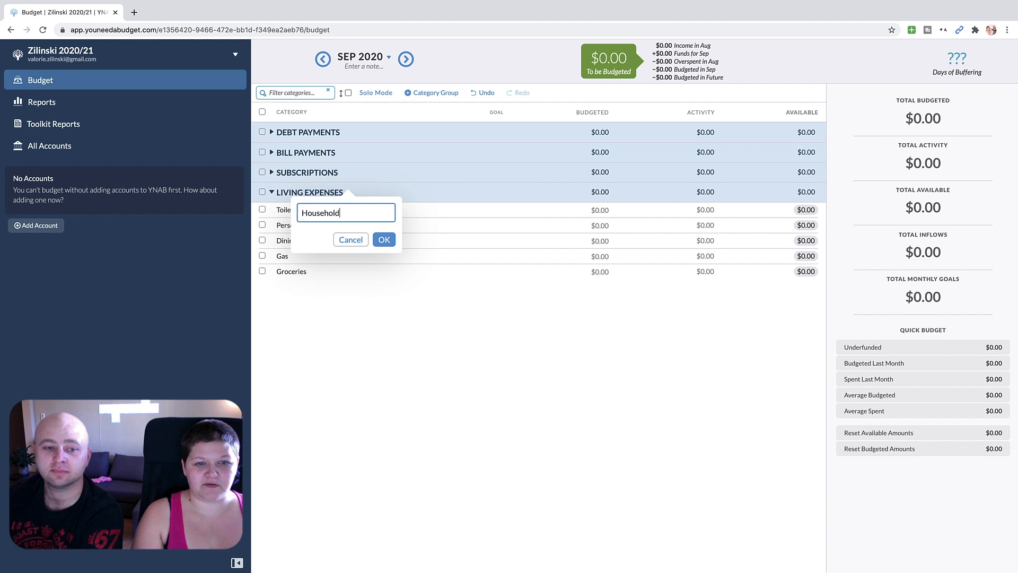
pyautogui.click(383, 239)
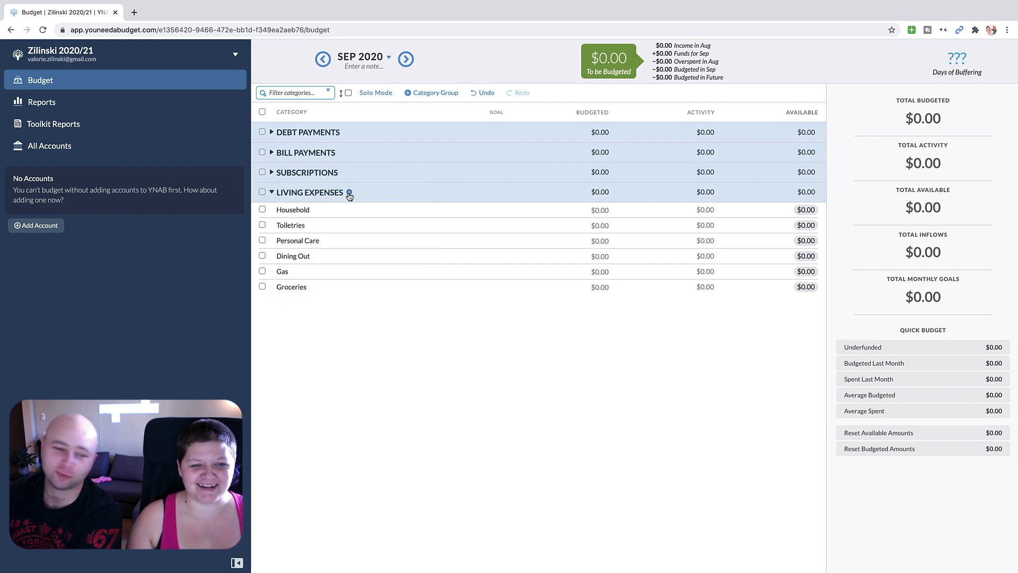
# Step: Add the category Baby Stuff to LIVING EXPENSES and move Groceries and Gas to the head of that group
pyautogui.click(349, 193)
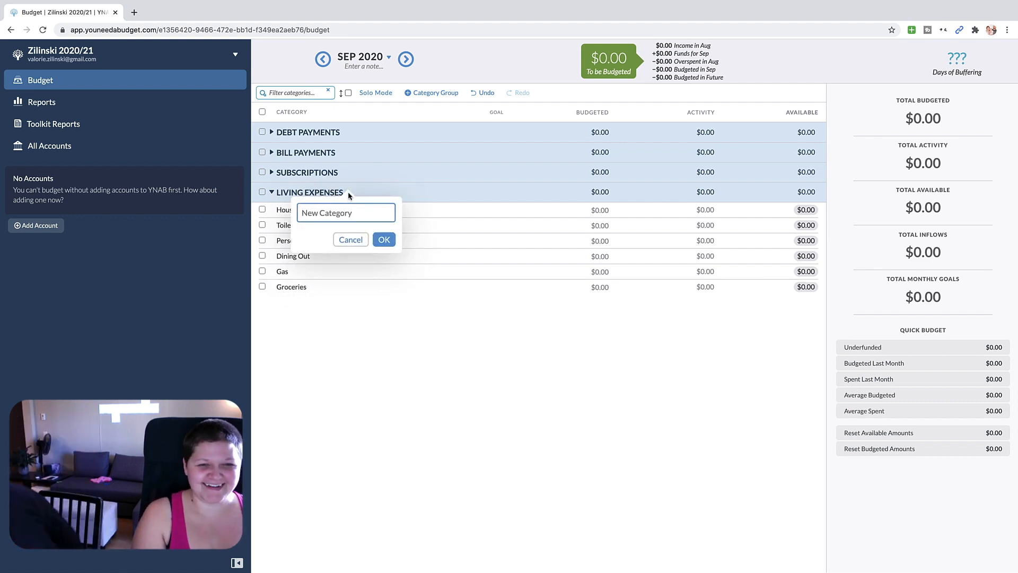
pyautogui.write('Baby -')
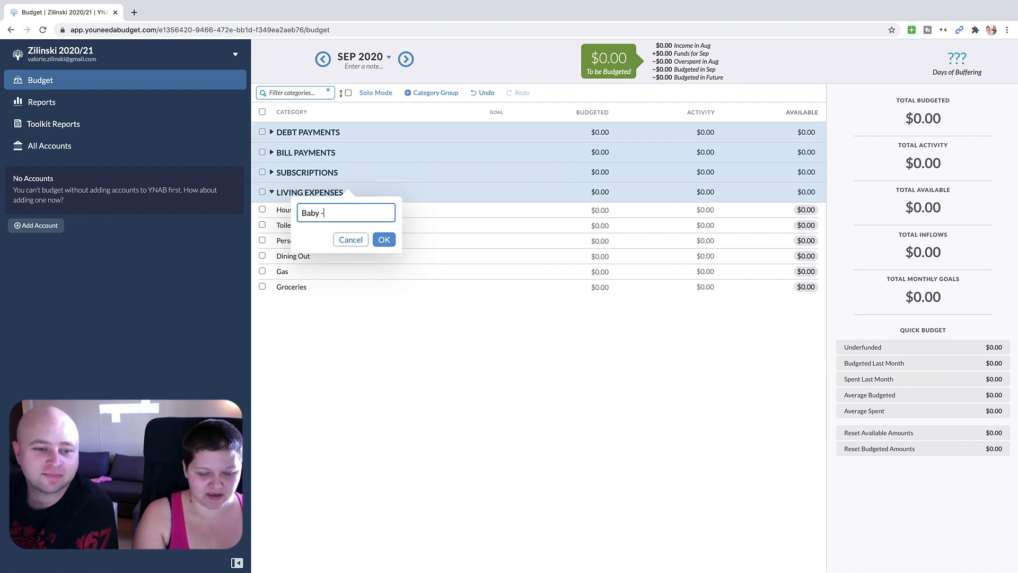
pyautogui.write(' Wipes')
pyautogui.press('BackSpace')
pyautogui.press('BackSpace')
pyautogui.press('BackSpace')
pyautogui.press('BackSpace')
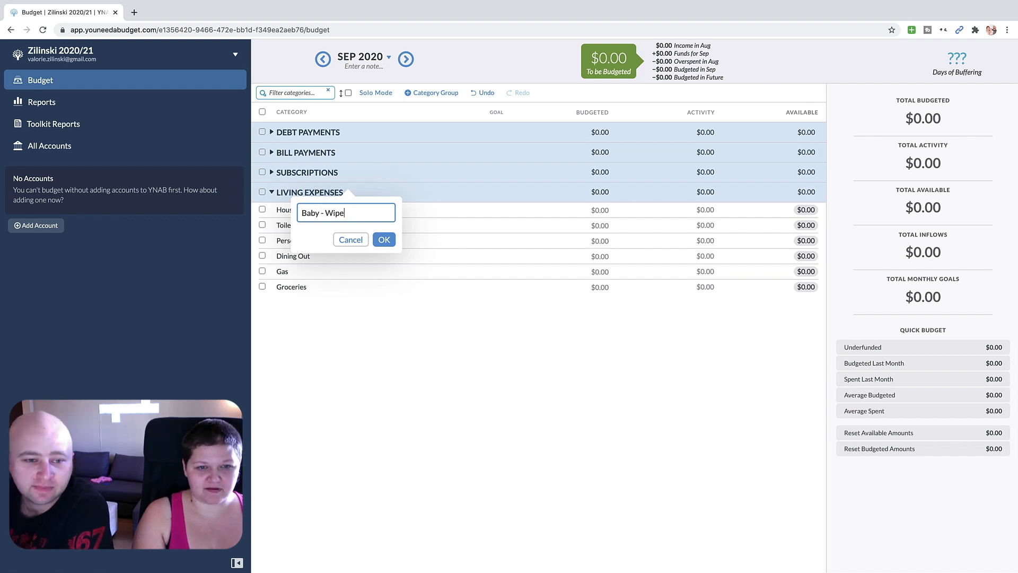
pyautogui.press('BackSpace')
pyautogui.press('BackSpace')
pyautogui.press('BackSpace')
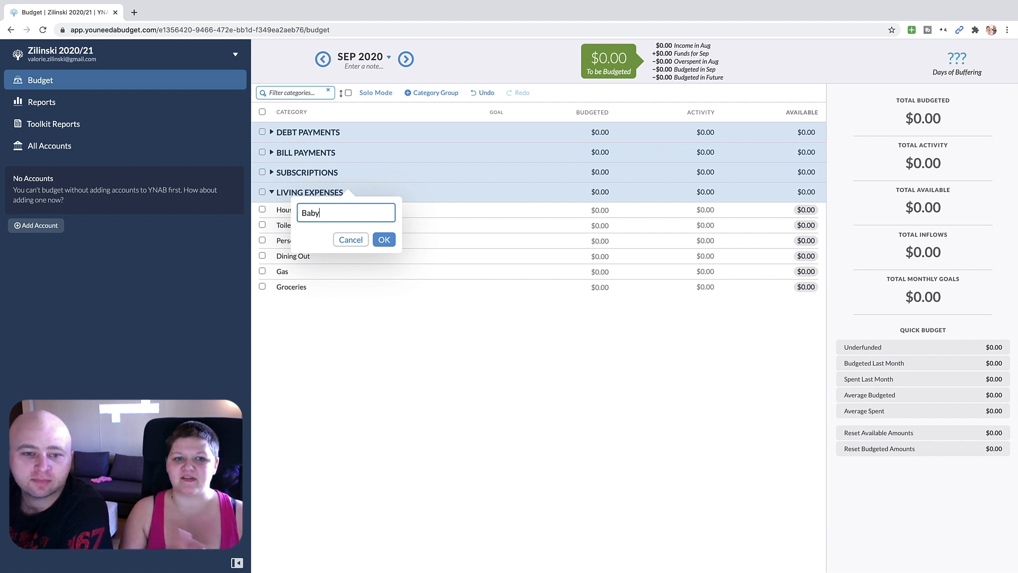
pyautogui.write('Stuff')
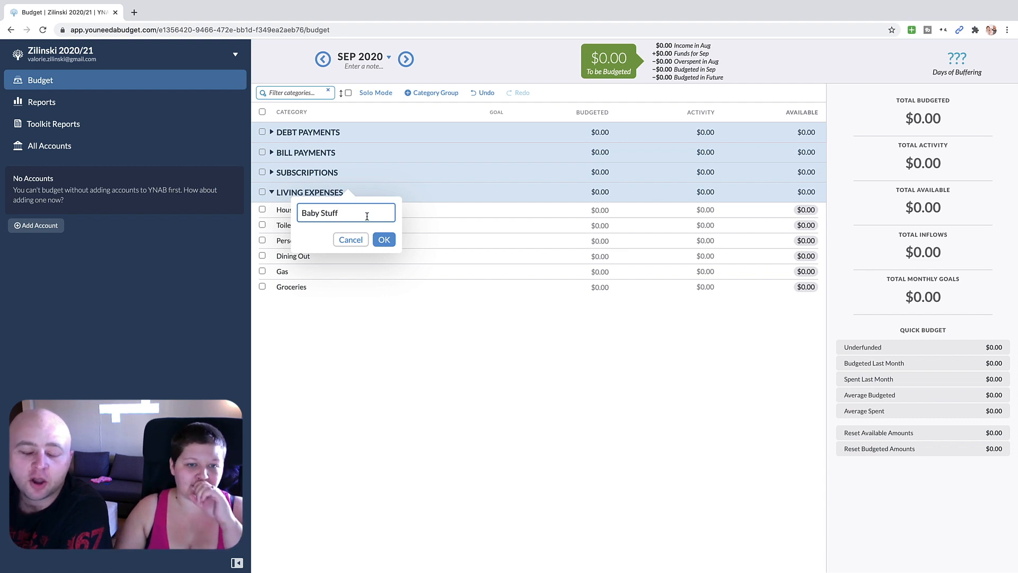
pyautogui.click(386, 241)
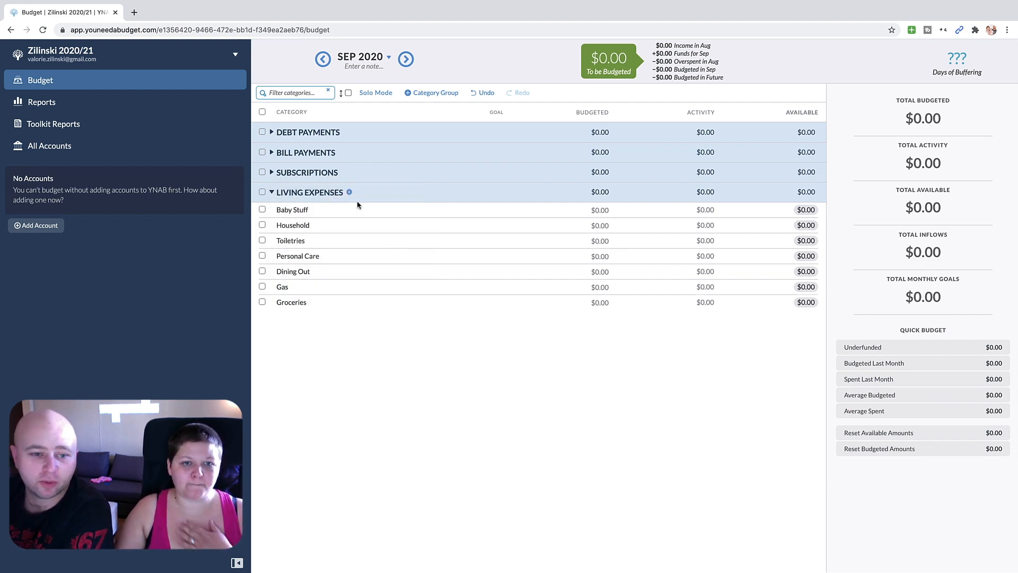
pyautogui.moveTo(308, 303); pyautogui.dragTo(289, 228)
# Step: Rename the Baby Stuff category as Diapers & Wipes and leave it deselected
pyautogui.click(294, 241)
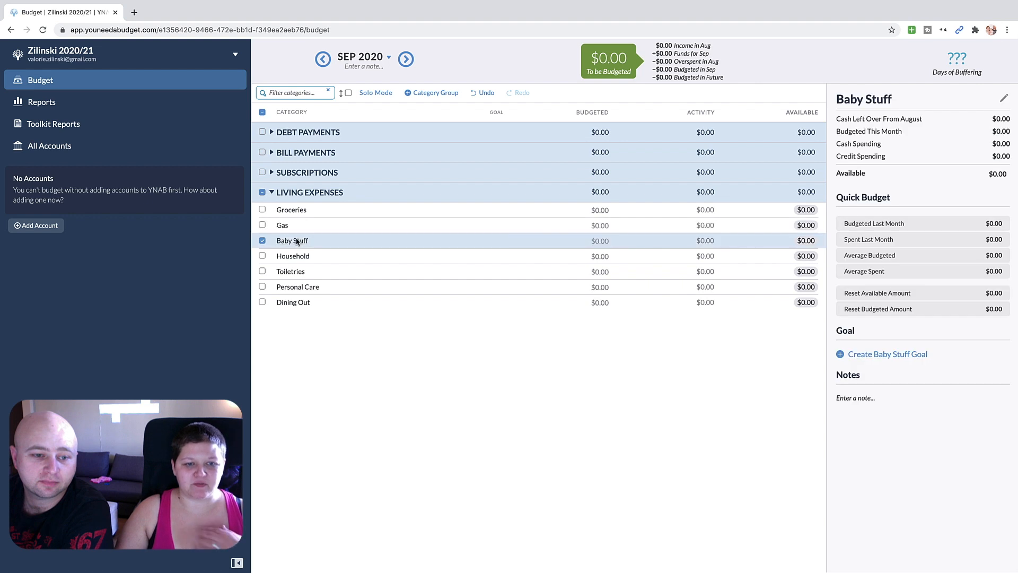
pyautogui.click(297, 242)
pyautogui.press('super+a')
pyautogui.press('BackSpace')
pyautogui.write('Diapers')
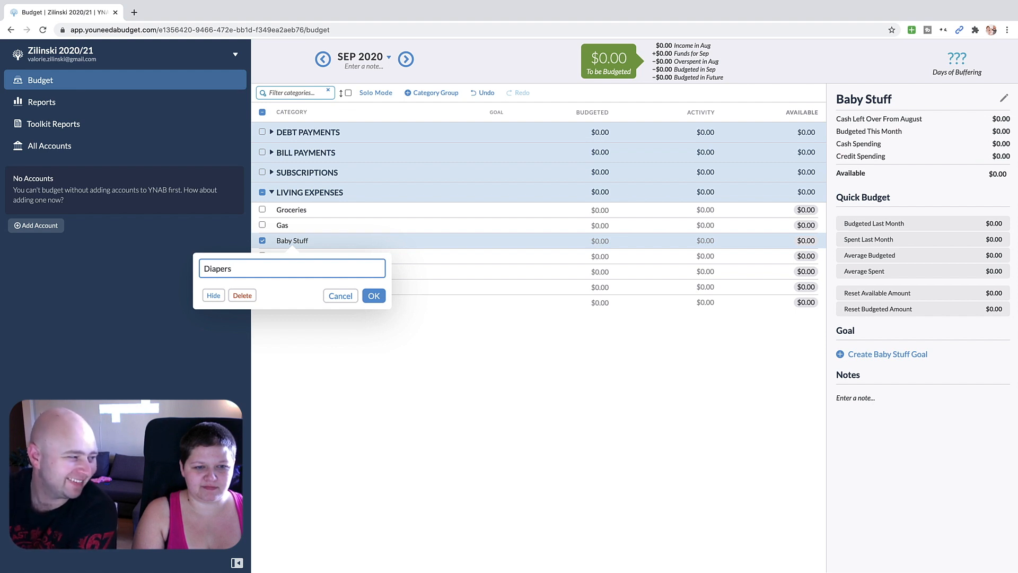
pyautogui.write('& Wipes')
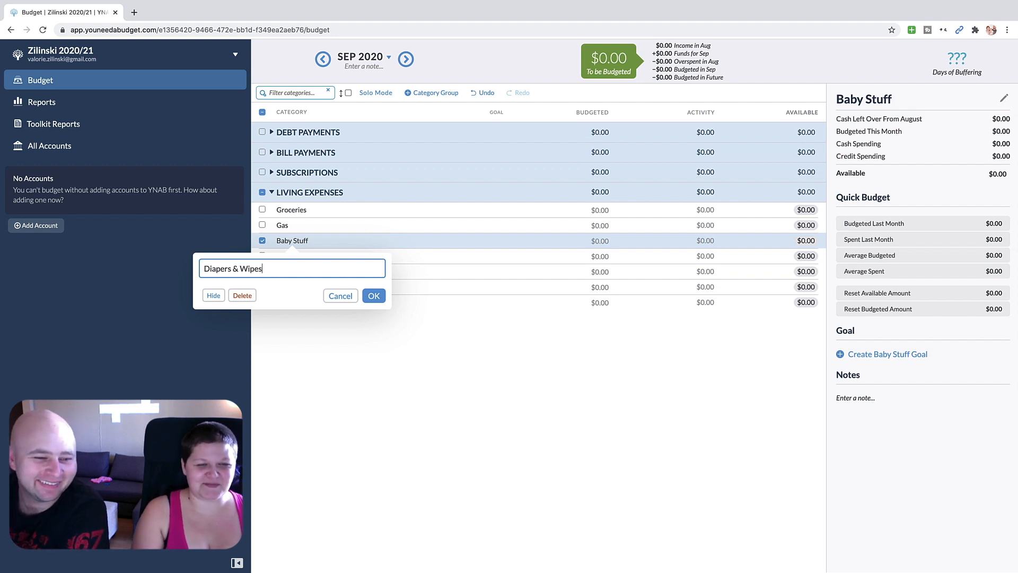
pyautogui.click(372, 296)
pyautogui.click(262, 241)
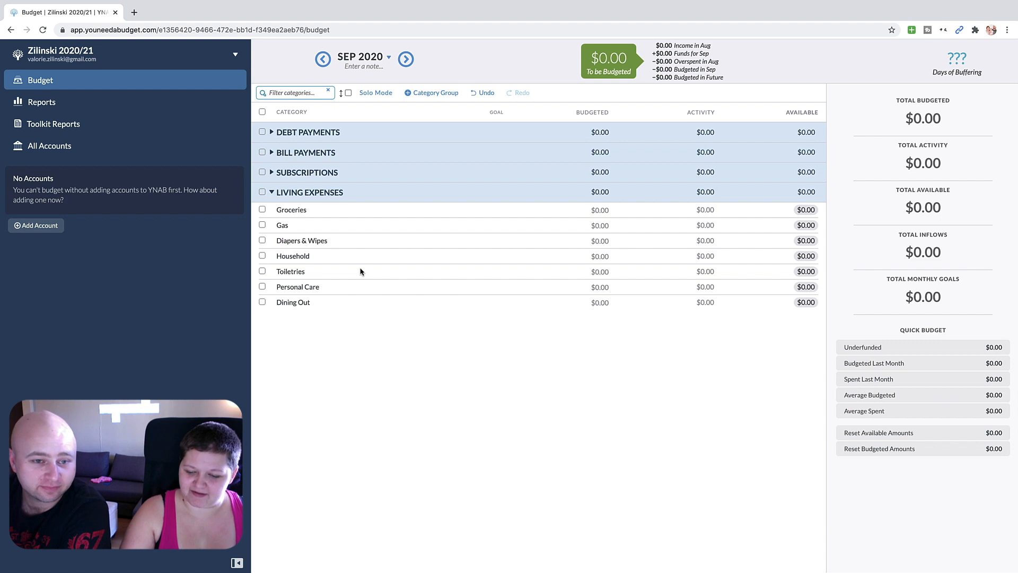
# Step: Collapse LIVING EXPENSES, create a category group named FUN MONEY and place it below LIVING EXPENSES
pyautogui.click(271, 192)
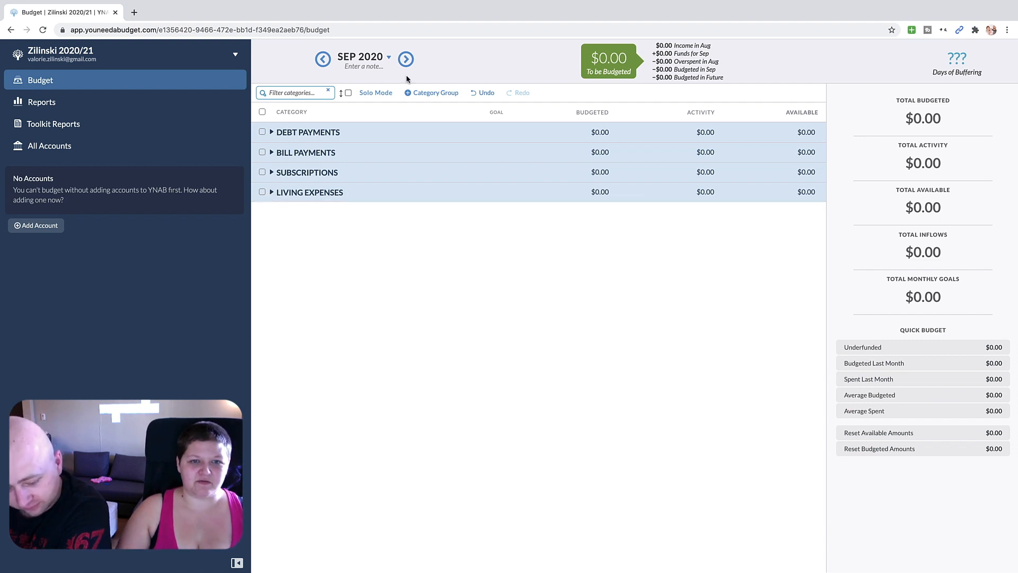
pyautogui.click(421, 93)
pyautogui.write('FUN MONEY')
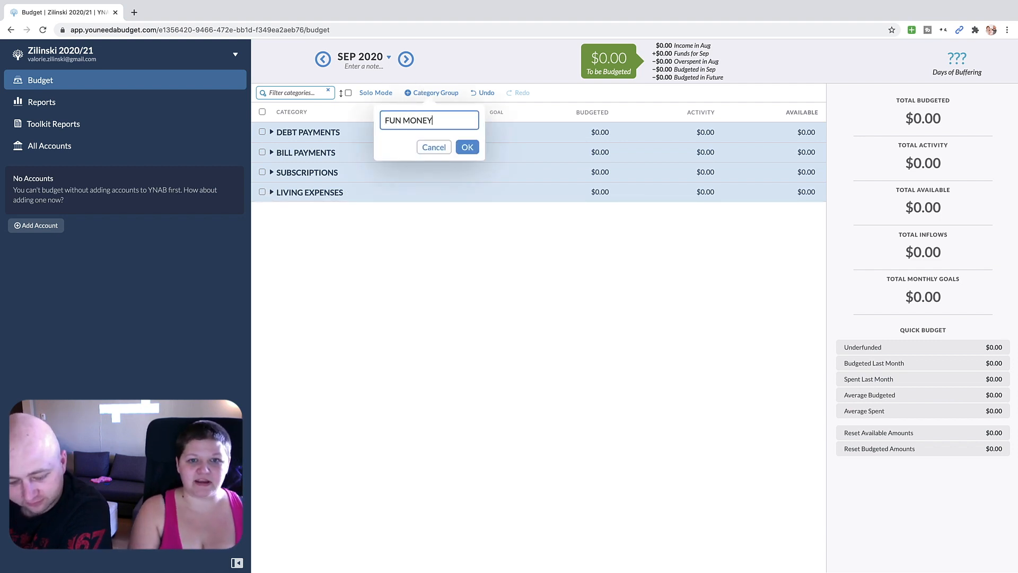
pyautogui.click(467, 147)
pyautogui.moveTo(298, 135); pyautogui.dragTo(295, 240)
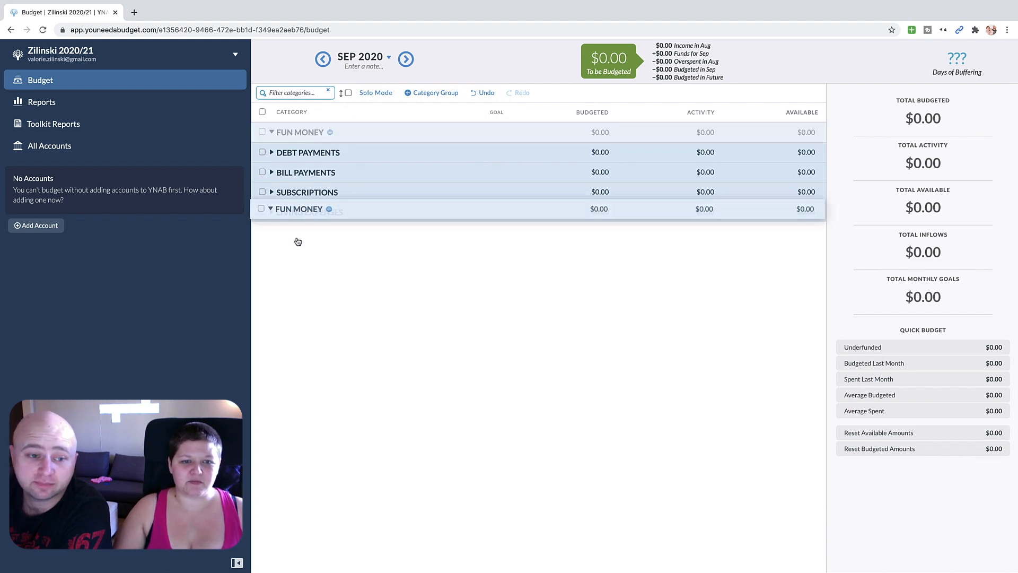
# Step: Add two personal spending categories to the FUN MONEY group, each named with one partner's first name
pyautogui.click(330, 212)
pyautogui.write('Val')
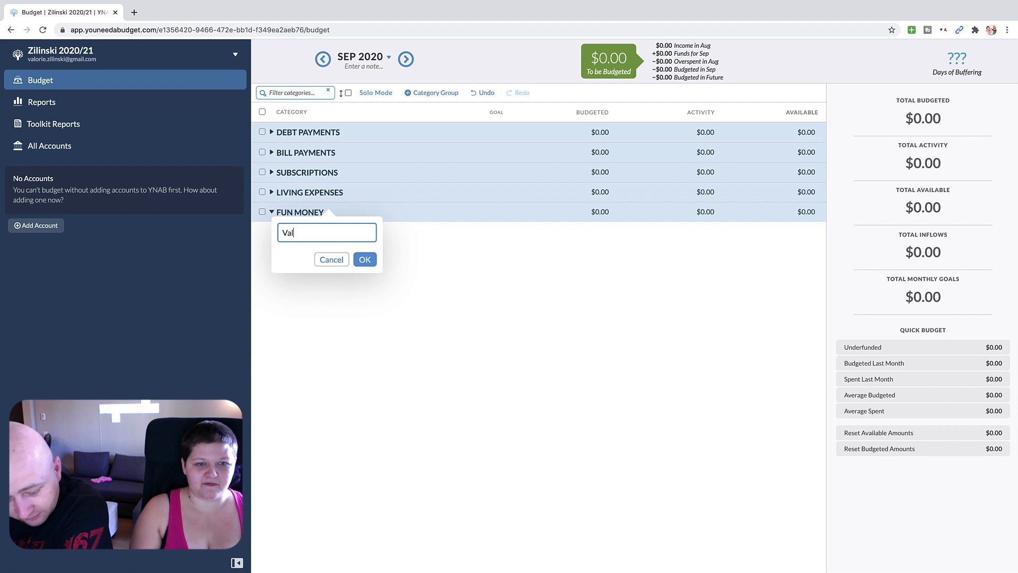
pyautogui.click(364, 260)
pyautogui.click(330, 212)
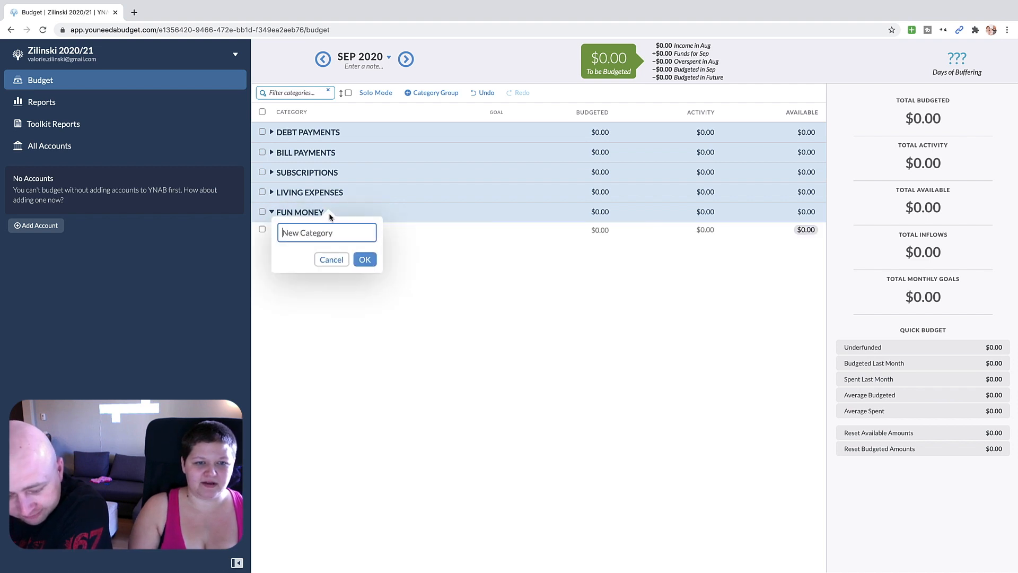
pyautogui.write('Cody')
pyautogui.click(365, 260)
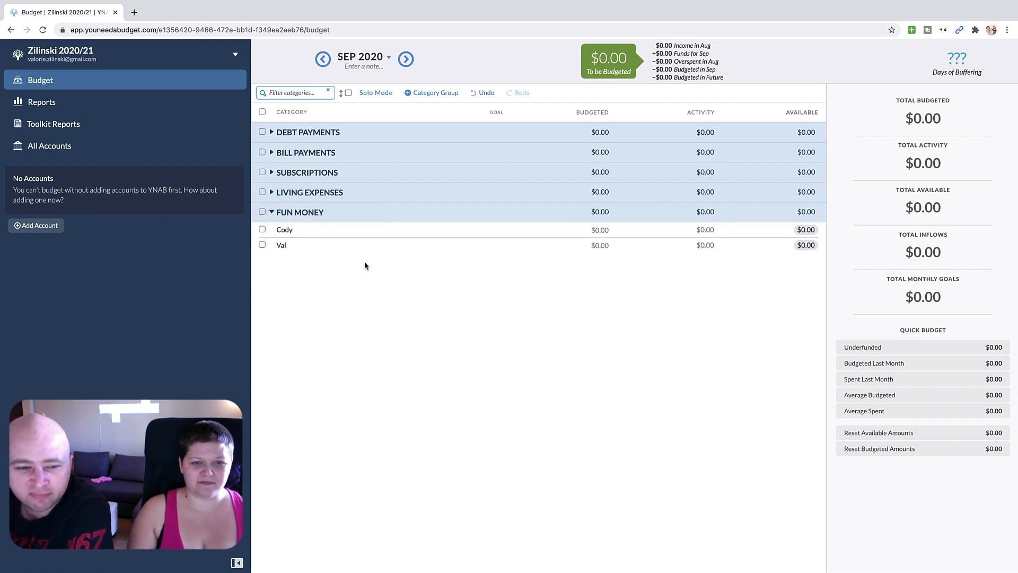
# Step: Add the categories Date Night and Entertainment to the FUN MONEY group
pyautogui.click(330, 212)
pyautogui.write('Date Night')
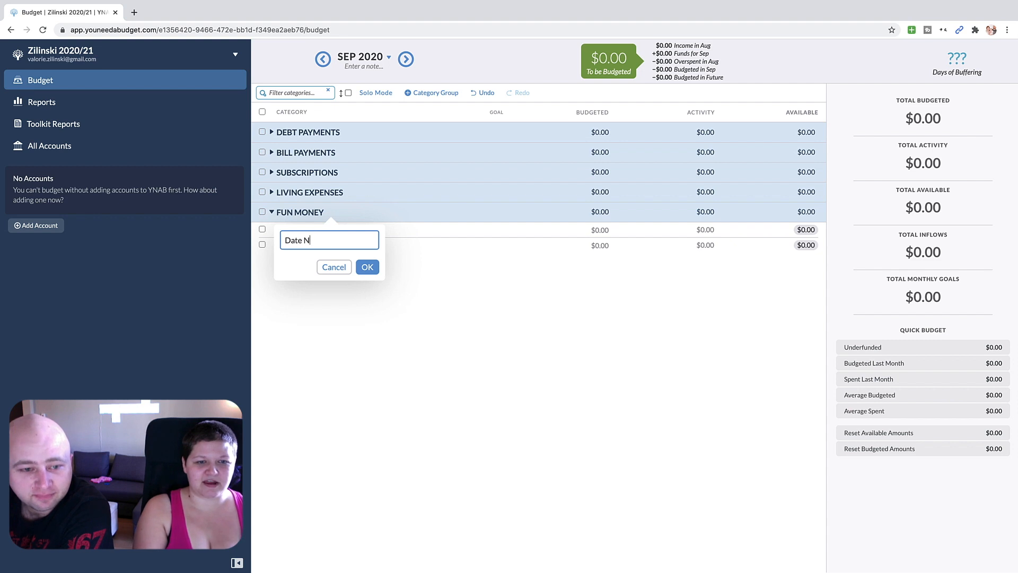
pyautogui.click(367, 266)
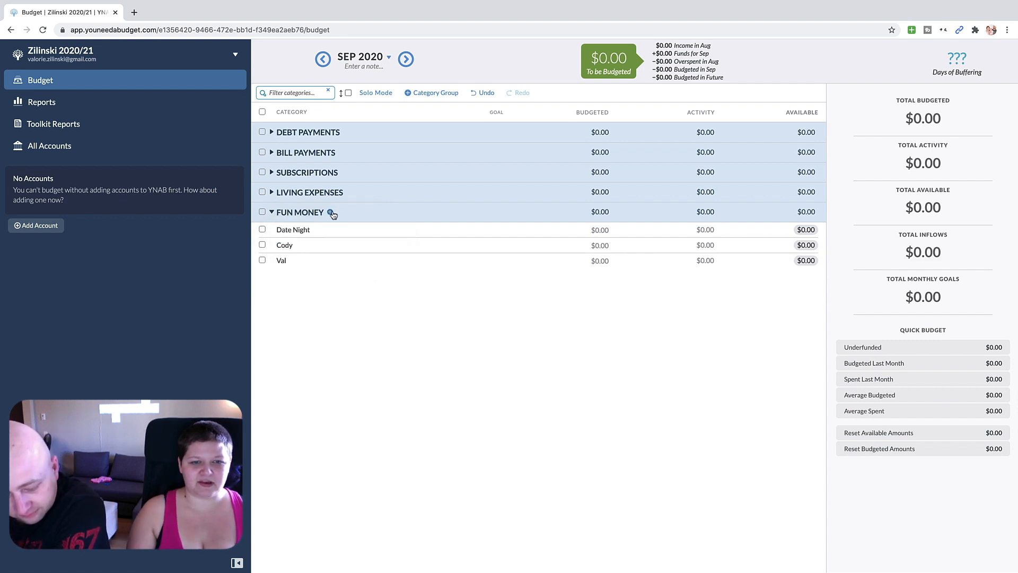
pyautogui.click(330, 212)
pyautogui.write('Entertainment')
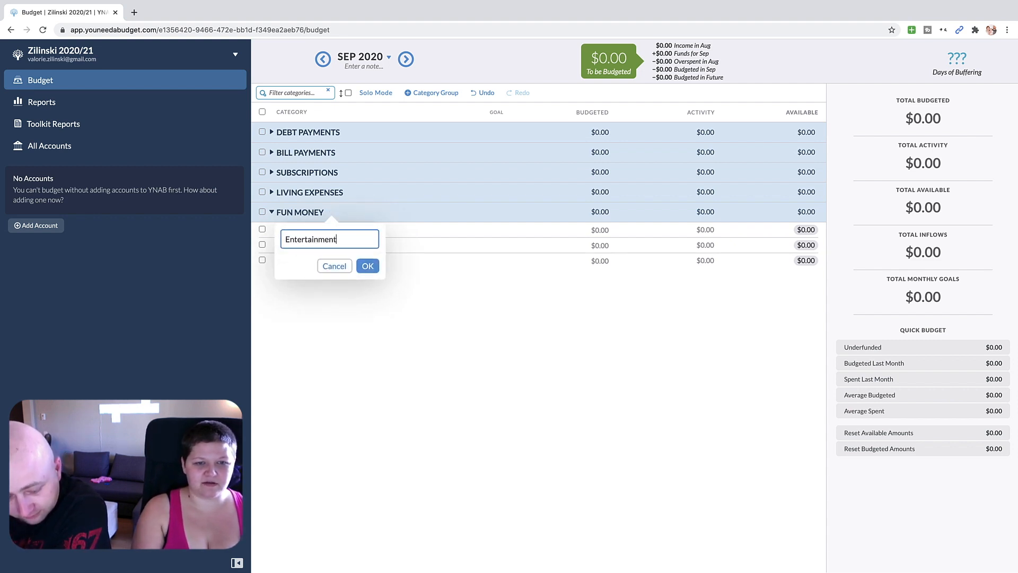
pyautogui.click(367, 266)
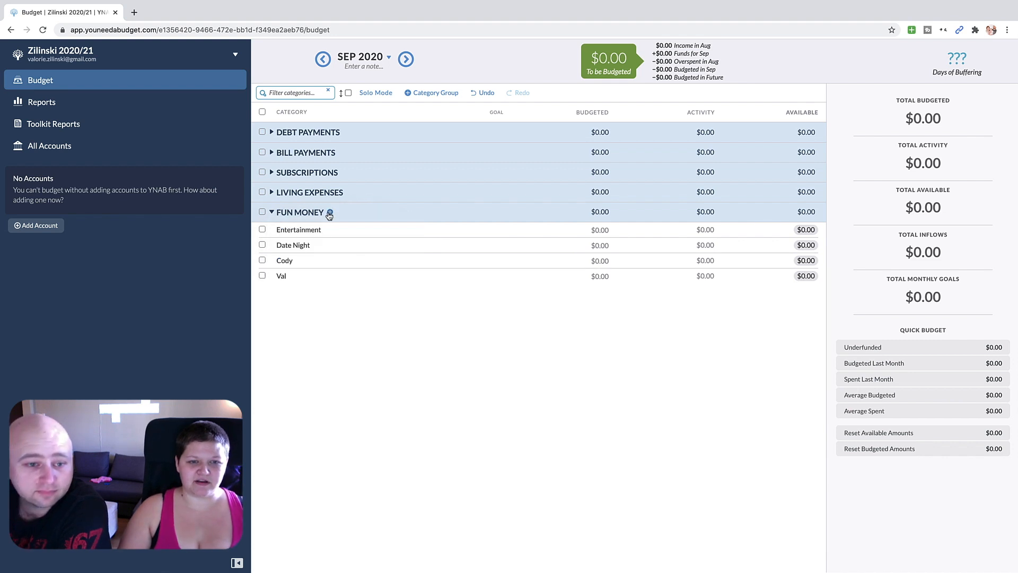
# Step: Add the category Entertaining to the FUN MONEY group
pyautogui.click(330, 213)
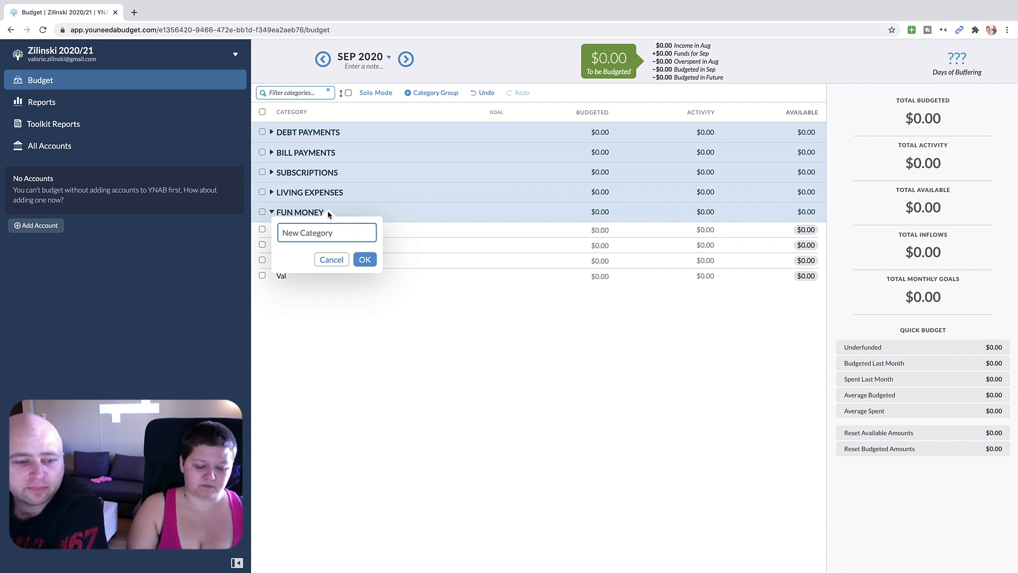
pyautogui.click(323, 260)
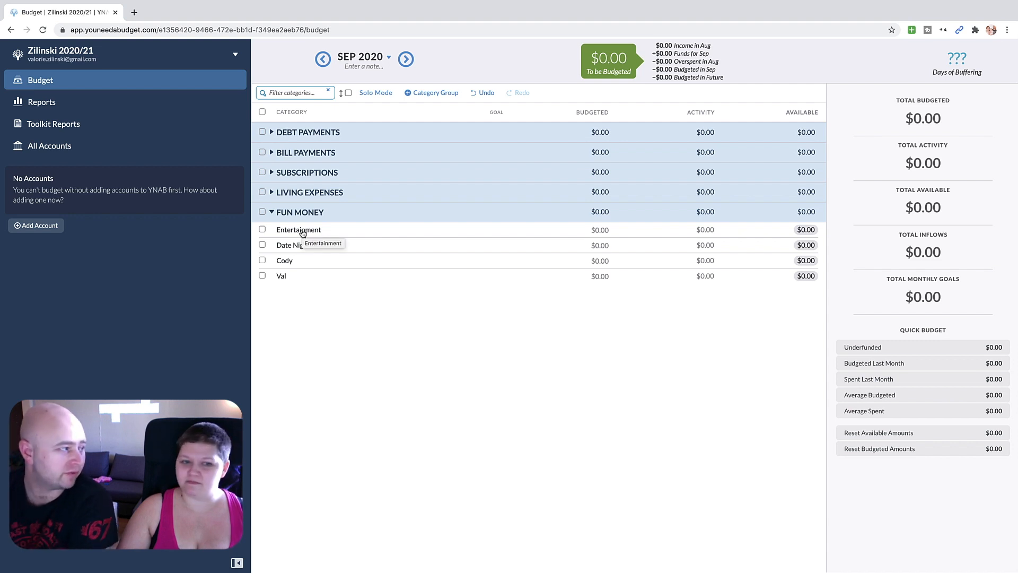
pyautogui.click(330, 212)
pyautogui.write('E')
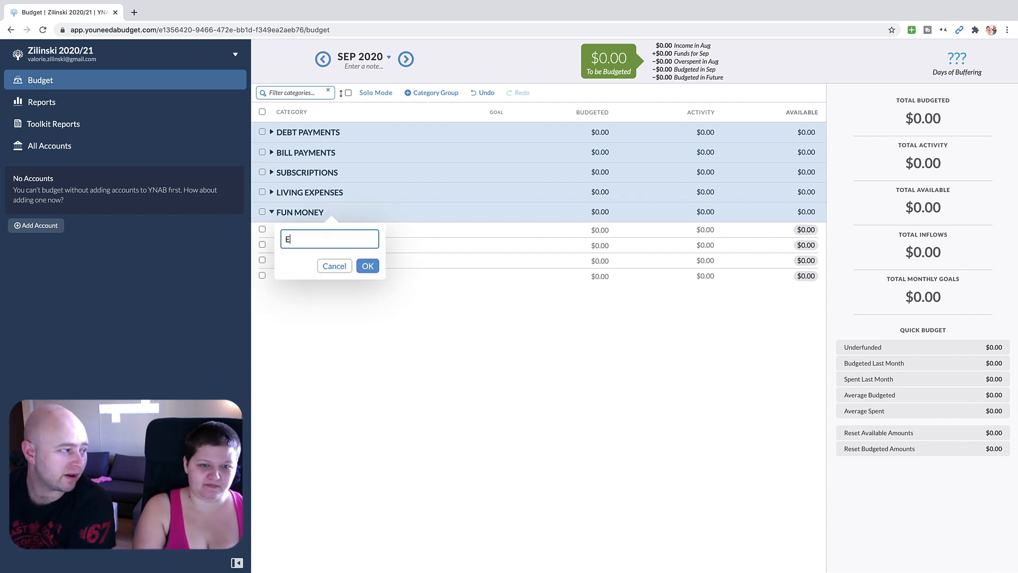
pyautogui.write('ntertaining')
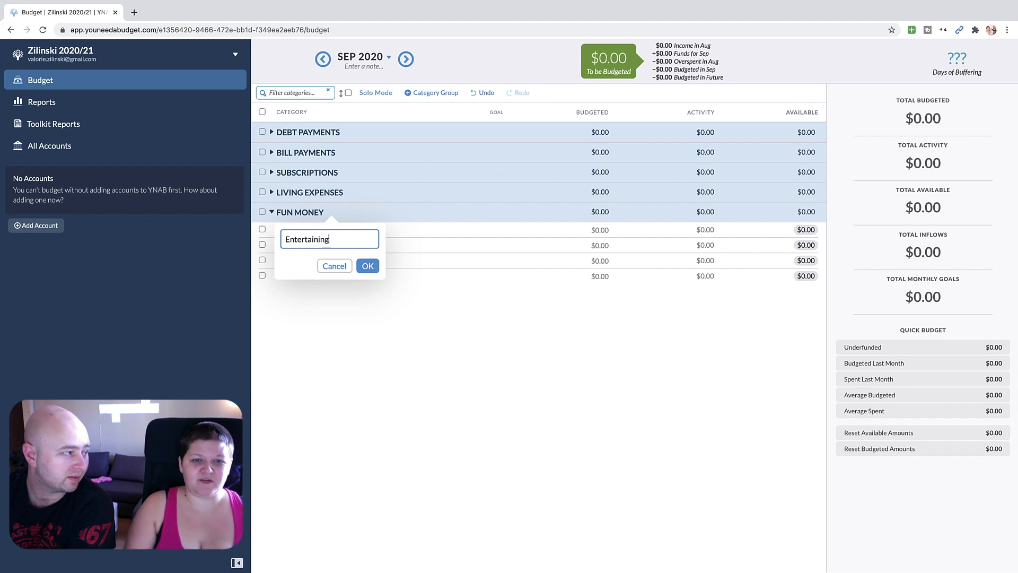
pyautogui.click(368, 266)
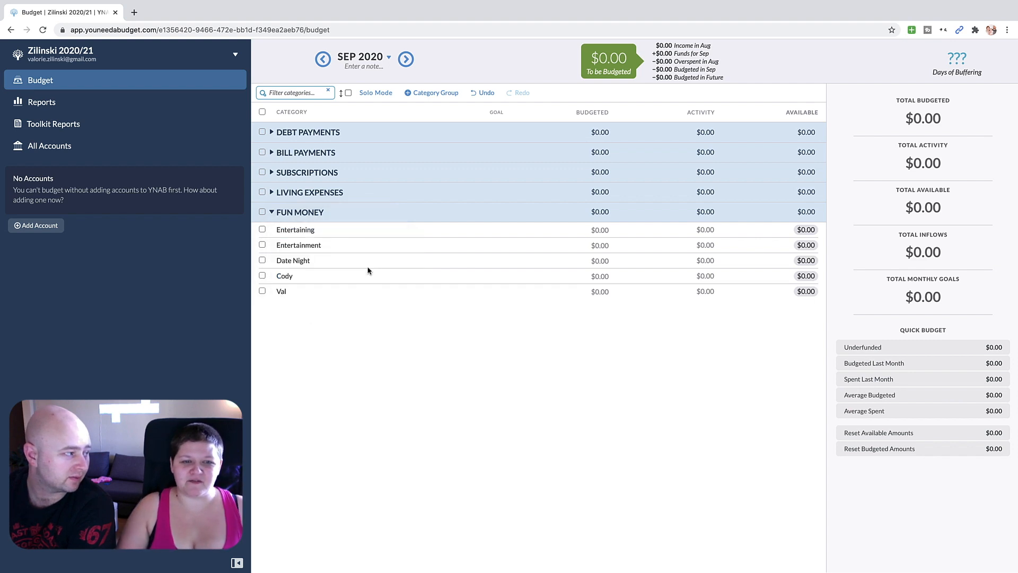
# Step: Reorder FUN MONEY so the two partners' categories come first, followed by Entertainment, Date Night and Entertaining
pyautogui.click(307, 233)
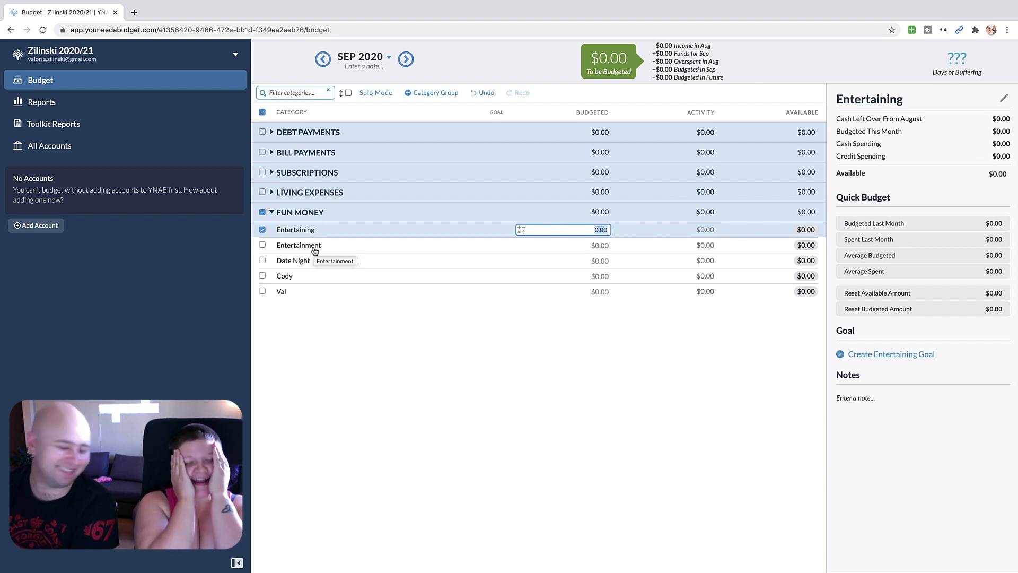
pyautogui.moveTo(286, 277); pyautogui.dragTo(283, 253)
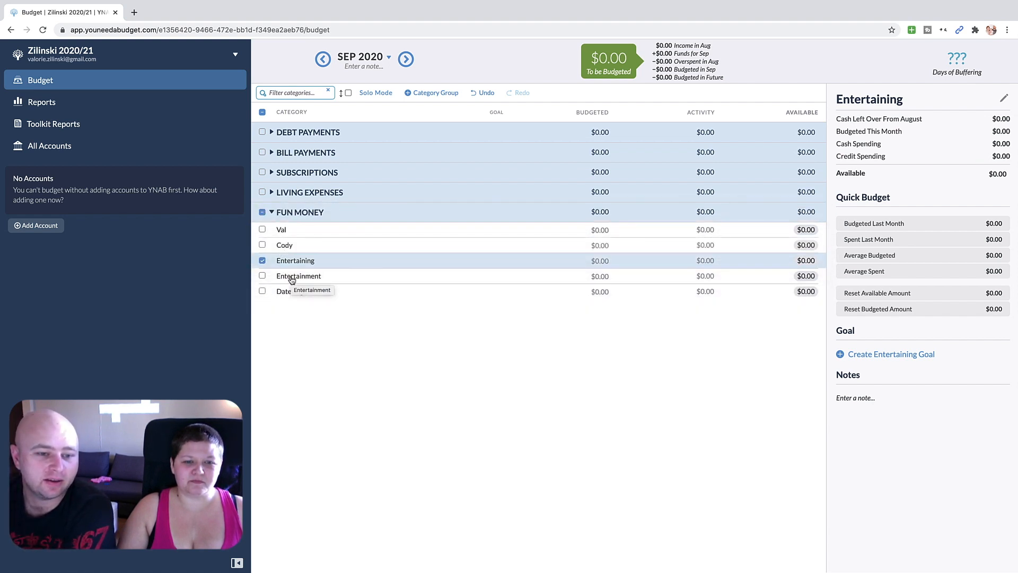
pyautogui.moveTo(293, 263); pyautogui.dragTo(288, 311)
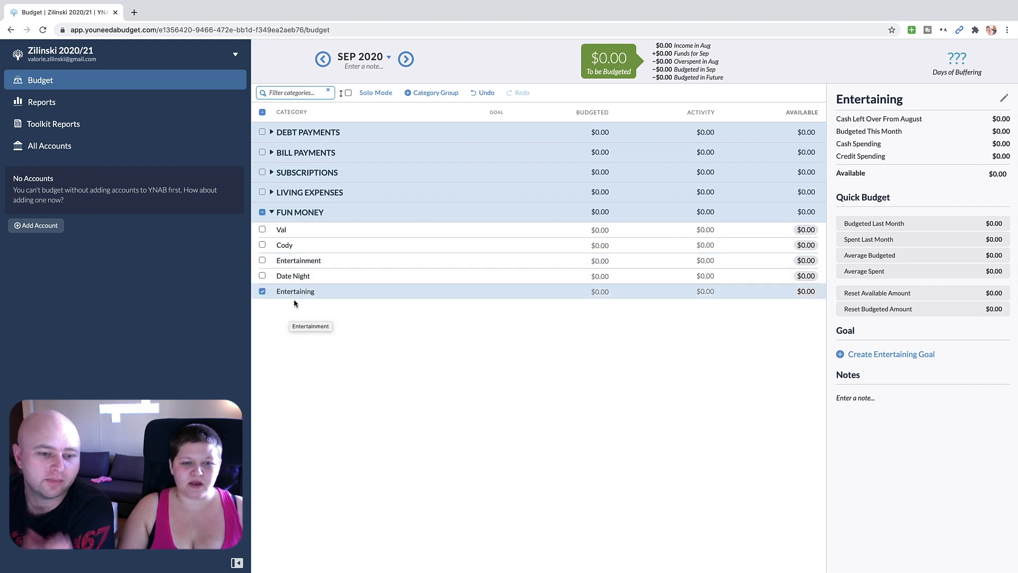
pyautogui.click(299, 294)
pyautogui.doubleClick(237, 319)
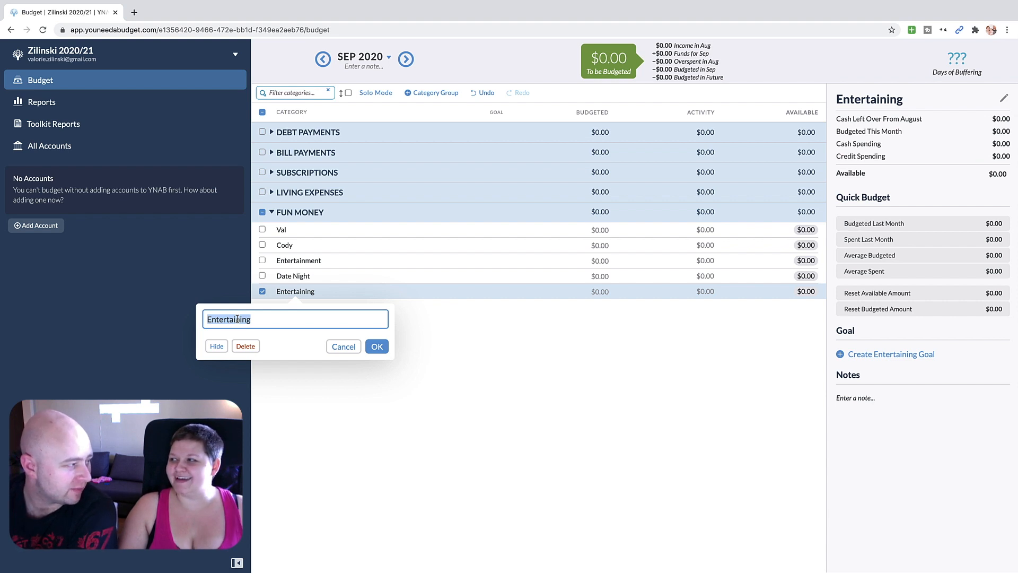
pyautogui.click(344, 346)
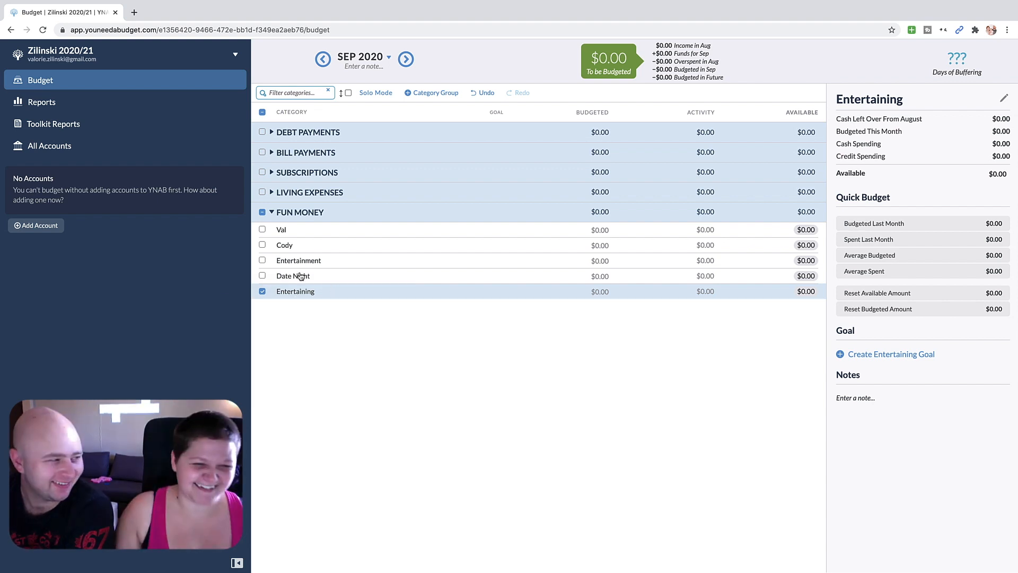
# Step: Collapse FUN MONEY, create a category group named SINKING FUNDS - FIXED and place it below FUN MONEY
pyautogui.click(272, 212)
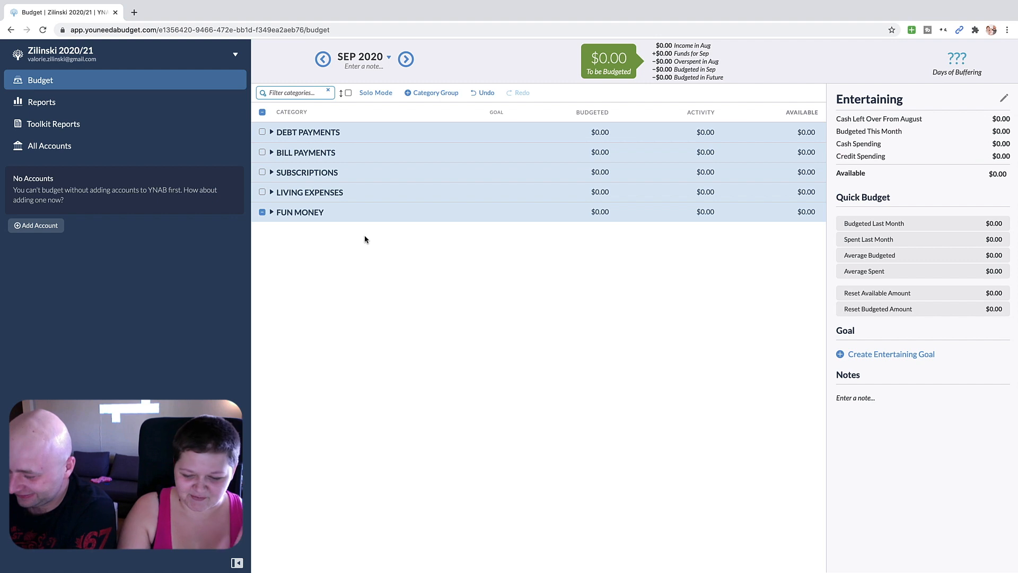
pyautogui.click(262, 212)
pyautogui.click(433, 93)
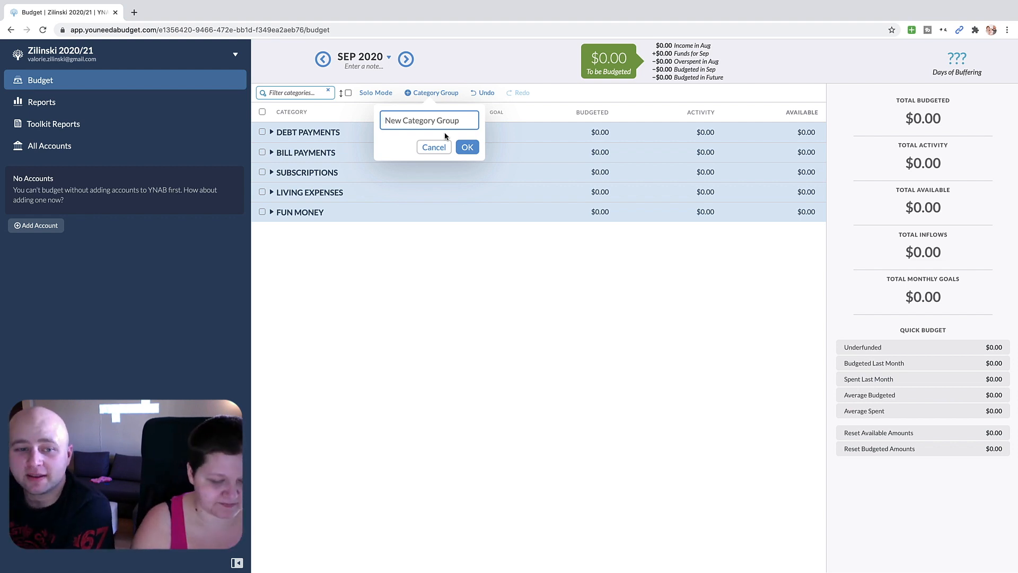
pyautogui.press('BackSpace')
pyautogui.write('SINKING FUNDS')
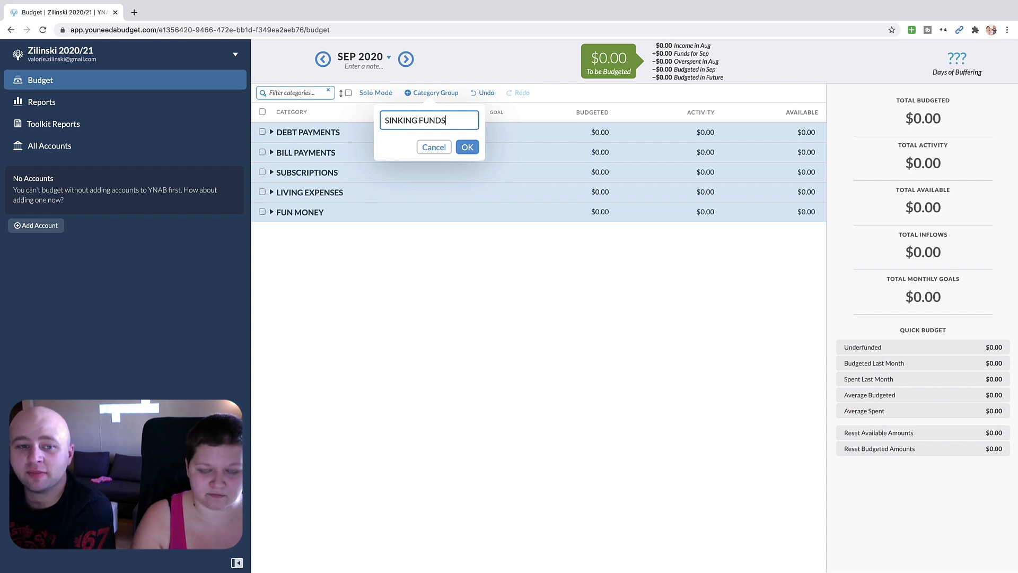
pyautogui.write(' - FIXED')
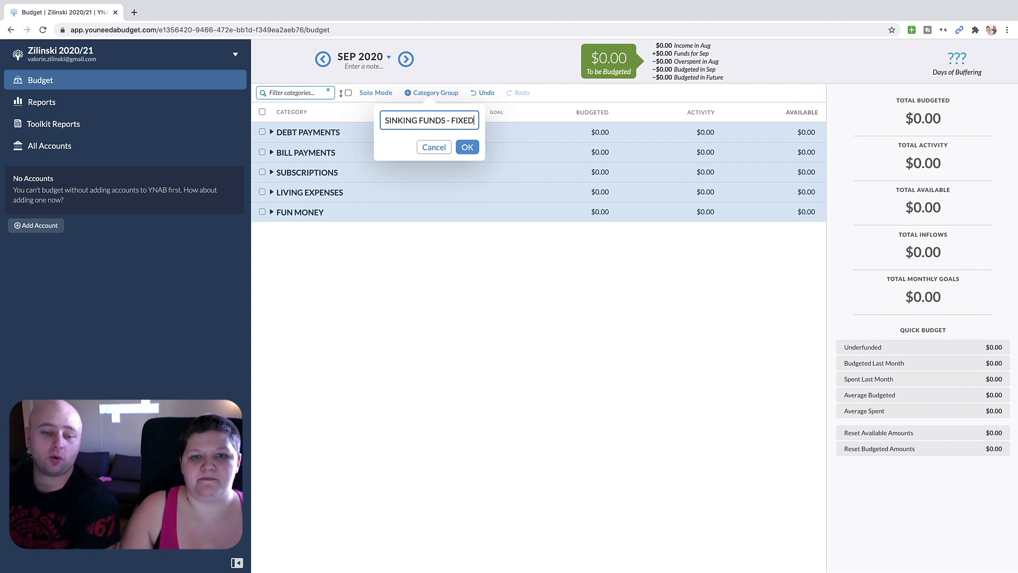
pyautogui.click(467, 147)
pyautogui.moveTo(307, 134); pyautogui.dragTo(309, 257)
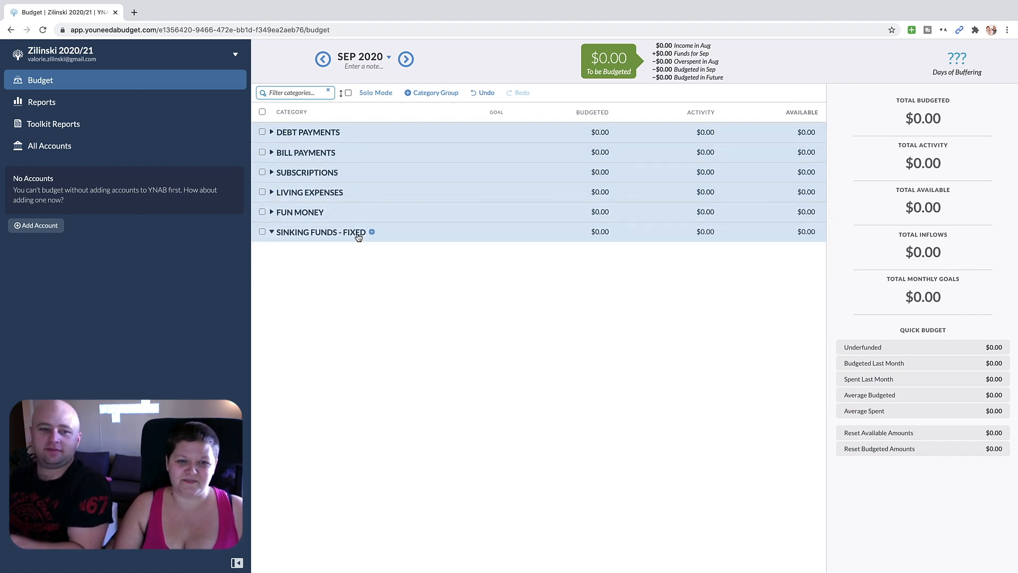
# Step: Add the category Vehicle Registration to the SINKING FUNDS - FIXED group
pyautogui.click(371, 232)
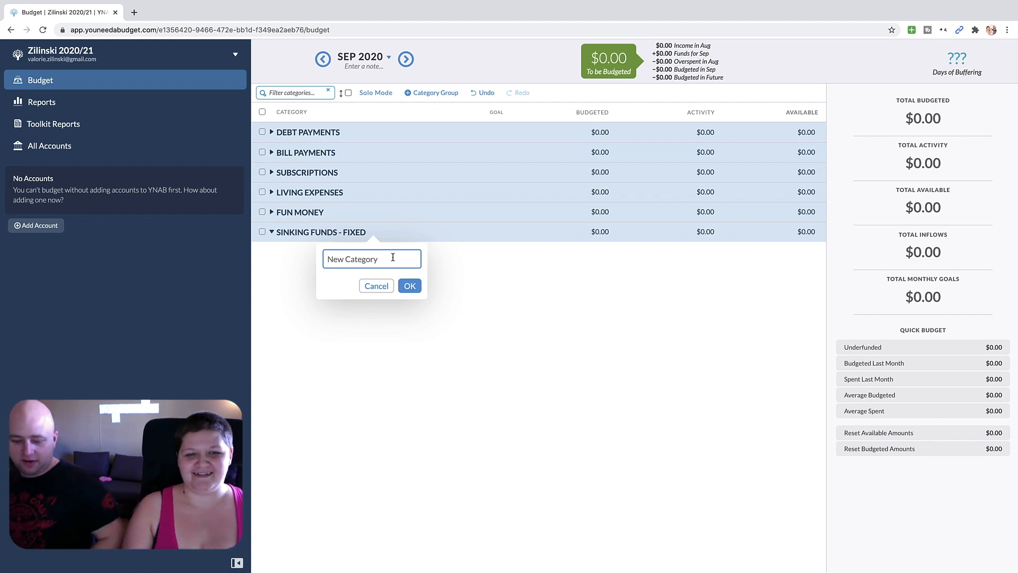
pyautogui.write('Vehic')
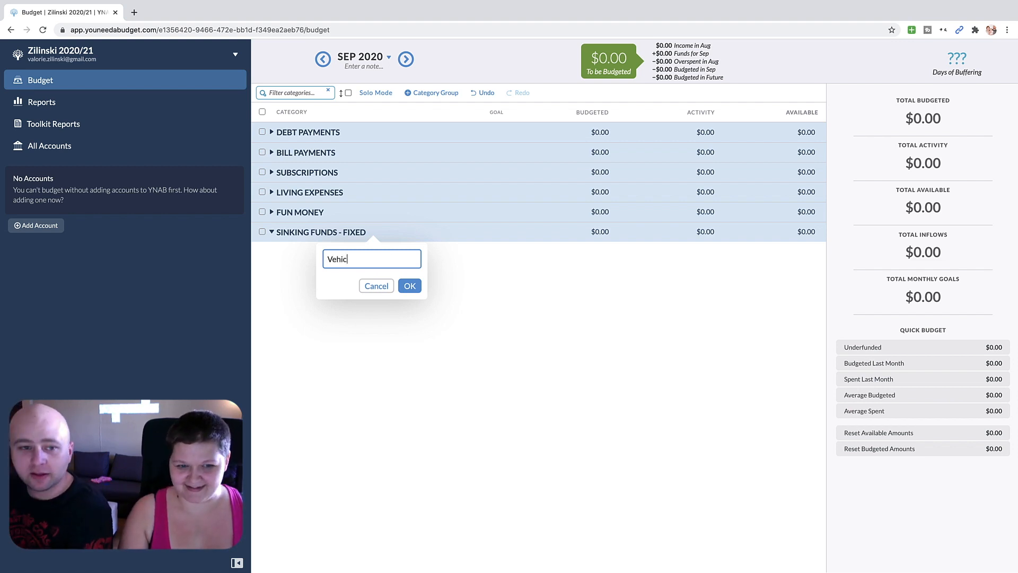
pyautogui.write('le Registratio')
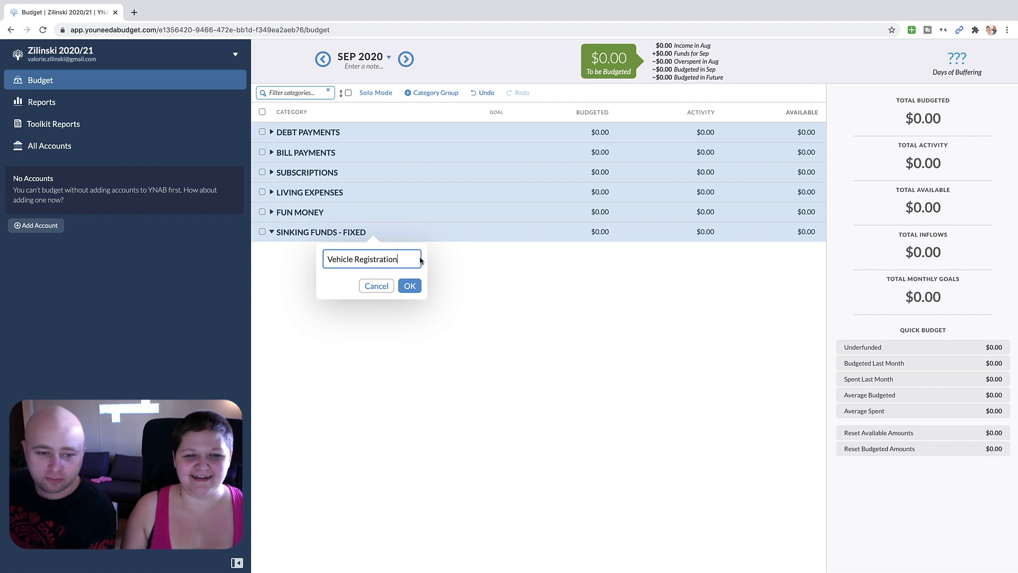
pyautogui.write('n')
pyautogui.click(410, 286)
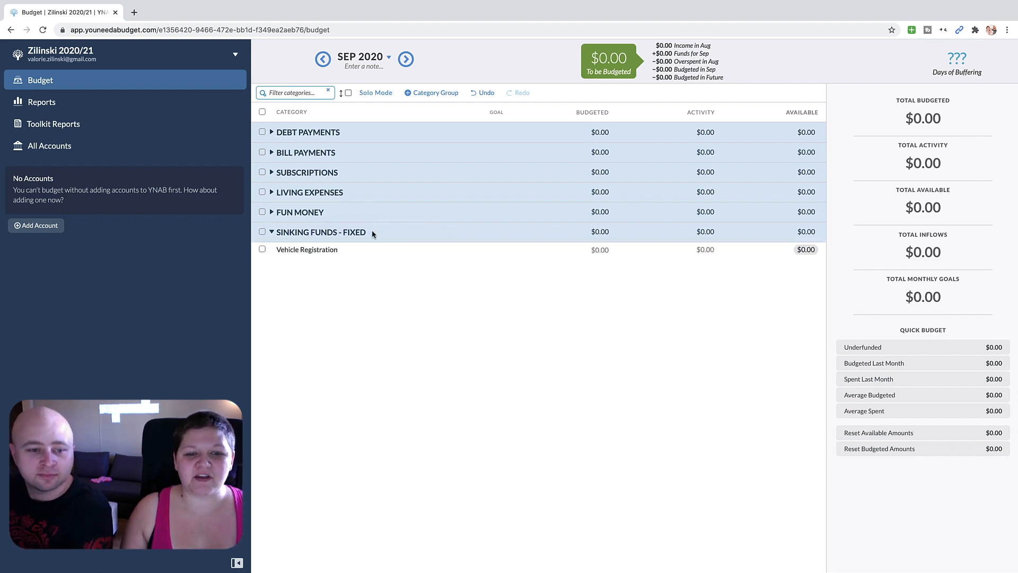
# Step: Add the categories Vehicle Maintenance and Winter Tires to the SINKING FUNDS - FIXED group
pyautogui.click(373, 233)
pyautogui.write('Vehicle')
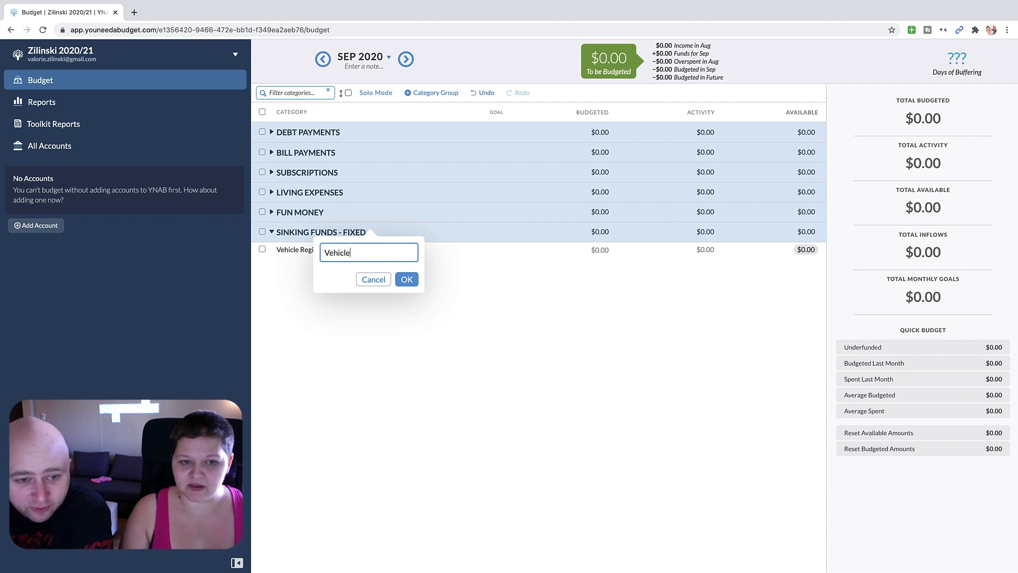
pyautogui.write(' Maintenance')
pyautogui.press('Return')
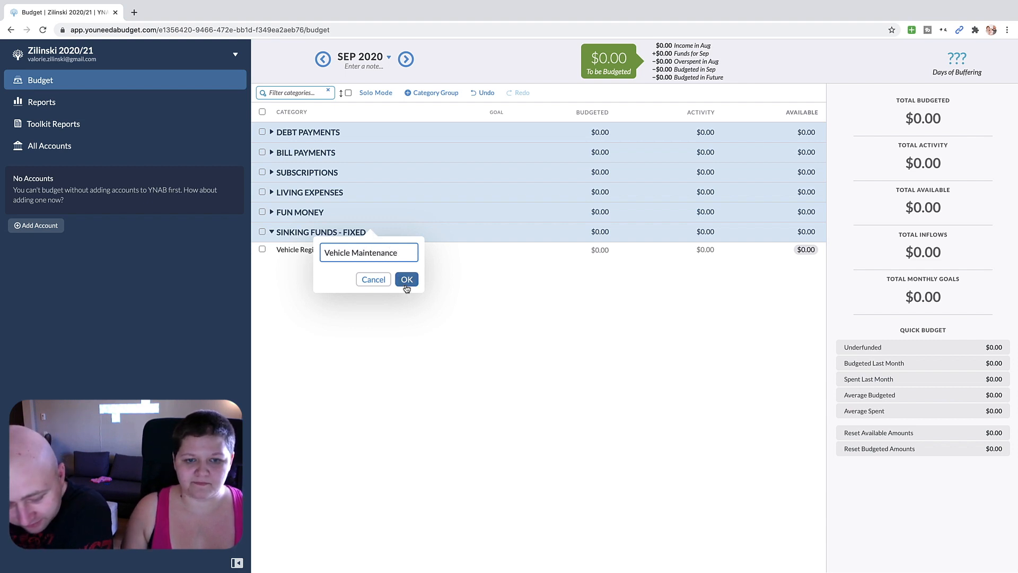
pyautogui.click(373, 232)
pyautogui.write('Winter Tires')
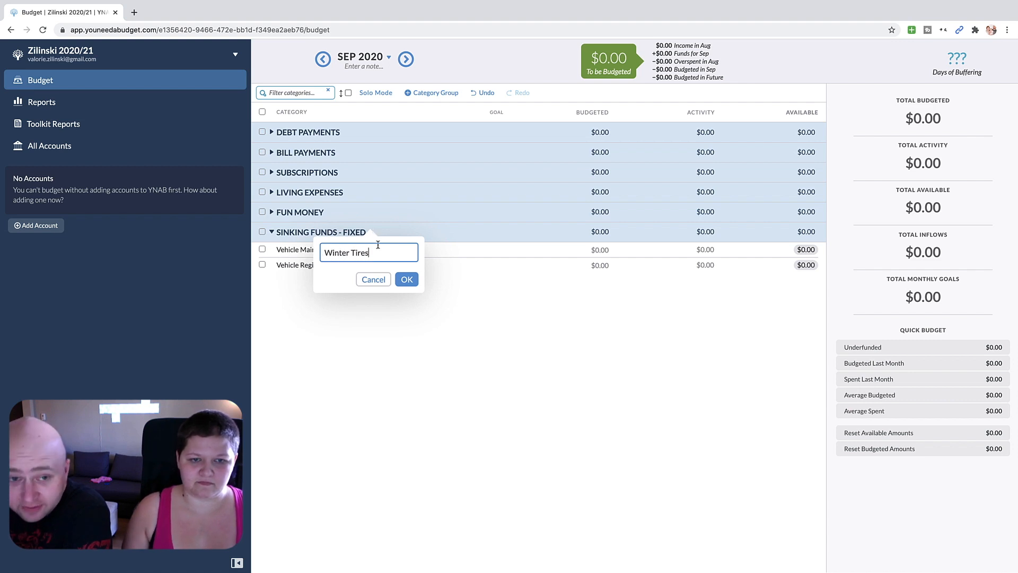
pyautogui.press('Return')
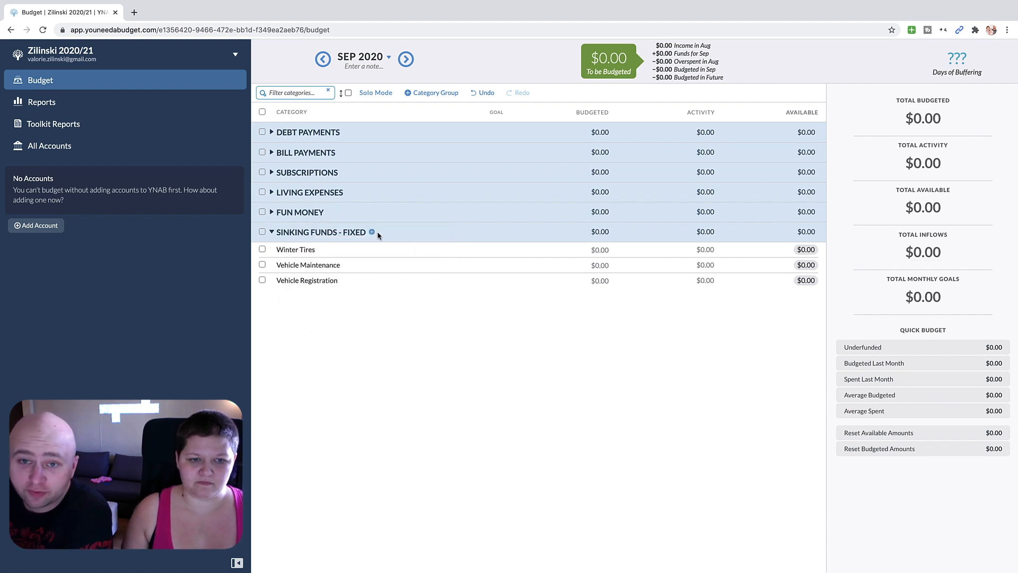
# Step: Add the categories Medical/Dental and Life Insurance to the SINKING FUNDS - FIXED group
pyautogui.click(373, 232)
pyautogui.write('Medical/Dental')
pyautogui.click(405, 283)
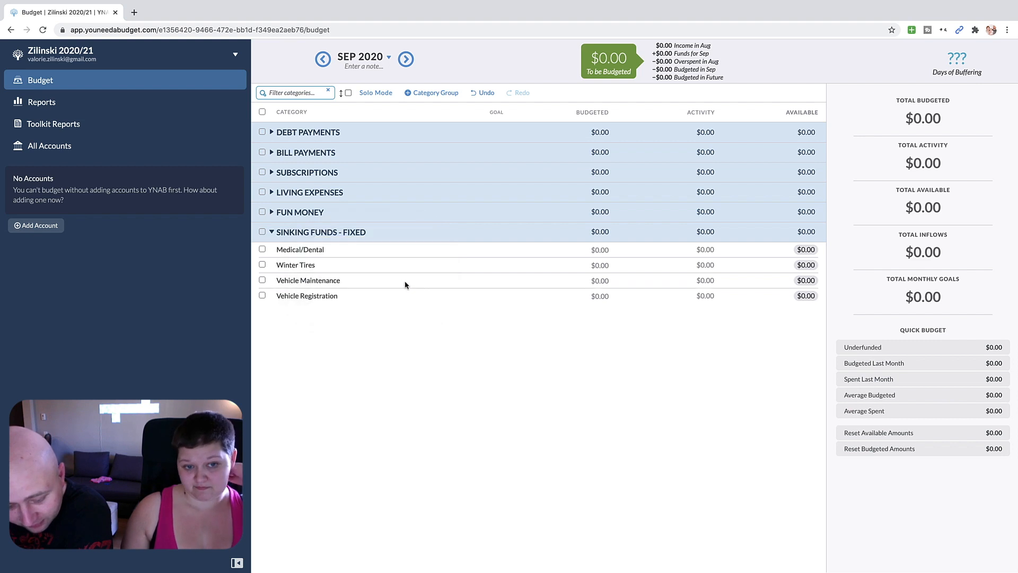
pyautogui.click(372, 232)
pyautogui.write('Life Insurance')
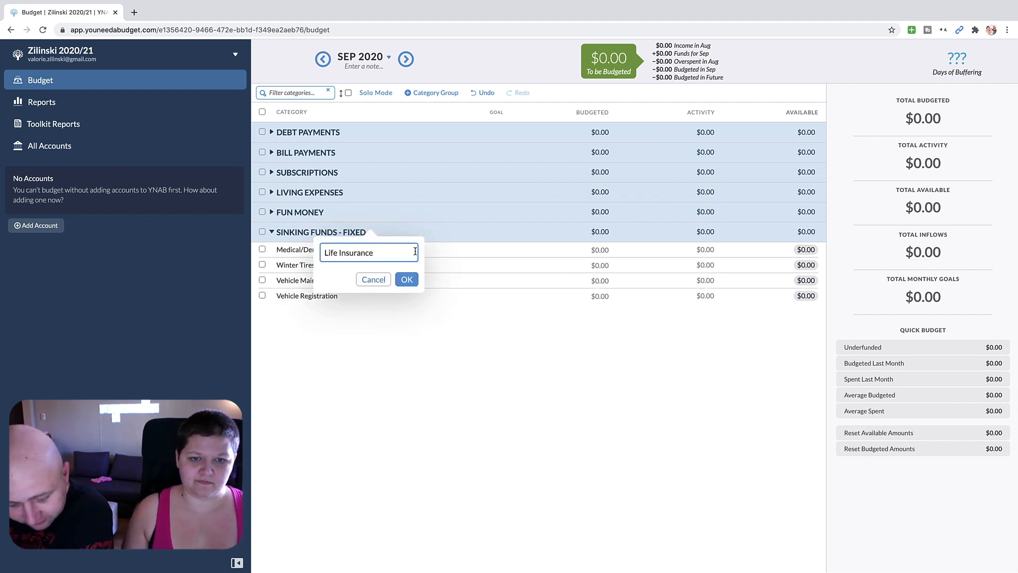
pyautogui.click(407, 279)
# Step: Add a birthday category for each partner to SINKING FUNDS - FIXED and move both to the end of the group
pyautogui.click(373, 232)
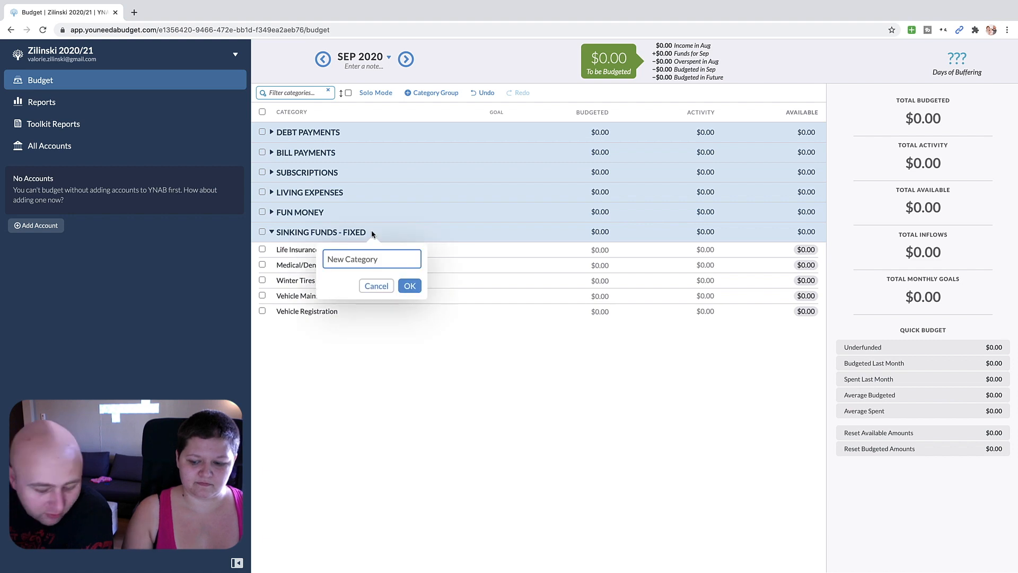
pyautogui.write('Vals Birthday')
pyautogui.click(409, 285)
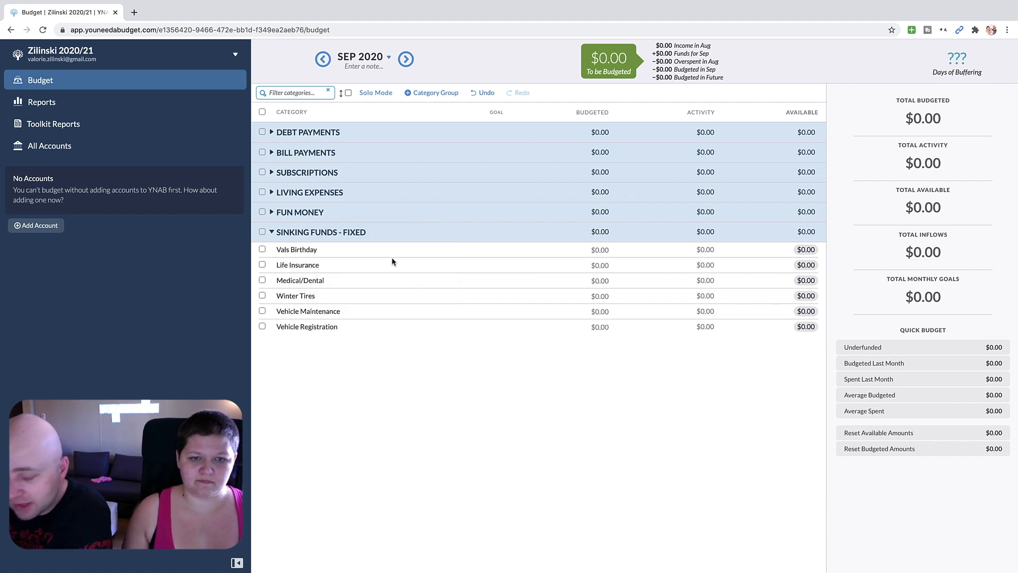
pyautogui.click(372, 232)
pyautogui.write('Cody')
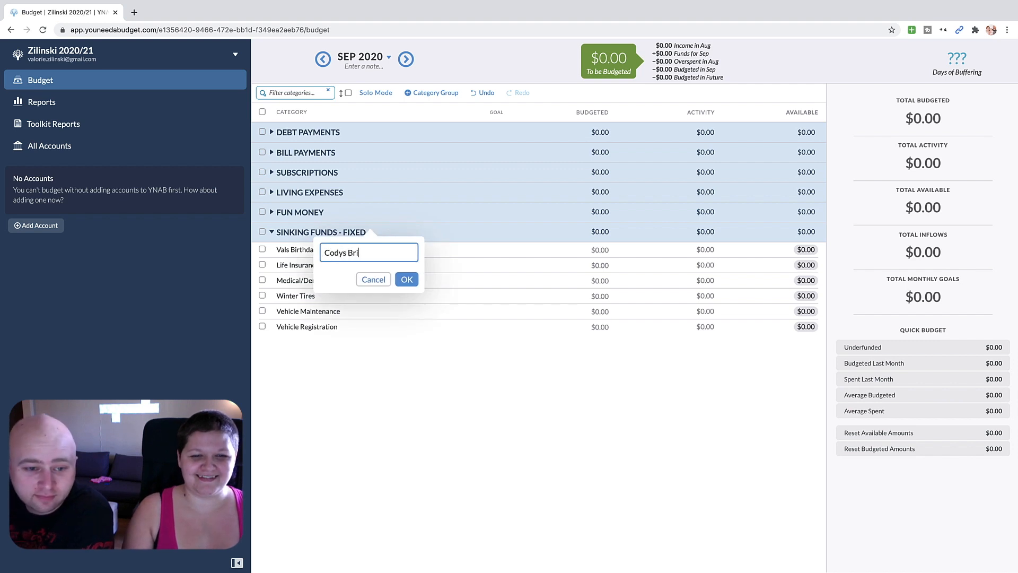
pyautogui.write('s Birthday')
pyautogui.click(407, 279)
pyautogui.moveTo(305, 257); pyautogui.dragTo(302, 364)
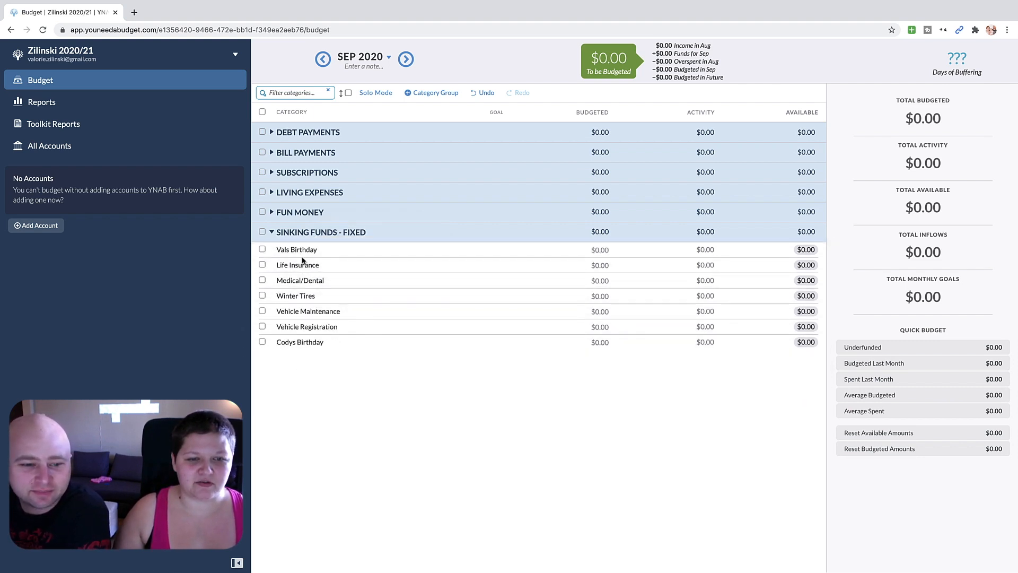
pyautogui.moveTo(304, 253); pyautogui.dragTo(297, 363)
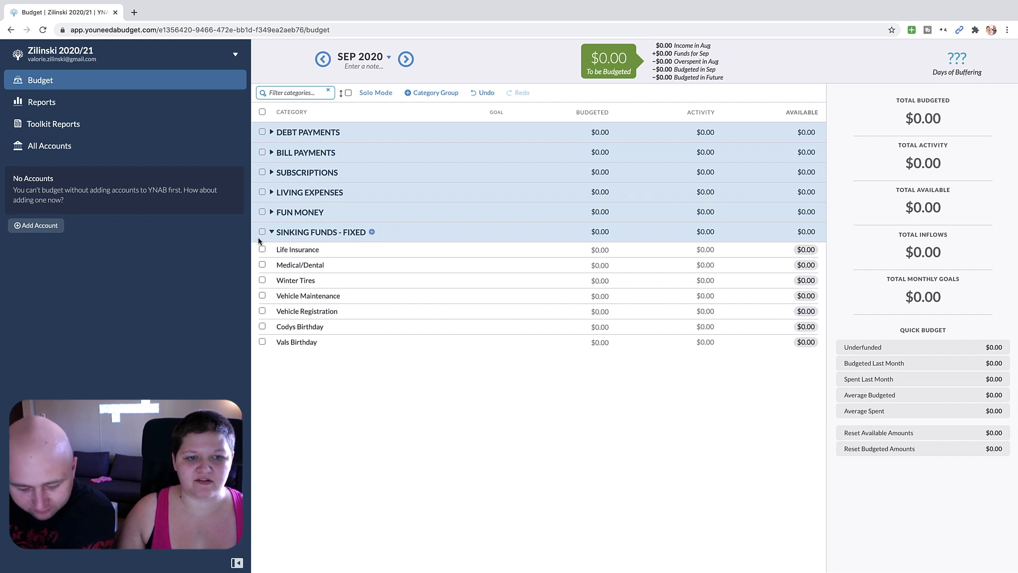
# Step: Collapse SINKING FUNDS - FIXED, create a category group named SINKING FUNDS - VARIABLE and place it below the fixed group
pyautogui.click(271, 232)
pyautogui.click(435, 94)
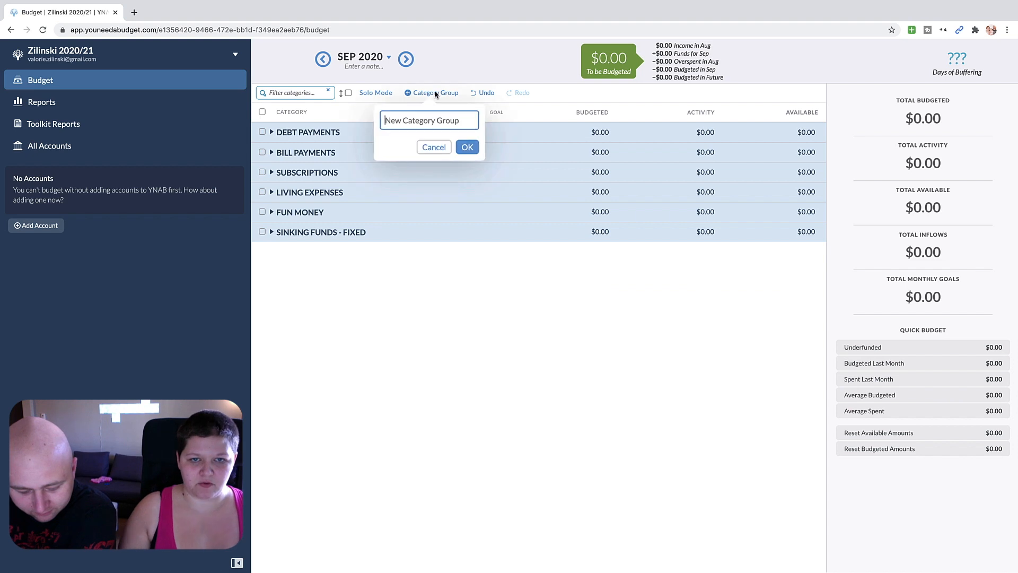
pyautogui.write('SINKING FUDNS')
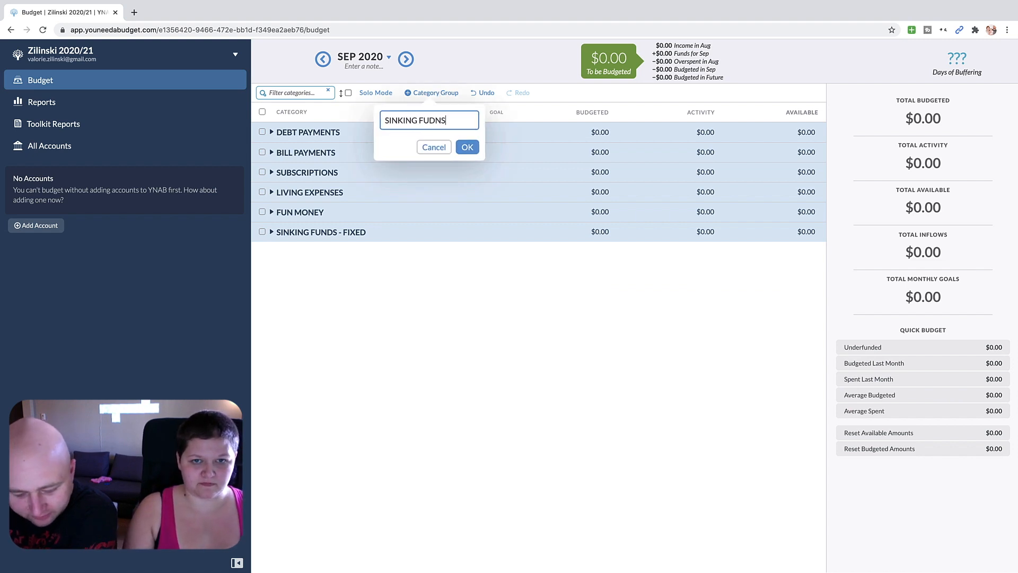
pyautogui.press('BackSpace')
pyautogui.write('DS -V VARIABLE')
pyautogui.press('Return')
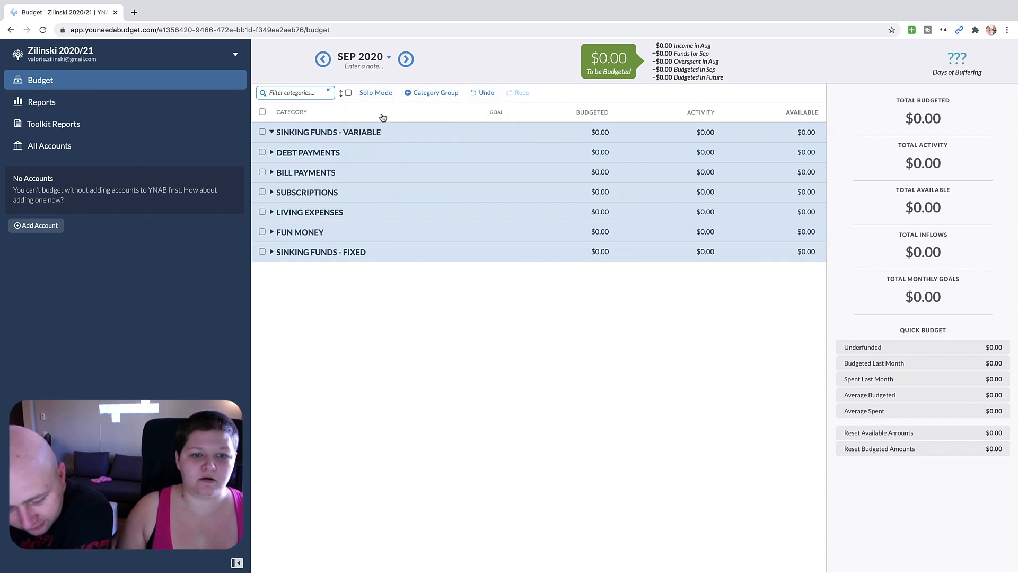
pyautogui.moveTo(331, 133); pyautogui.dragTo(337, 280)
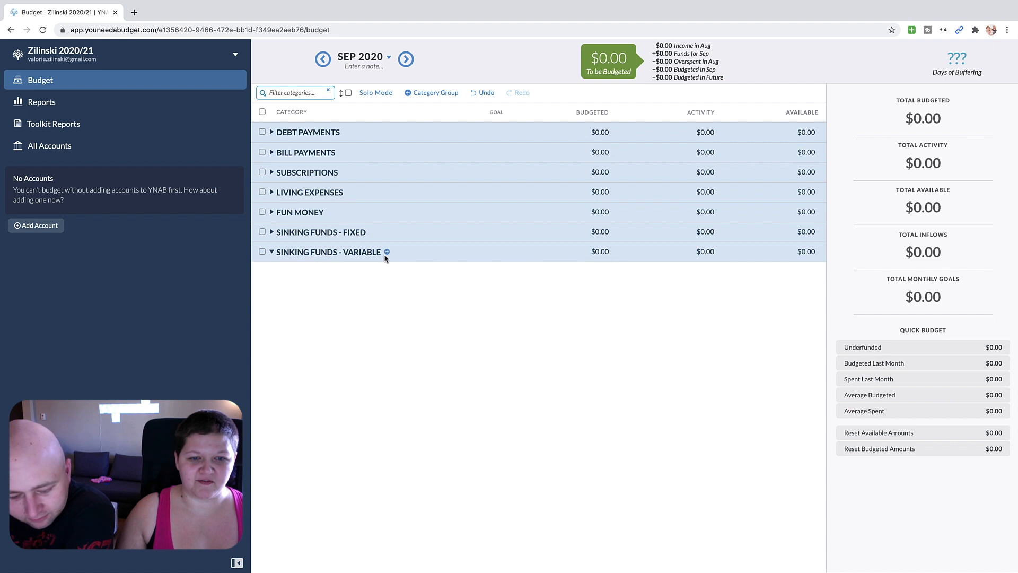
# Step: Add the categories Clothing and Vacations to the SINKING FUNDS - VARIABLE group
pyautogui.click(387, 252)
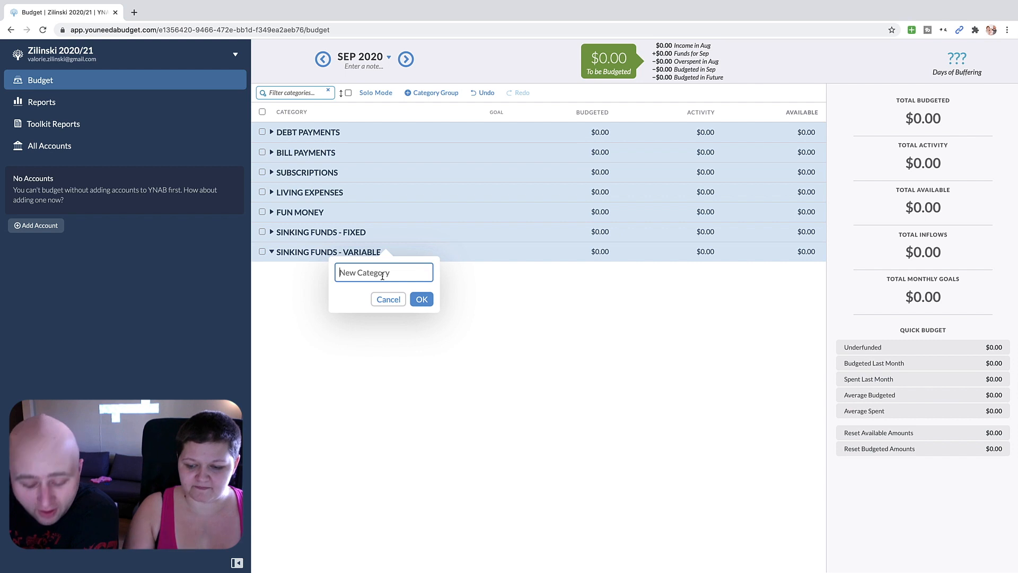
pyautogui.write('Clothing')
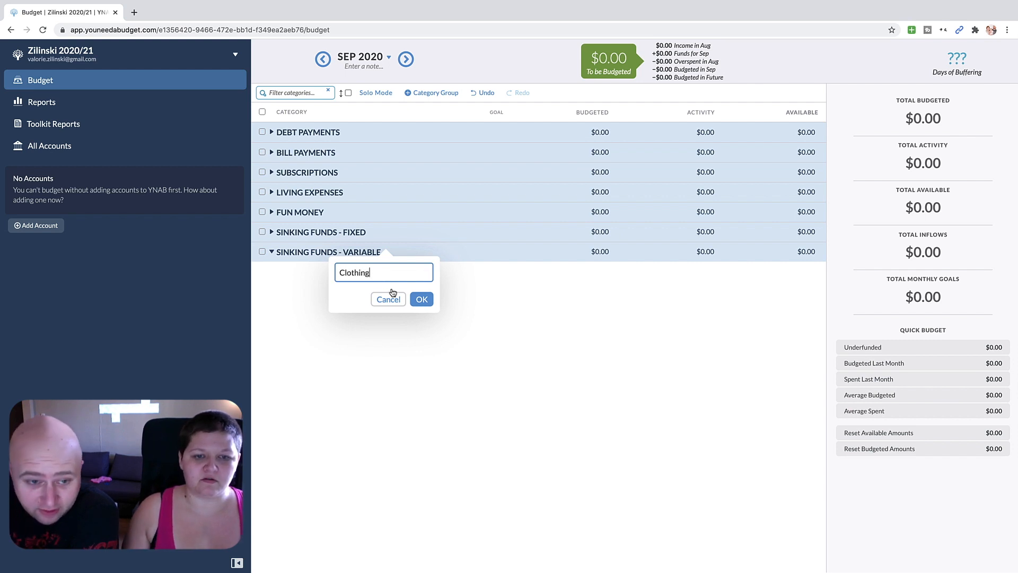
pyautogui.click(421, 299)
pyautogui.click(387, 253)
pyautogui.write('V')
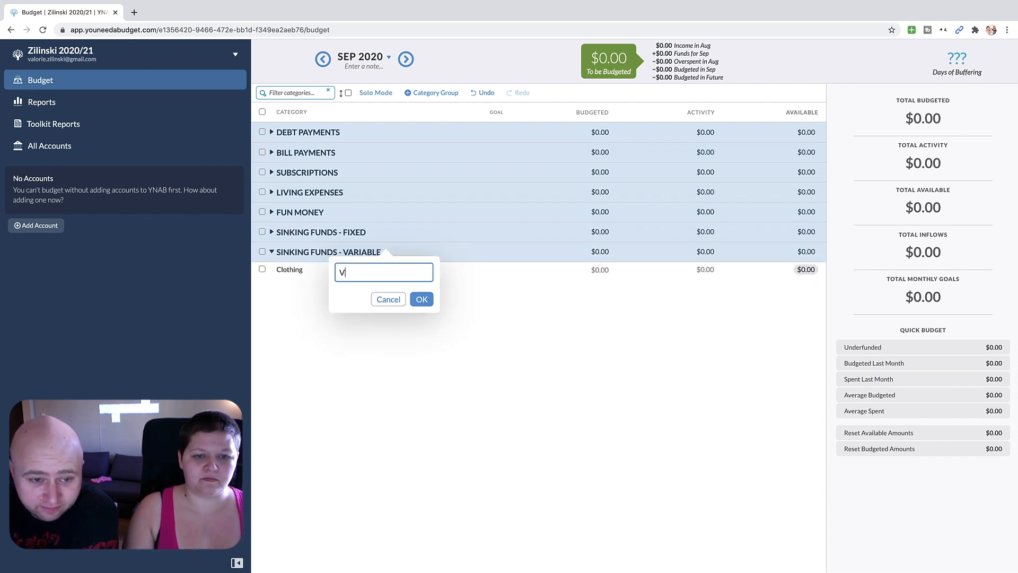
pyautogui.write('acations')
pyautogui.press('Return')
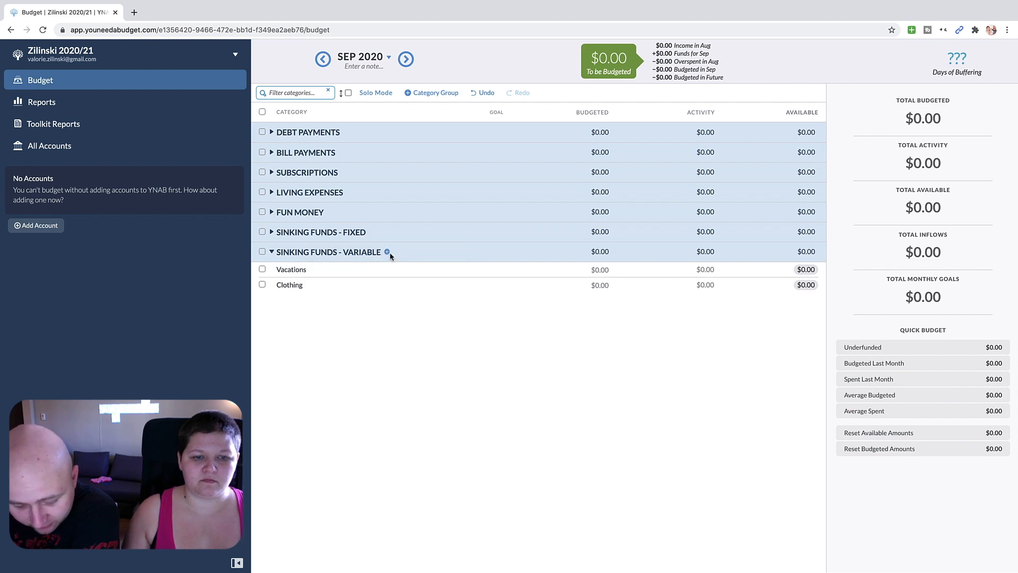
# Step: Add the categories Gifts & Charity and Hair Cuts to the SINKING FUNDS - VARIABLE group
pyautogui.click(388, 253)
pyautogui.write('G')
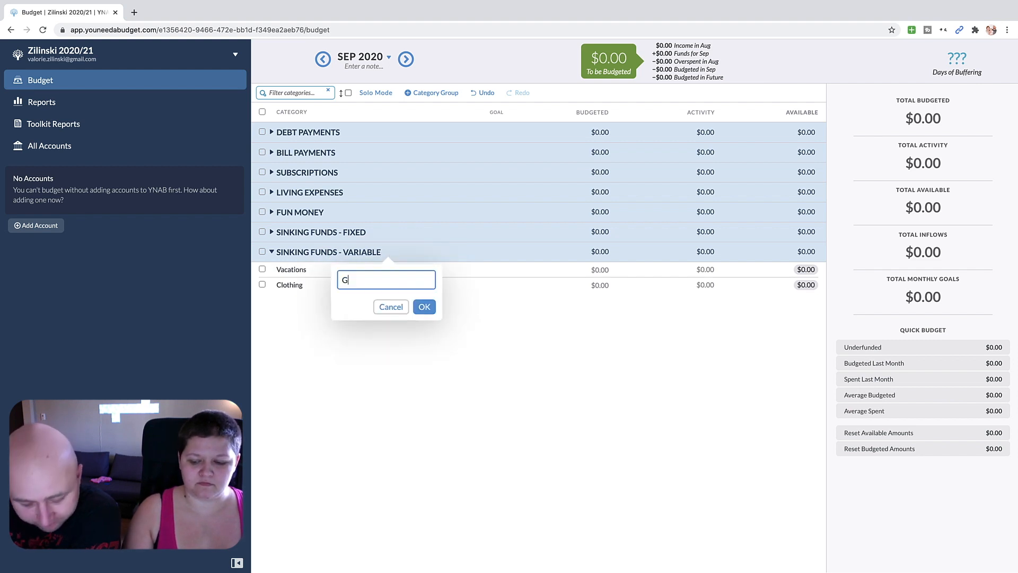
pyautogui.write('ifts & Charity')
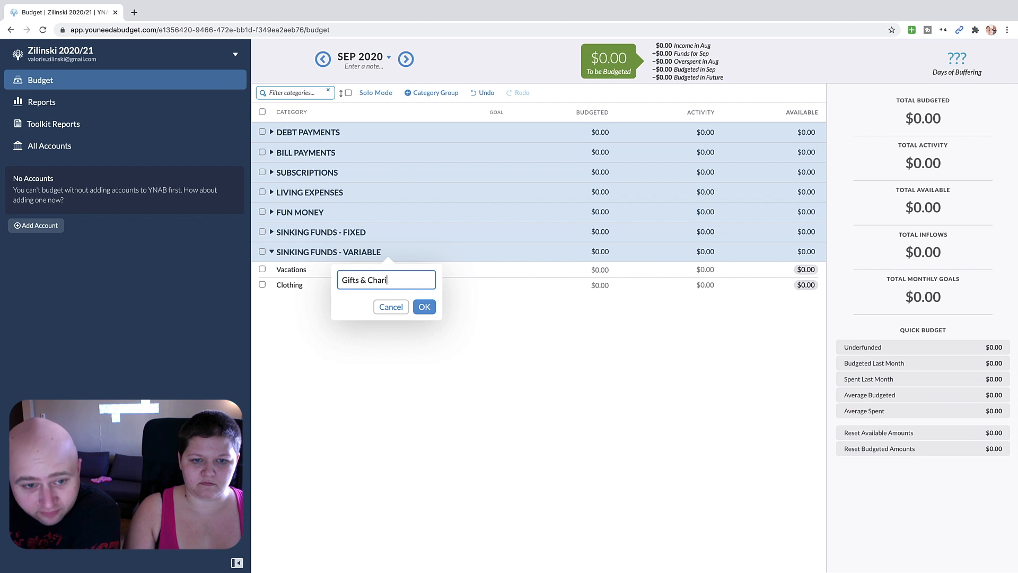
pyautogui.press('Return')
pyautogui.click(387, 252)
pyautogui.write('Haircu')
pyautogui.press('BackSpace')
pyautogui.press('BackSpace')
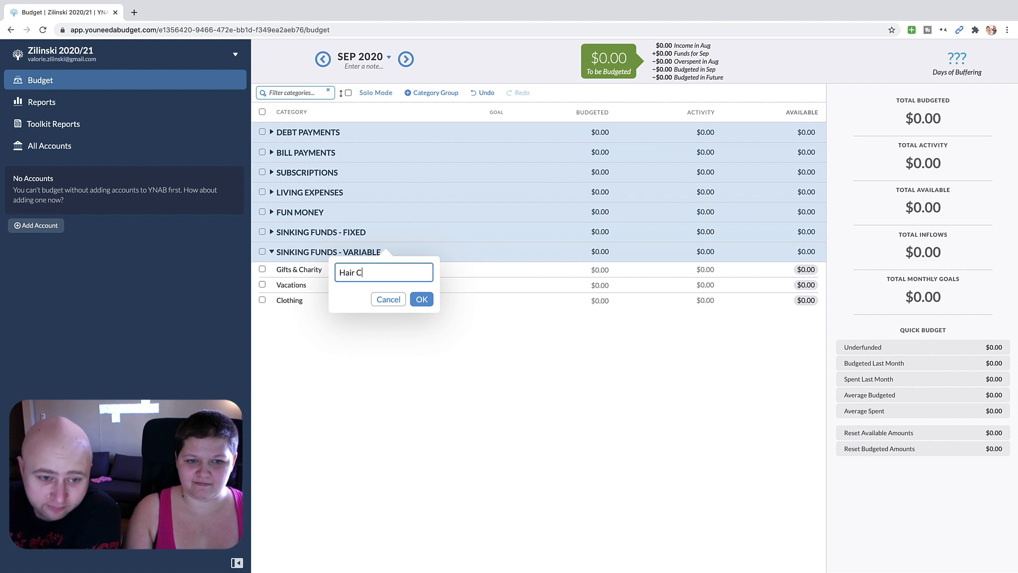
pyautogui.write('Cuts')
pyautogui.click(428, 297)
# Step: Add the category Baby to the SINKING FUNDS - VARIABLE group
pyautogui.click(387, 251)
pyautogui.write('BAby')
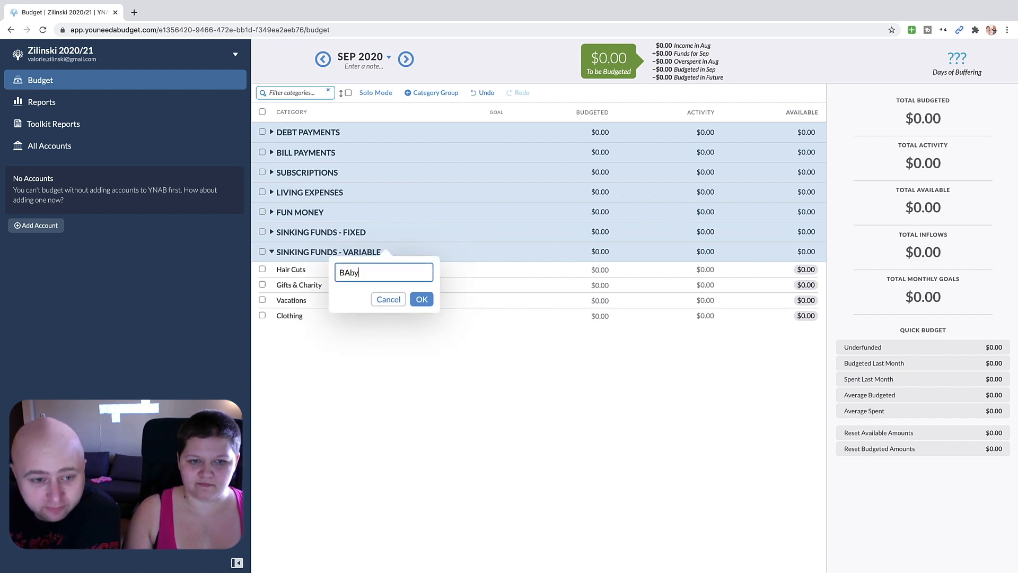
pyautogui.press('BackSpace')
pyautogui.press('BackSpace')
pyautogui.press('BackSpace')
pyautogui.write('aby')
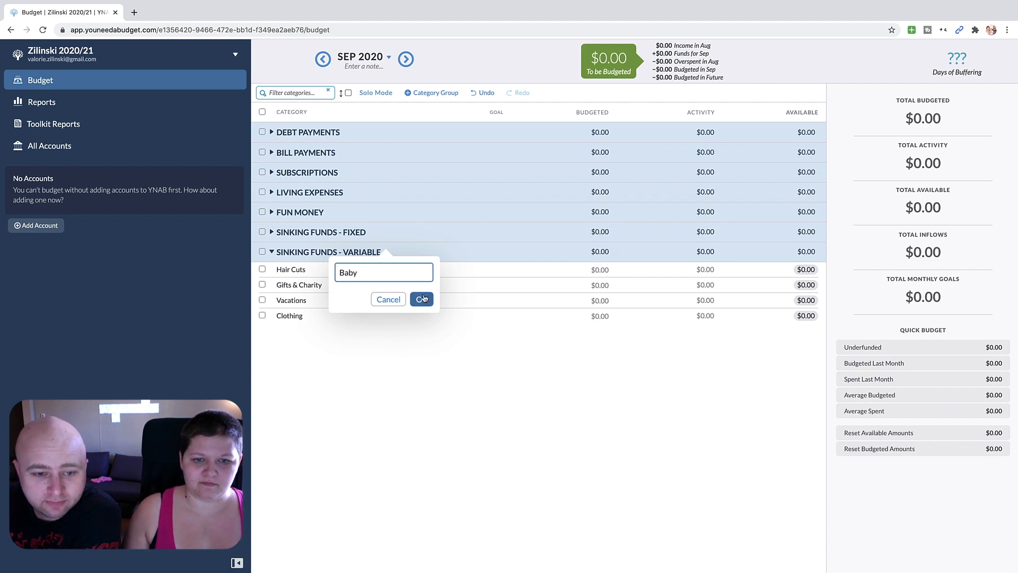
pyautogui.click(420, 298)
pyautogui.click(387, 251)
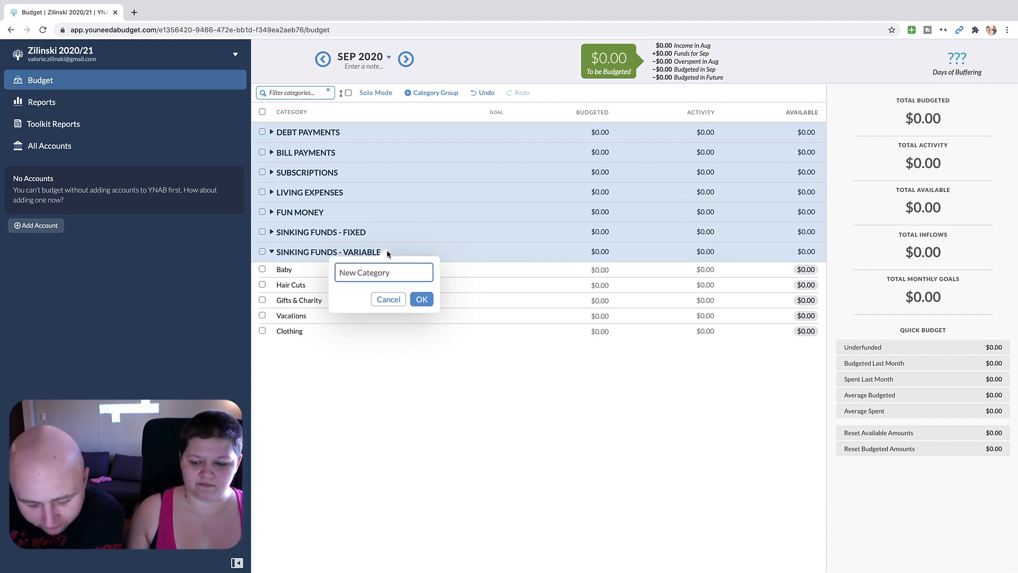
pyautogui.click(386, 299)
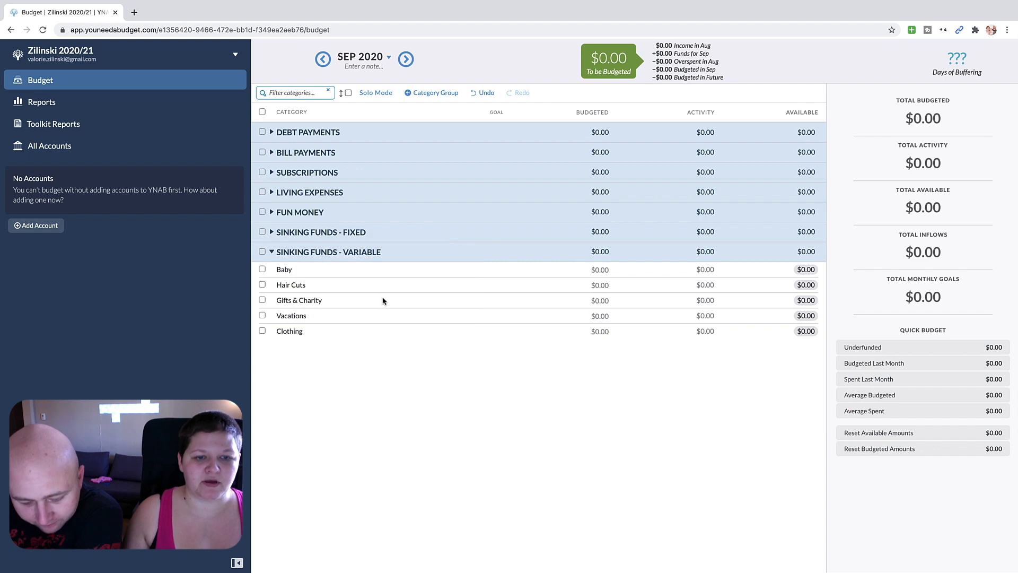
# Step: Rename the Baby category to the child's first name, deselect it and collapse SINKING FUNDS - VARIABLE
pyautogui.click(293, 270)
pyautogui.click(294, 270)
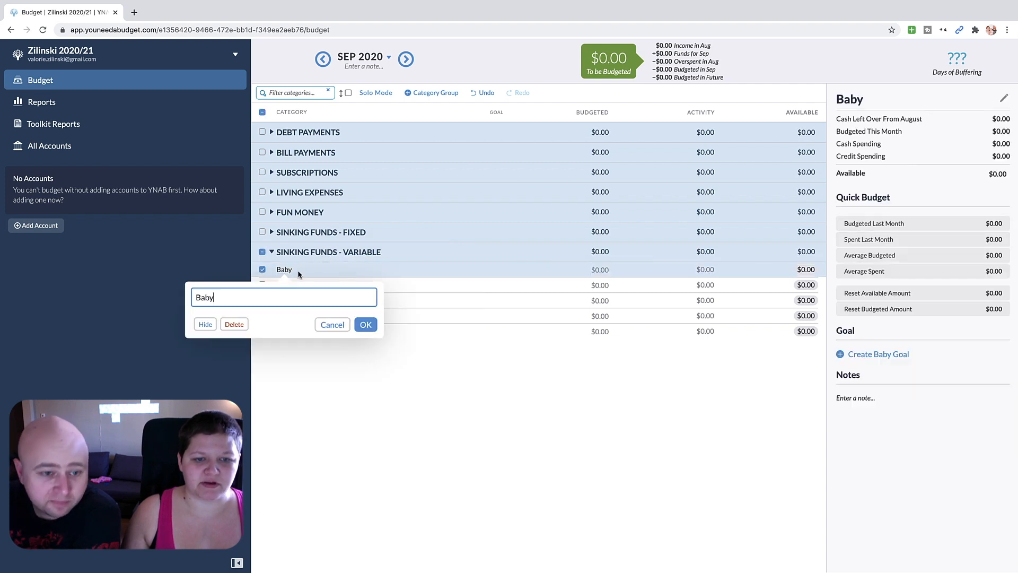
pyautogui.press('BackSpace')
pyautogui.write('Freya')
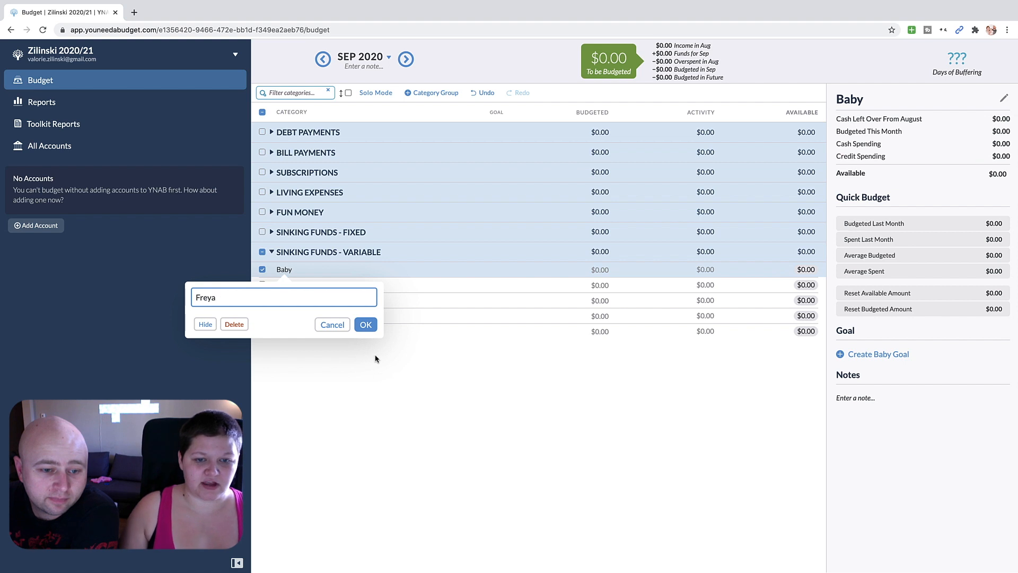
pyautogui.click(365, 326)
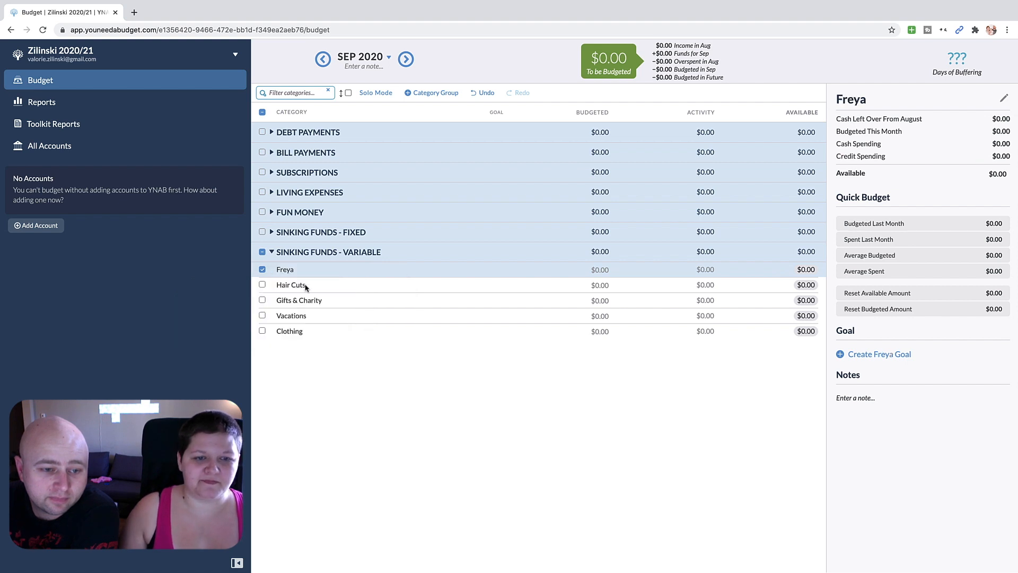
pyautogui.click(261, 269)
pyautogui.click(272, 252)
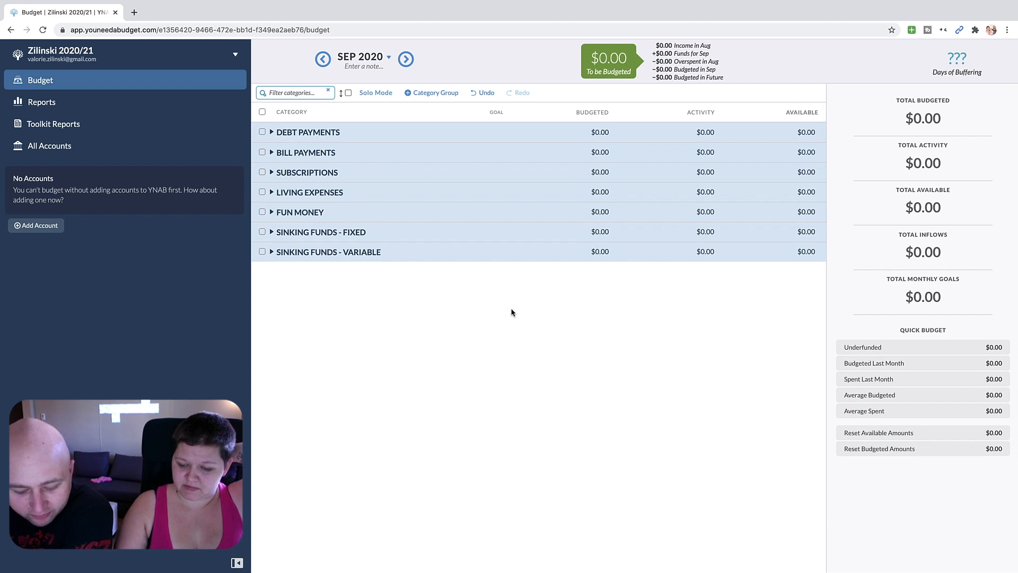
# Step: Create a category group named CHRISTMAS and move it to the end of the list, below SINKING FUNDS - VARIABLE
pyautogui.click(433, 93)
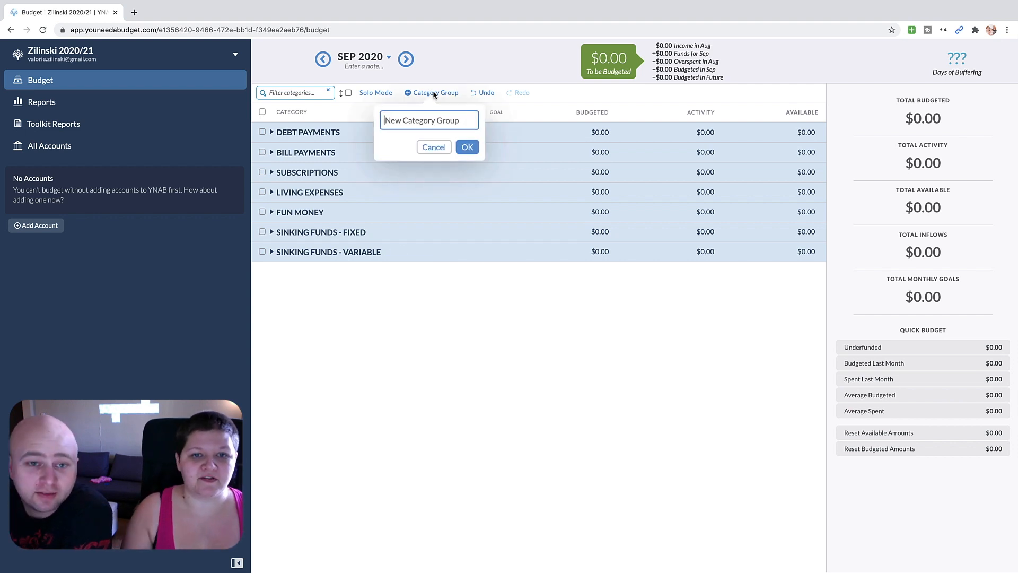
pyautogui.write('CHRISTMAS')
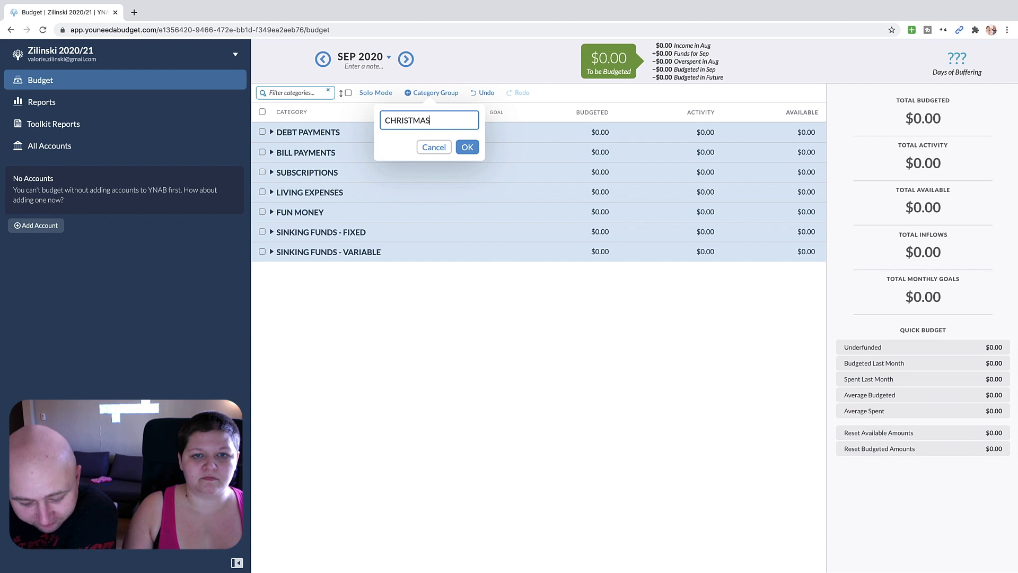
pyautogui.click(467, 147)
pyautogui.moveTo(297, 137); pyautogui.dragTo(309, 294)
# Step: Add the category Decorations to the CHRISTMAS group
pyautogui.click(327, 271)
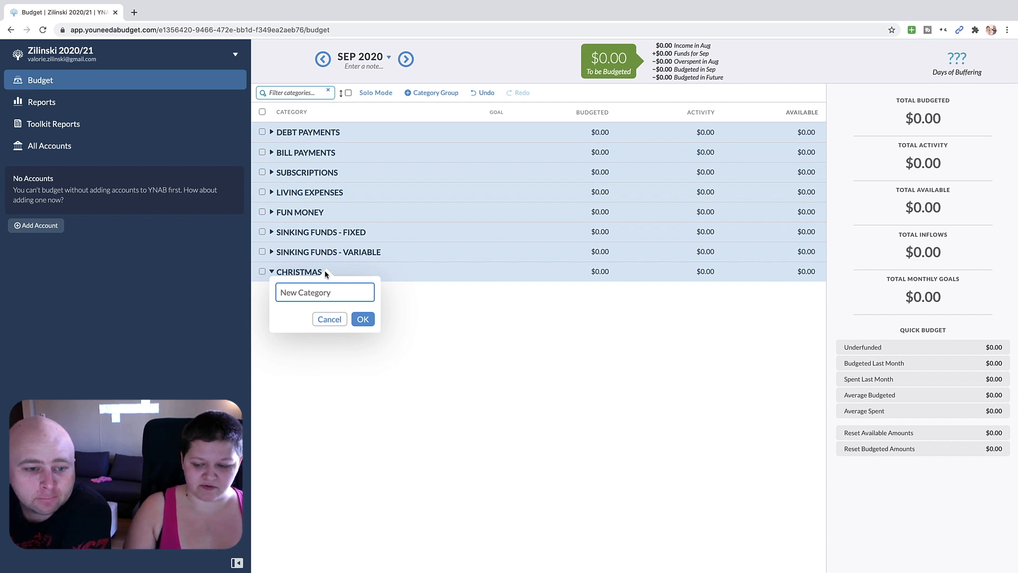
pyautogui.write('Decorations')
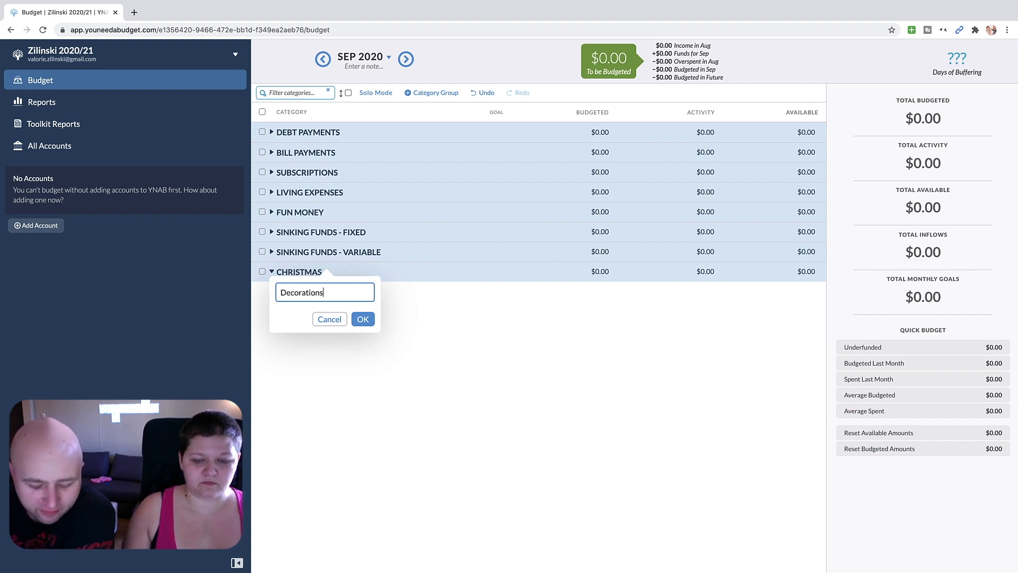
pyautogui.press('Return')
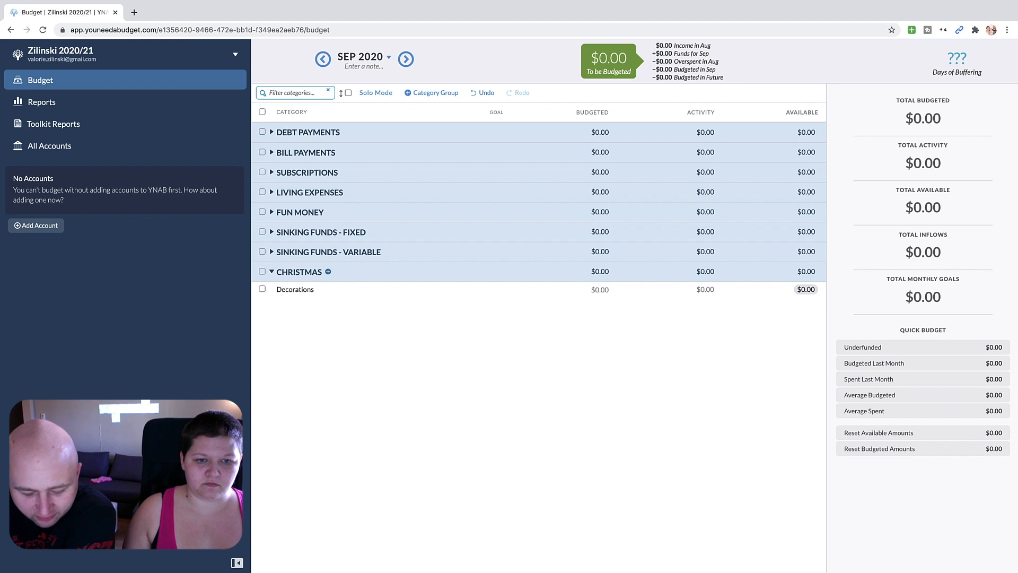
# Step: Add the category Gifts - Family to the CHRISTMAS group
pyautogui.click(328, 272)
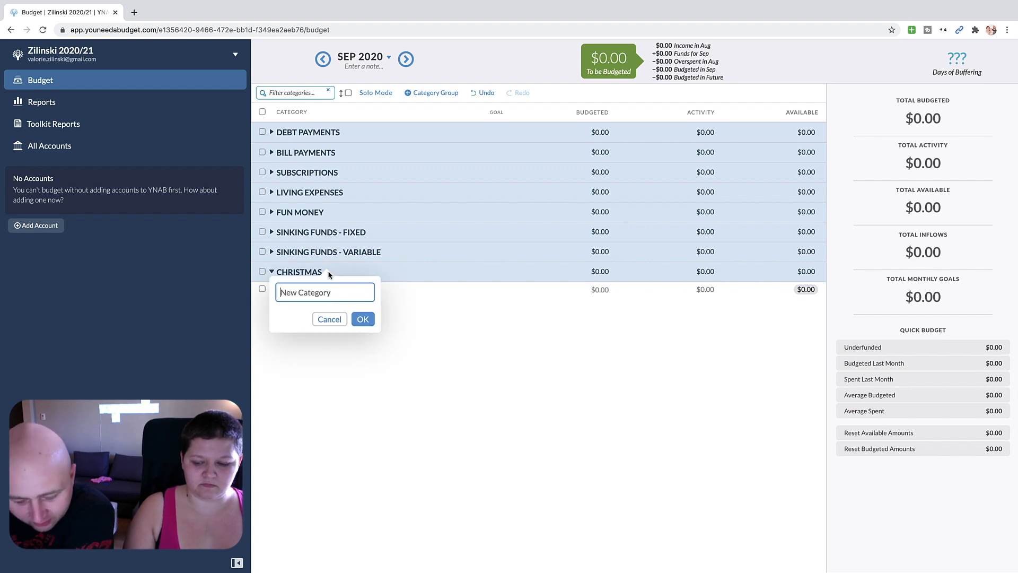
pyautogui.write('Family')
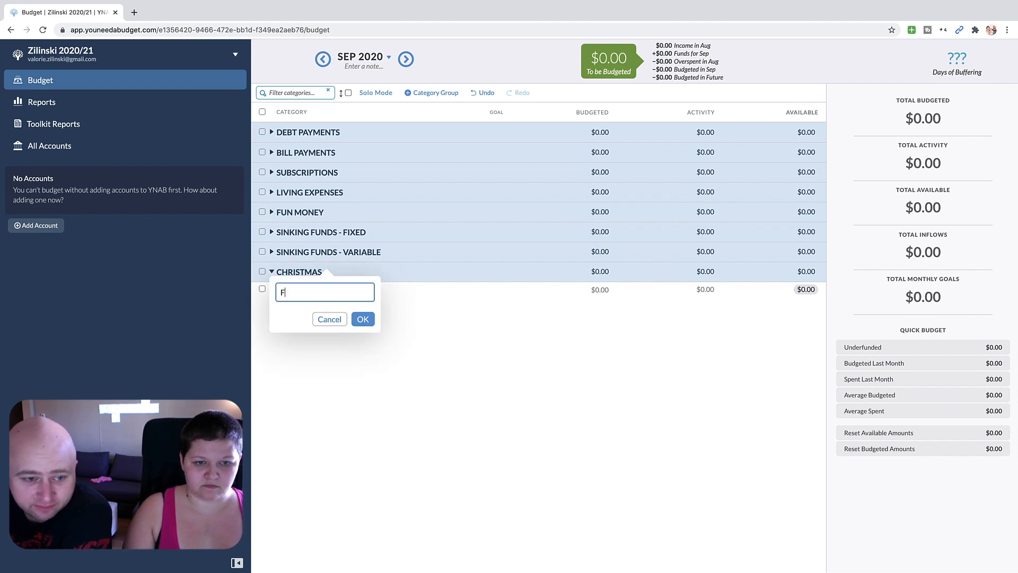
pyautogui.press('BackSpace')
pyautogui.press('BackSpace')
pyautogui.press('BackSpace')
pyautogui.press('BackSpace')
pyautogui.press('BackSpace')
pyautogui.press('BackSpace')
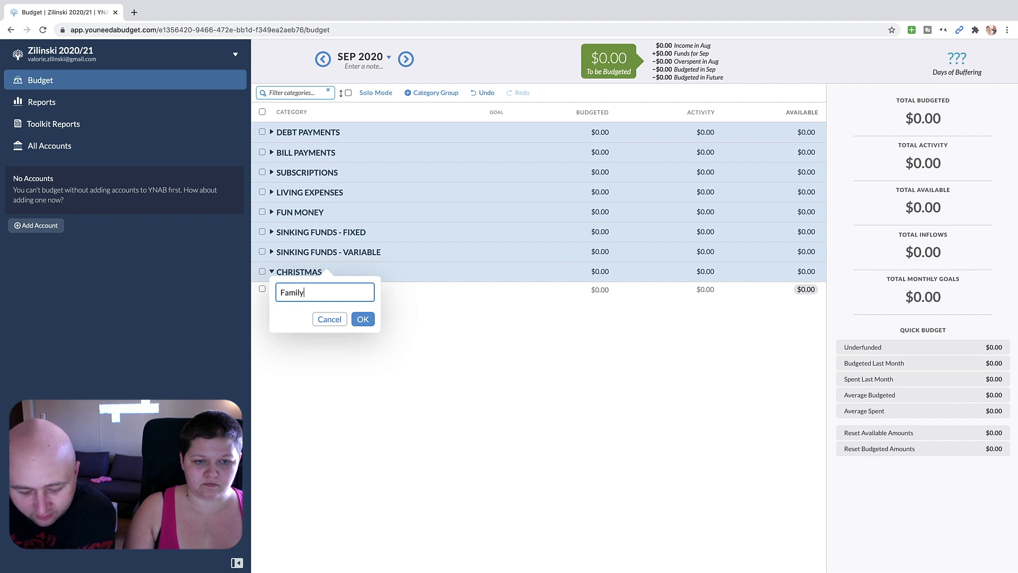
pyautogui.write('Gifts -')
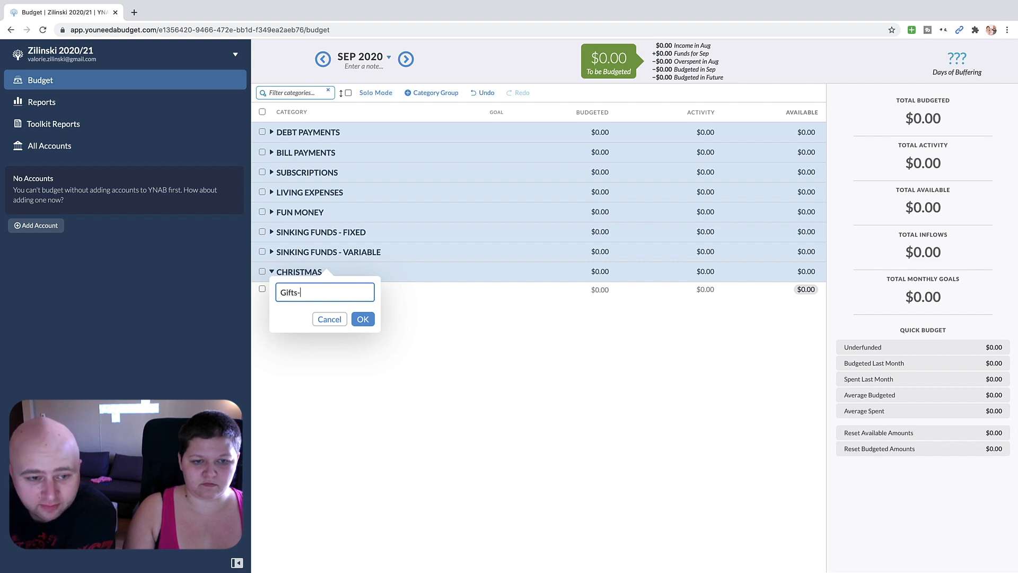
pyautogui.write(' Family')
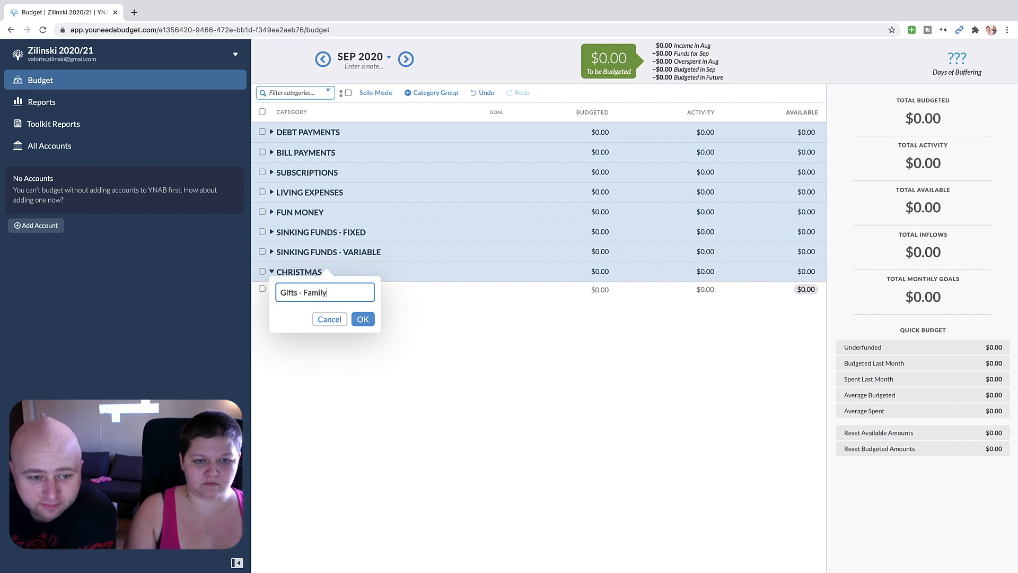
pyautogui.press('Return')
# Step: Add the categories Gifts - Friends and Monster to the CHRISTMAS group
pyautogui.click(327, 272)
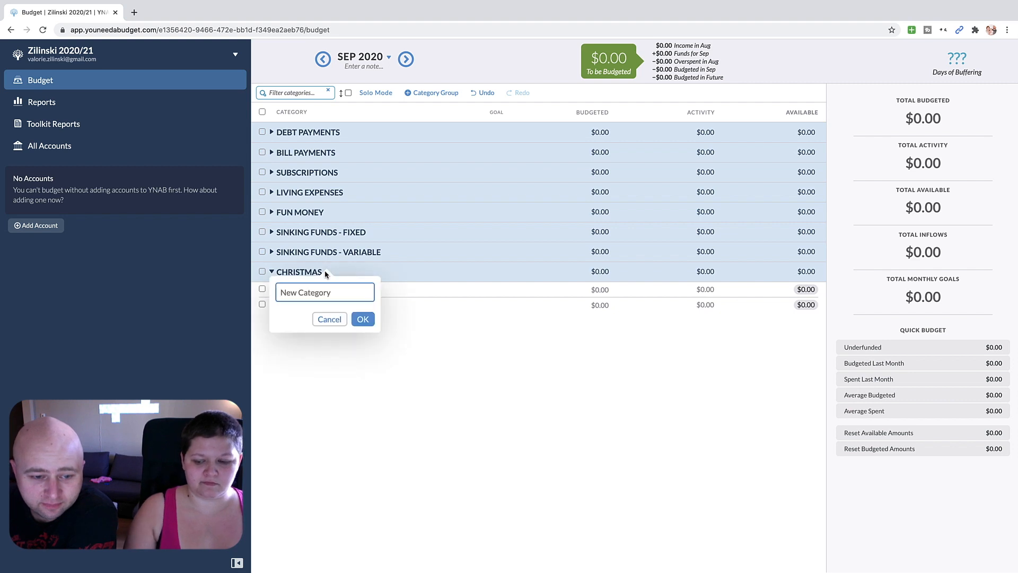
pyautogui.write('Gifts - Friends')
pyautogui.press('Return')
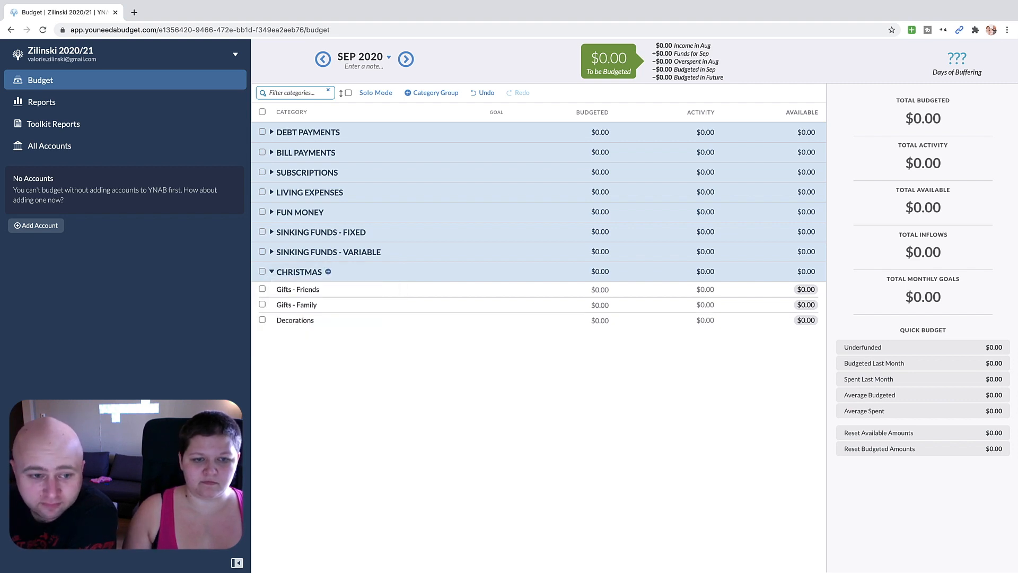
pyautogui.click(328, 273)
pyautogui.write('Decorations')
pyautogui.press('Return')
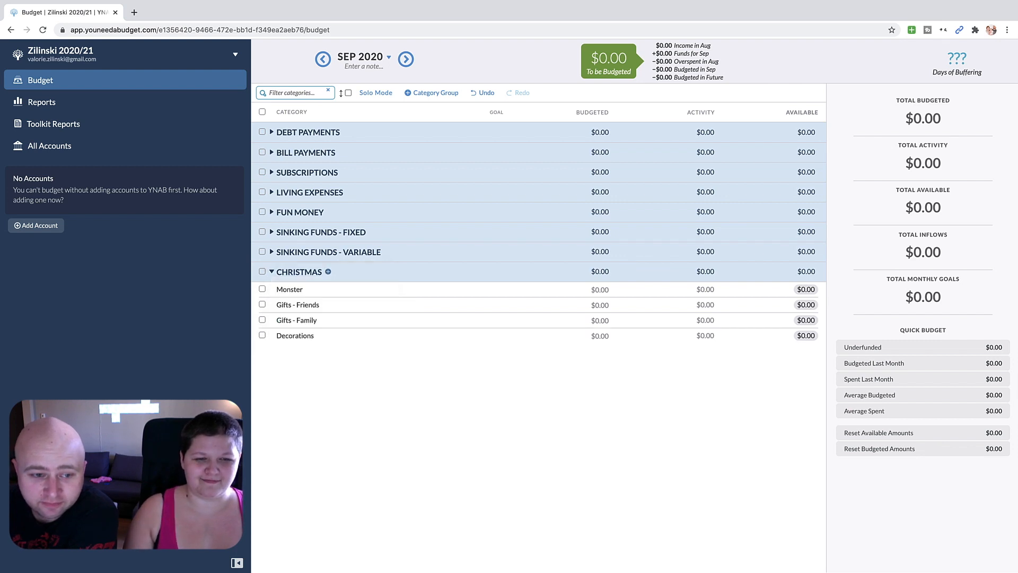
# Step: Add two more categories to the CHRISTMAS group, each named "Gifts - " followed by one partner's first name
pyautogui.click(326, 272)
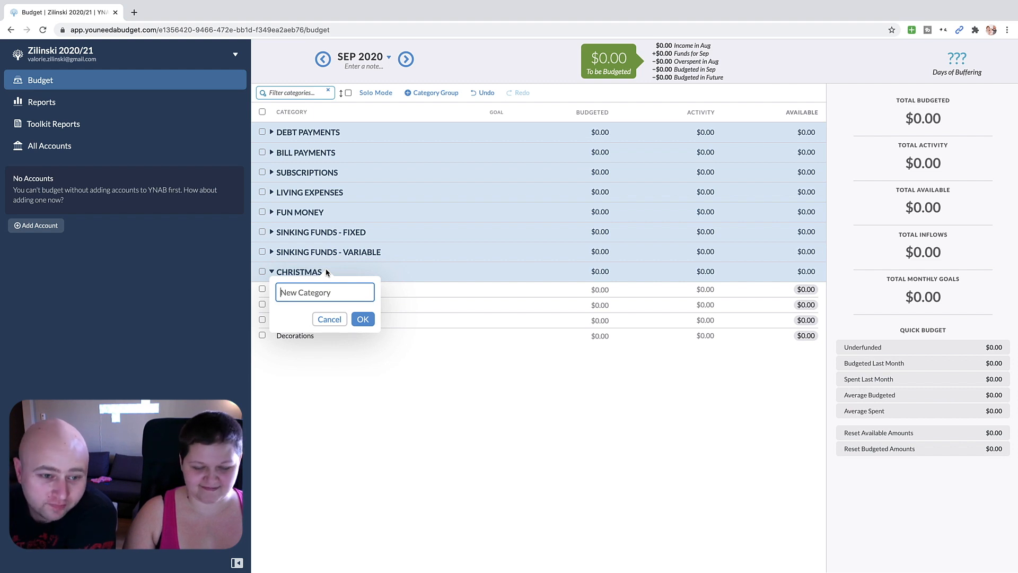
pyautogui.write('Val')
pyautogui.press('BackSpace')
pyautogui.press('BackSpace')
pyautogui.press('BackSpace')
pyautogui.write('G')
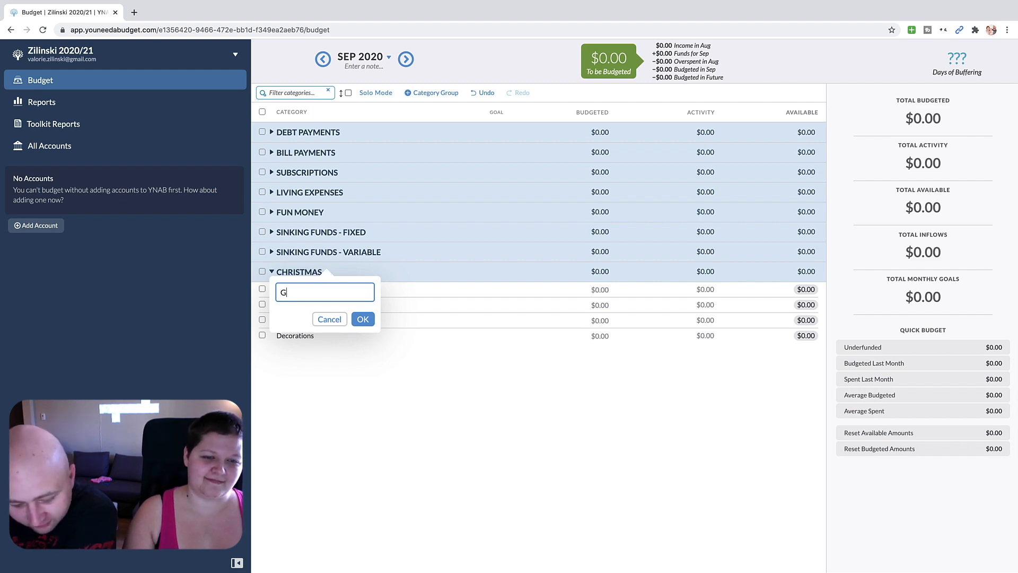
pyautogui.write('ifts - Val')
pyautogui.press('Return')
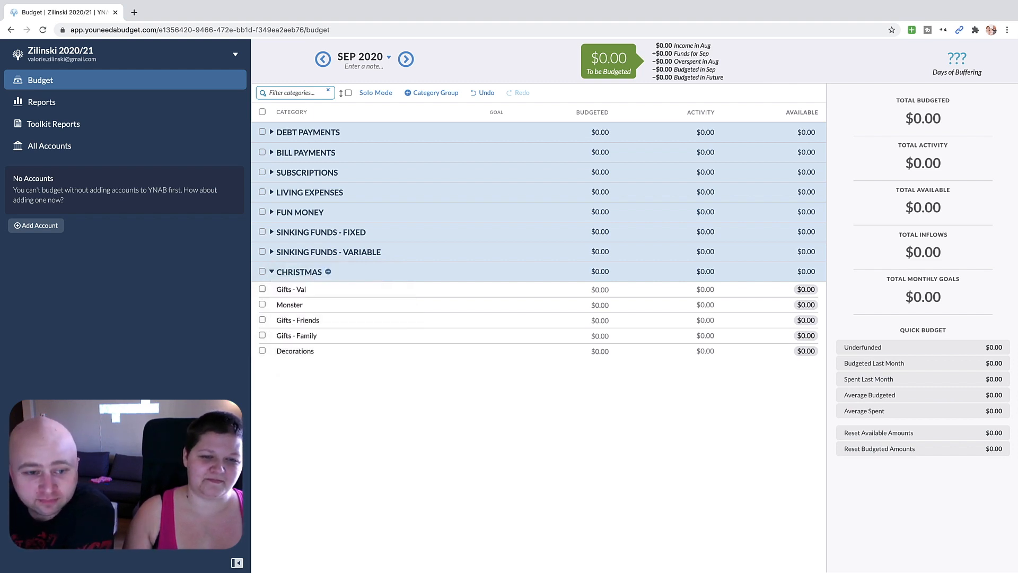
pyautogui.click(330, 268)
pyautogui.write('Gifts - Cody')
pyautogui.press('Return')
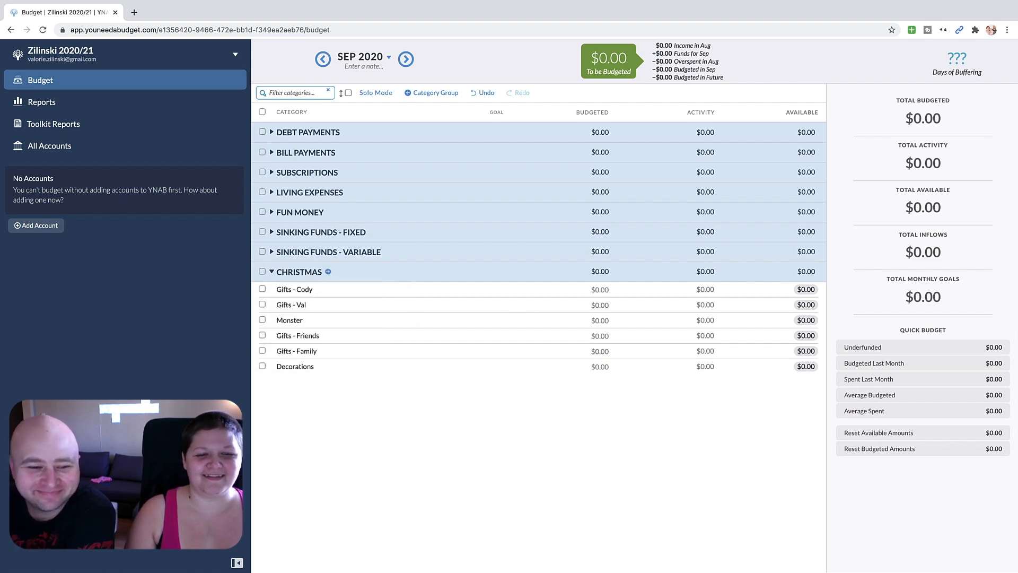
# Step: Rename the Monster category in the CHRISTMAS group to Gifts - Monster
pyautogui.click(295, 321)
pyautogui.click(295, 321)
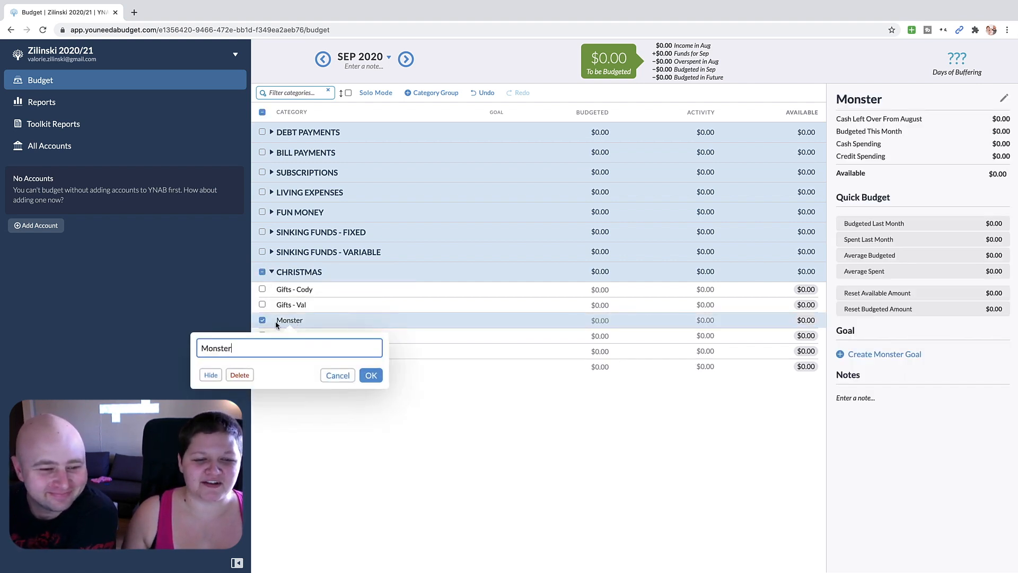
pyautogui.write('Gifts -')
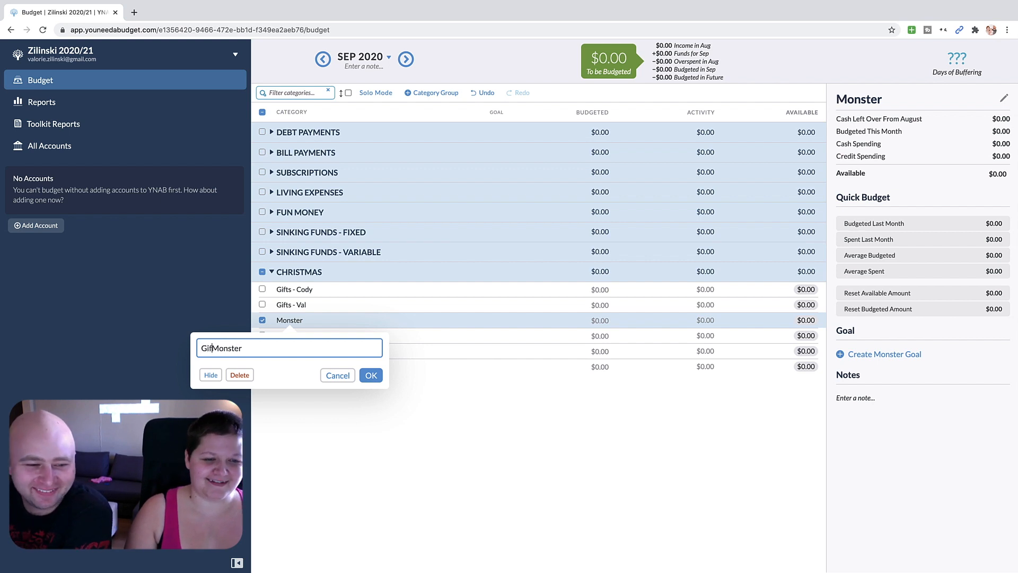
pyautogui.click(371, 374)
# Step: Move the Gifts - Family category higher within the CHRISTMAS group and collapse the group
pyautogui.moveTo(307, 352); pyautogui.dragTo(309, 305)
pyautogui.click(271, 272)
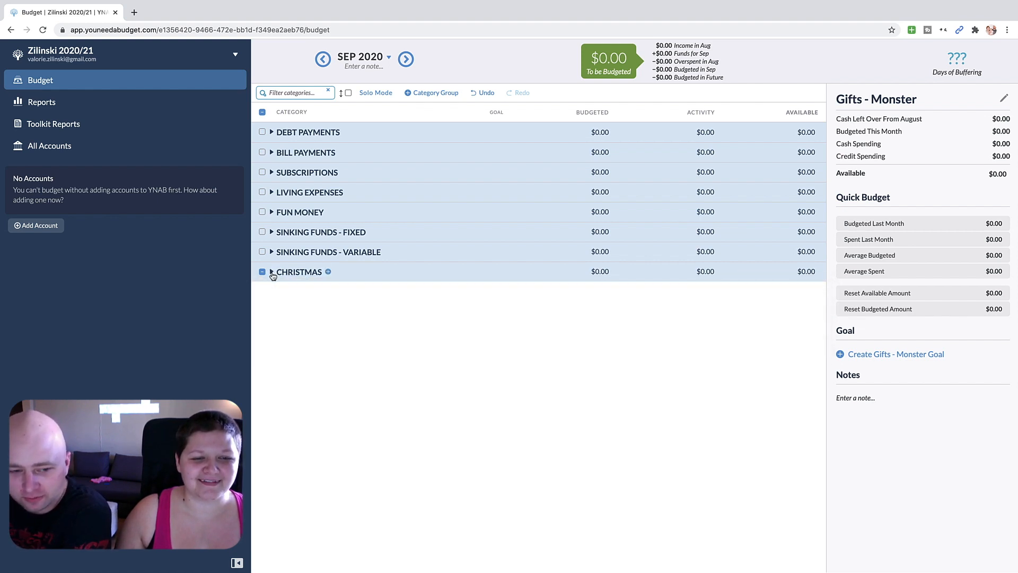
# Step: Create a category group named SAVINGS and move it to the end of the list, below CHRISTMAS
pyautogui.click(416, 93)
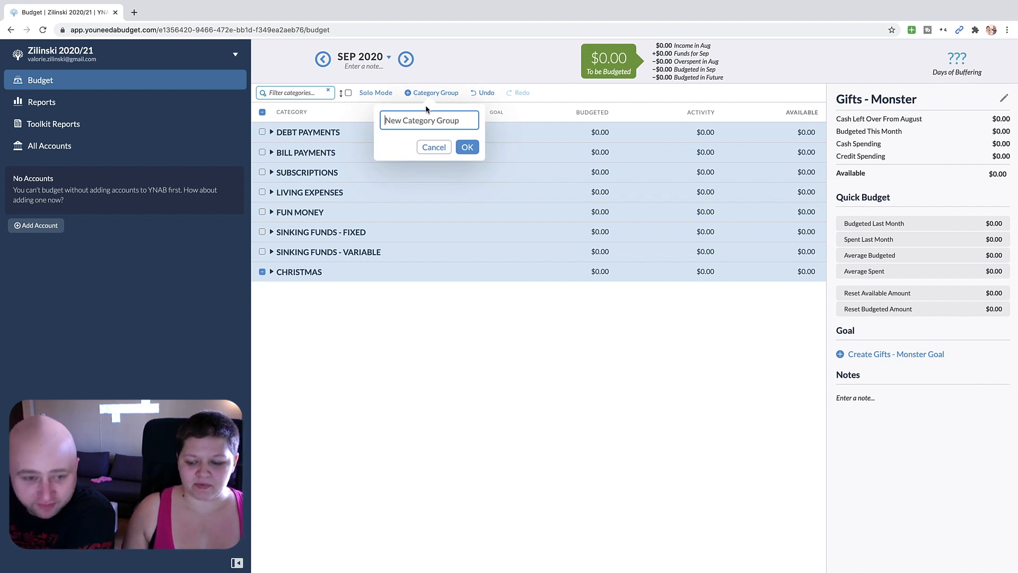
pyautogui.write('S')
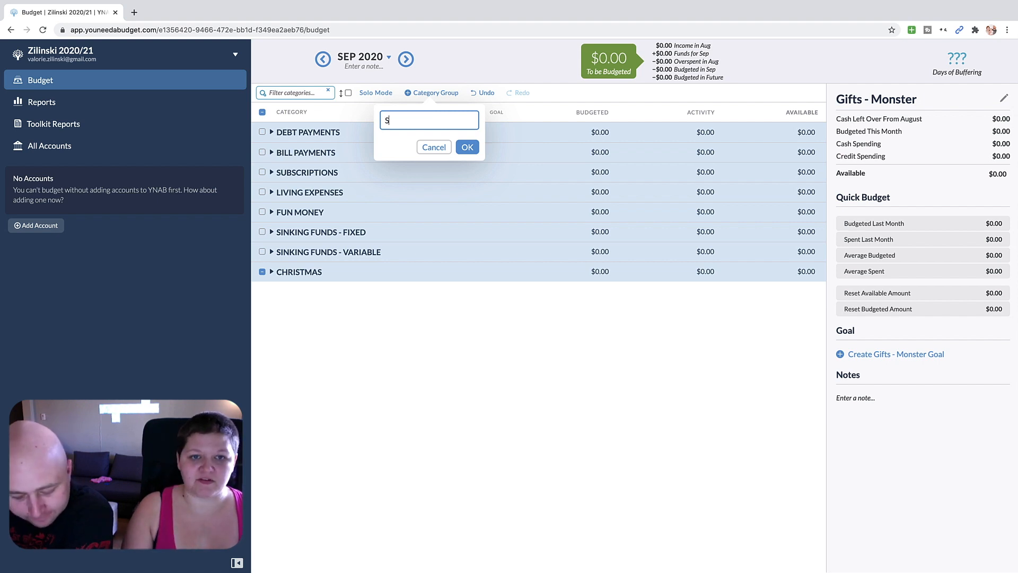
pyautogui.write('AVINGS')
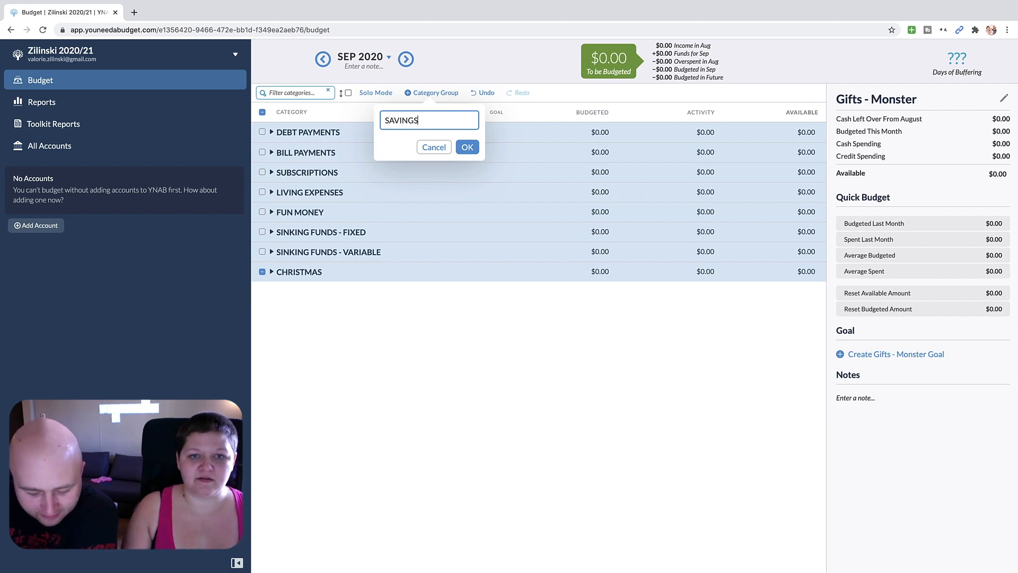
pyautogui.click(467, 147)
pyautogui.moveTo(292, 133); pyautogui.dragTo(291, 318)
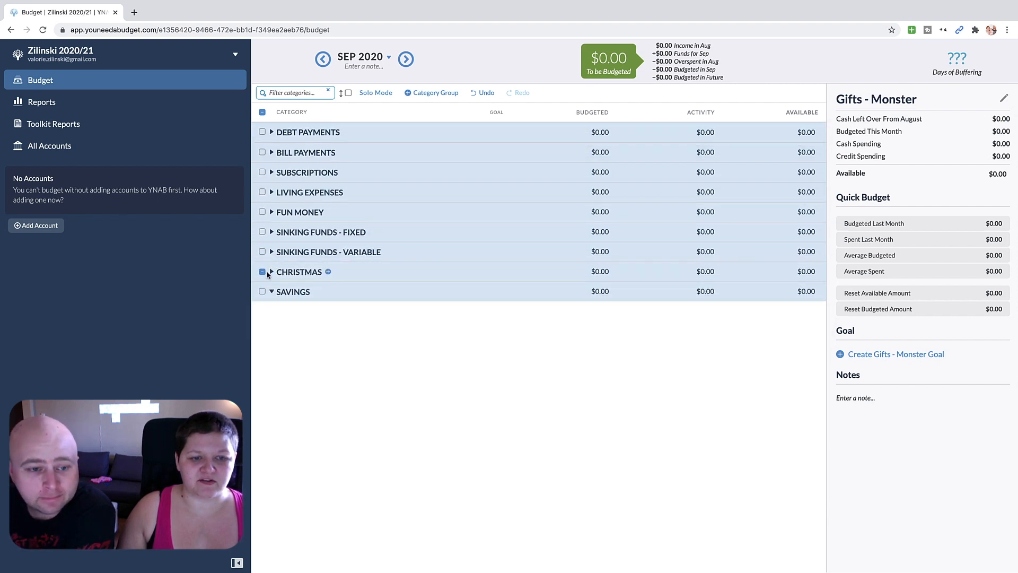
# Step: Add the category Emergency Fund $1,000 to the SAVINGS group
pyautogui.click(316, 291)
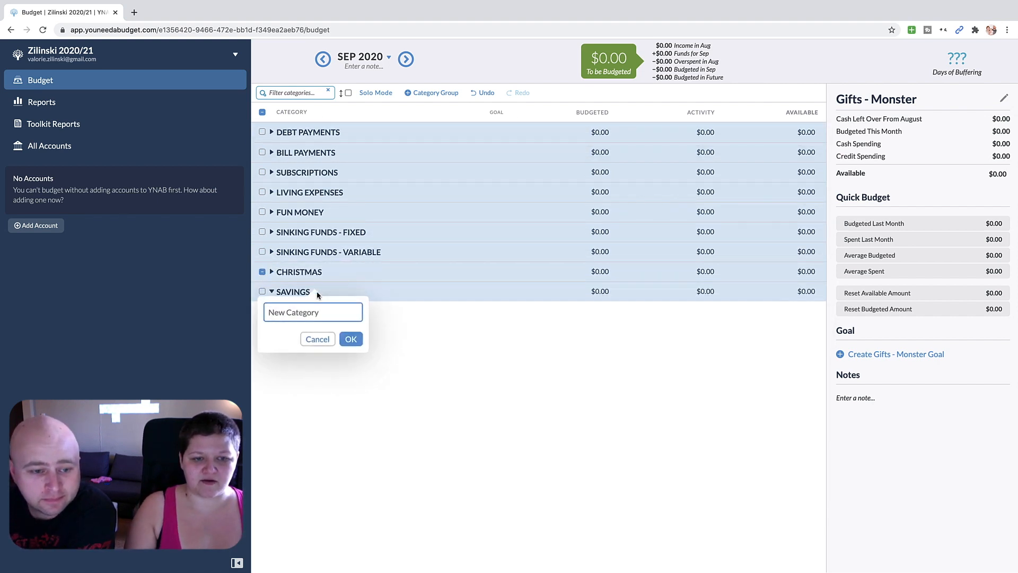
pyautogui.write('Emerge')
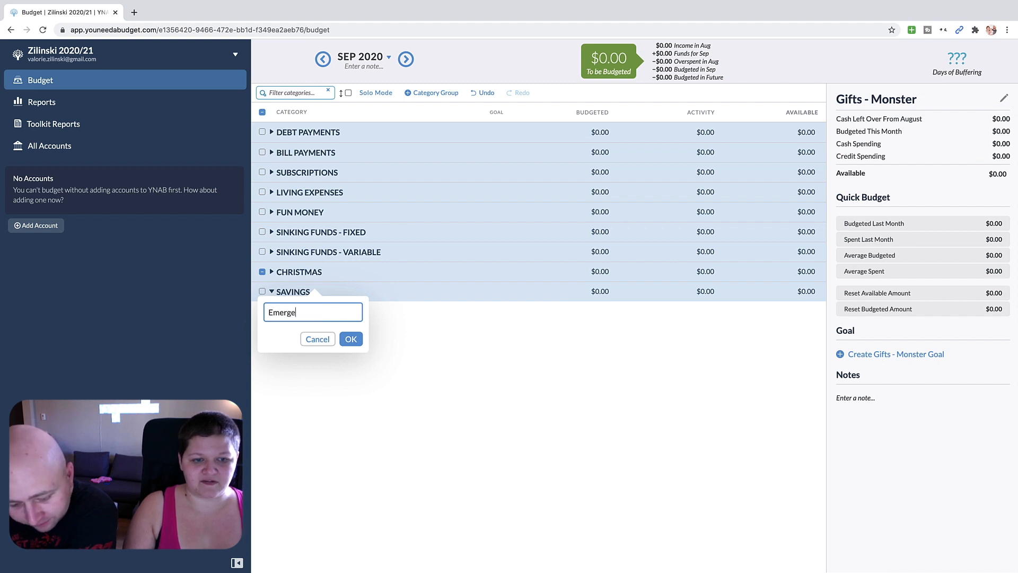
pyautogui.write('ncy Fund $1')
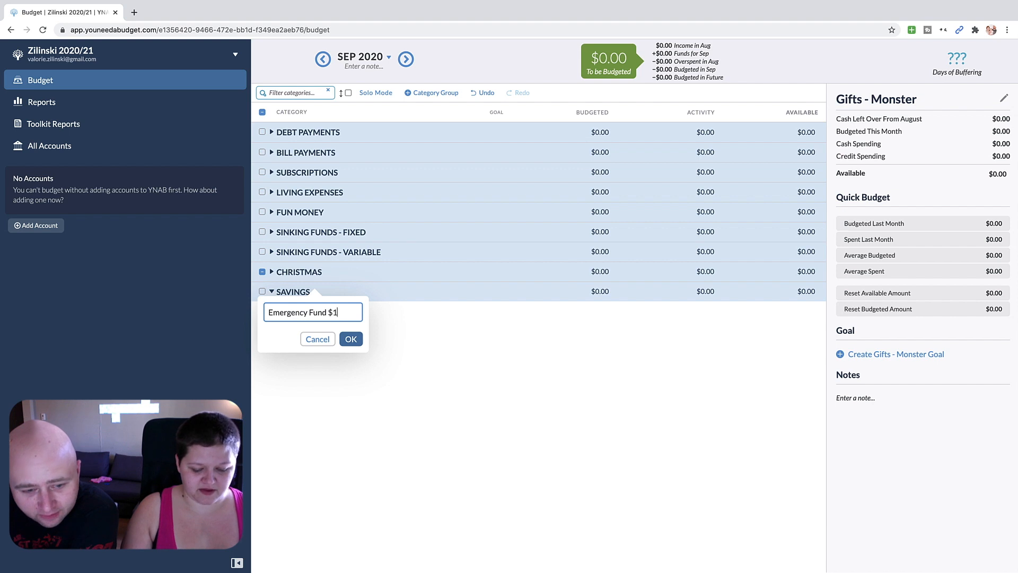
pyautogui.write(',000')
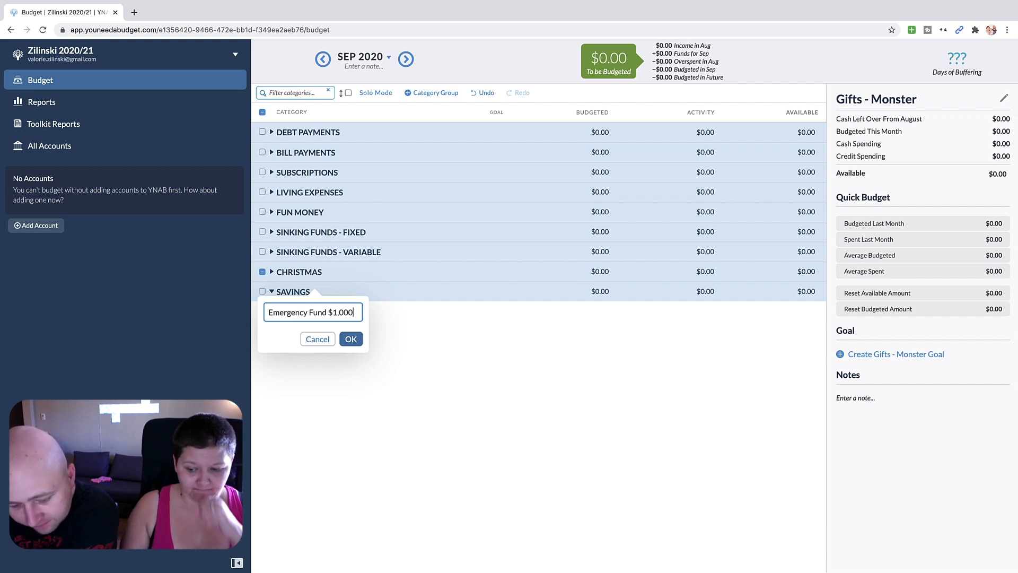
pyautogui.click(345, 341)
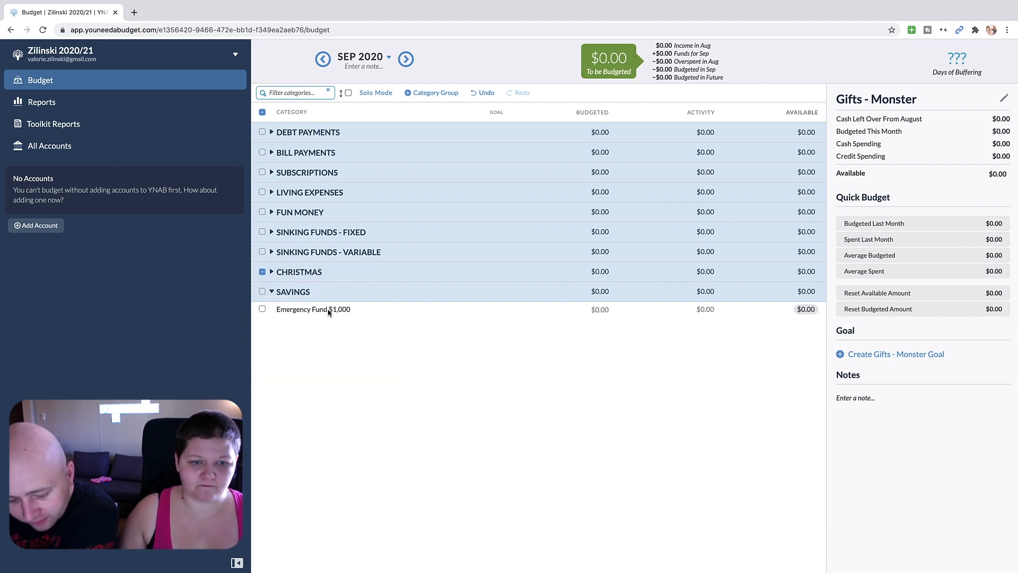
# Step: Add the category Investing 10% to the SAVINGS group
pyautogui.click(314, 292)
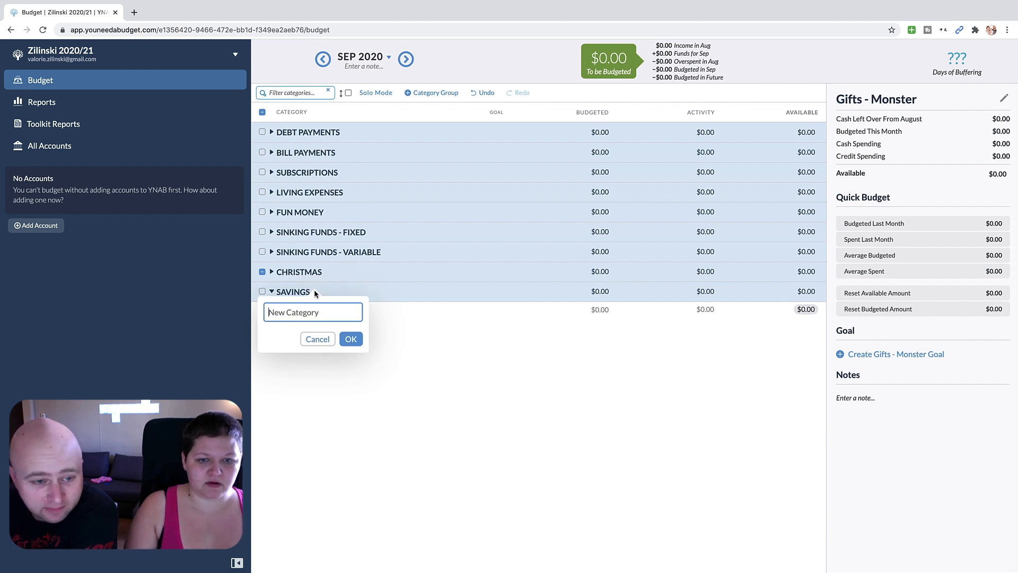
pyautogui.write('W')
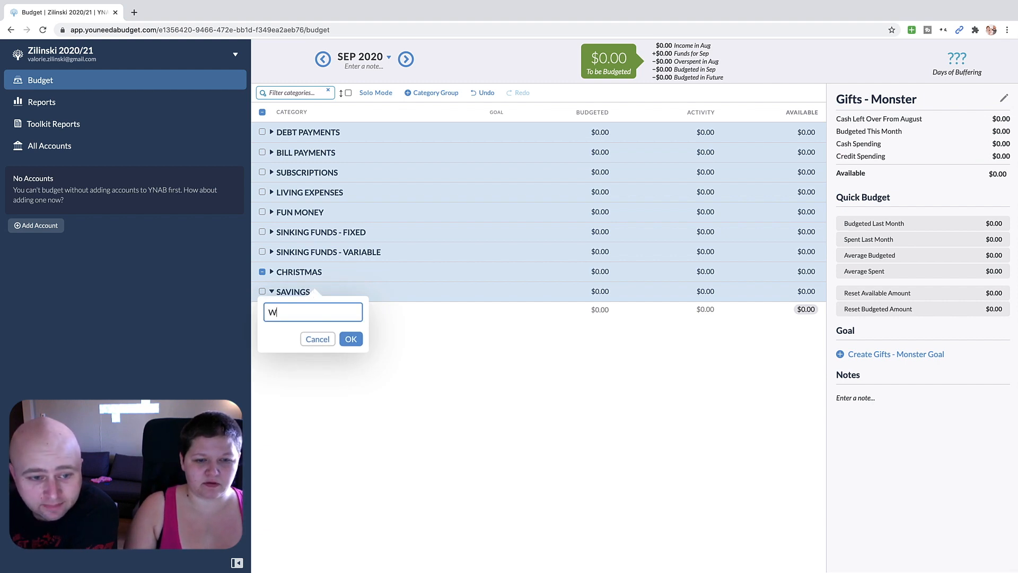
pyautogui.press('BackSpace')
pyautogui.write('Investing 1-')
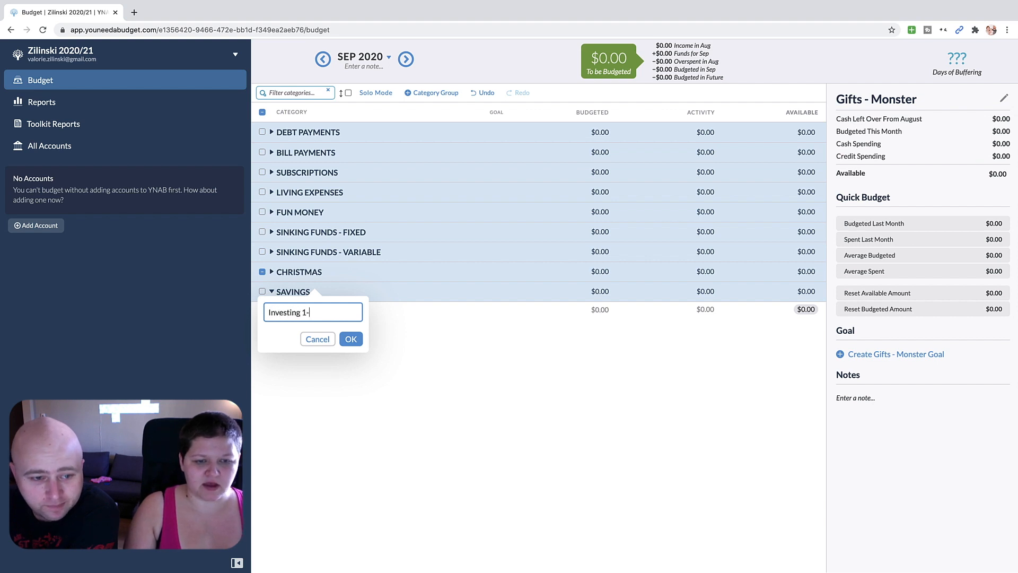
pyautogui.write('%')
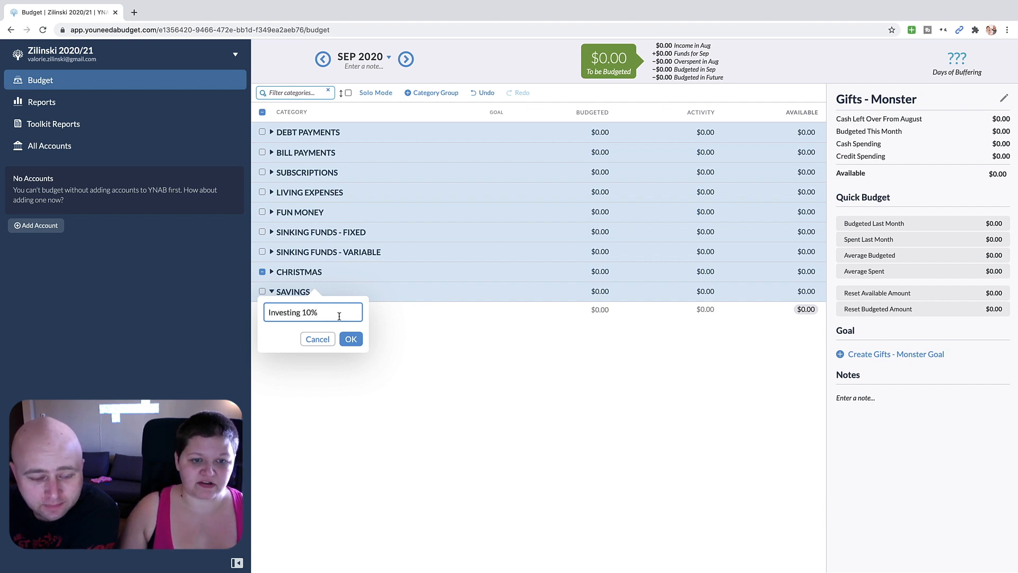
pyautogui.click(350, 339)
# Step: Add the category Trade Account - $50 to the SAVINGS group and place it directly below Investing 10%
pyautogui.click(317, 291)
pyautogui.write('Trade Account')
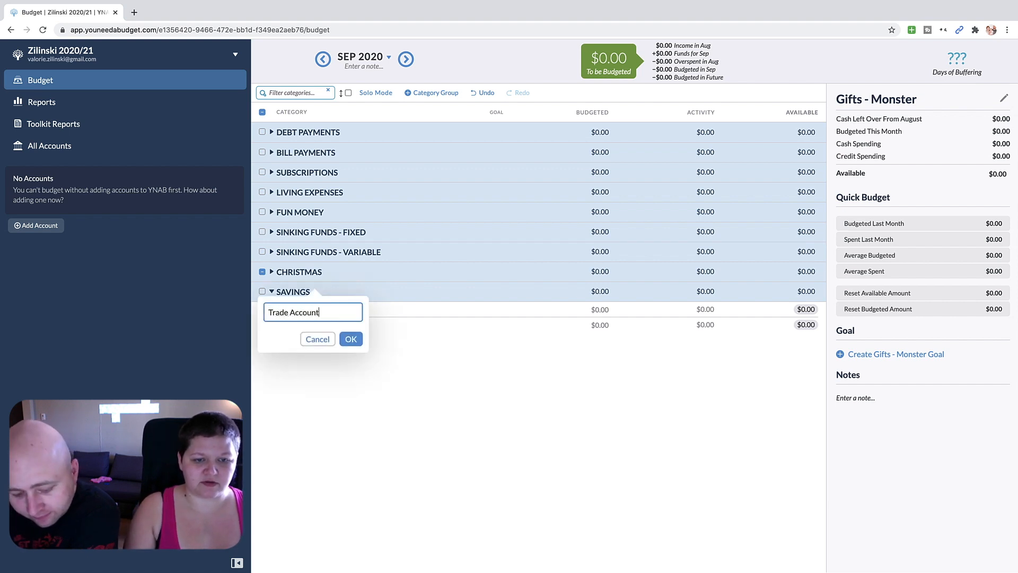
pyautogui.write(' - $50')
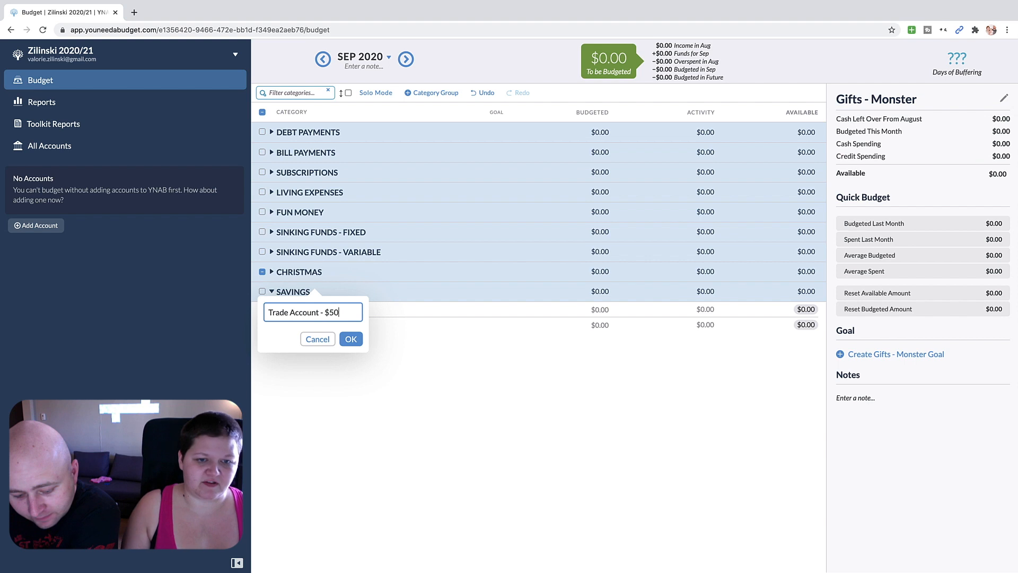
pyautogui.click(351, 338)
pyautogui.moveTo(312, 310)
pyautogui.mouseDown()
pyautogui.moveTo(312, 369)
pyautogui.moveTo(302, 324)
pyautogui.moveTo(318, 293)
pyautogui.mouseUp()
# Step: Add the category EOY Bonus to the SAVINGS group
pyautogui.click(317, 293)
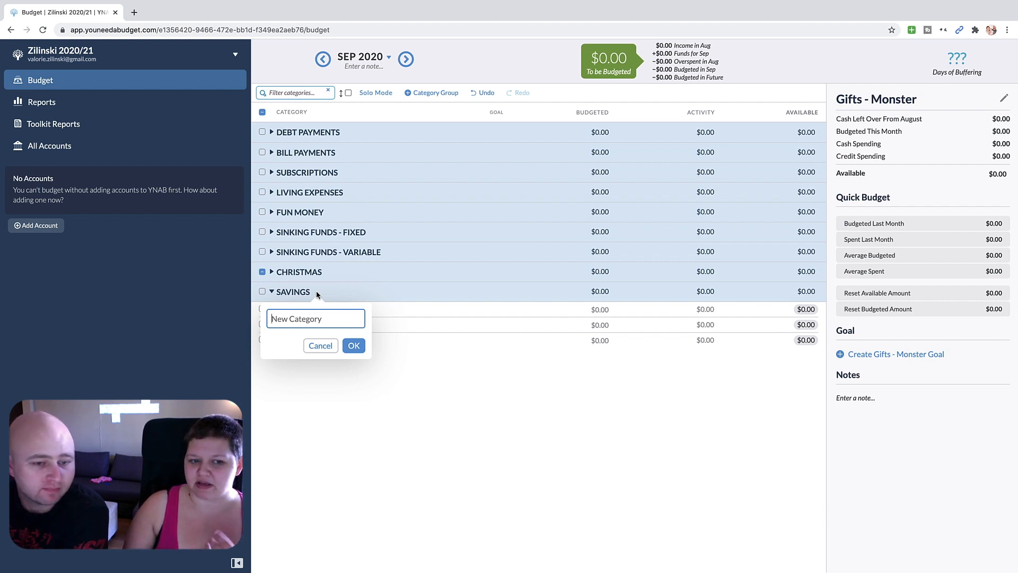
pyautogui.write('EOY')
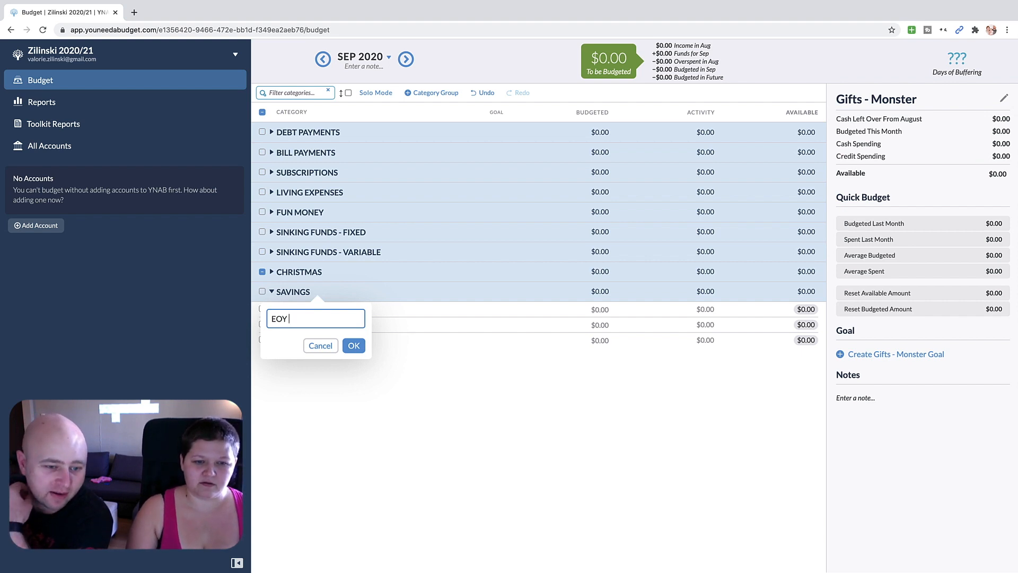
pyautogui.write(' Bonus')
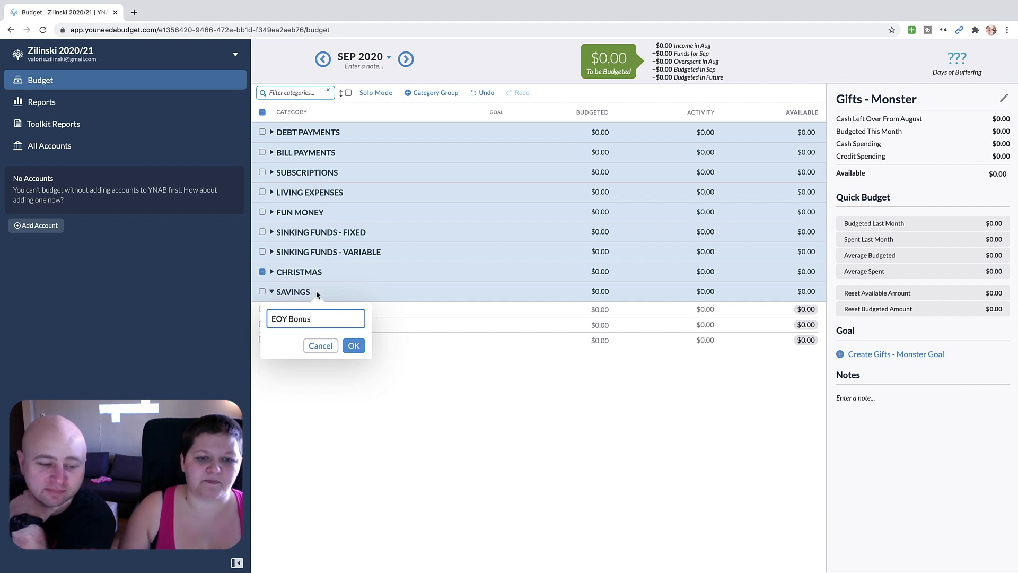
pyautogui.click(352, 346)
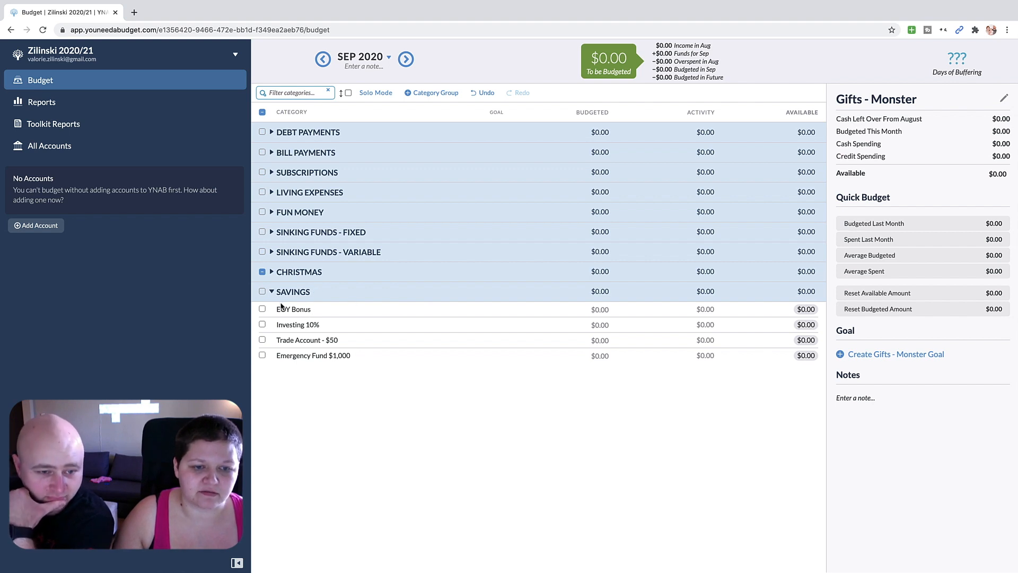
# Step: Deselect the CHRISTMAS group and collapse the SAVINGS group
pyautogui.click(263, 272)
pyautogui.click(271, 292)
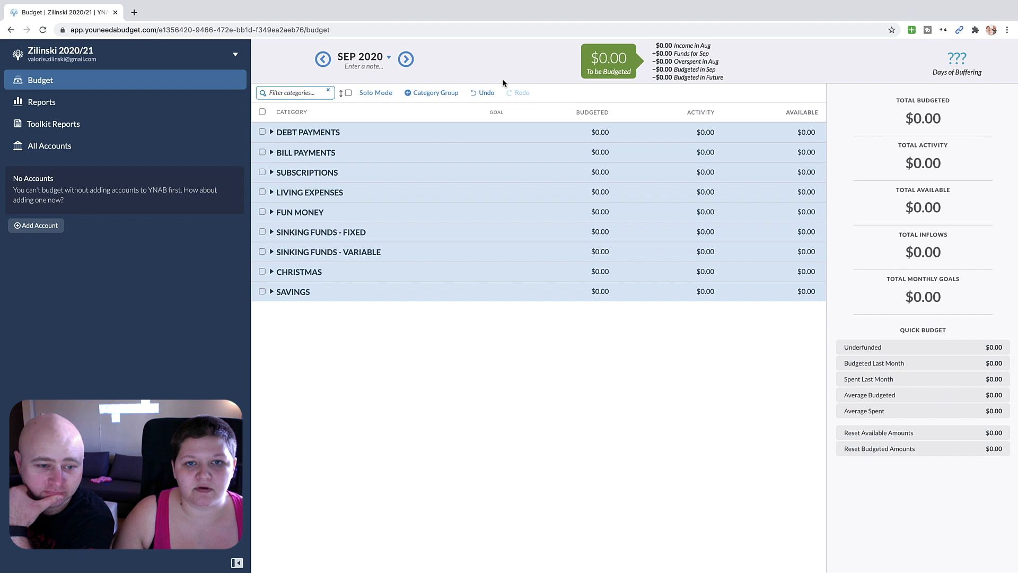
# Step: Create a category group named EMERGENCY FUND [3 MONTHS] and move it to the end of the list, below SAVINGS
pyautogui.click(441, 93)
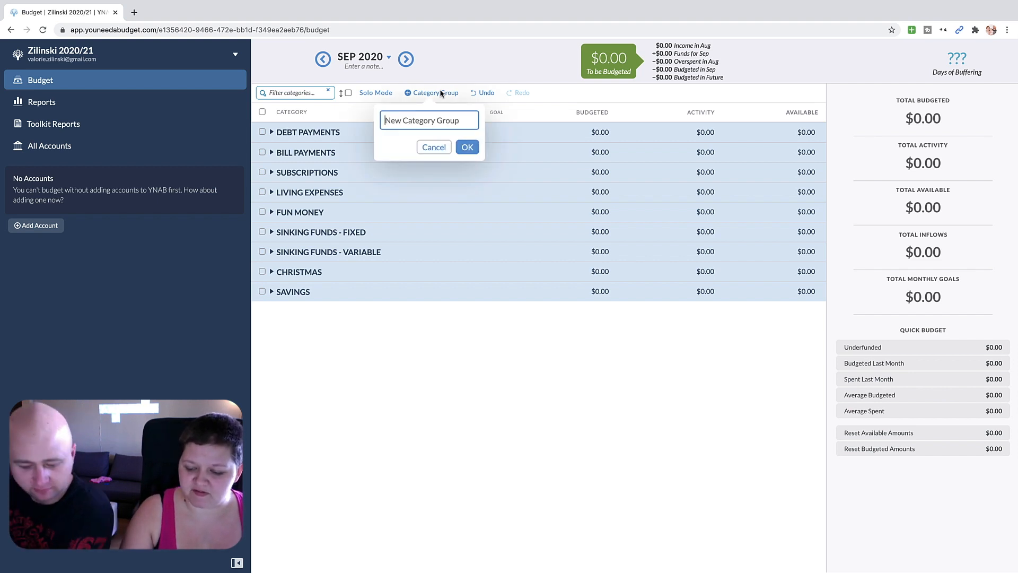
pyautogui.write('E')
pyautogui.press('BackSpace')
pyautogui.write('EMERGEN')
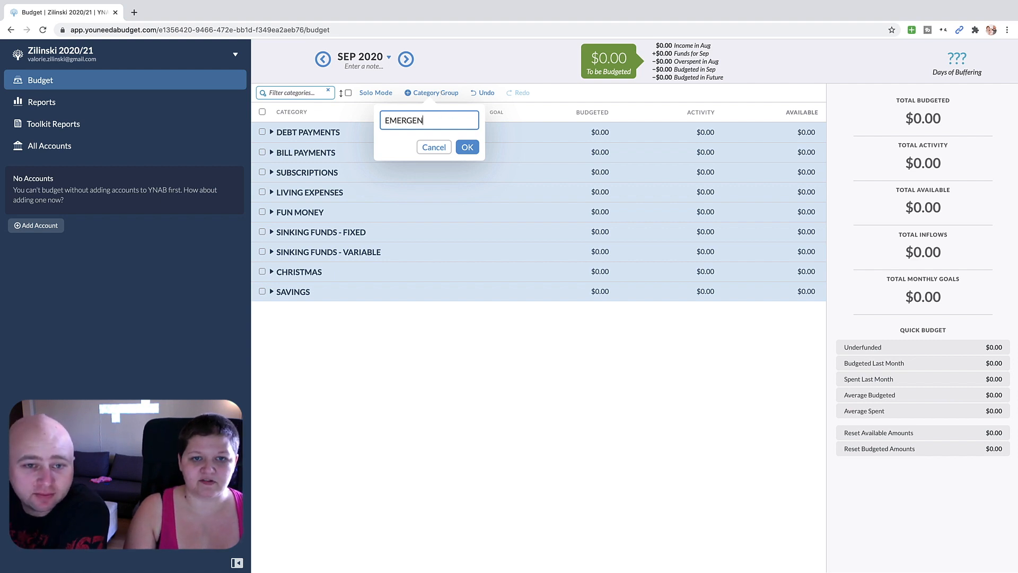
pyautogui.write('CY FUND [3 MONTHS]')
pyautogui.click(462, 148)
pyautogui.moveTo(339, 132); pyautogui.dragTo(336, 333)
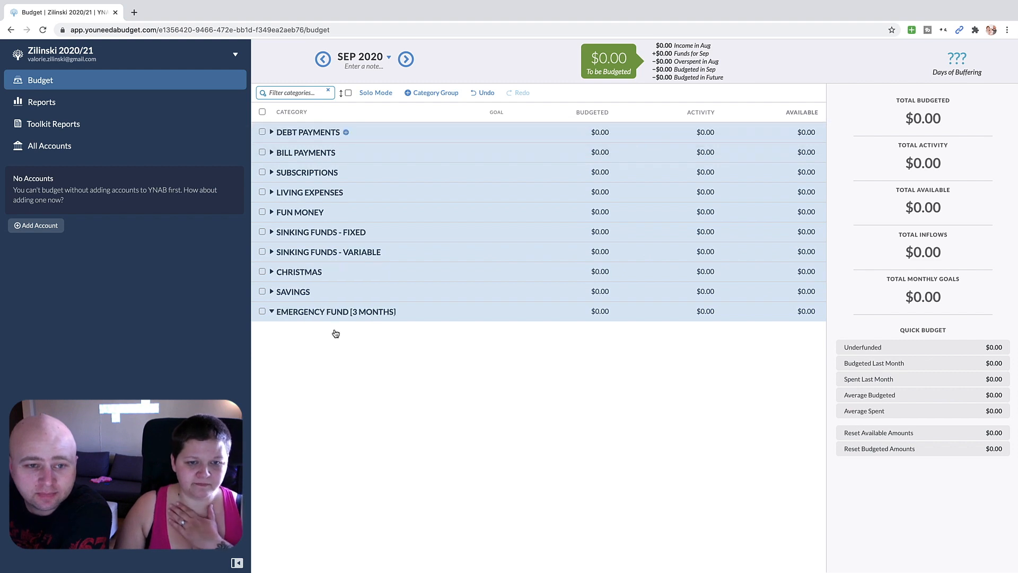
# Step: Add the categories Tenants Insurance | $76 and Subscriptions | $225 to the EMERGENCY FUND [3 MONTHS] group
pyautogui.click(402, 312)
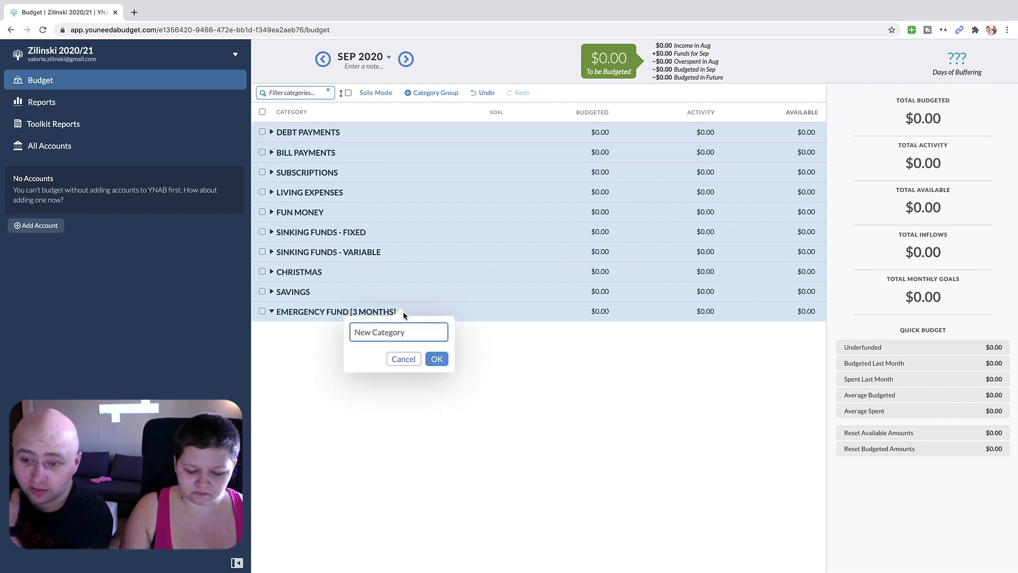
pyautogui.write('Tenants Insurance | $')
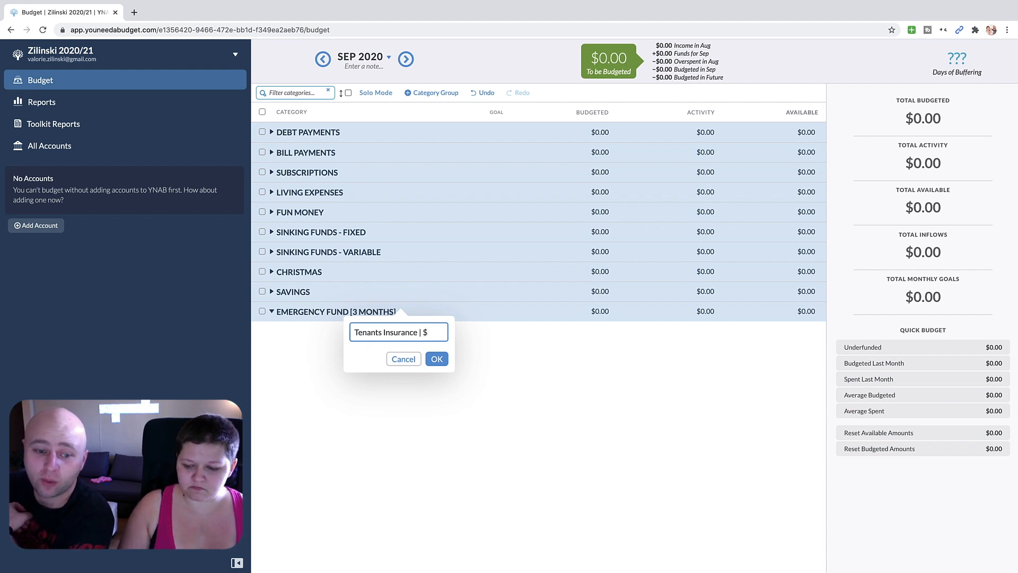
pyautogui.write('76')
pyautogui.press('Return')
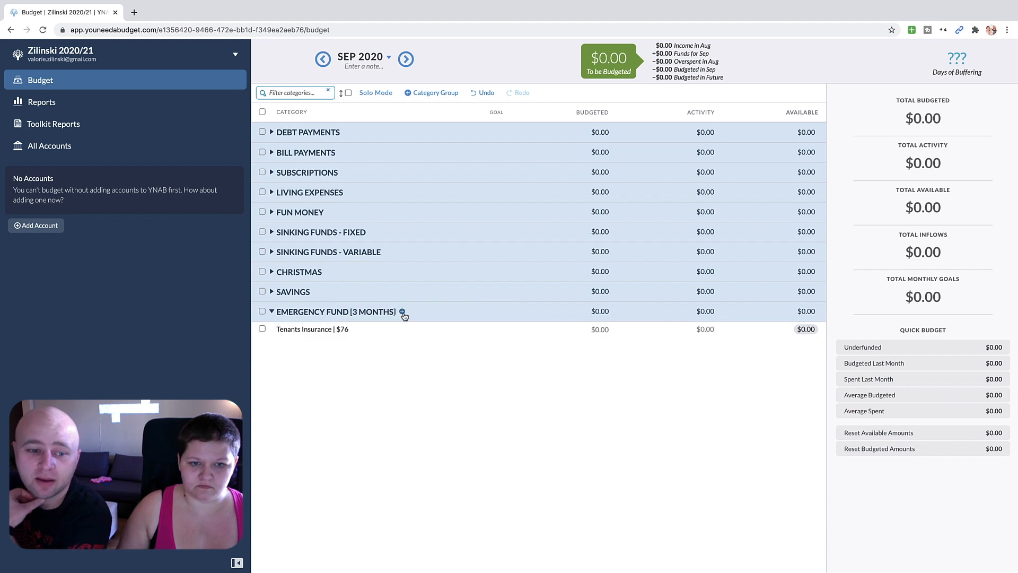
pyautogui.click(402, 312)
pyautogui.write('S')
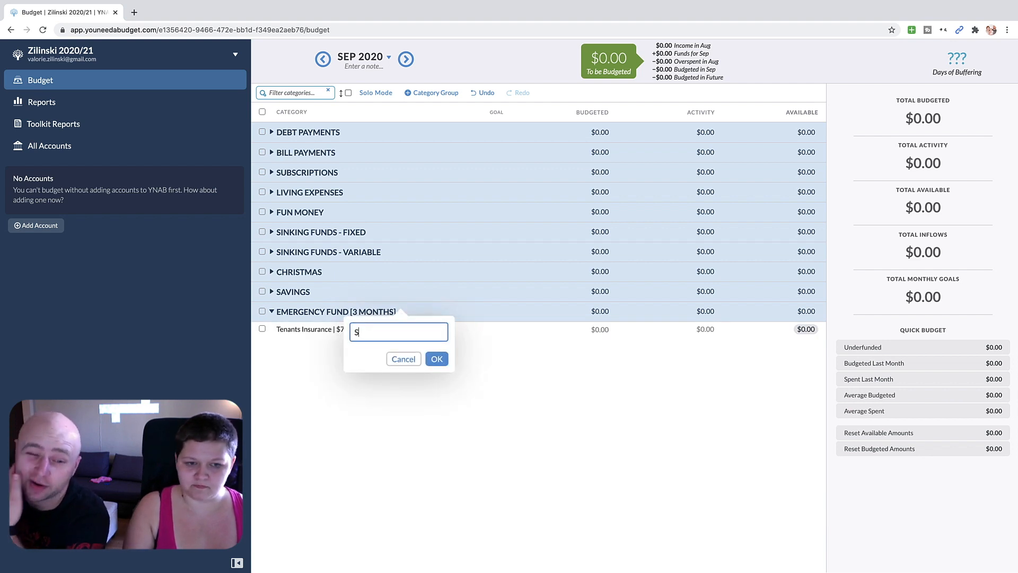
pyautogui.write('ubscriptions | $225')
pyautogui.press('Return')
# Step: Add the categories Power | $240 and Shaw | $331 to the EMERGENCY FUND [3 MONTHS] group
pyautogui.click(402, 313)
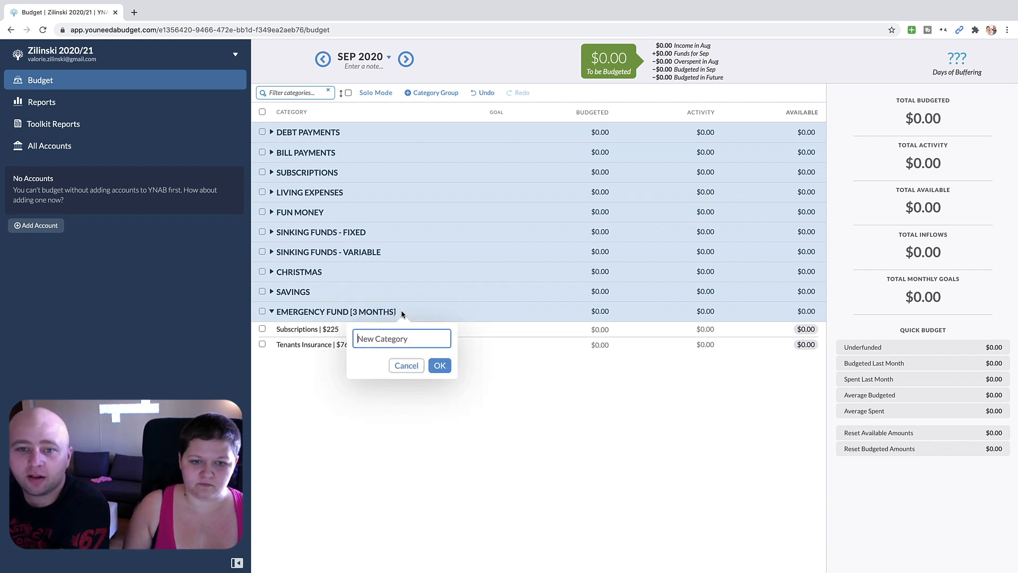
pyautogui.write('Power | $240')
pyautogui.press('Return')
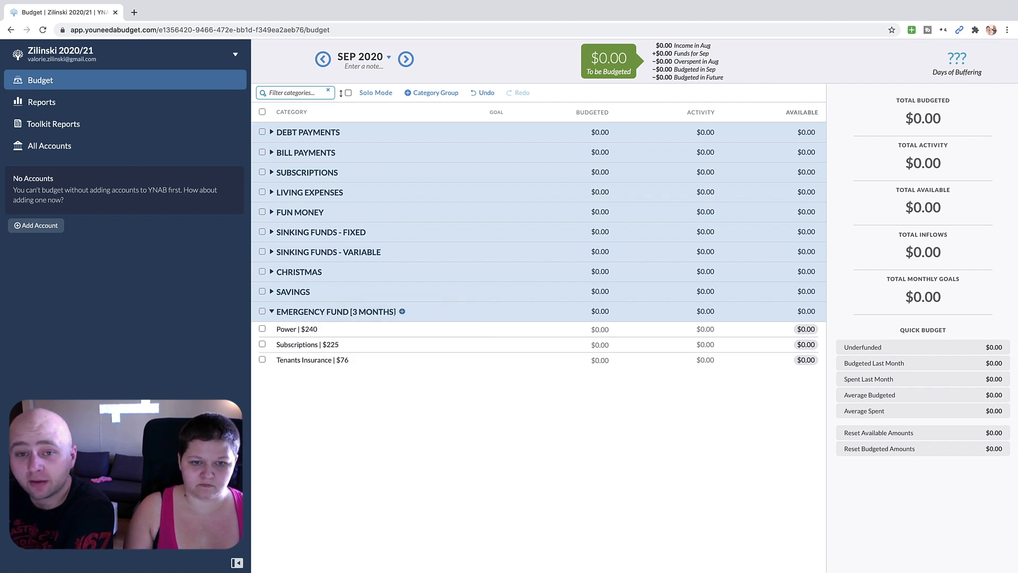
pyautogui.click(401, 313)
pyautogui.write('Sha')
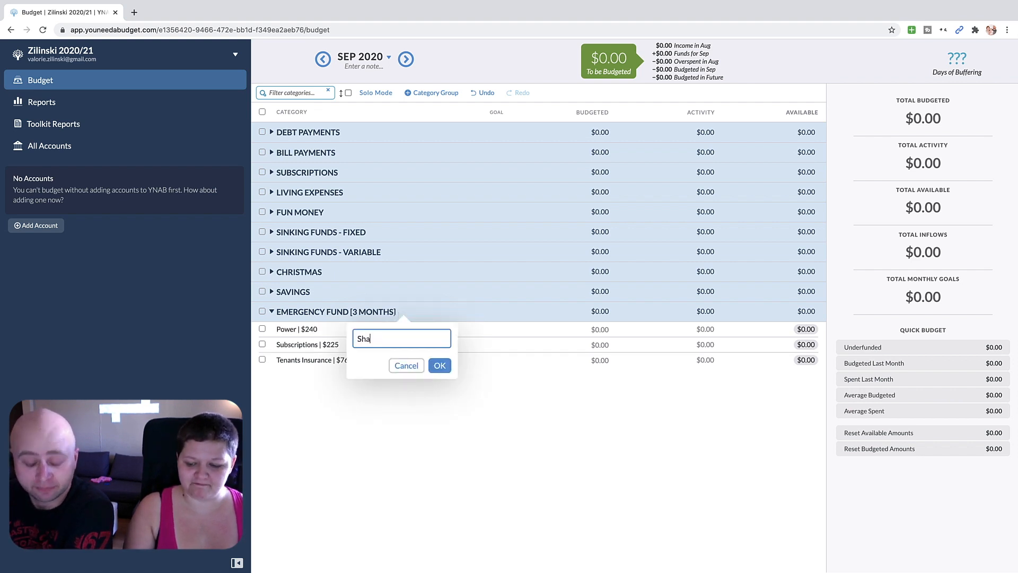
pyautogui.write('w | ')
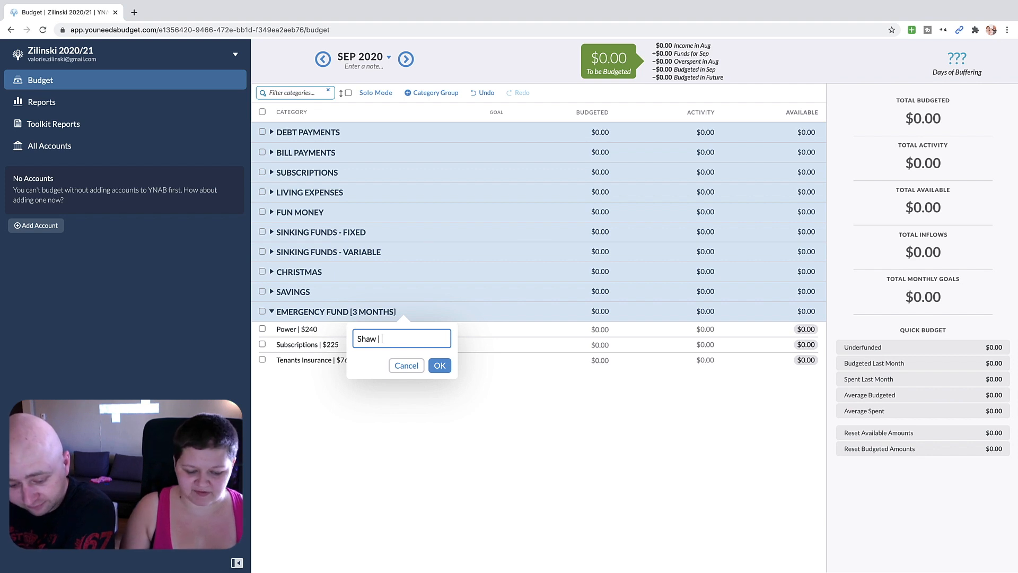
pyautogui.write('$331')
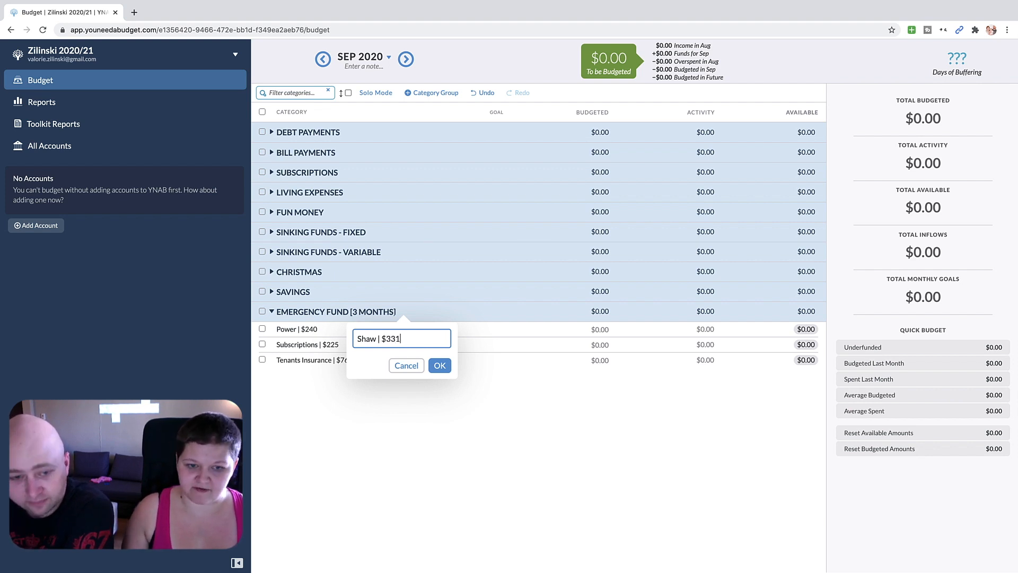
pyautogui.click(440, 366)
# Step: Add the categories Auto Insurance | $442 and Cell Phones | $750 to the EMERGENCY FUND [3 MONTHS] group
pyautogui.click(401, 312)
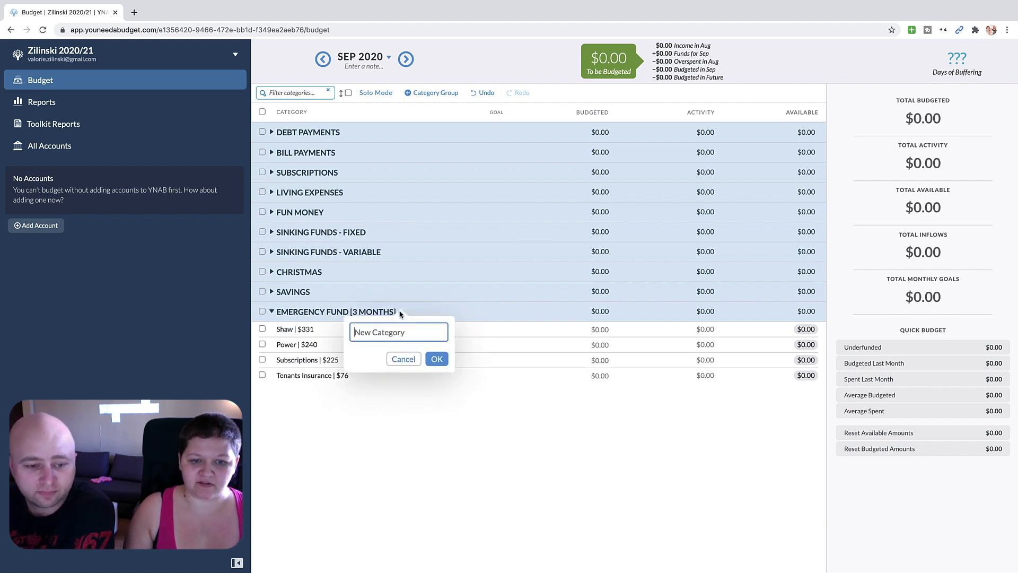
pyautogui.write('Auto')
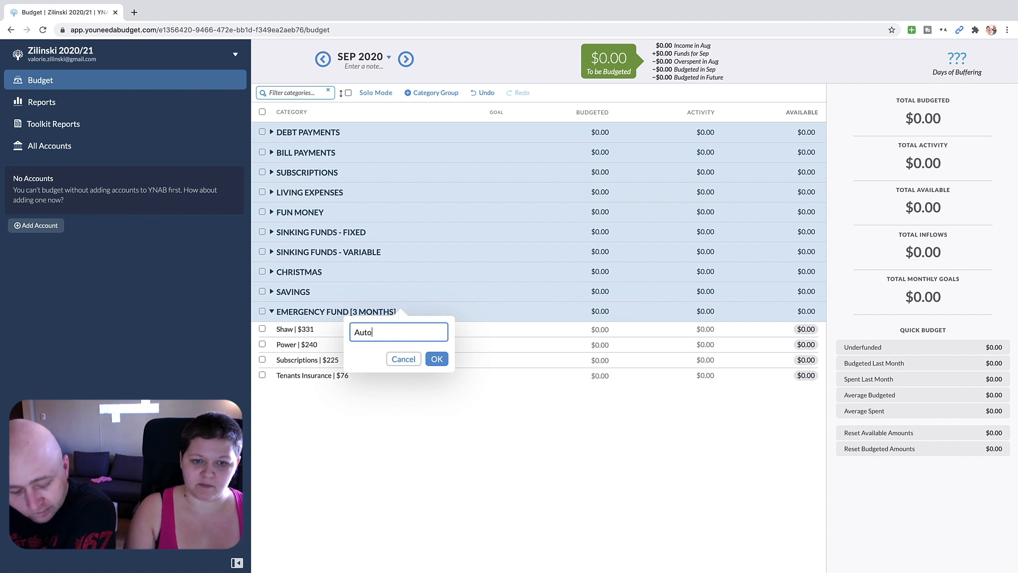
pyautogui.write(' Insu')
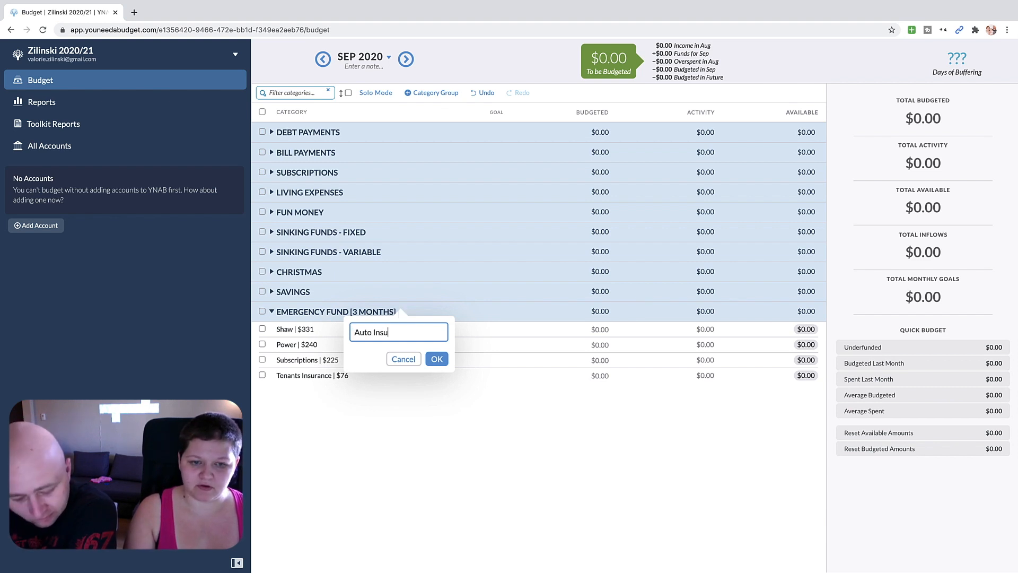
pyautogui.write('rance | $')
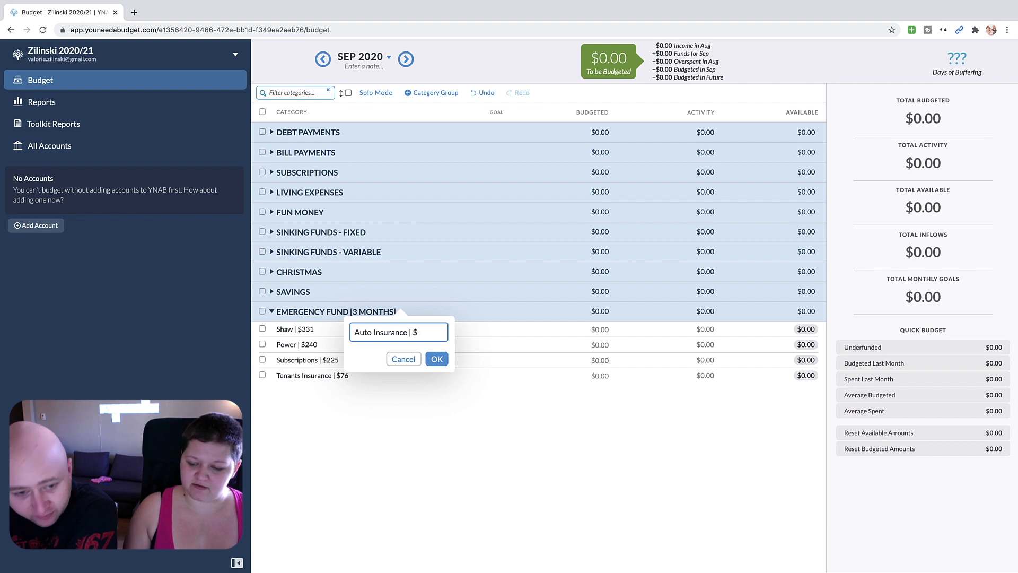
pyautogui.write('442')
pyautogui.press('Return')
pyautogui.click(403, 306)
pyautogui.write('Cell Phones | $750')
pyautogui.press('Return')
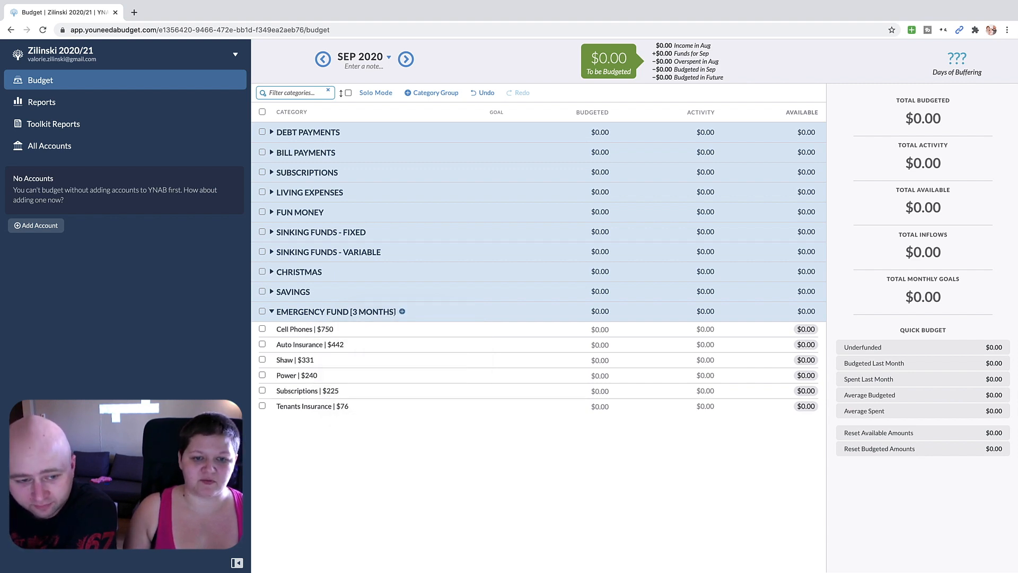
# Step: Add the categories Car | $1,506 and OPD | $2100 to the EMERGENCY FUND [3 MONTHS] group
pyautogui.click(403, 311)
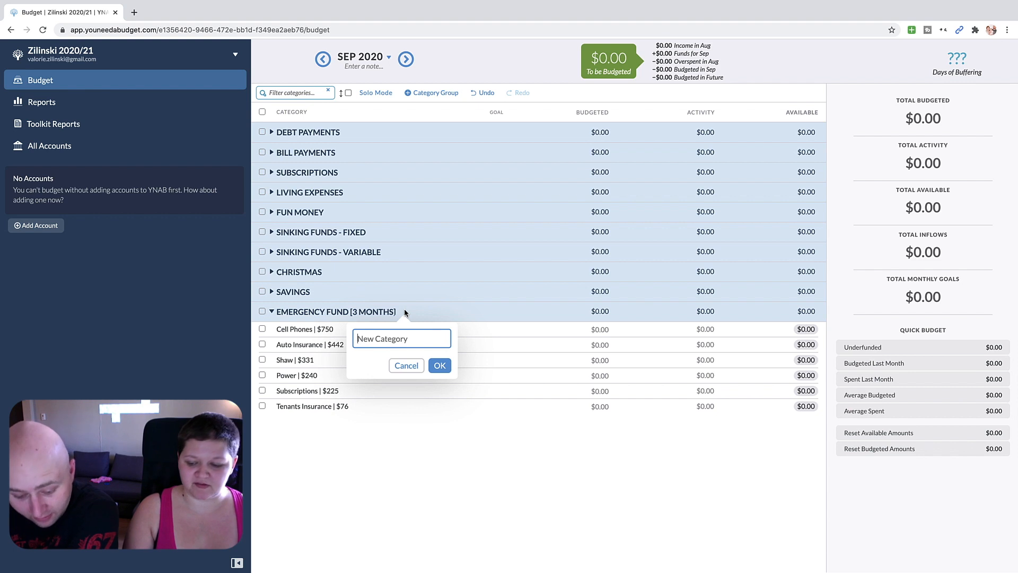
pyautogui.write('Car |')
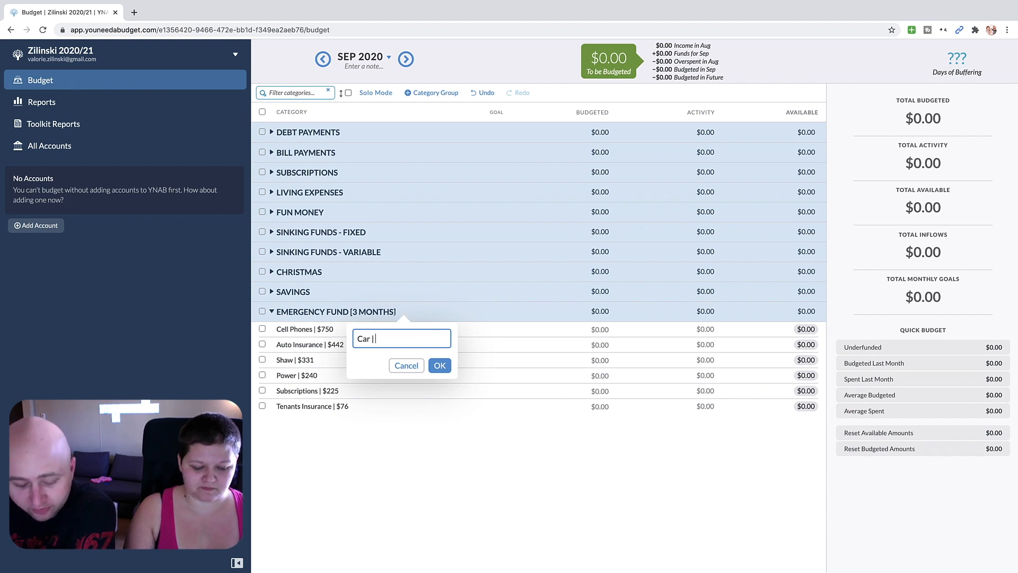
pyautogui.write(' $1,506')
pyautogui.press('Return')
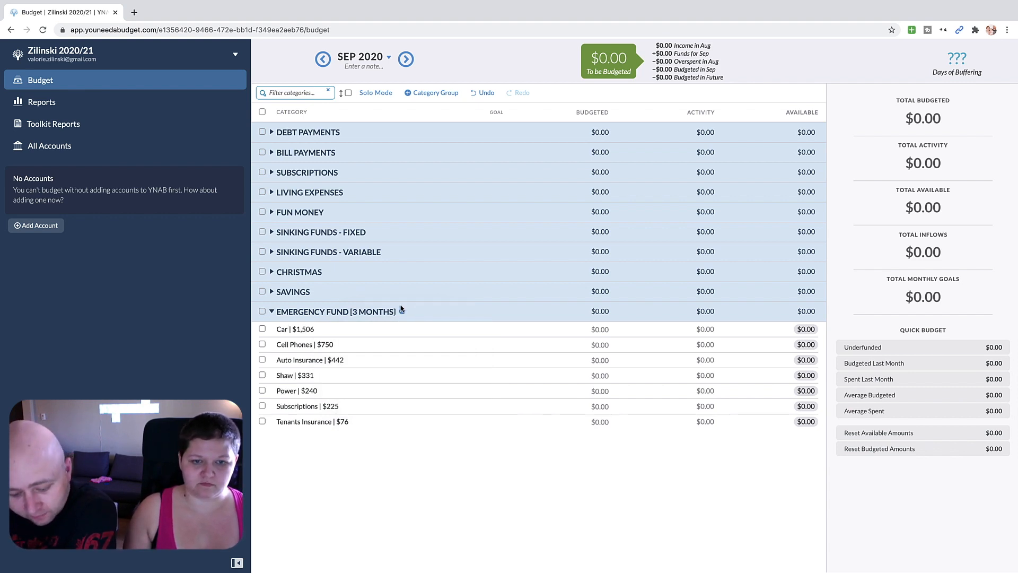
pyautogui.click(402, 312)
pyautogui.write('OPD | $2100')
pyautogui.press('Return')
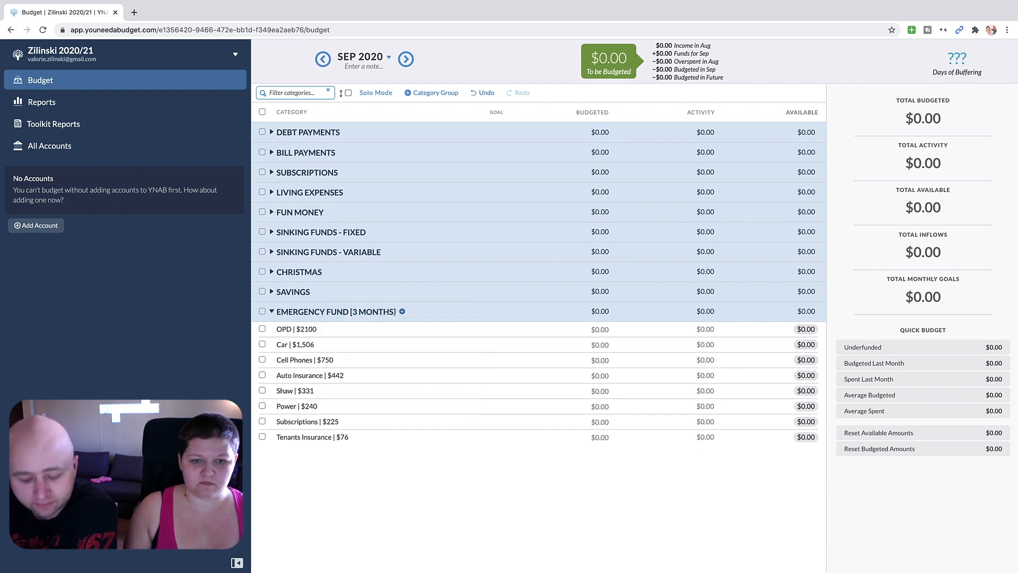
# Step: Add the category Rent | $3,714 to the EMERGENCY FUND [3 MONTHS] group and collapse the group
pyautogui.click(402, 311)
pyautogui.write('Rent |')
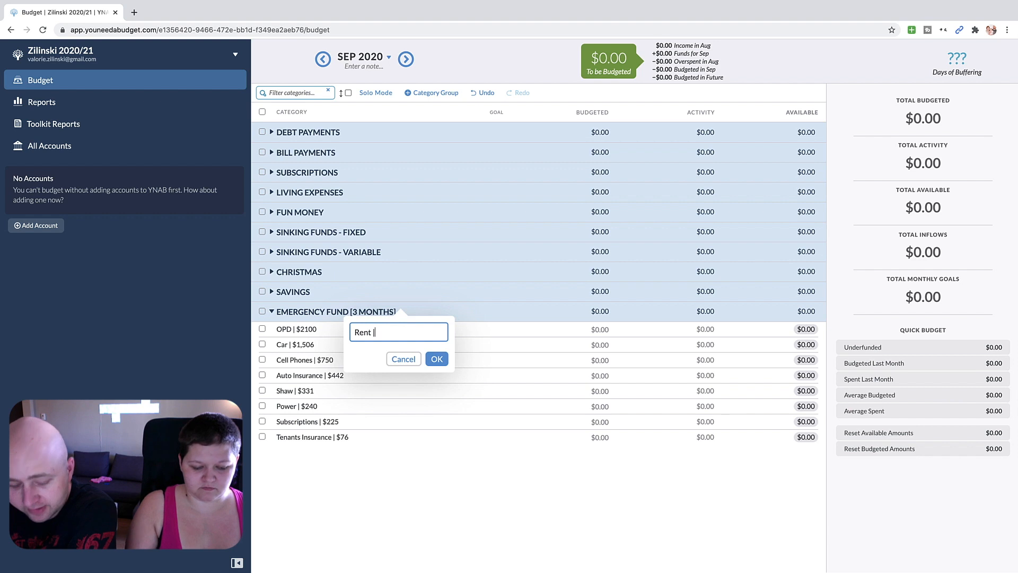
pyautogui.write(' $3,714')
pyautogui.press('Return')
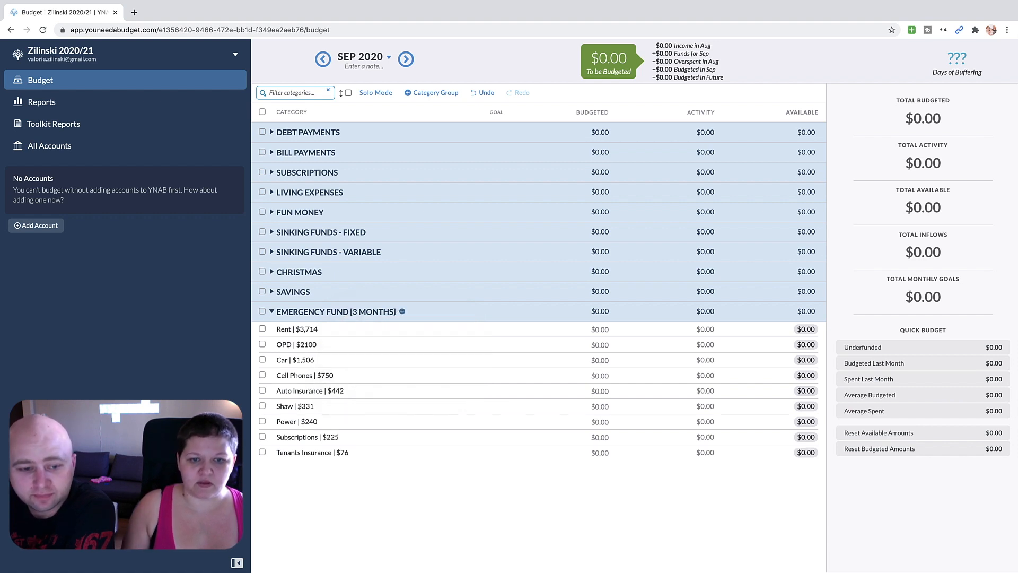
pyautogui.click(272, 312)
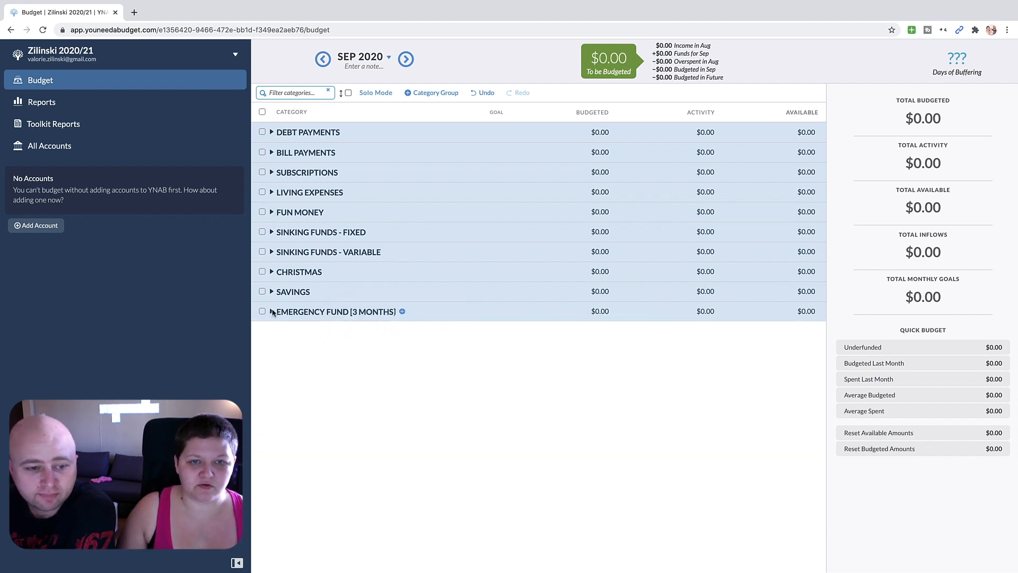
# Step: Create a category group named BUSINESS below EMERGENCY FUND [3 MONTHS] and add the category Startup to it
pyautogui.click(425, 93)
pyautogui.write('BUSINESS')
pyautogui.press('Return')
pyautogui.write('Startup')
pyautogui.press('Return')
# Step: Add the categories Office Supplies $10/mo and Software $20/mo to the BUSINESS group
pyautogui.click(320, 333)
pyautogui.write('Office Supplies $30/mo')
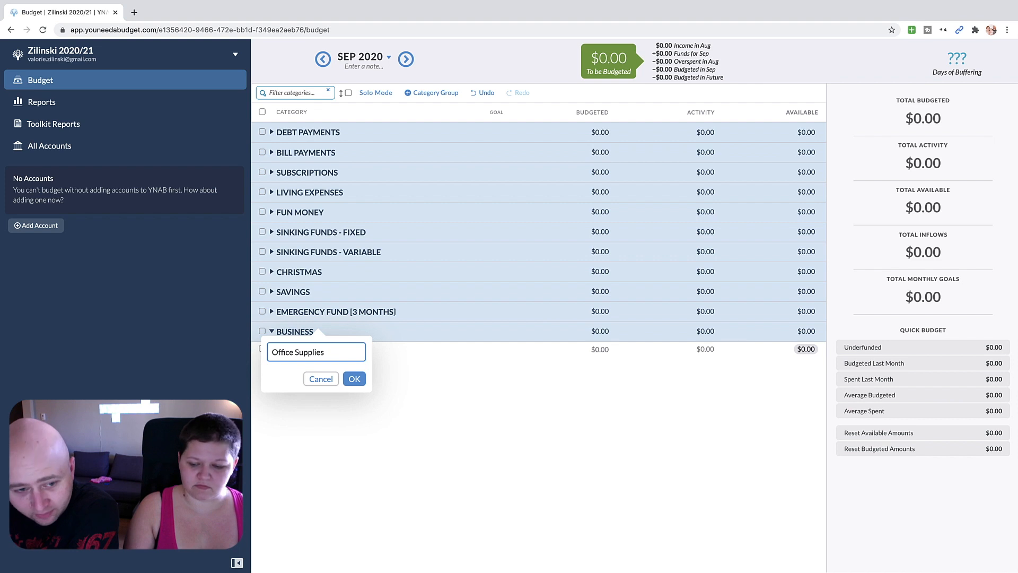
pyautogui.click(356, 379)
pyautogui.click(320, 333)
pyautogui.write('Software')
pyautogui.press('Return')
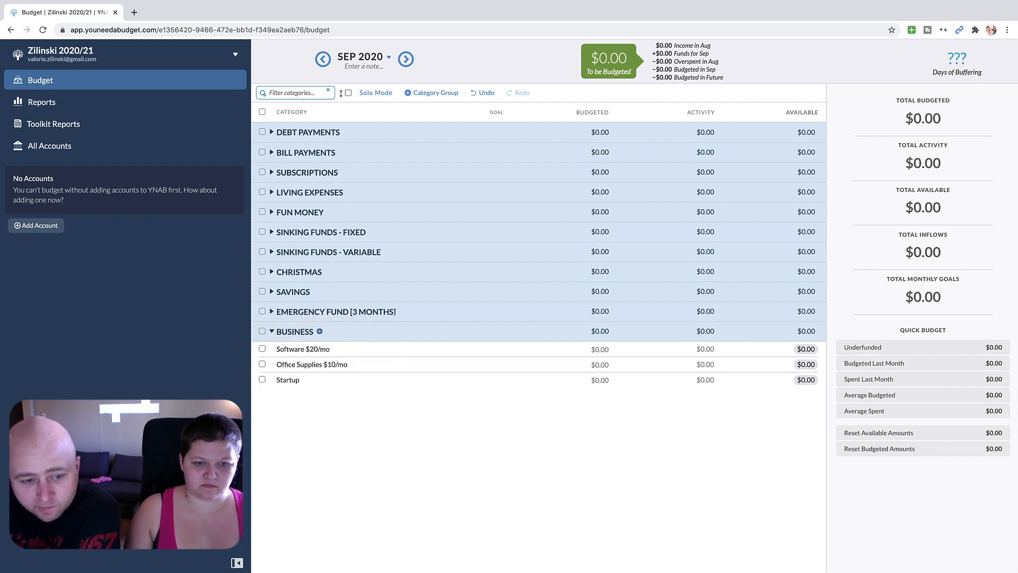
# Step: Add the categories Camtasia Maintenance and Hardware $20/mo to the BUSINESS group
pyautogui.click(319, 333)
pyautogui.write('Camtasia Maintenance')
pyautogui.press('Return')
pyautogui.click(319, 331)
pyautogui.write('Hardware $20/mo')
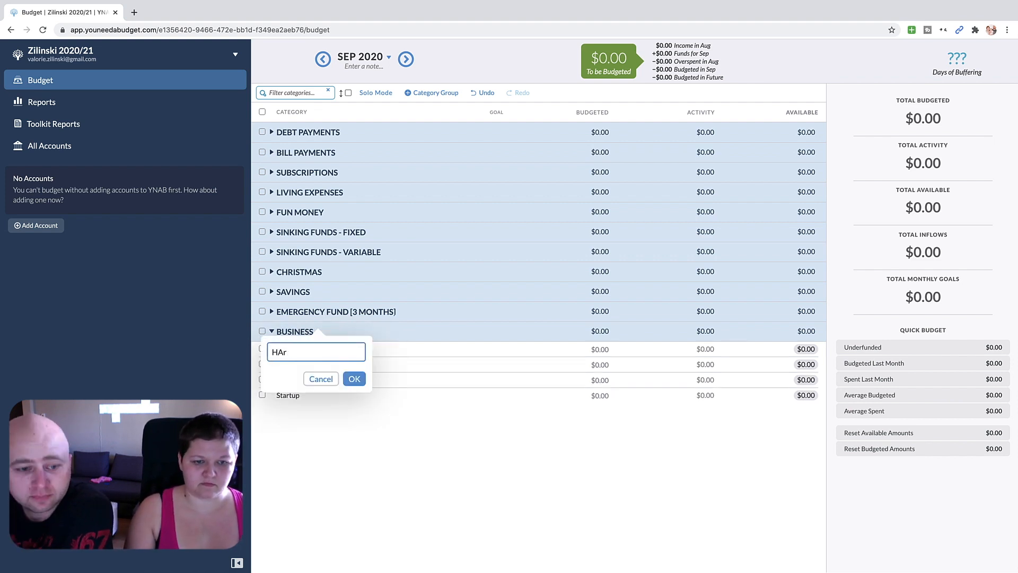
pyautogui.press('Return')
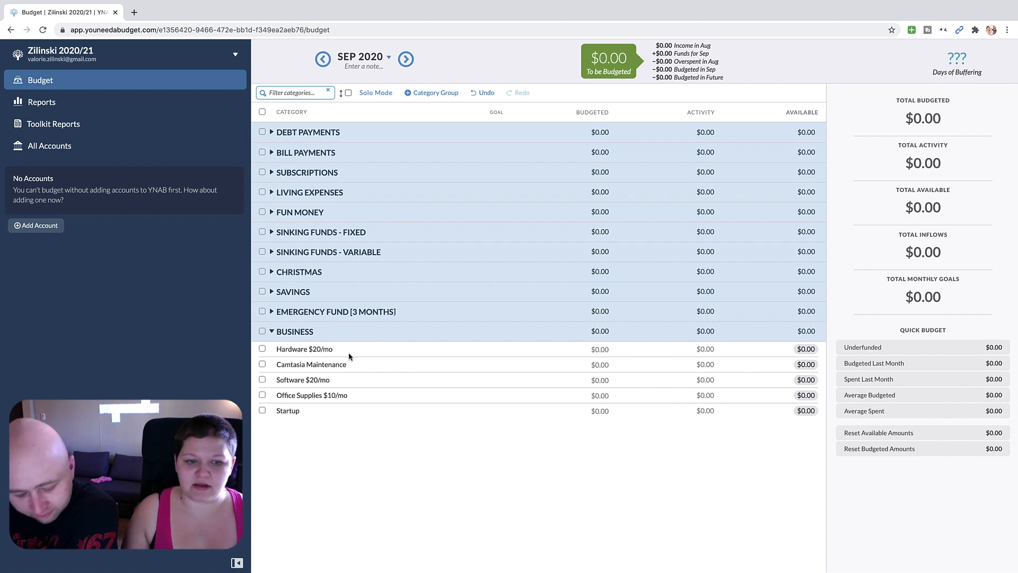
# Step: Add the category Parking to the LIVING EXPENSES group and place it below Dining Out
pyautogui.click(272, 192)
pyautogui.click(350, 194)
pyautogui.write('Parking')
pyautogui.press('Return')
pyautogui.moveTo(307, 214); pyautogui.dragTo(296, 334)
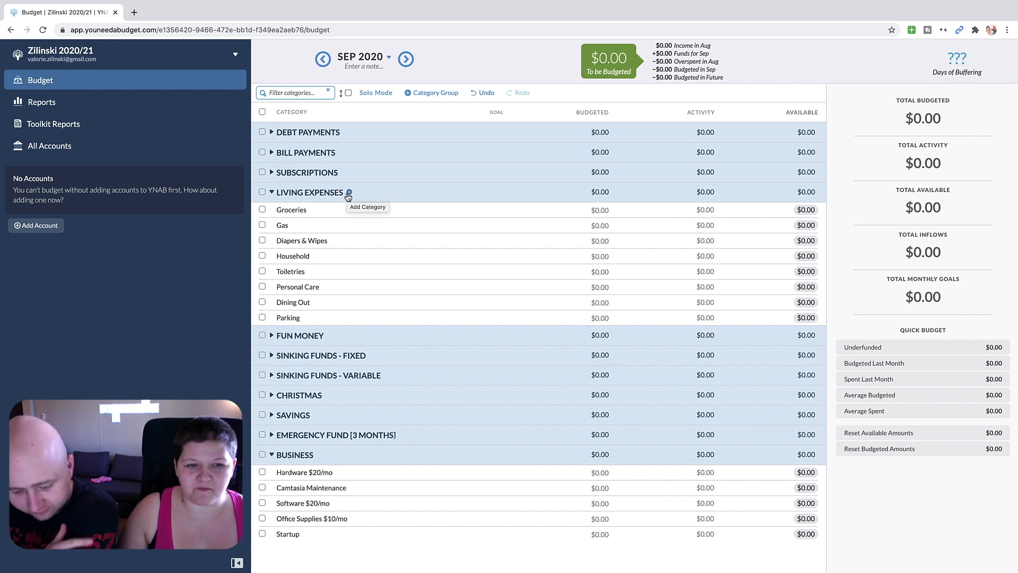
# Step: Add the category Stuff I Forgot below Parking in LIVING EXPENSES, and collapse the LIVING EXPENSES and BUSINESS groups
pyautogui.click(349, 193)
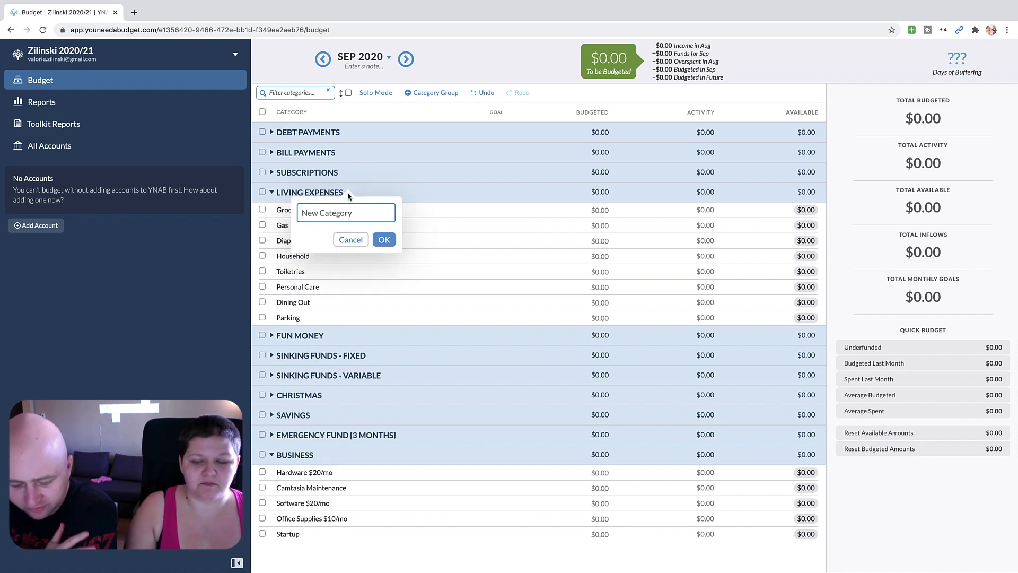
pyautogui.write('Stuff')
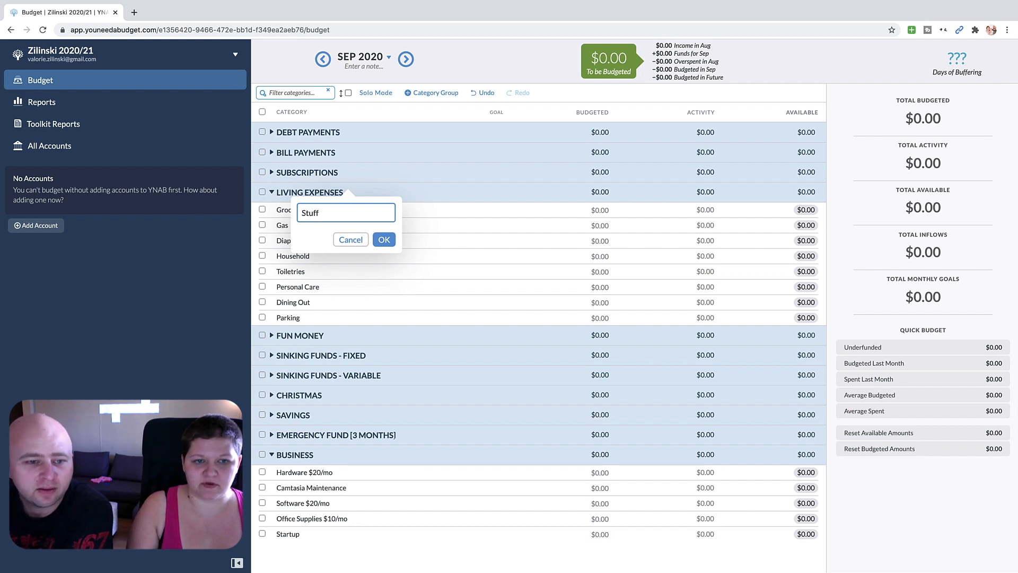
pyautogui.write(' I Forgot')
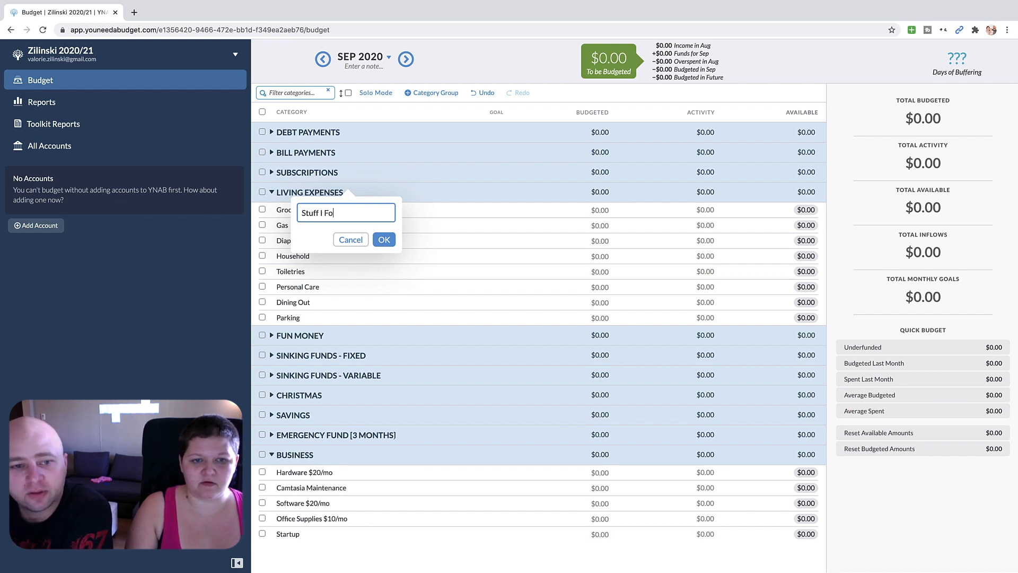
pyautogui.click(383, 239)
pyautogui.moveTo(294, 212); pyautogui.dragTo(318, 359)
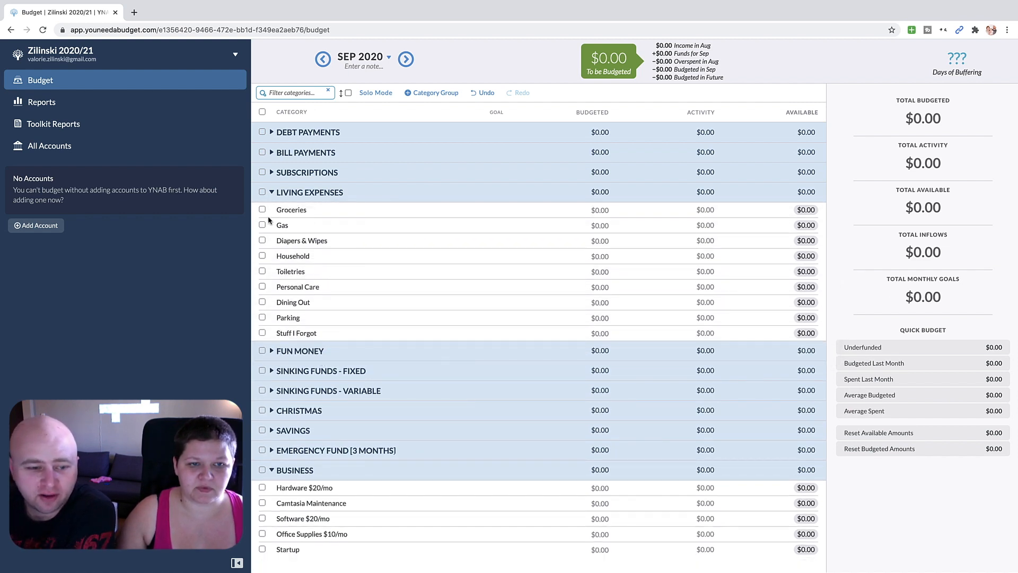
pyautogui.click(271, 192)
pyautogui.click(270, 332)
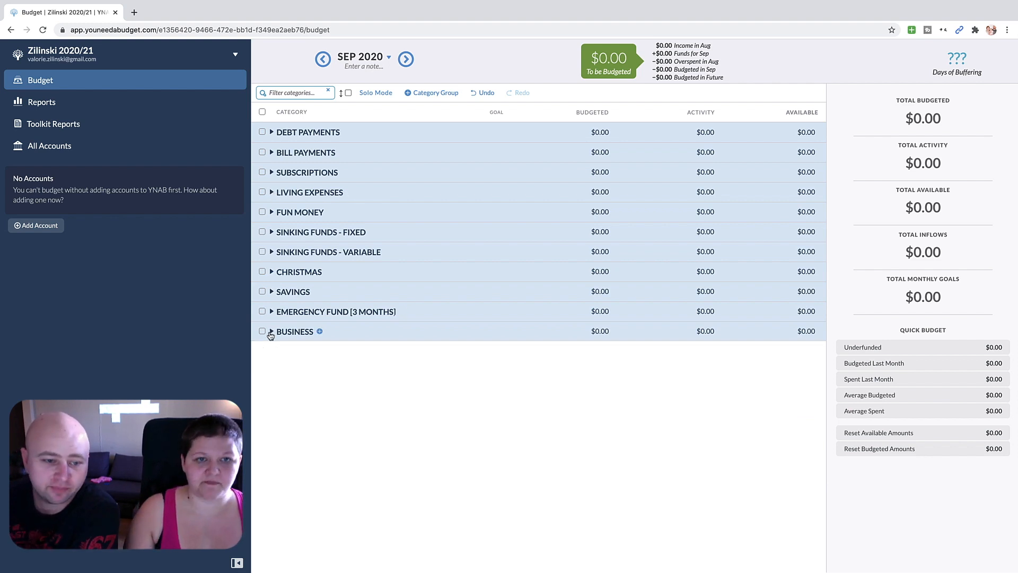
# Step: Create a category group named REIMBURSEMENTS and place it below BUSINESS
pyautogui.click(425, 94)
pyautogui.write('REIMBURSEMENTS')
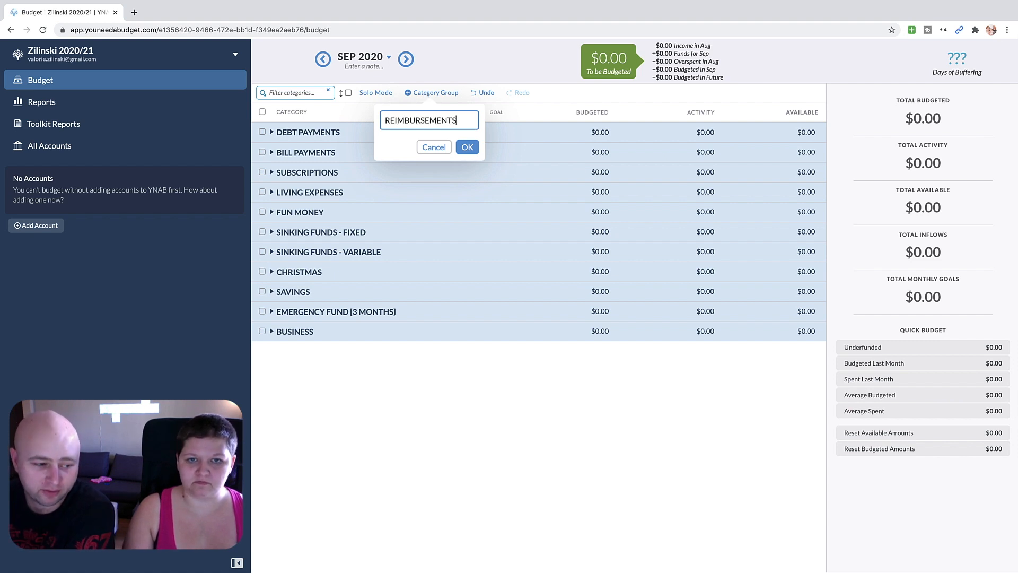
pyautogui.press('Return')
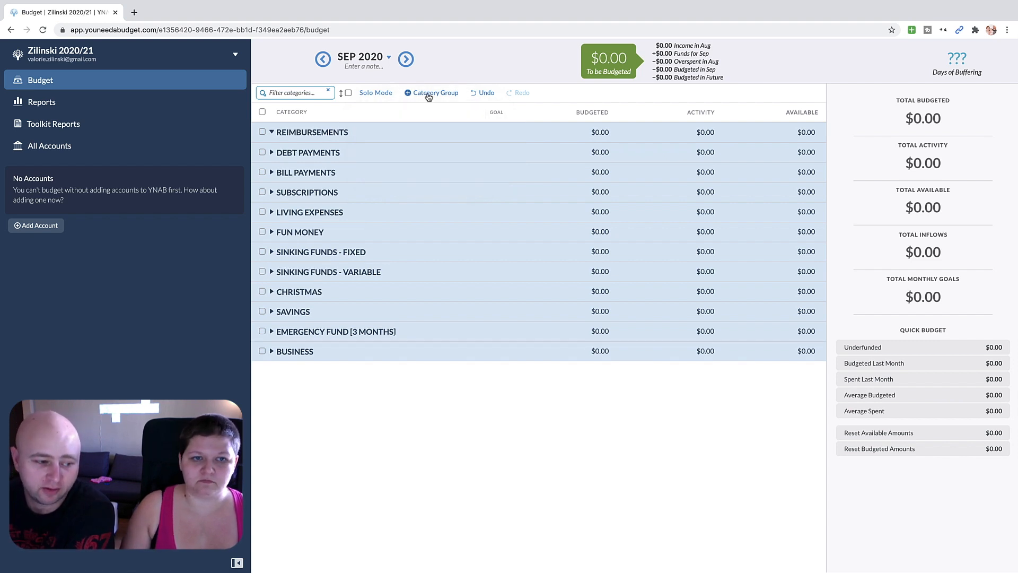
pyautogui.moveTo(316, 134); pyautogui.dragTo(316, 389)
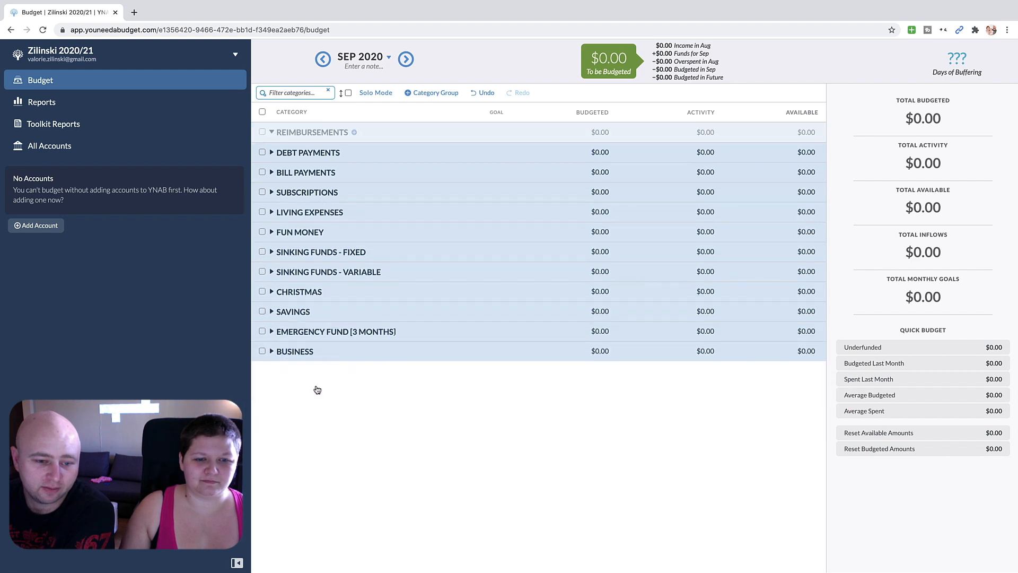
# Step: Add the categories Lawn Care, Dad and Friends to the REIMBURSEMENTS group and collapse the group
pyautogui.click(354, 352)
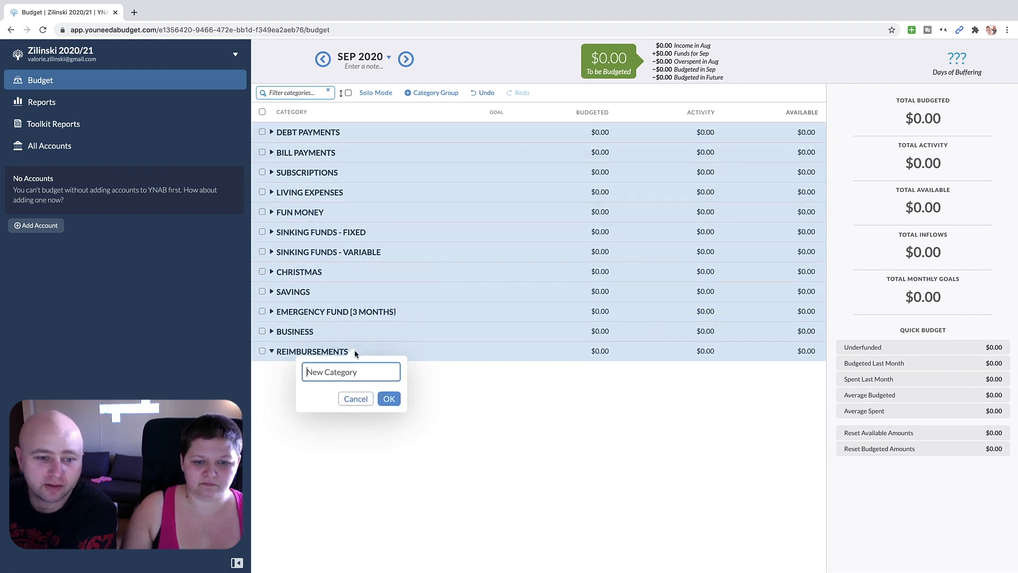
pyautogui.write('Lawn Care')
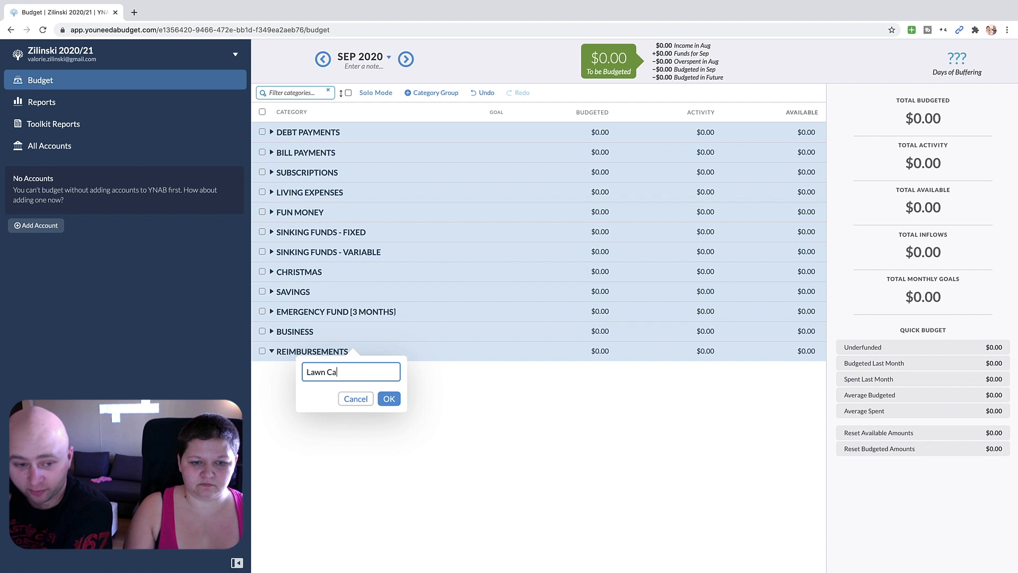
pyautogui.click(389, 398)
pyautogui.click(355, 352)
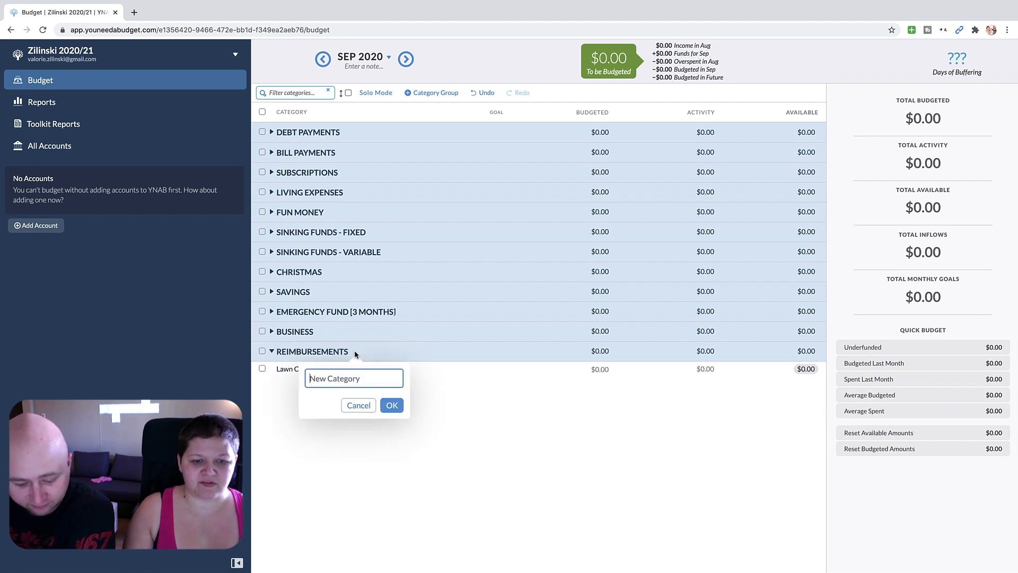
pyautogui.write('Dad')
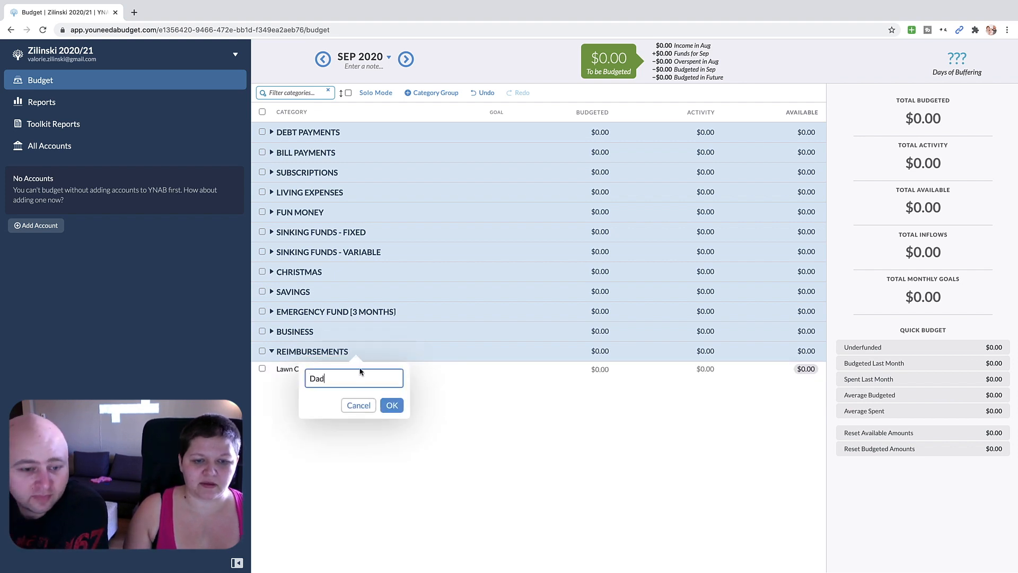
pyautogui.click(386, 405)
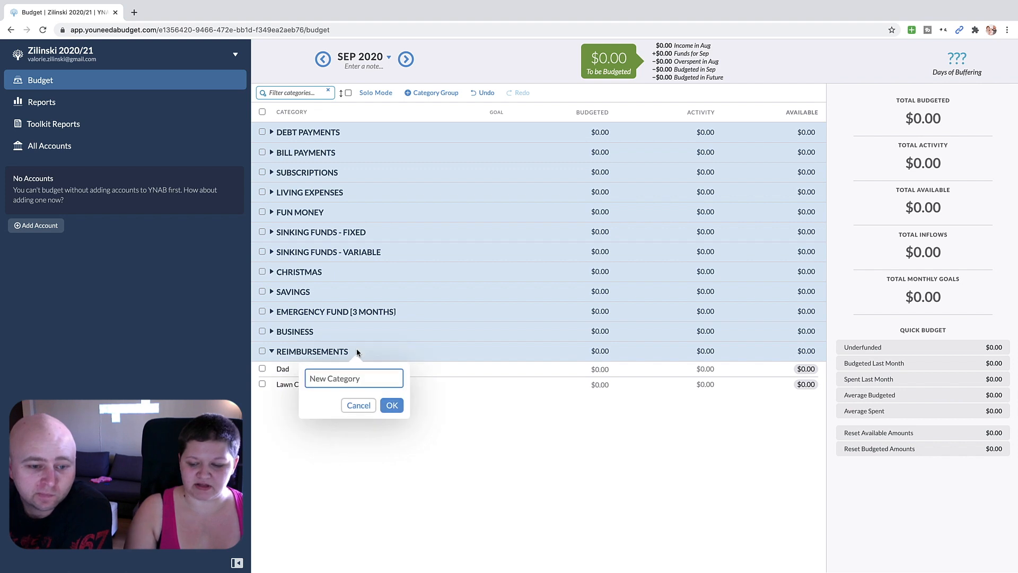
pyautogui.write('Friends')
pyautogui.press('Return')
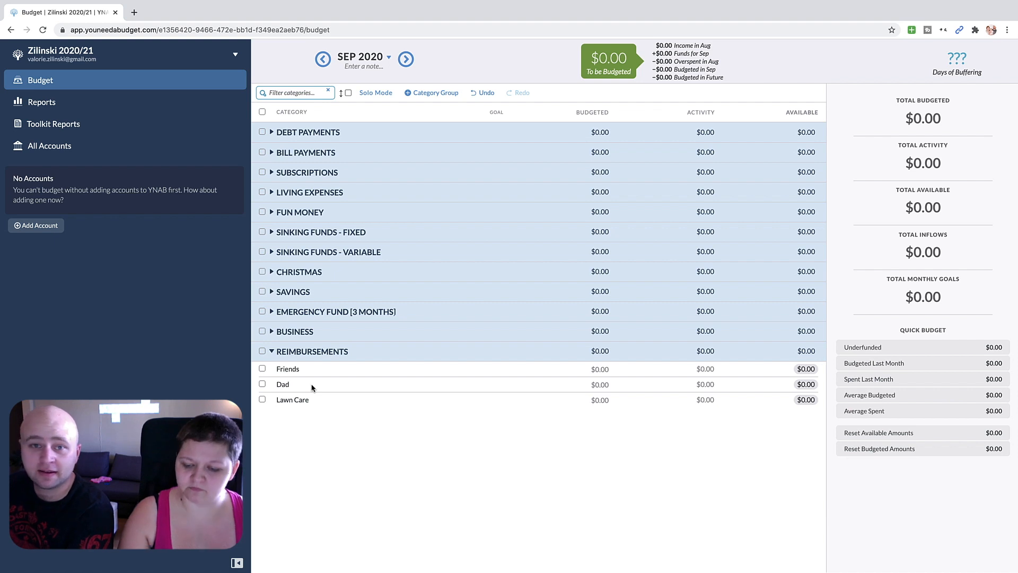
pyautogui.click(278, 353)
pyautogui.click(356, 406)
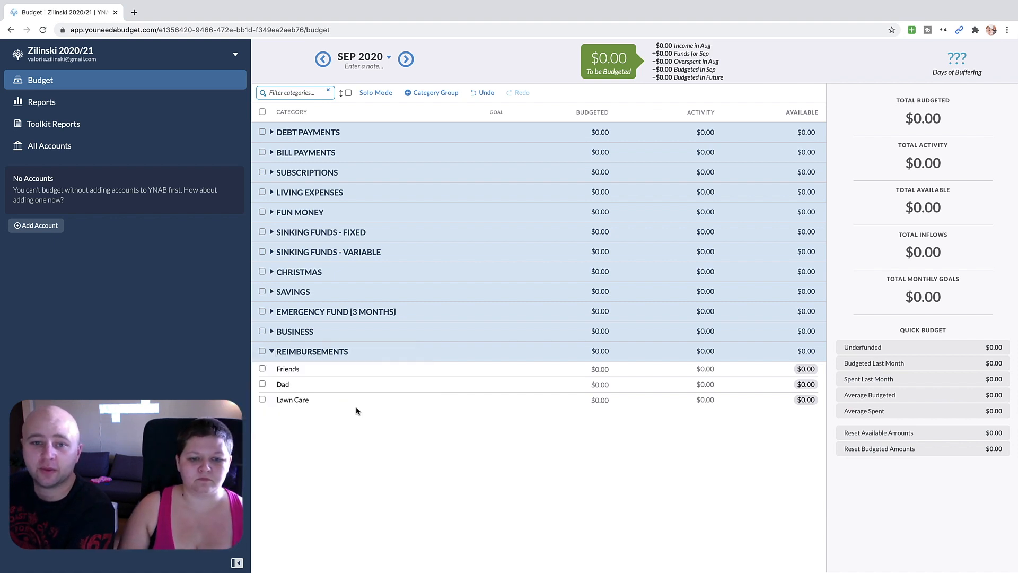
pyautogui.click(272, 351)
# Step: Create a category group named WISH FARM and place it below REIMBURSEMENTS
pyautogui.click(421, 93)
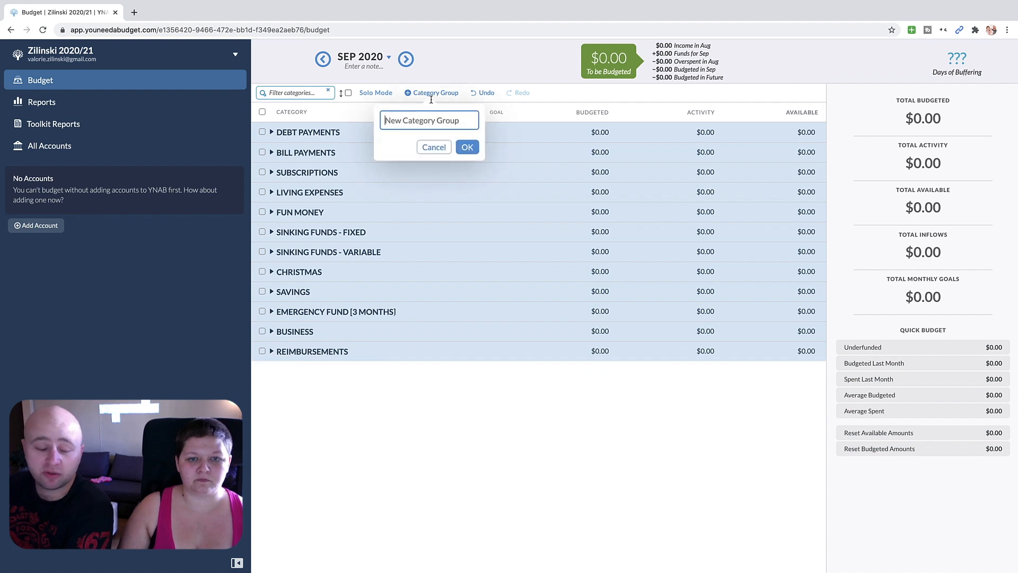
pyautogui.write('WISH FARM')
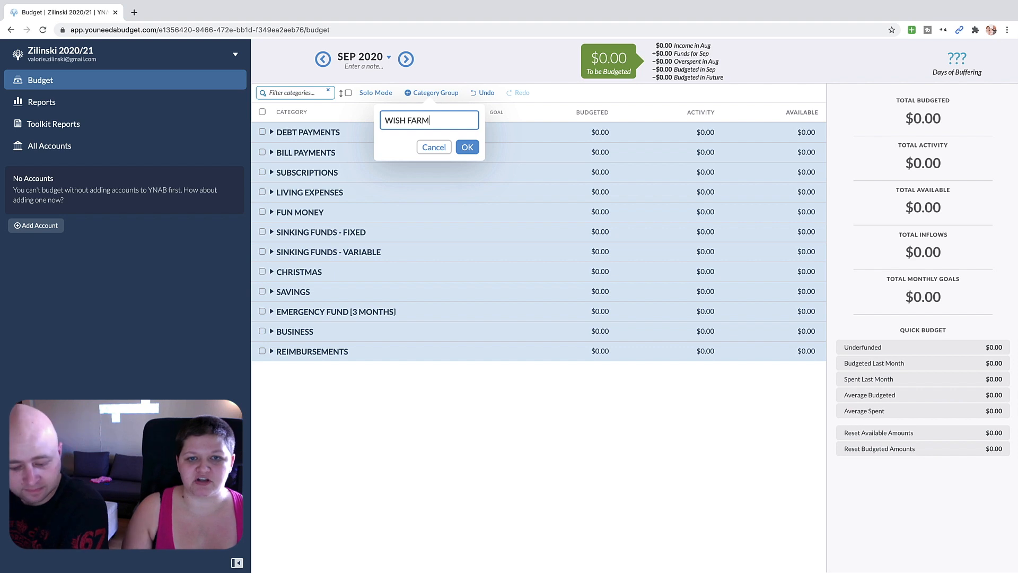
pyautogui.click(467, 147)
pyautogui.moveTo(310, 134); pyautogui.dragTo(320, 405)
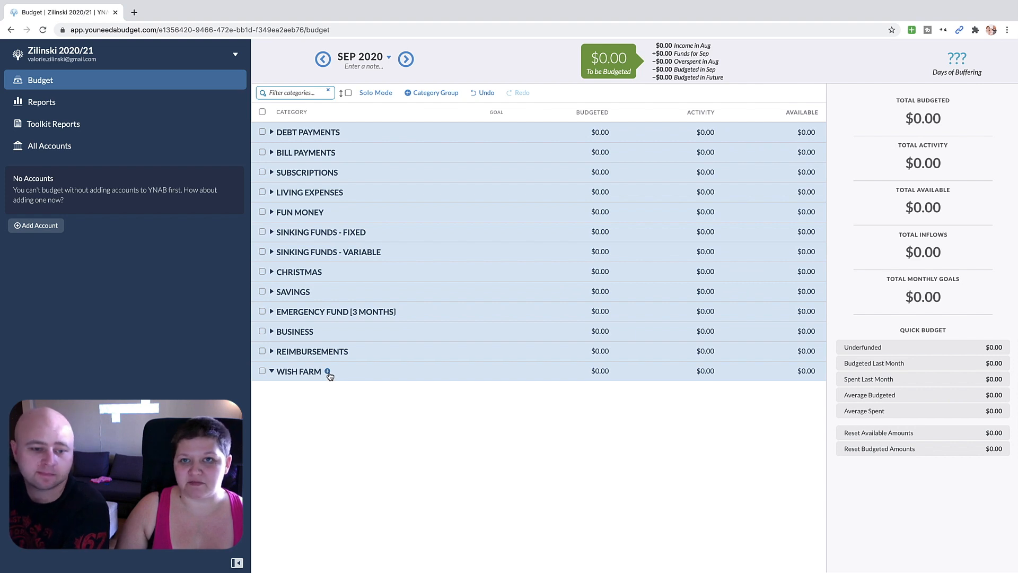
# Step: Add the category L | New Phones $1,500 to the WISH FARM group
pyautogui.click(328, 372)
pyautogui.write('New Phones $1,500')
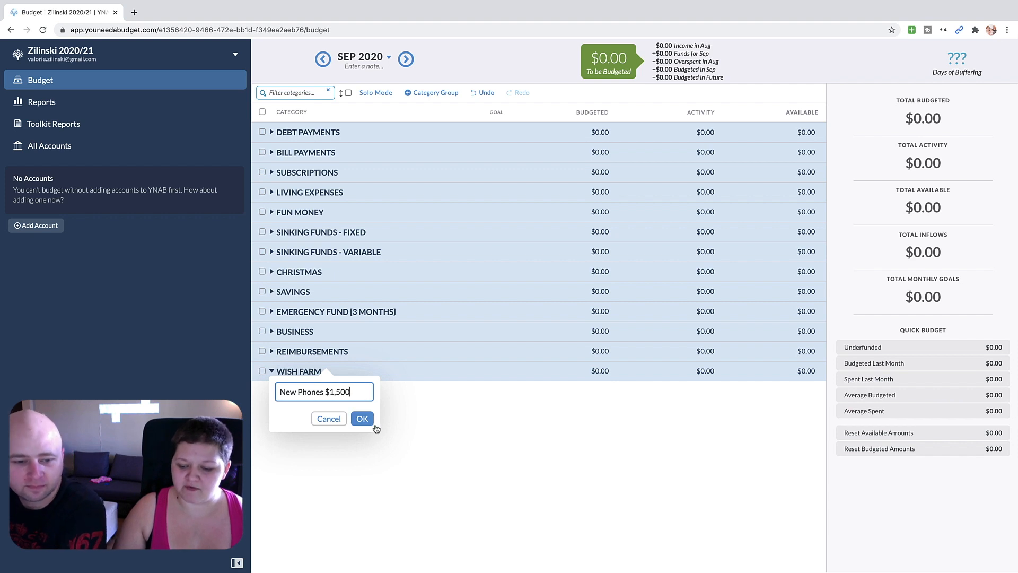
pyautogui.click(275, 393)
pyautogui.write('L |')
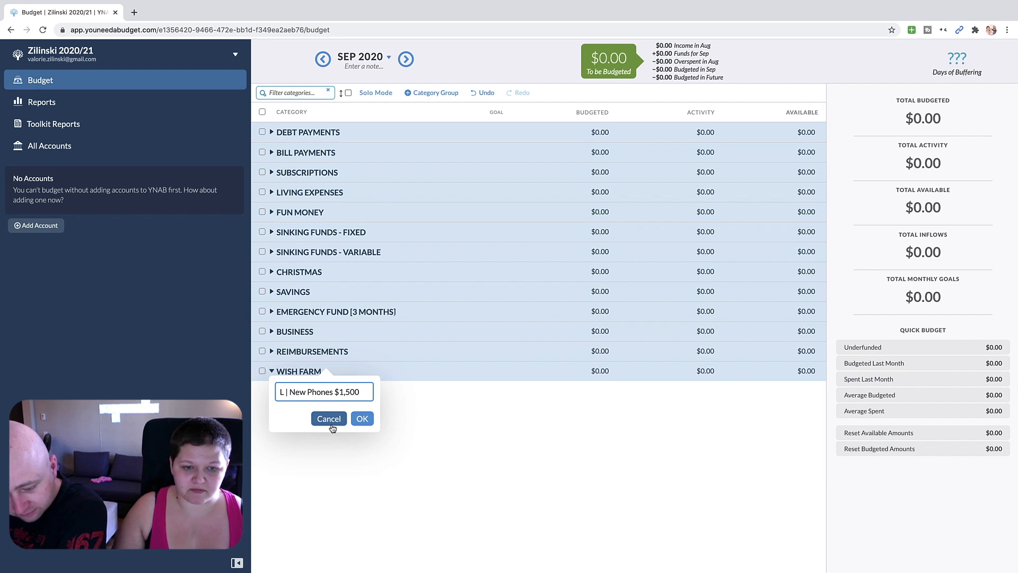
pyautogui.click(362, 419)
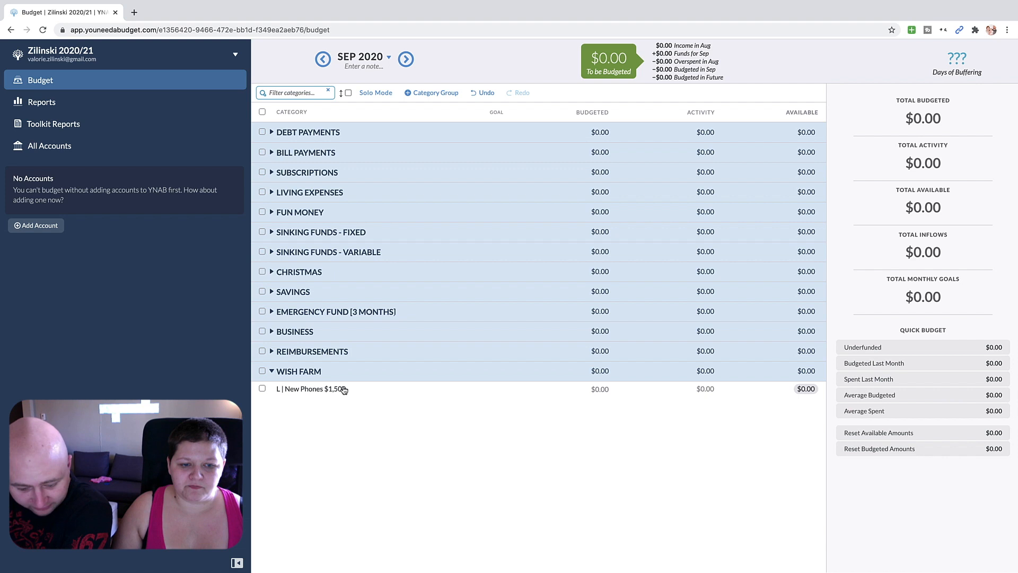
# Step: Create a category group named WISH LIST and place it below WISH FARM
pyautogui.click(425, 94)
pyautogui.write('WI')
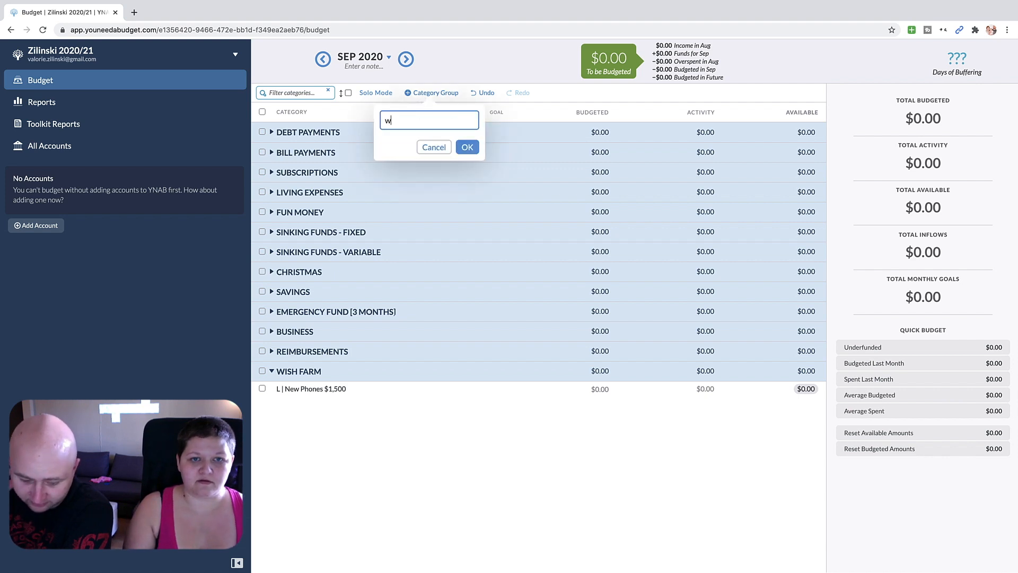
pyautogui.write('SH LIST')
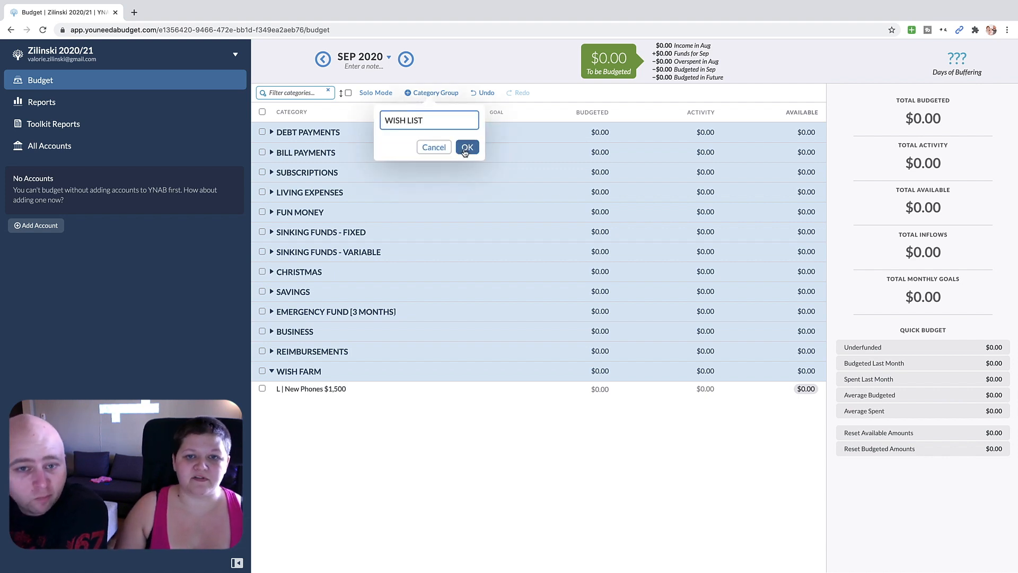
pyautogui.click(467, 147)
pyautogui.moveTo(297, 132); pyautogui.dragTo(303, 413)
# Step: Add the categories M | Charging Station $160 and M | Hue Light Strip $130 to the WISH LIST group
pyautogui.click(320, 407)
pyautogui.write('M')
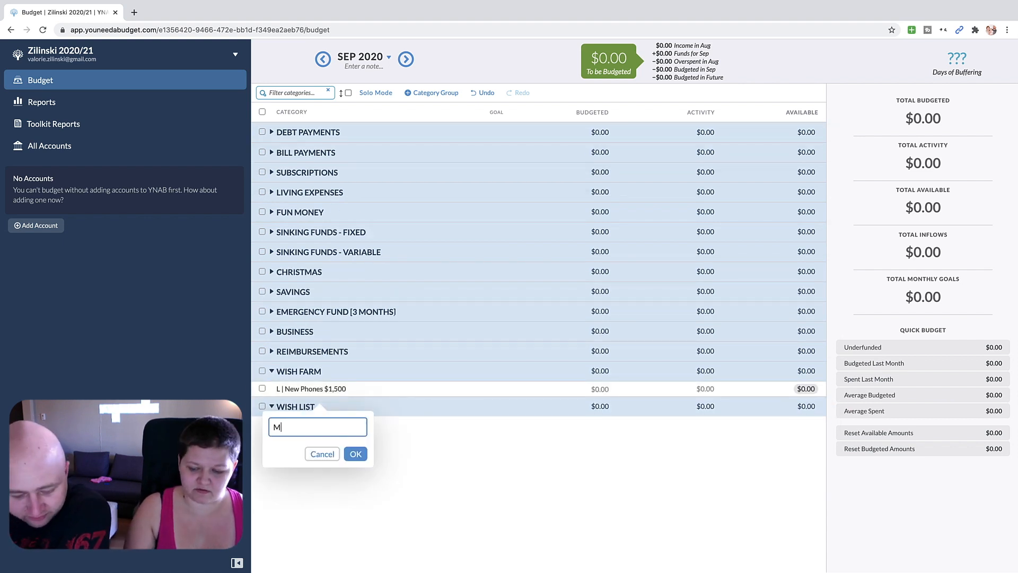
pyautogui.write(' | Charging Station $160')
pyautogui.press('Return')
pyautogui.write('M | Hue Light Strip $130')
pyautogui.press('Return')
# Step: Add M | Coffee Maker $200 and M | 5 Hue Light Bulbs to WISH LIST, and collapse the WISH LIST and WISH FARM groups
pyautogui.click(321, 406)
pyautogui.write('M | Coffee Maker')
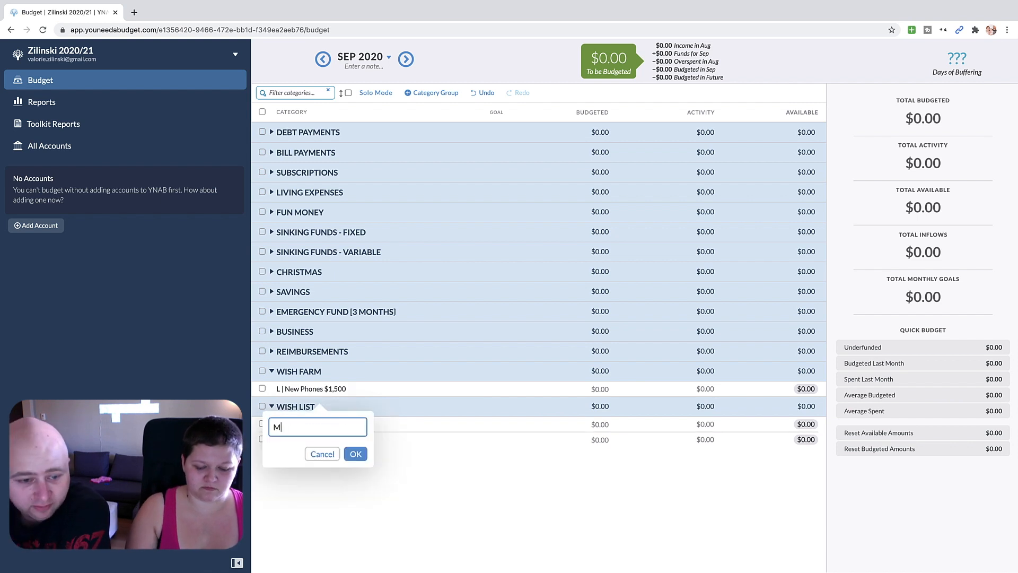
pyautogui.write(' $200')
pyautogui.press('Return')
pyautogui.click(320, 407)
pyautogui.write('M | 5 Hue Light Bulbs')
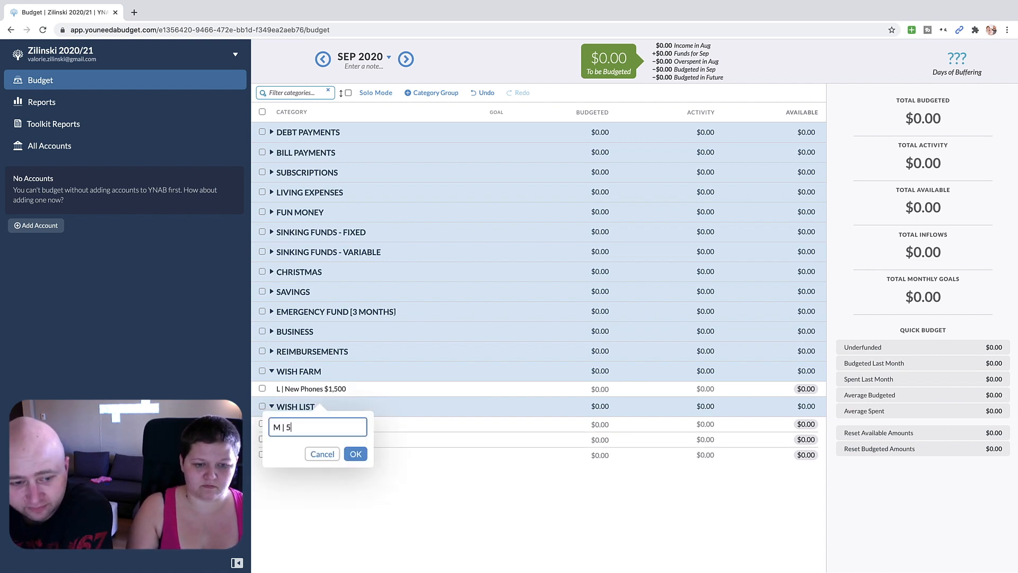
pyautogui.press('Return')
pyautogui.click(271, 406)
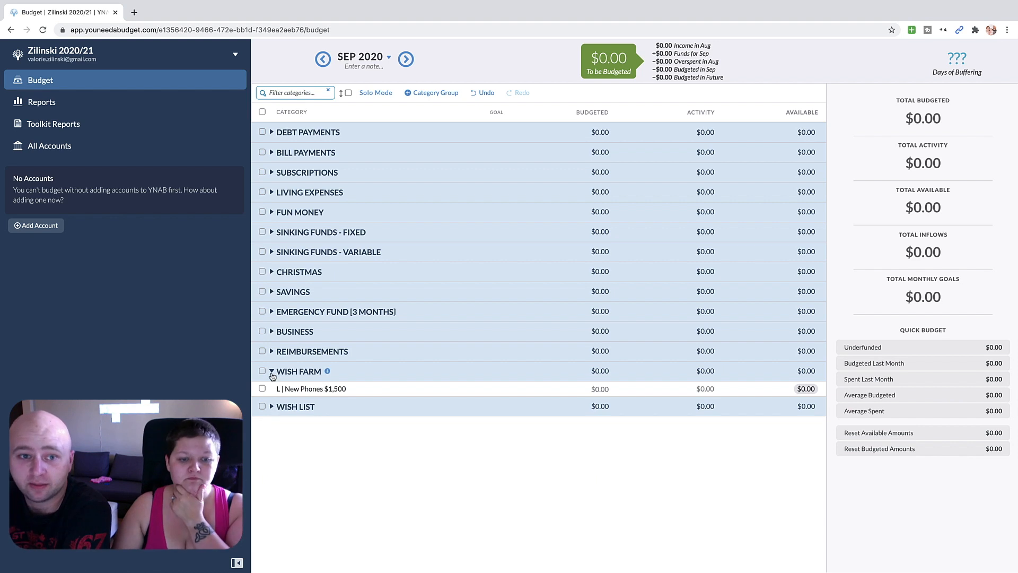
pyautogui.click(271, 372)
# Step: Create a category group named WISH GRANTED in capital letters
pyautogui.click(434, 93)
pyautogui.write('Wis')
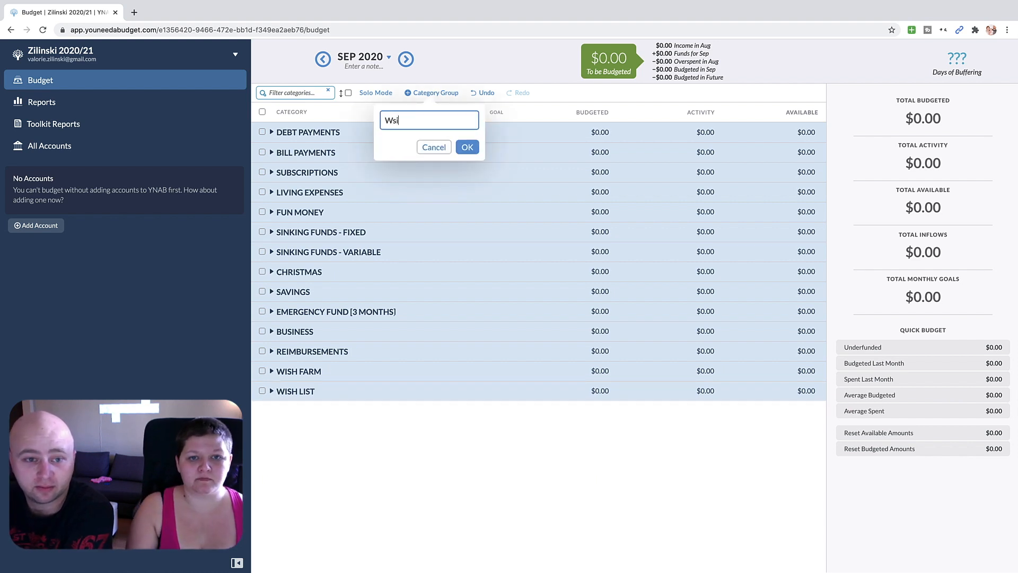
pyautogui.write('h Granted')
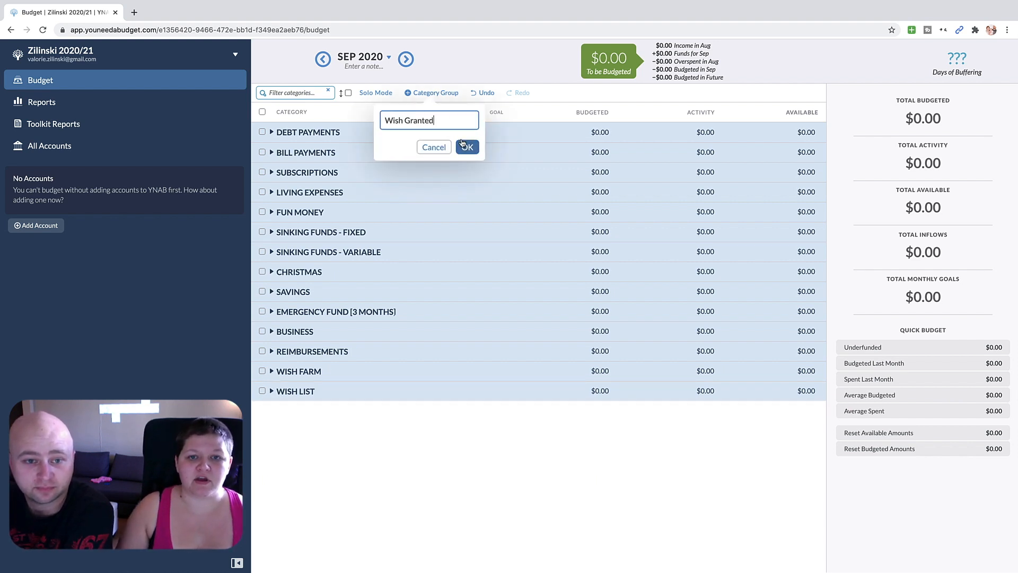
pyautogui.press('super+a')
pyautogui.write('WI')
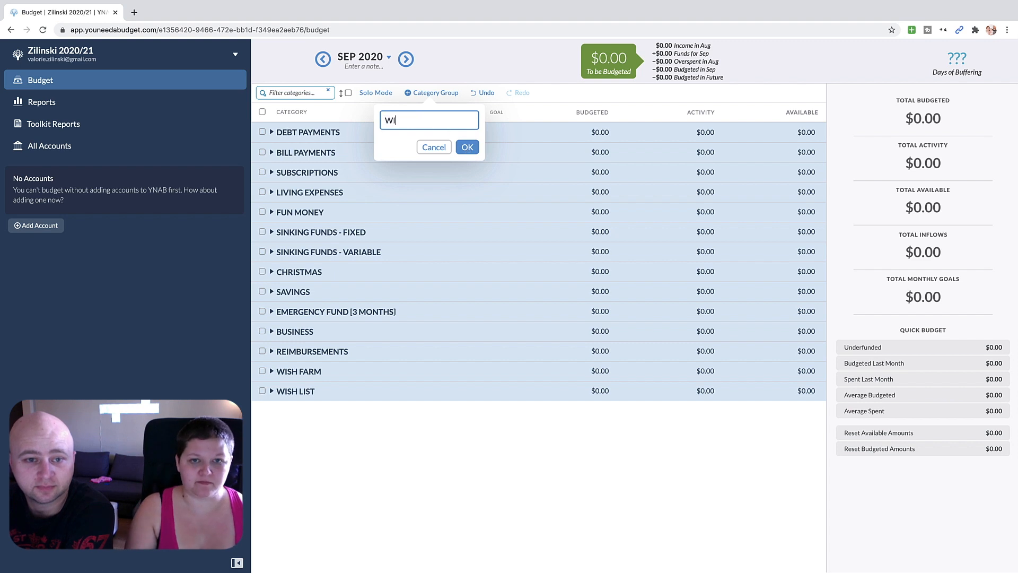
pyautogui.write('SH GRANTE')
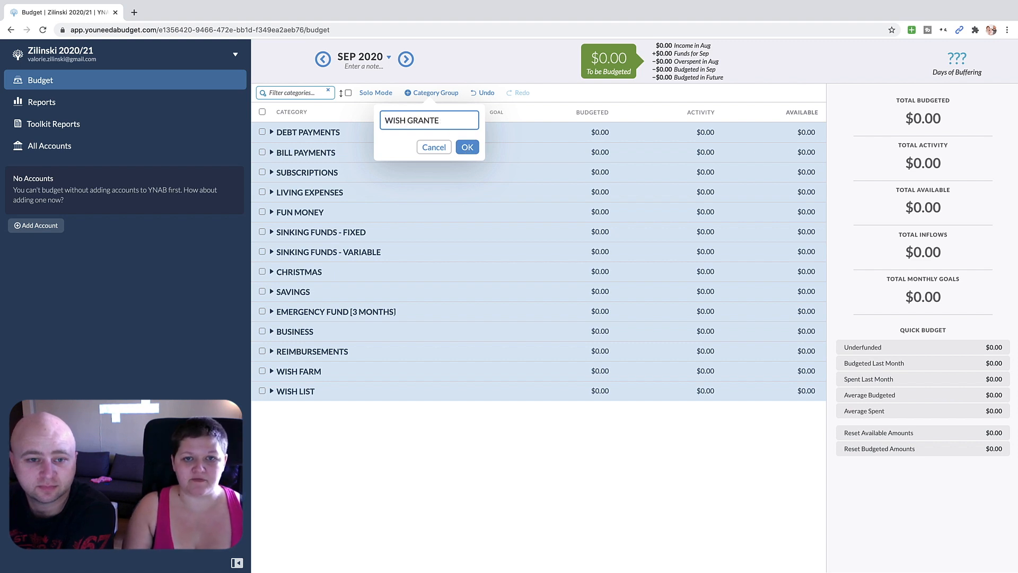
# Step: Finish creating the WISH GRANTED category group and move it below WISH LIST
pyautogui.write('SD')
pyautogui.press('Return')
pyautogui.moveTo(291, 132); pyautogui.dragTo(297, 433)
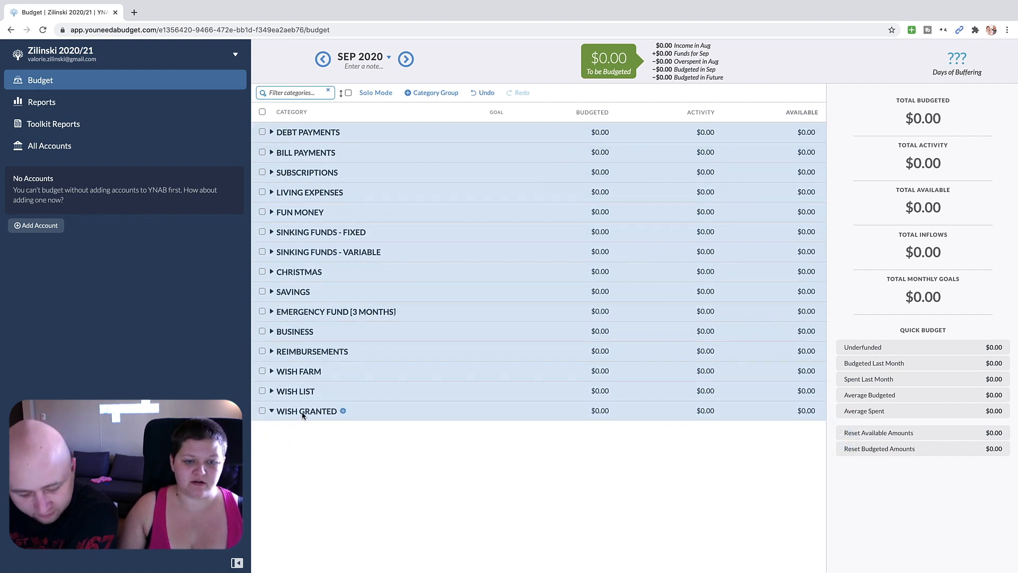
# Step: Hide the WISH GRANTED category group and restore it from the hidden categories
pyautogui.click(302, 413)
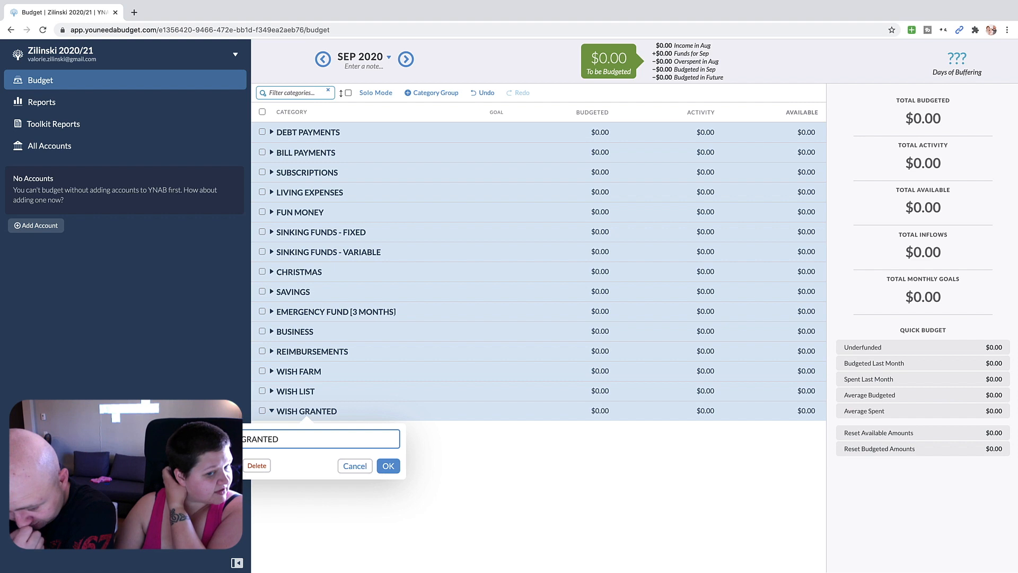
pyautogui.click(227, 465)
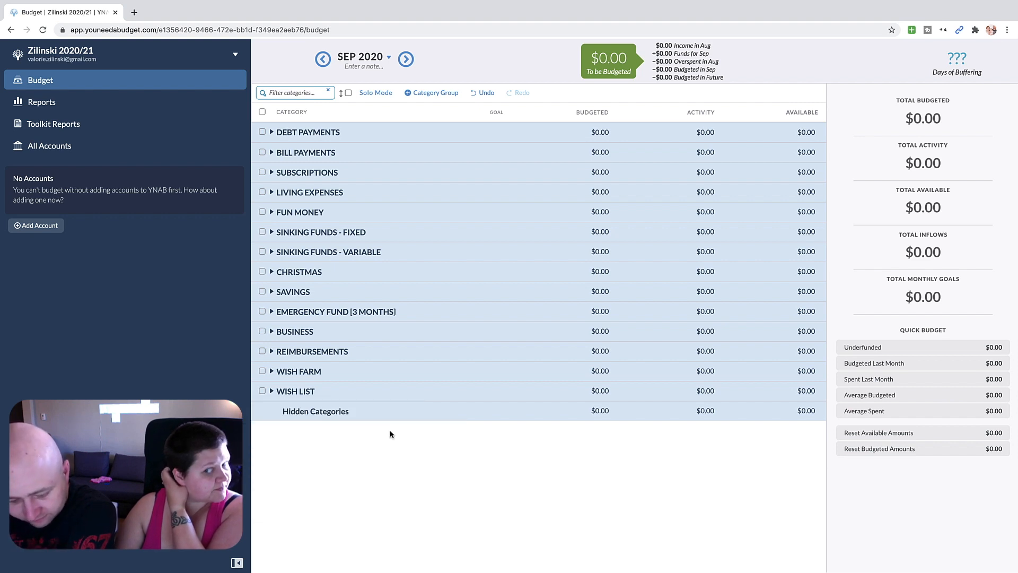
pyautogui.rightClick(297, 412)
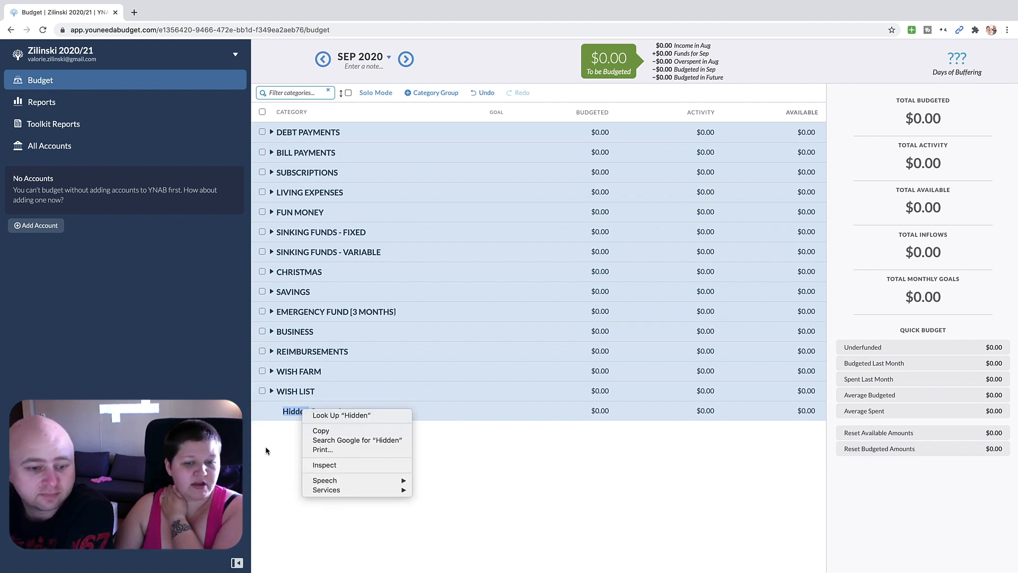
pyautogui.click(268, 450)
pyautogui.click(295, 417)
pyautogui.click(295, 365)
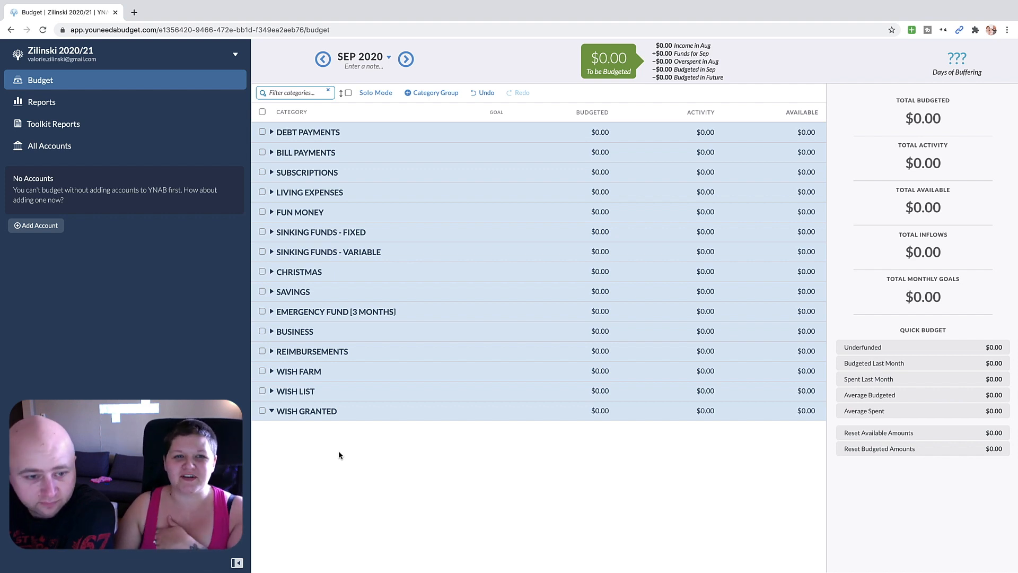
# Step: Create a monthly needed-for-spending goal of 320 for Debt Snowball in the DEBT PAYMENTS group
pyautogui.click(271, 133)
pyautogui.click(320, 150)
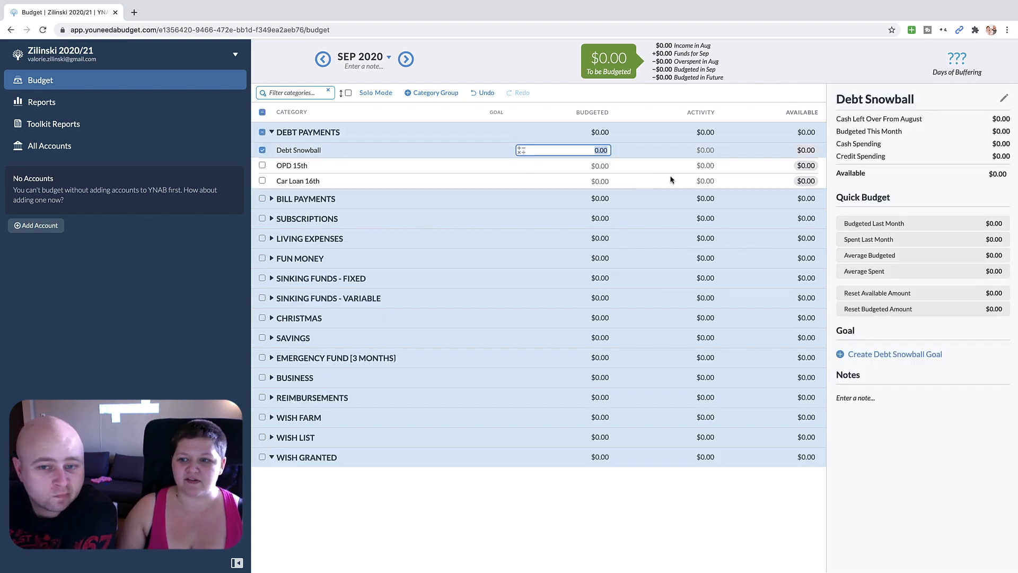
pyautogui.click(896, 354)
pyautogui.write('320')
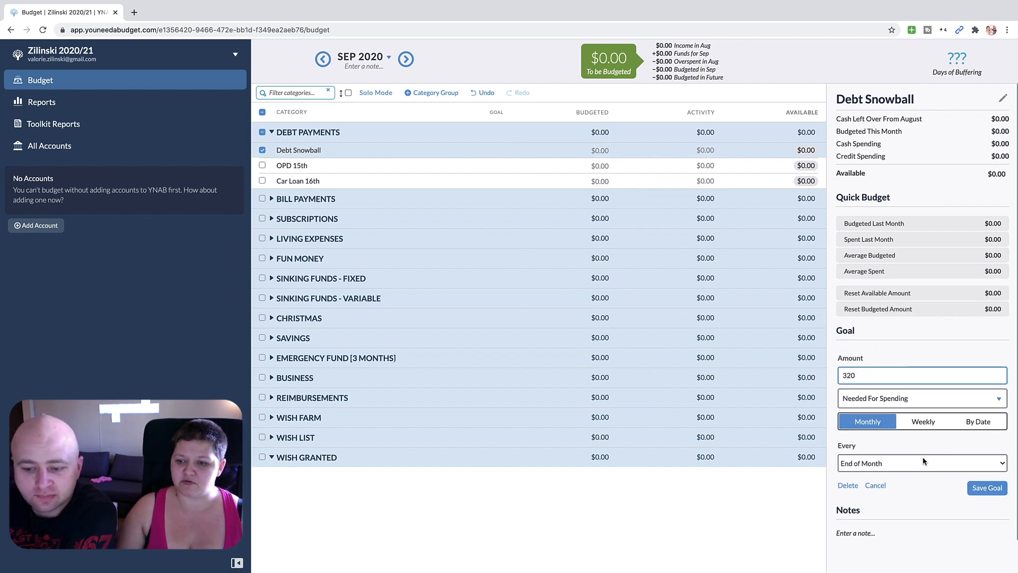
pyautogui.click(986, 487)
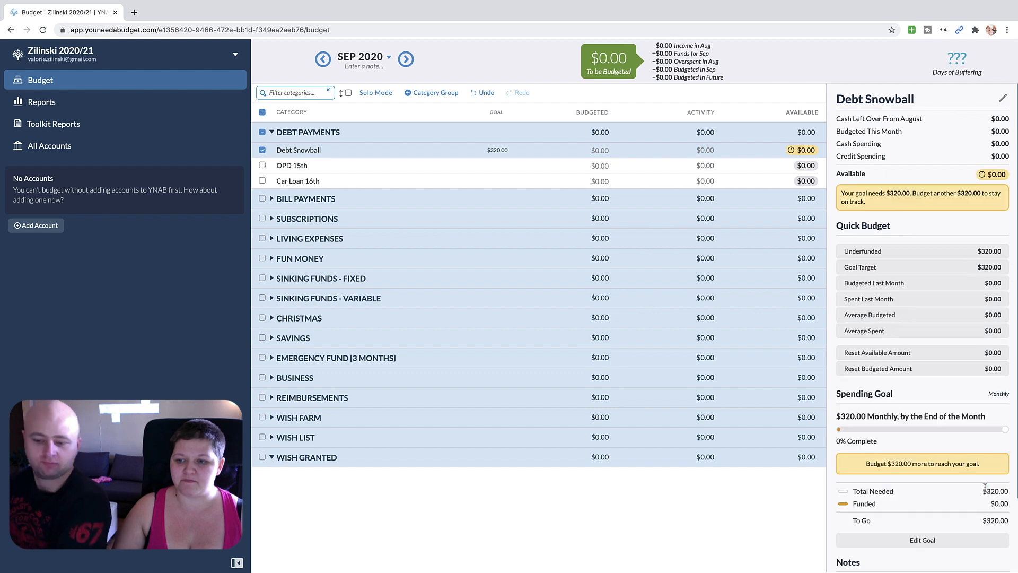
# Step: Create a monthly needed-for-spending goal of 700 for the OPD 15th category
pyautogui.click(574, 165)
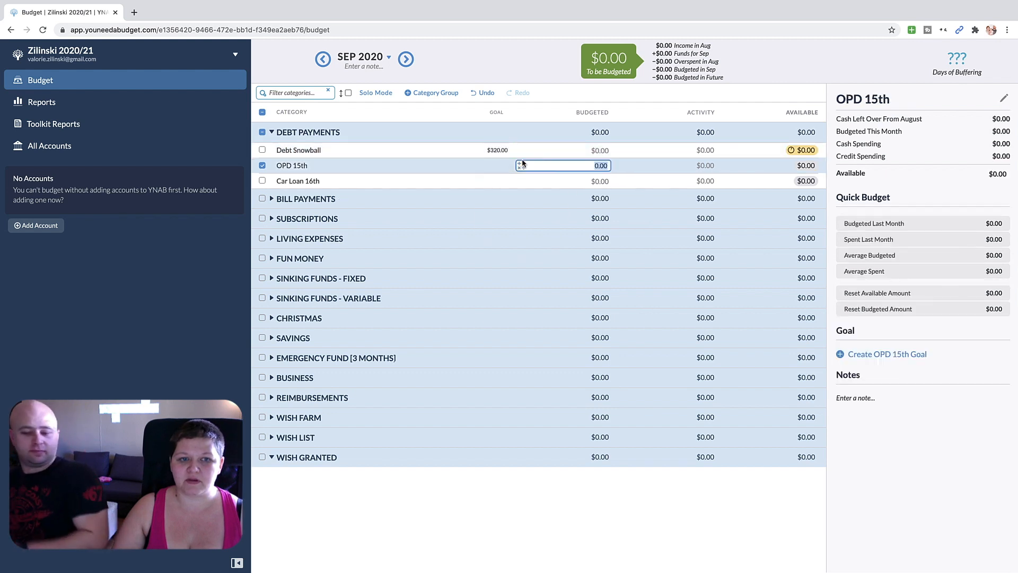
pyautogui.click(886, 354)
pyautogui.click(882, 375)
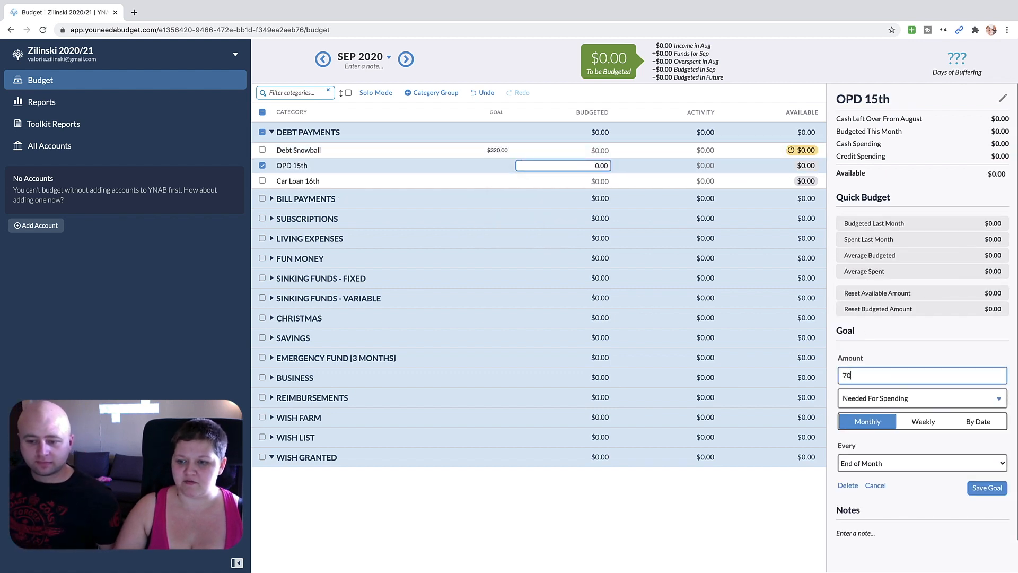
pyautogui.write('700')
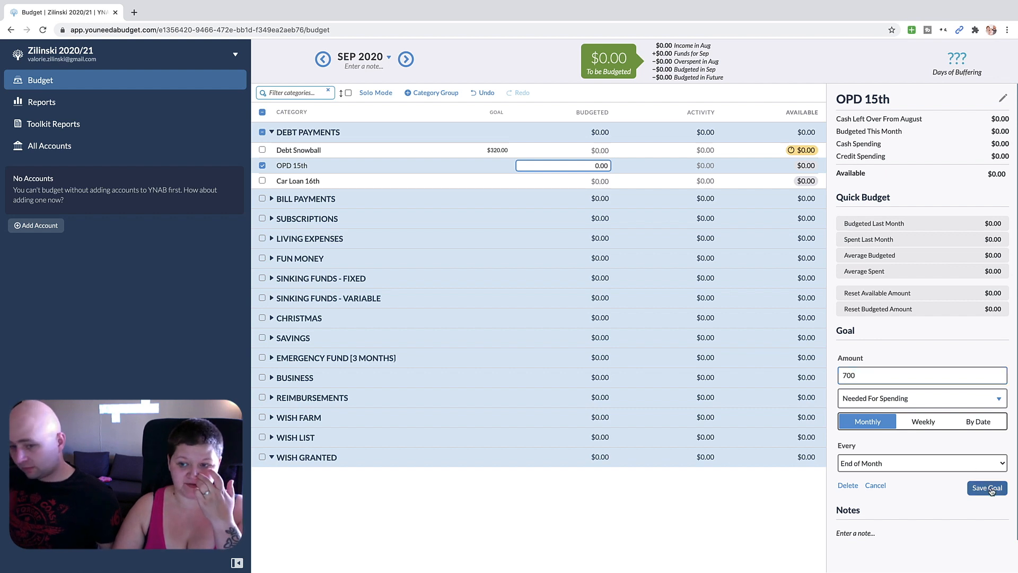
pyautogui.click(986, 487)
# Step: Create a monthly needed-for-spending goal of 501.75 for the Car Loan 16th category
pyautogui.click(589, 181)
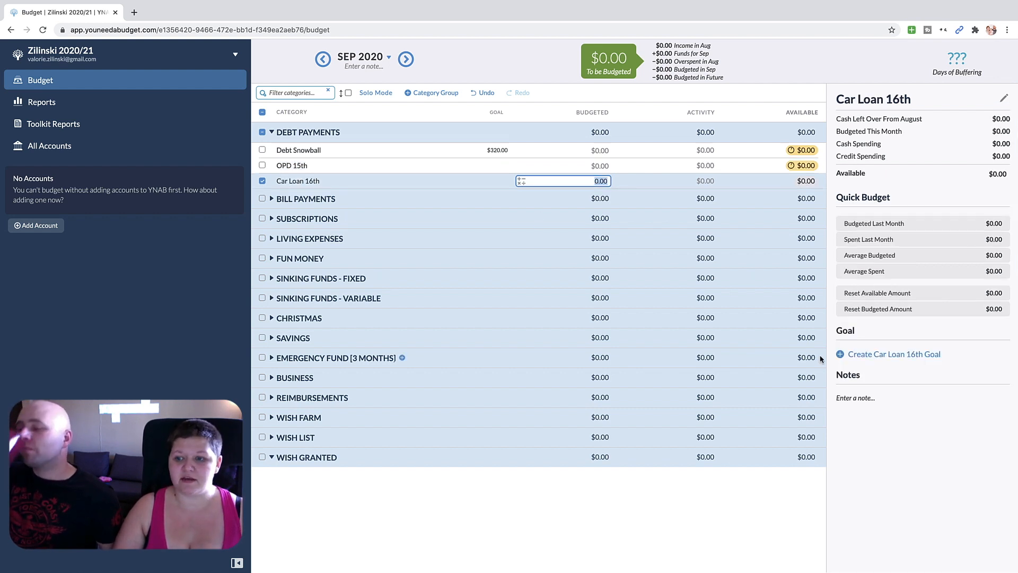
pyautogui.click(874, 357)
pyautogui.write('501.75')
pyautogui.click(987, 487)
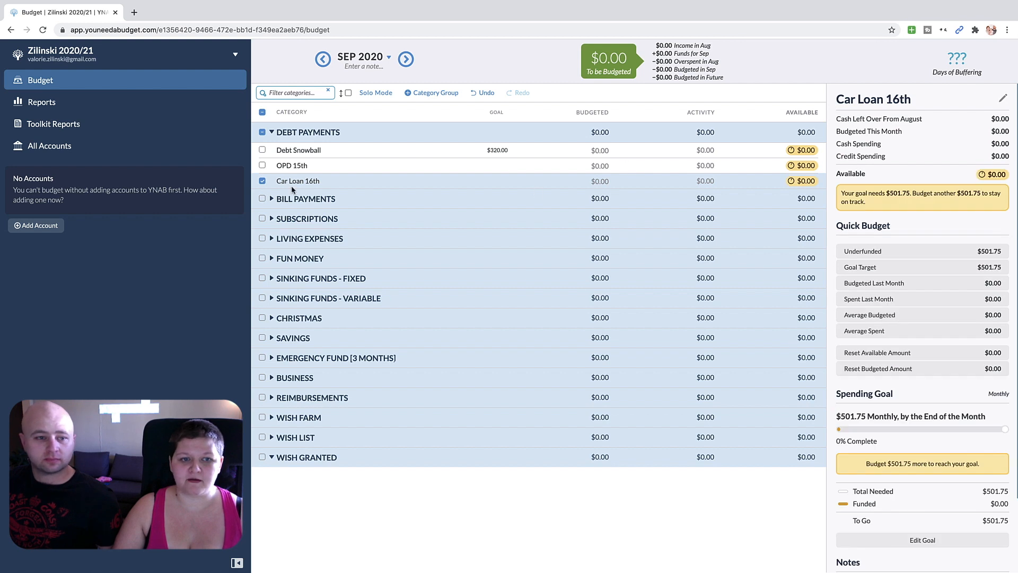
# Step: Create a monthly spending goal of 1190 for Rent 1st - AP in the BILL PAYMENTS group
pyautogui.click(271, 199)
pyautogui.click(602, 216)
pyautogui.click(874, 356)
pyautogui.write('1190')
pyautogui.click(987, 487)
# Step: Create a monthly spending goal of 20 for the Gym (bi-weekly) - AP category
pyautogui.click(601, 232)
pyautogui.click(873, 357)
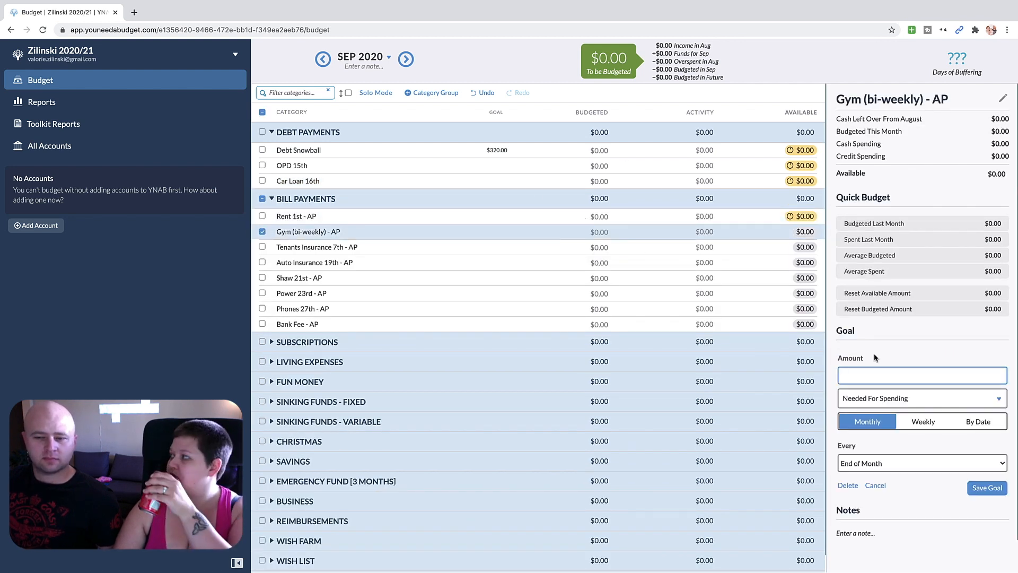
pyautogui.write('20')
pyautogui.click(987, 487)
# Step: Create a monthly spending goal of 26 for the Tenants Insurance 7th - AP category
pyautogui.click(602, 248)
pyautogui.click(874, 356)
pyautogui.write('26.00')
pyautogui.press('BackSpace')
pyautogui.press('BackSpace')
pyautogui.press('BackSpace')
pyautogui.click(986, 487)
# Step: Create monthly spending goals of 195 for Auto Insurance 19th - AP and 112 for Shaw 21st - AP
pyautogui.click(602, 263)
pyautogui.click(874, 357)
pyautogui.write('195')
pyautogui.click(987, 487)
pyautogui.click(602, 278)
pyautogui.click(874, 356)
pyautogui.write('112')
pyautogui.click(1000, 493)
# Step: Create a monthly spending goal of 100 for the Power 23rd - AP category
pyautogui.click(602, 293)
pyautogui.click(896, 355)
pyautogui.write('100')
pyautogui.click(987, 487)
# Step: Create monthly spending goals of 250 for Phones 27th - AP and 10 for Bank Fee - AP
pyautogui.click(602, 308)
pyautogui.click(880, 355)
pyautogui.write('200')
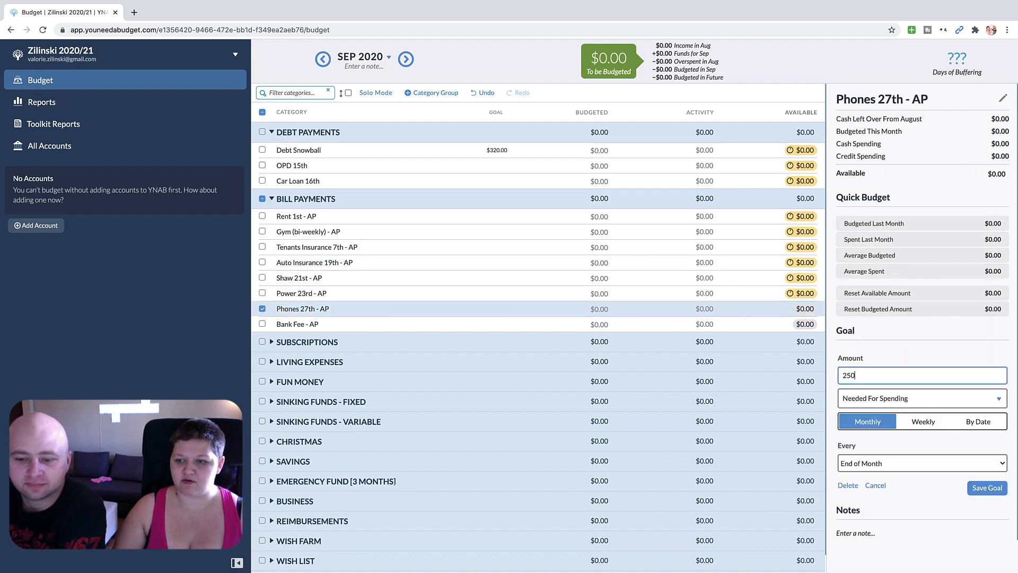
pyautogui.click(893, 354)
pyautogui.write('10')
pyautogui.click(987, 488)
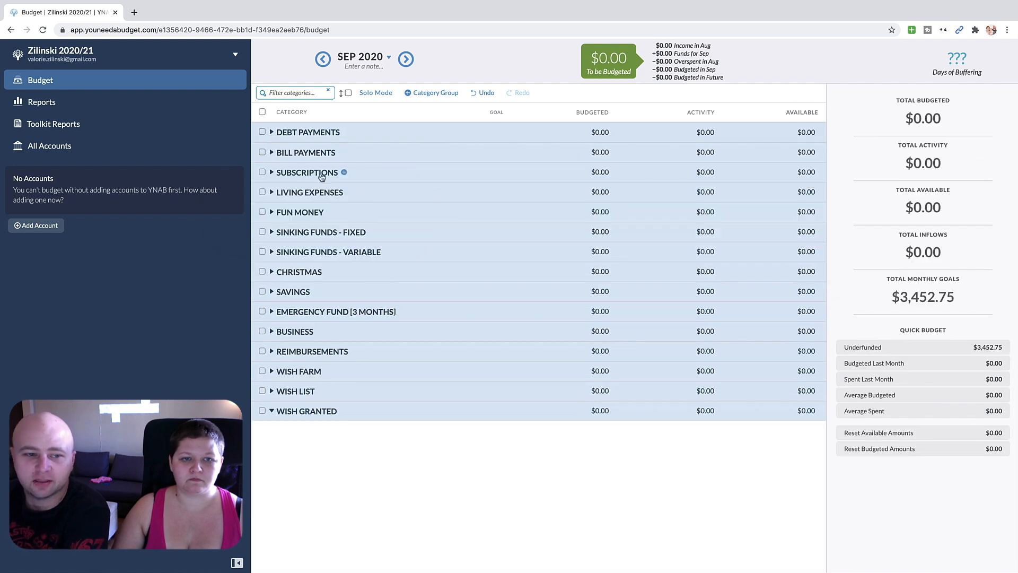
# Step: Create a monthly spending goal of 15 for Audible 1st in the SUBSCRIPTIONS group
pyautogui.click(524, 172)
pyautogui.click(617, 190)
pyautogui.click(877, 355)
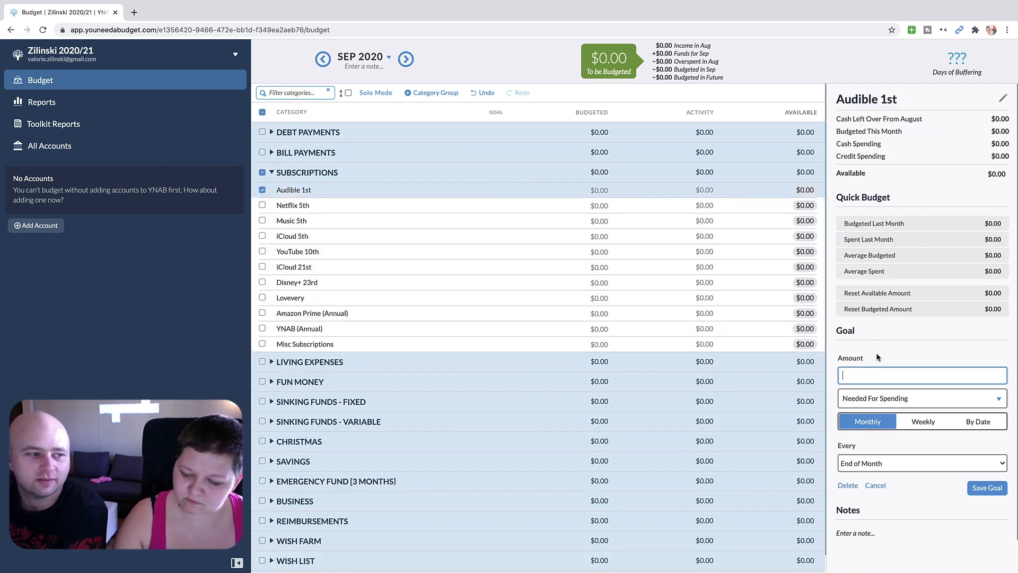
pyautogui.write('15')
pyautogui.click(987, 487)
# Step: Create monthly spending goals of 18 for Netflix 5th and 14 for Music 5th
pyautogui.click(604, 205)
pyautogui.click(914, 354)
pyautogui.write('18')
pyautogui.click(986, 488)
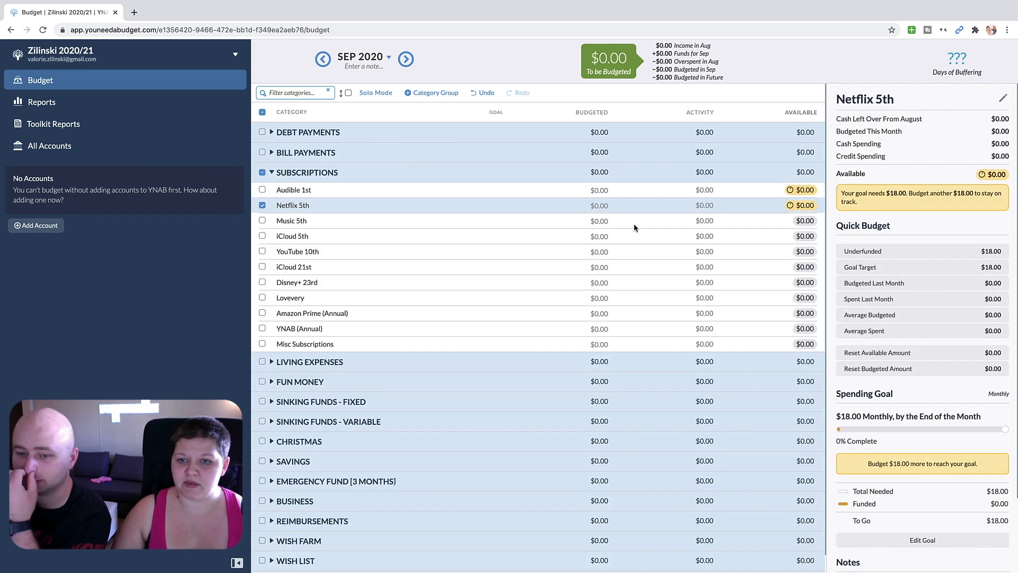
pyautogui.click(606, 222)
pyautogui.click(902, 355)
pyautogui.write('14')
pyautogui.click(985, 487)
# Step: Create monthly spending goals of 5 for iCloud 5th and 12 for YouTube 10th
pyautogui.click(604, 236)
pyautogui.click(869, 355)
pyautogui.write('3')
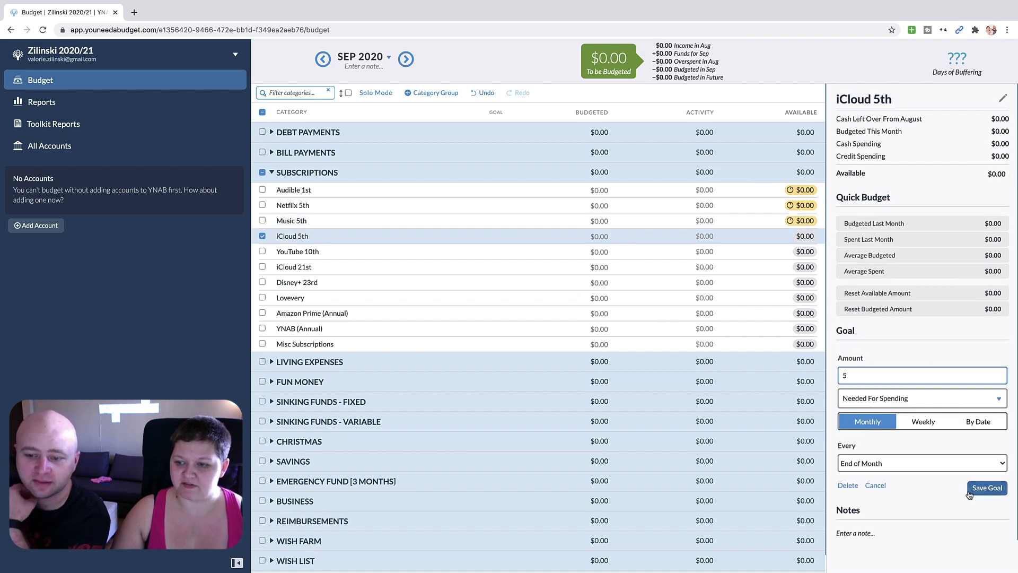
pyautogui.click(975, 490)
pyautogui.click(604, 252)
pyautogui.click(922, 354)
pyautogui.write('12')
pyautogui.click(986, 487)
# Step: Create a monthly spending goal of 2 for iCloud 21st, keeping its budgeted amount at 0
pyautogui.click(602, 267)
pyautogui.write('2')
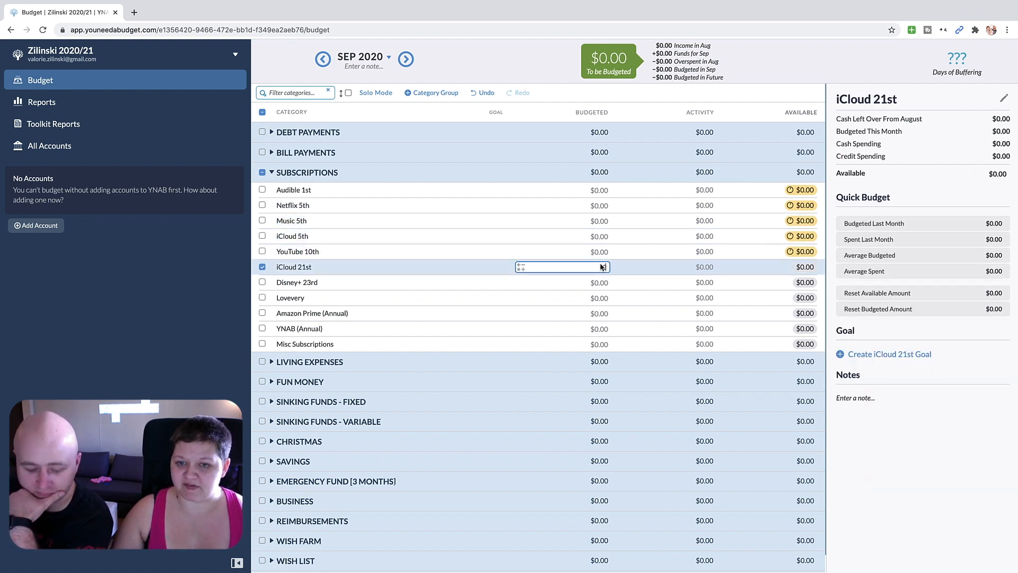
pyautogui.press('Return')
pyautogui.write('0')
pyautogui.click(853, 355)
pyautogui.write('2')
pyautogui.click(985, 487)
# Step: Create monthly spending goals of 10 for Disney+ 23rd and 40 for Lovevery
pyautogui.click(604, 282)
pyautogui.click(862, 355)
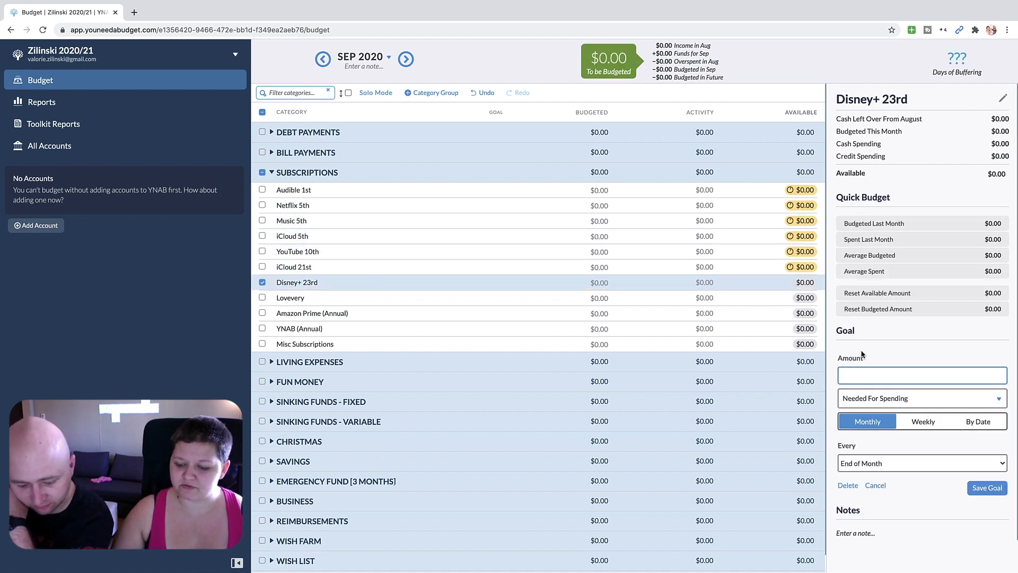
pyautogui.write('10')
pyautogui.click(984, 487)
pyautogui.click(604, 298)
pyautogui.click(870, 354)
pyautogui.write('40')
pyautogui.click(985, 487)
# Step: Set up a by-date spending goal of 83 for Amazon Prime (Annual), due August 1, 2021
pyautogui.click(605, 314)
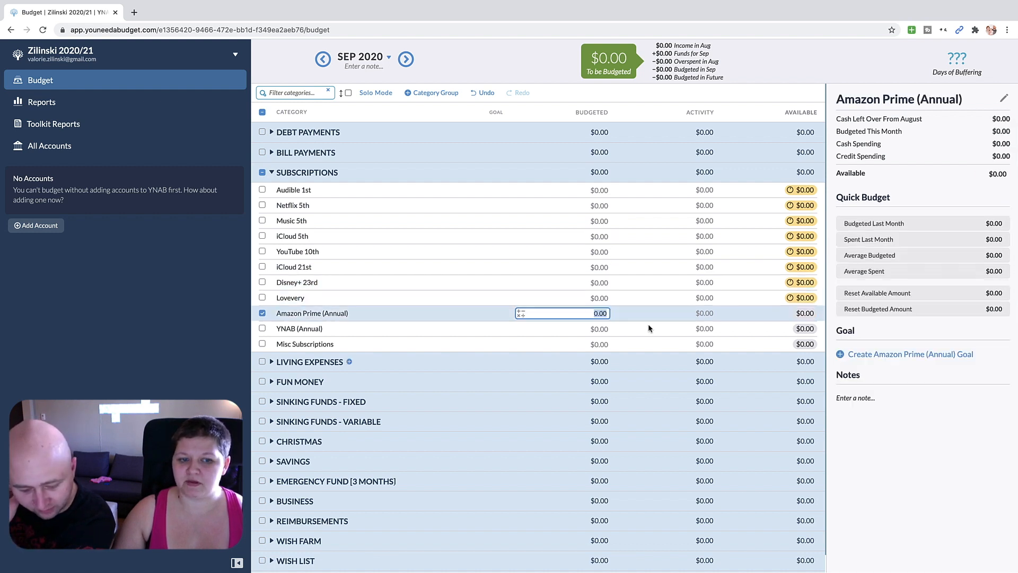
pyautogui.click(884, 355)
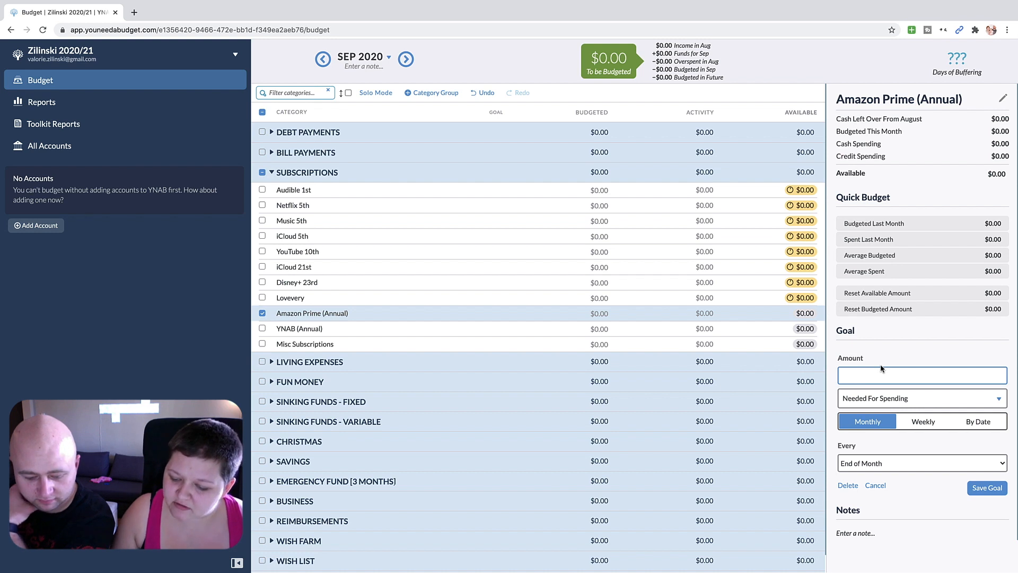
pyautogui.write('83')
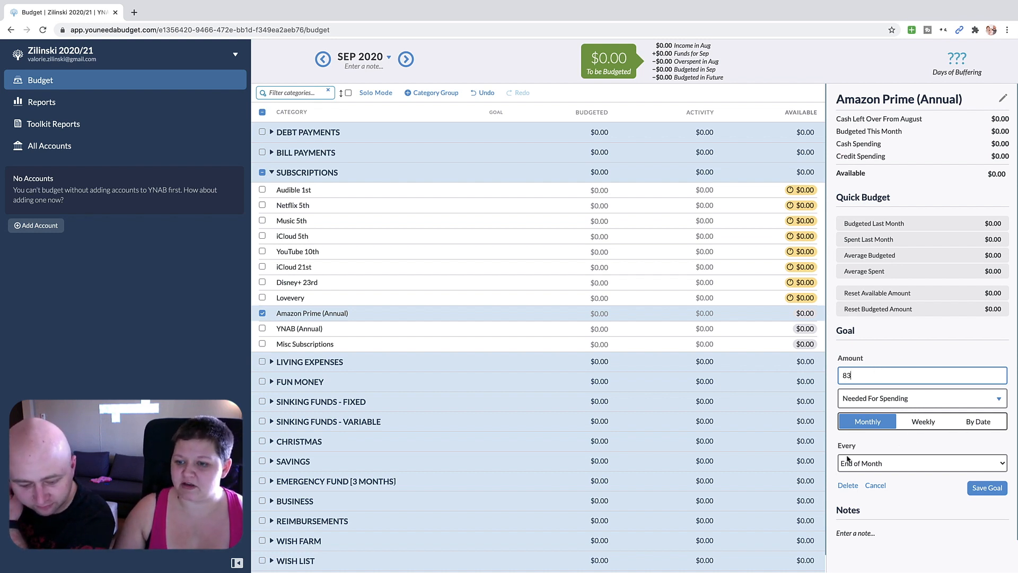
pyautogui.click(980, 422)
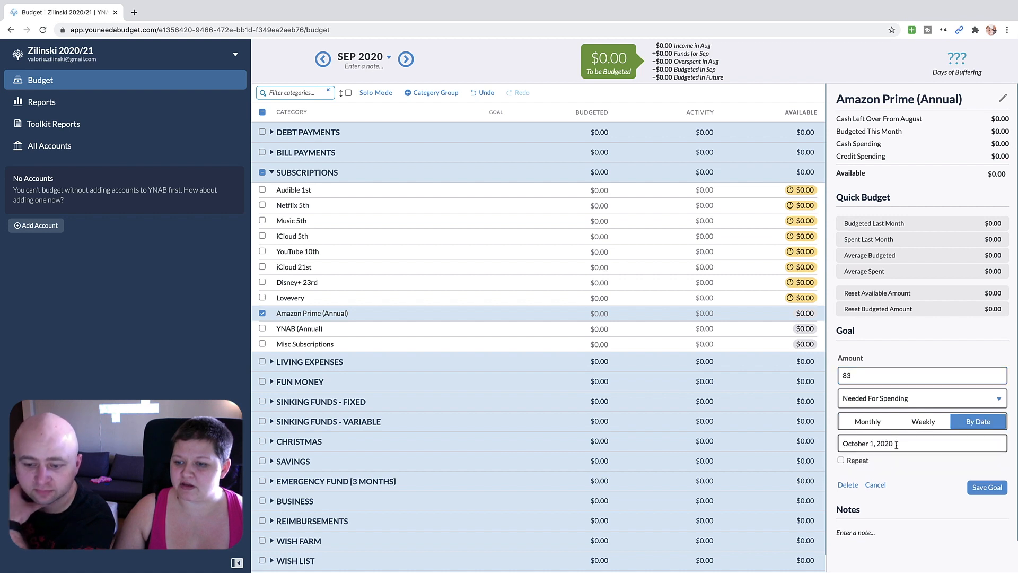
pyautogui.click(895, 444)
pyautogui.doubleClick(964, 320)
pyautogui.tripleClick(964, 320)
pyautogui.tripleClick(964, 321)
pyautogui.click(964, 322)
pyautogui.click(963, 321)
pyautogui.click(879, 352)
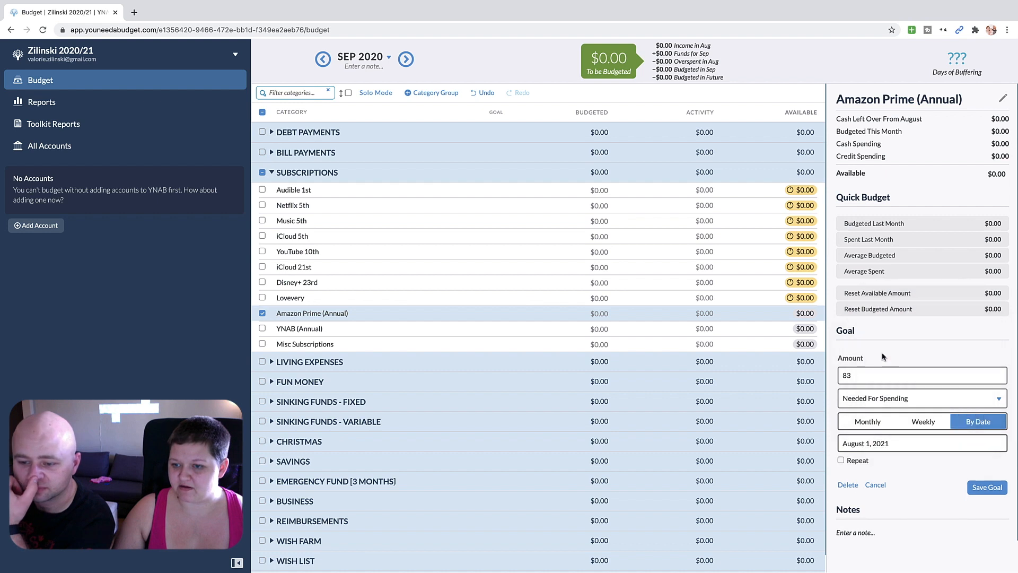
# Step: Make the Amazon Prime (Annual) goal repeat every 1 year and save it
pyautogui.click(841, 461)
pyautogui.click(949, 494)
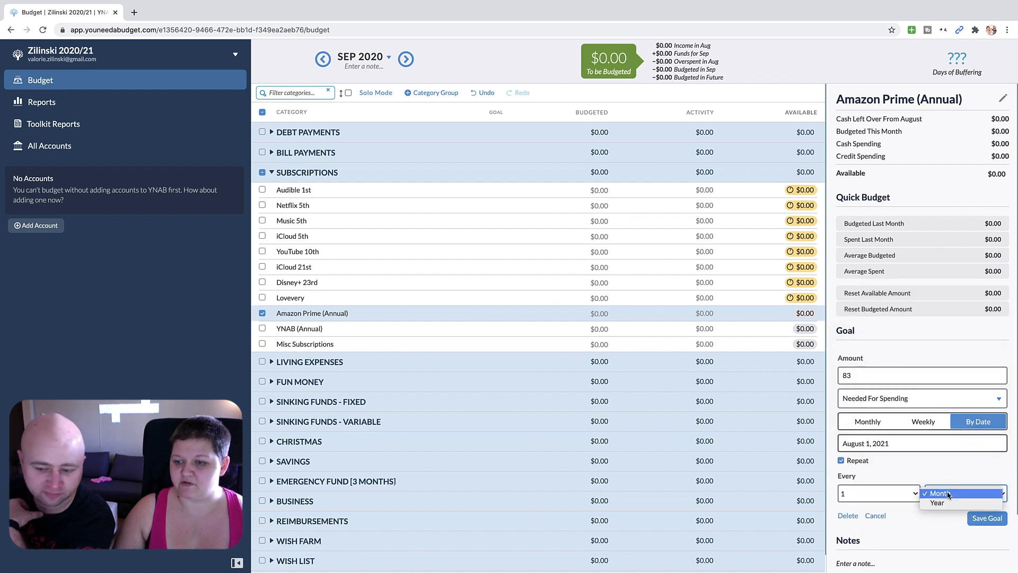
pyautogui.click(940, 504)
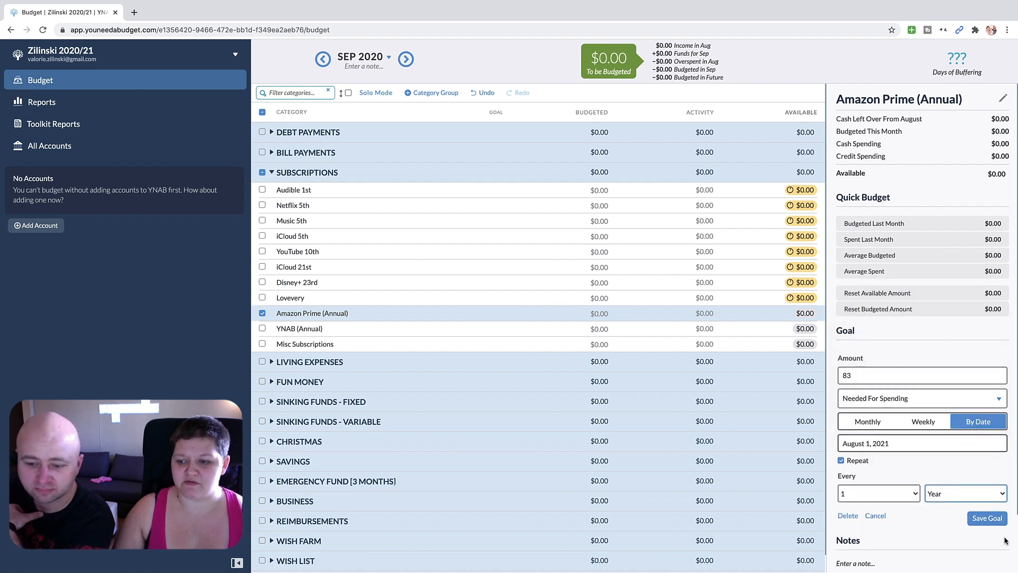
pyautogui.click(986, 518)
# Step: Set up a by-date spending goal of 70 for YNAB (Annual), due January 1, 2021
pyautogui.click(593, 329)
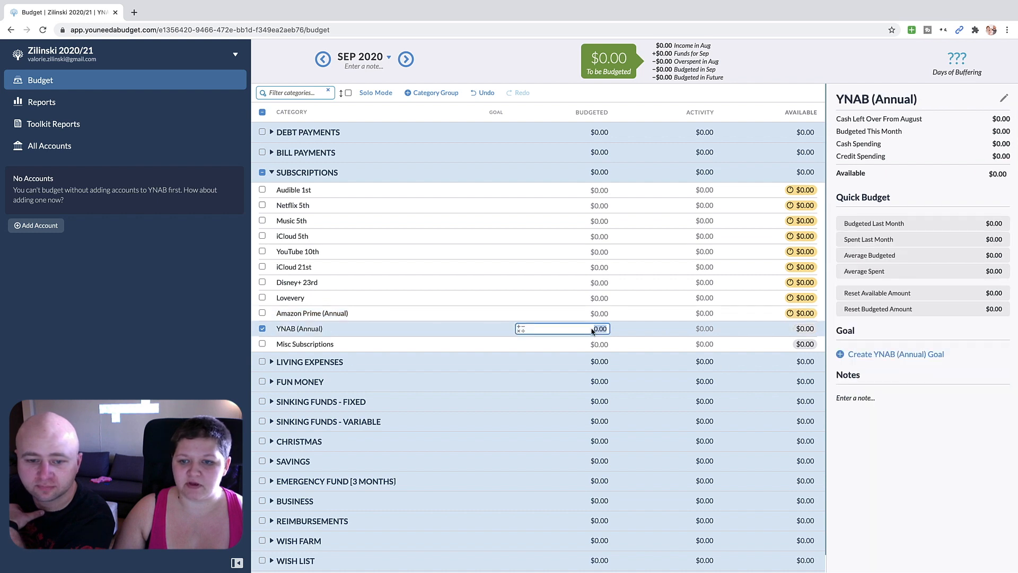
pyautogui.click(908, 354)
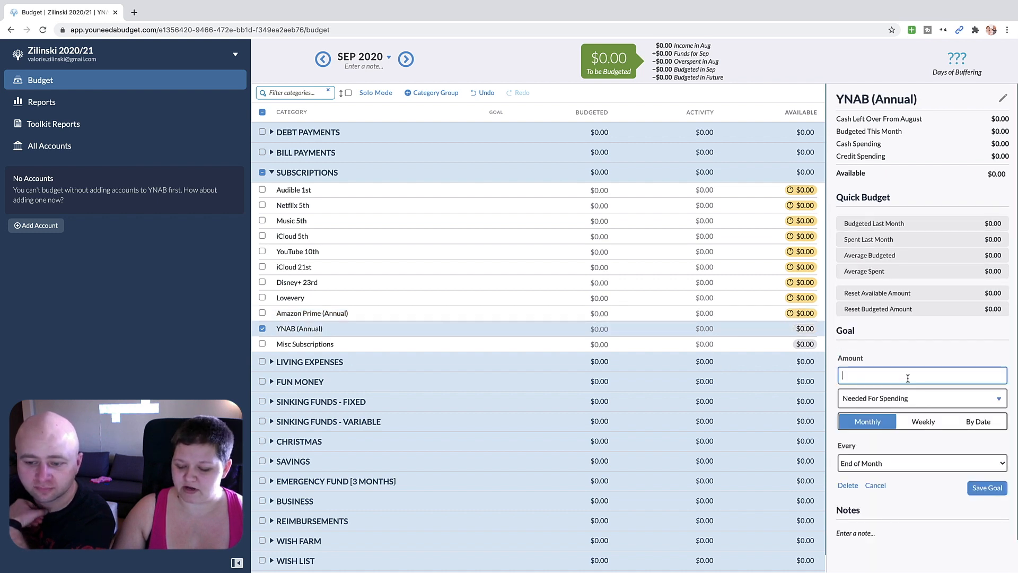
pyautogui.write('70')
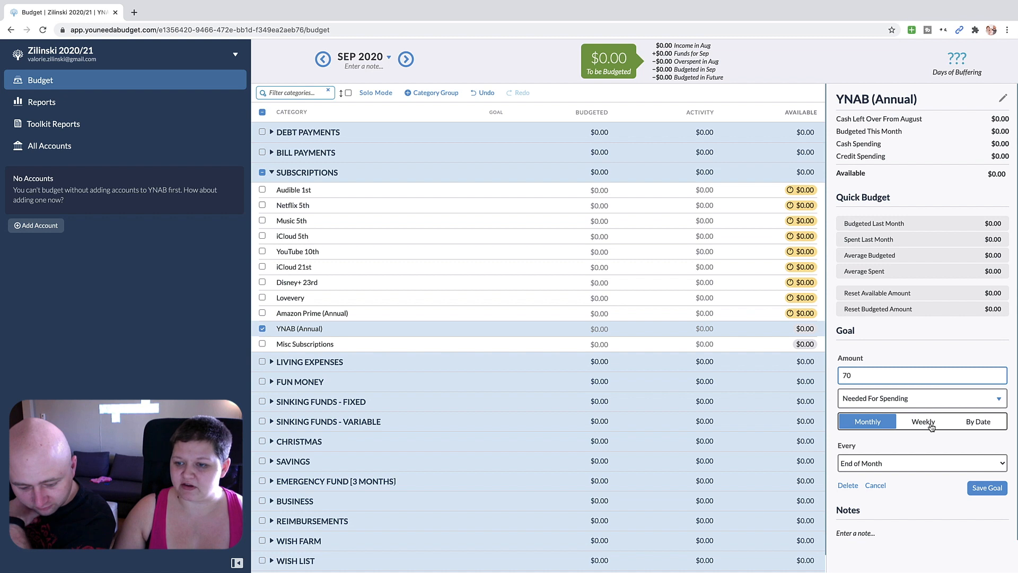
pyautogui.click(975, 427)
pyautogui.click(905, 443)
pyautogui.click(966, 319)
pyautogui.click(966, 319)
pyautogui.click(966, 320)
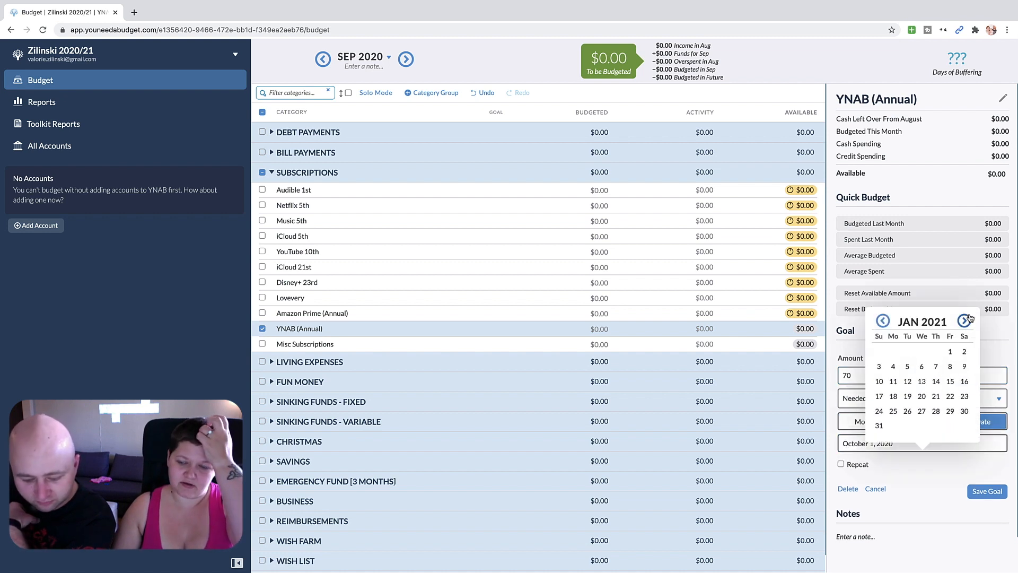
pyautogui.click(949, 351)
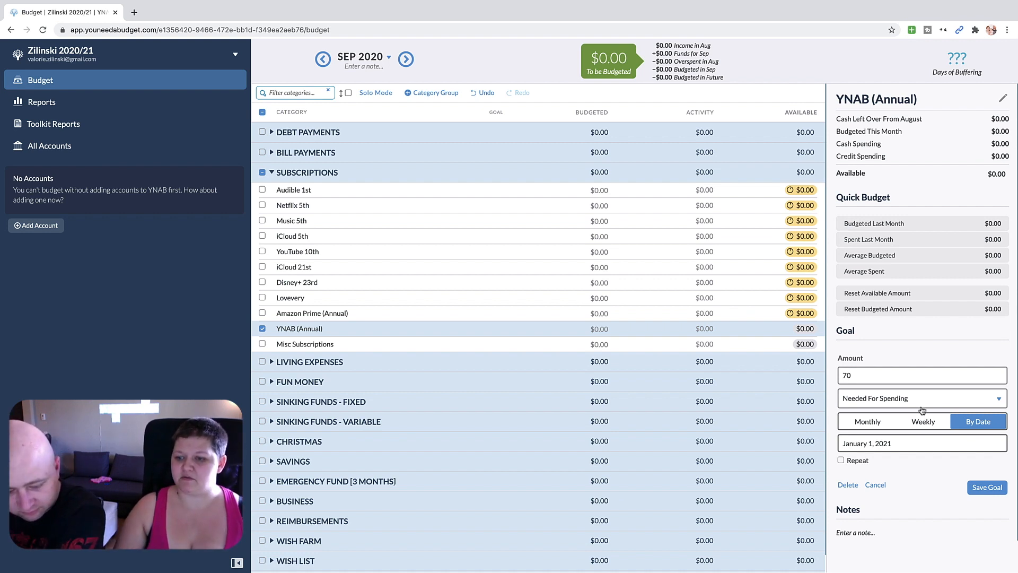
# Step: Make the YNAB (Annual) goal repeat every year and save it
pyautogui.click(870, 462)
pyautogui.click(941, 500)
pyautogui.click(937, 503)
pyautogui.click(986, 518)
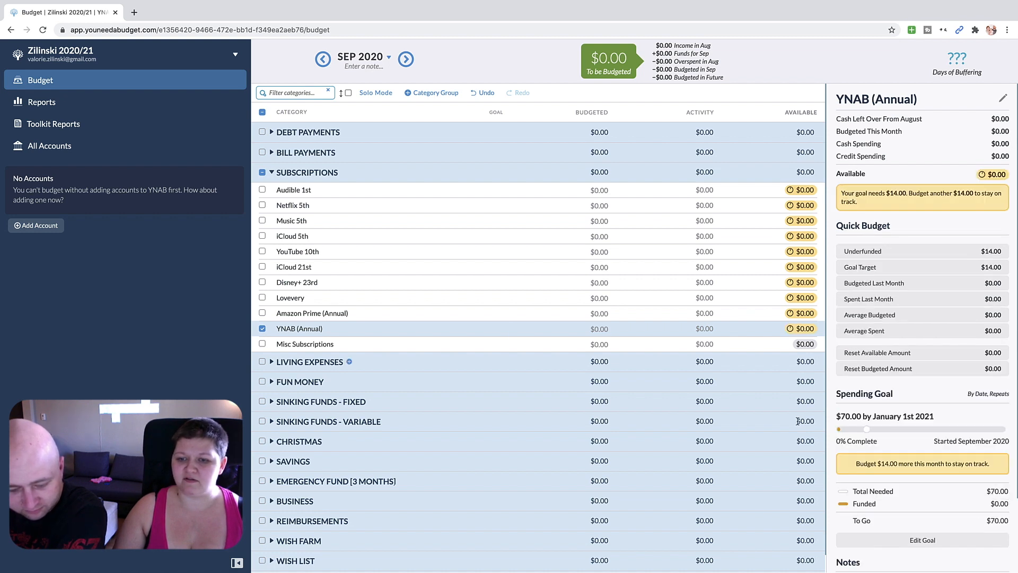
# Step: Create a monthly spending goal of 15 for the Misc Subscriptions category
pyautogui.click(603, 344)
pyautogui.click(901, 354)
pyautogui.write('15')
pyautogui.click(981, 487)
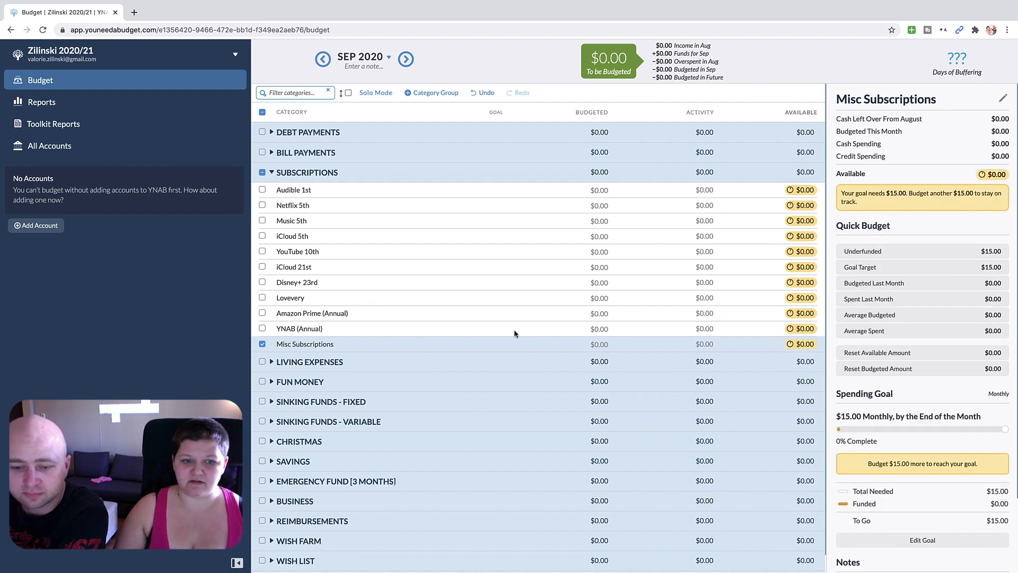
# Step: In the Living Expenses group, create a monthly spending goal of 550 for Groceries, due by the end of the month
pyautogui.click(262, 344)
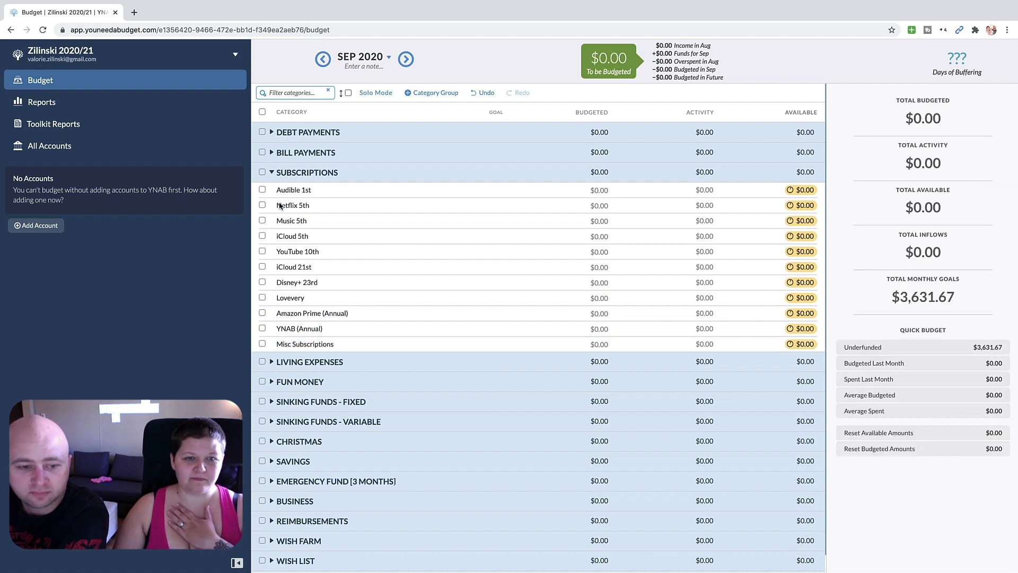
pyautogui.click(271, 172)
pyautogui.click(272, 192)
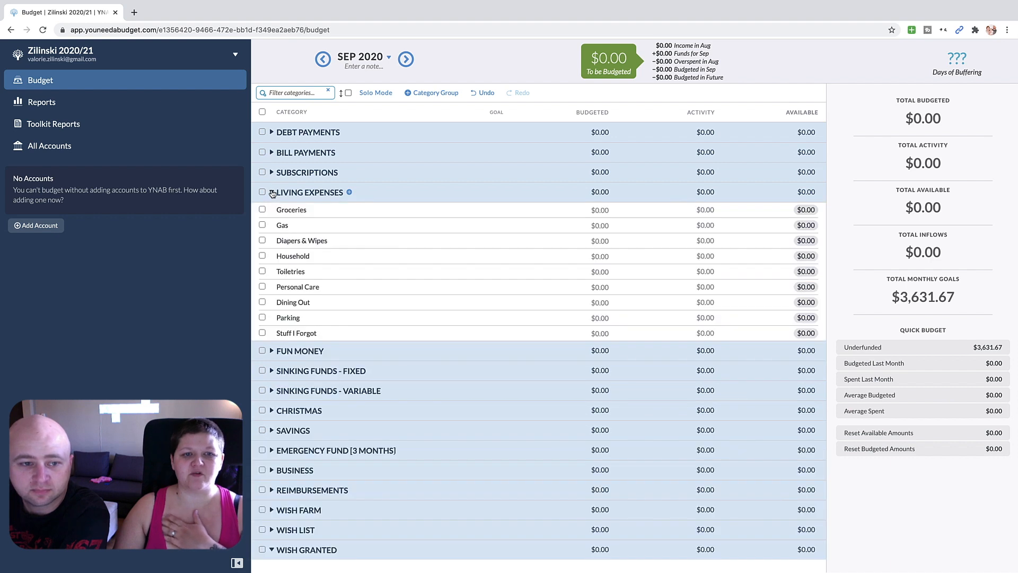
pyautogui.click(631, 206)
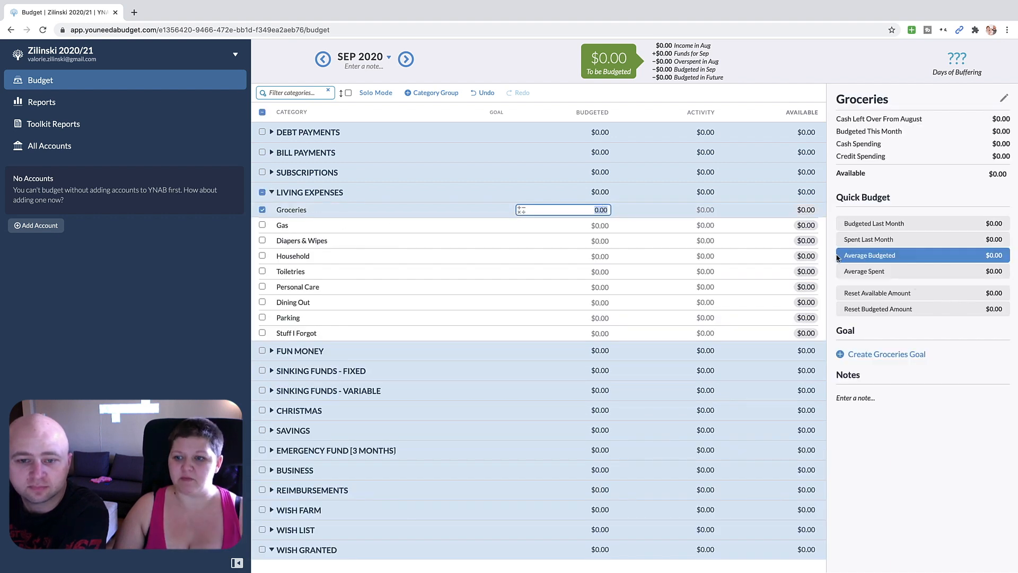
pyautogui.click(896, 354)
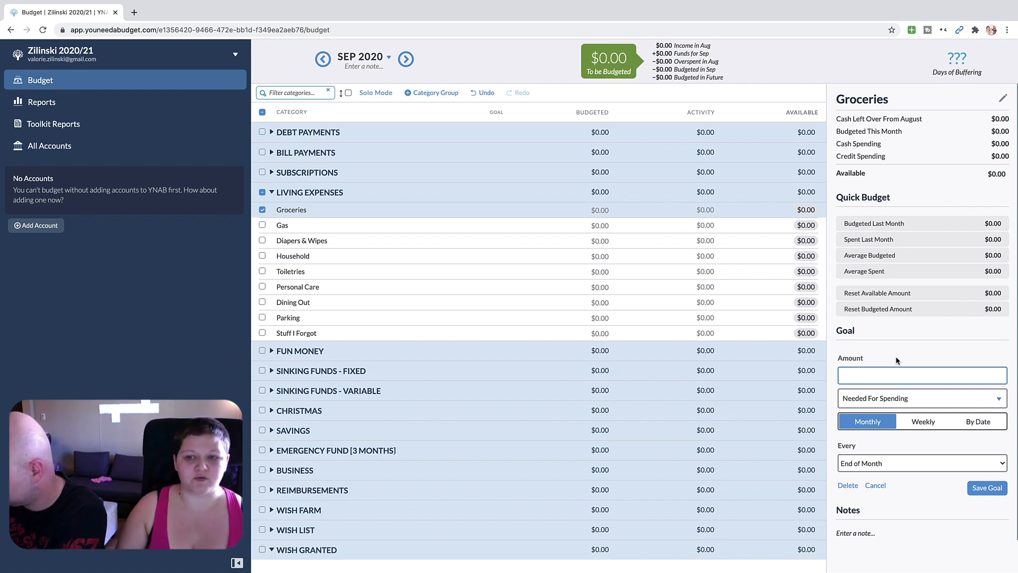
pyautogui.write('550')
pyautogui.click(988, 488)
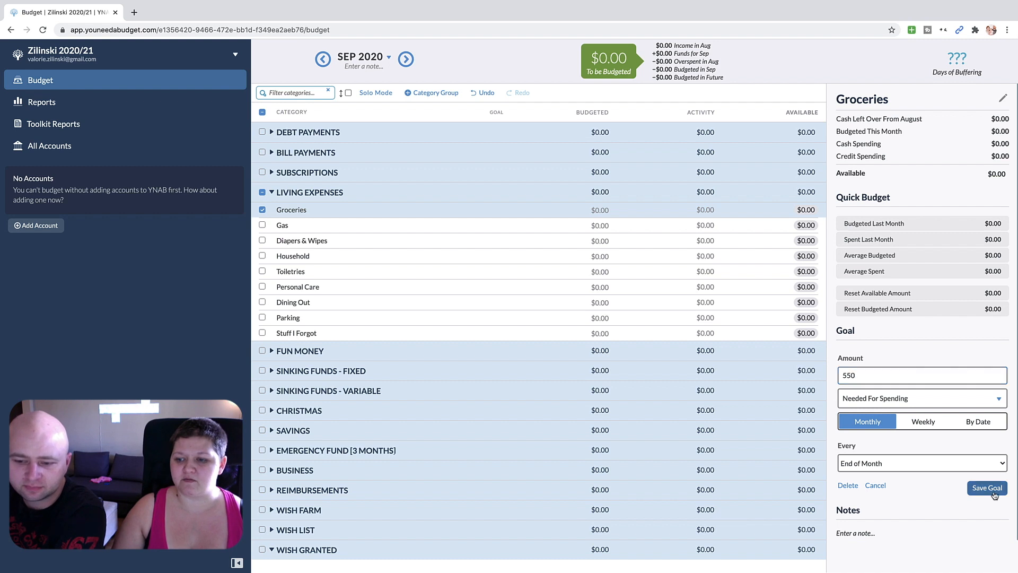
# Step: Create a monthly spending goal of 200 for the Gas category
pyautogui.click(602, 226)
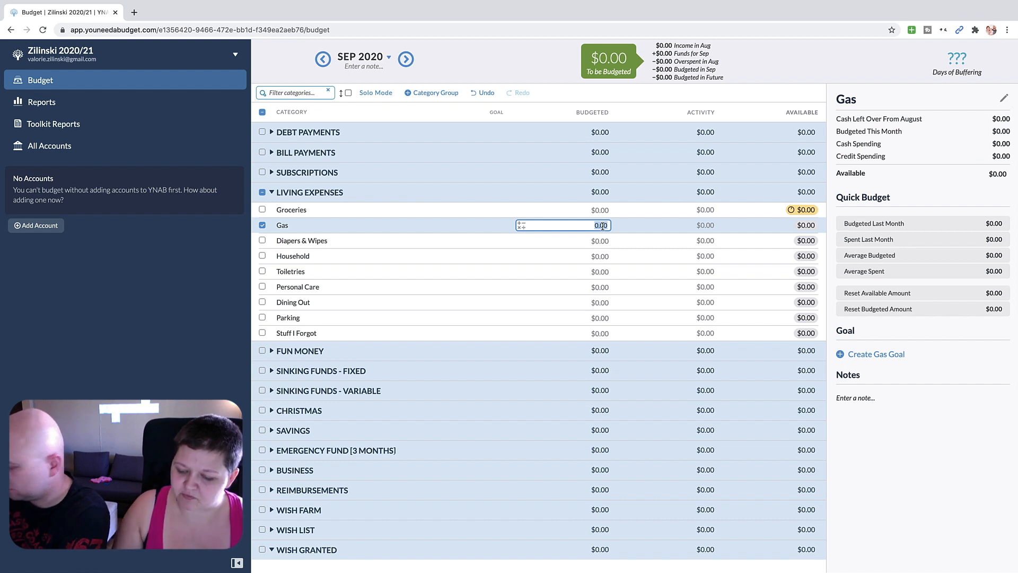
pyautogui.click(876, 354)
pyautogui.write('200')
pyautogui.click(1000, 488)
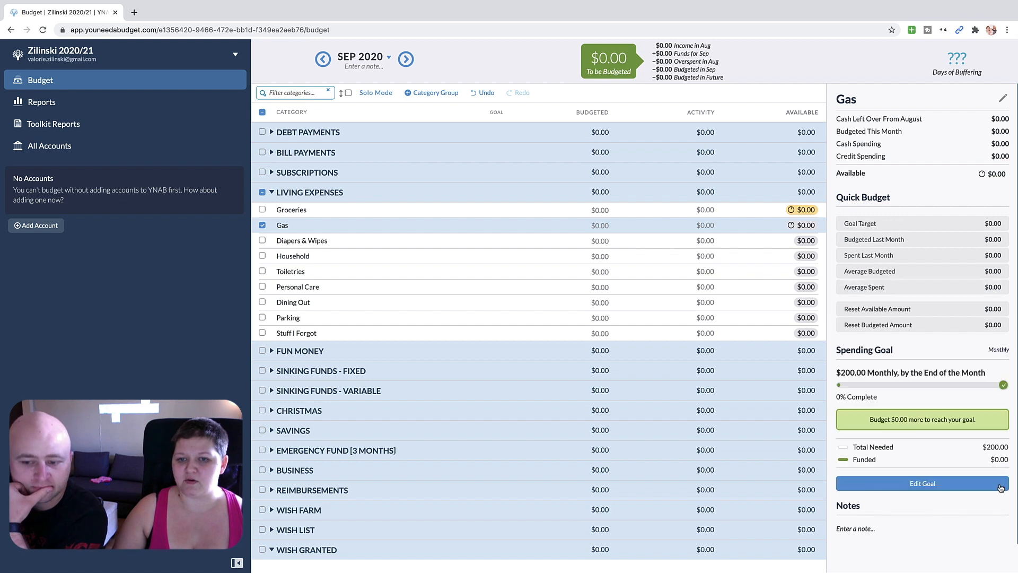
# Step: Create a monthly spending goal of 100 for the Diapers & Wipes category
pyautogui.click(602, 241)
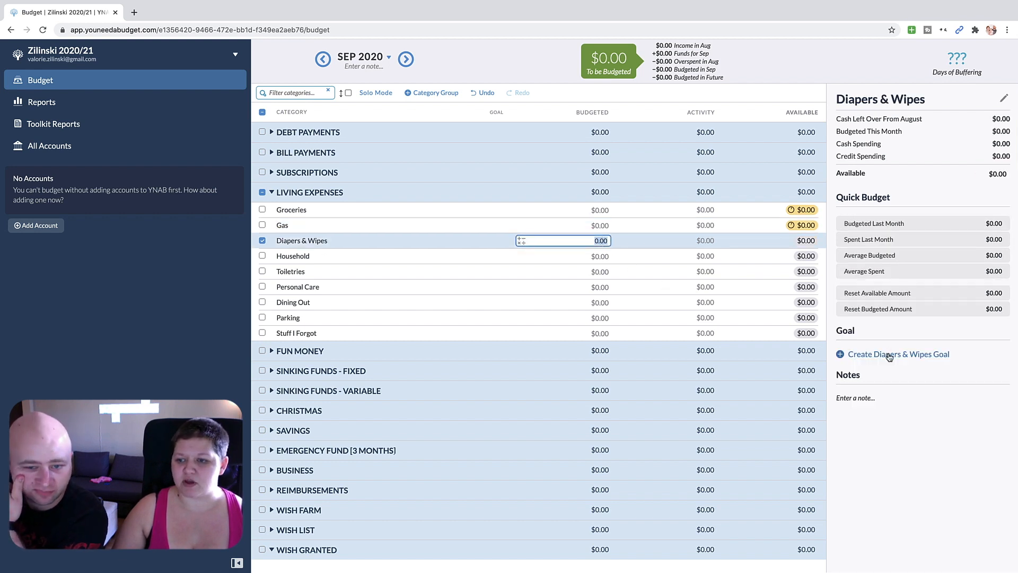
pyautogui.click(889, 354)
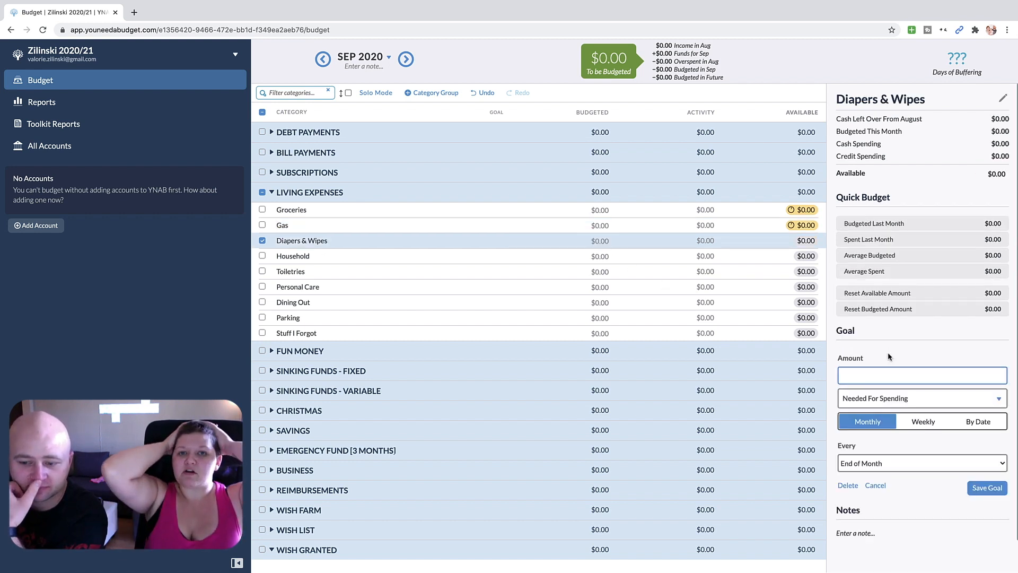
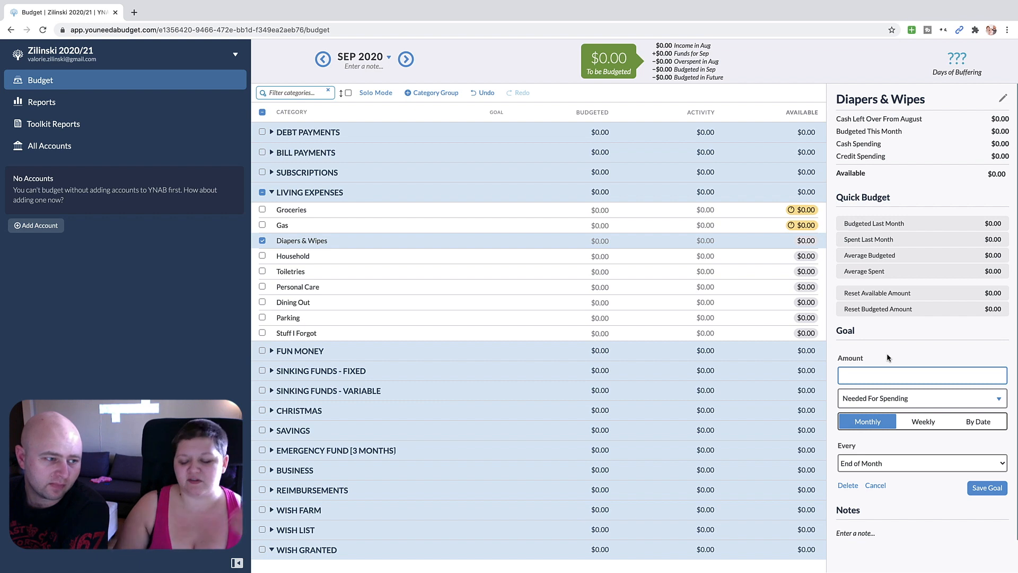
pyautogui.write('100')
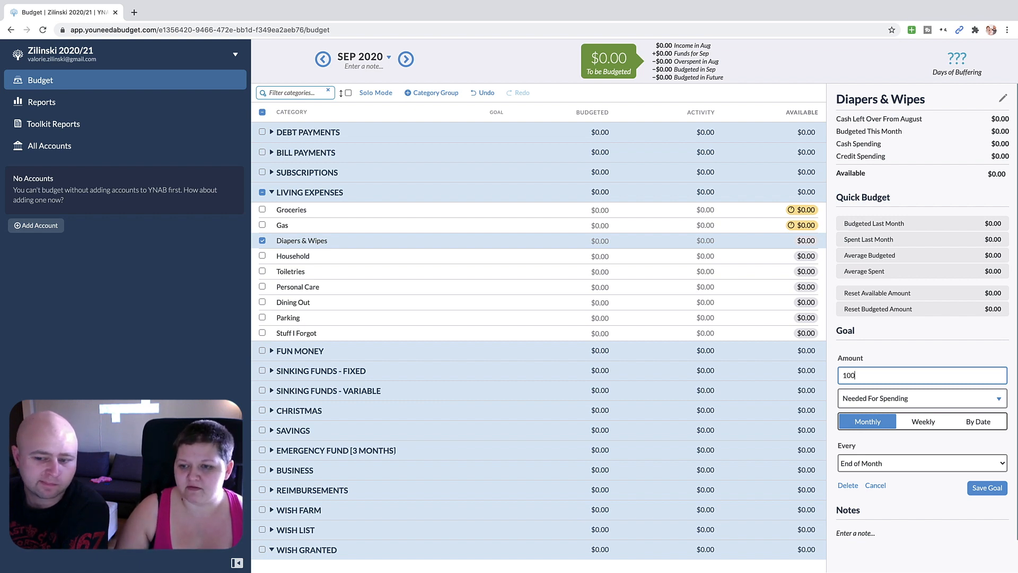
pyautogui.click(999, 491)
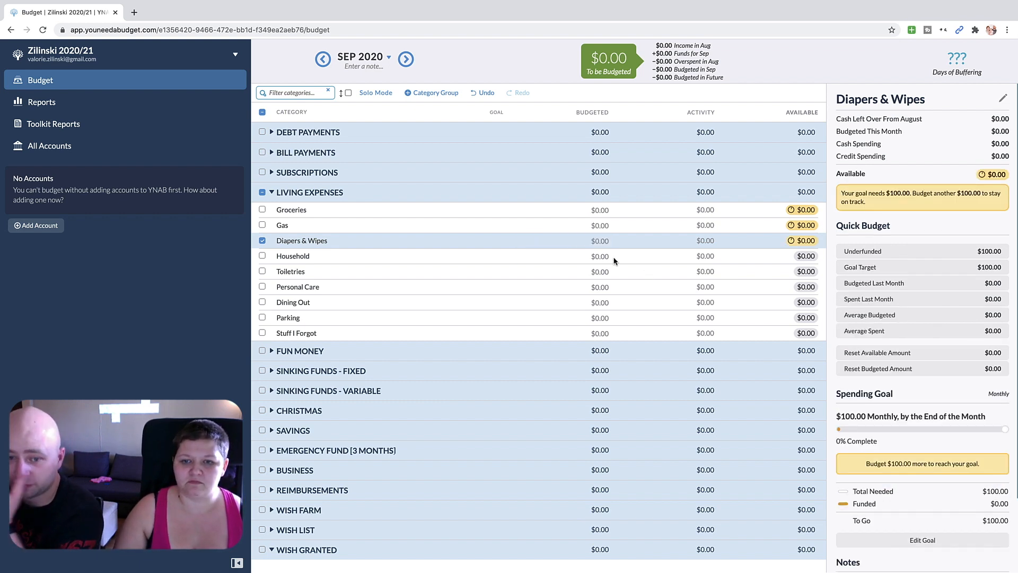
# Step: Create a monthly spending goal of 50 for the Household category
pyautogui.click(615, 259)
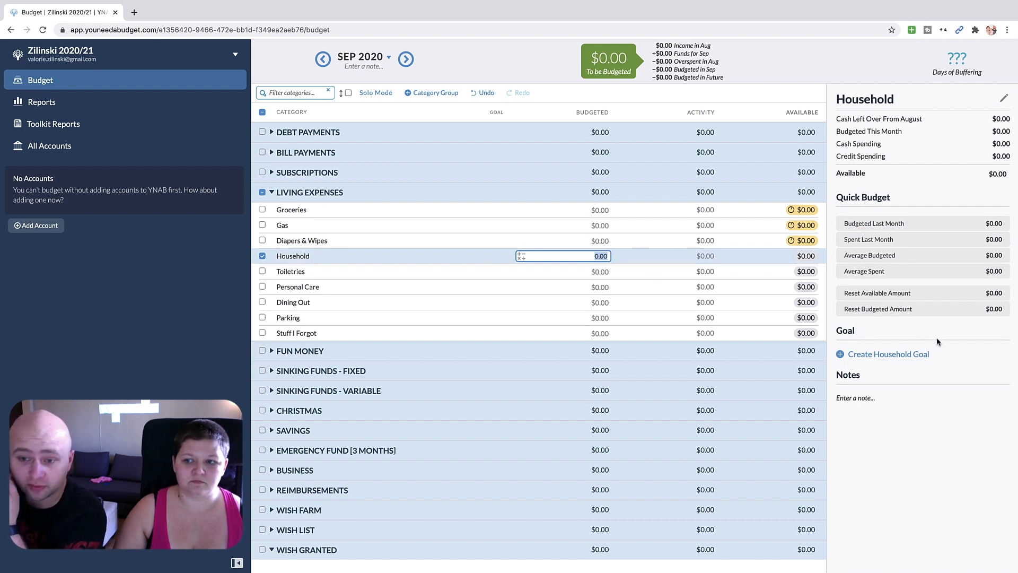
pyautogui.click(916, 355)
pyautogui.click(916, 355)
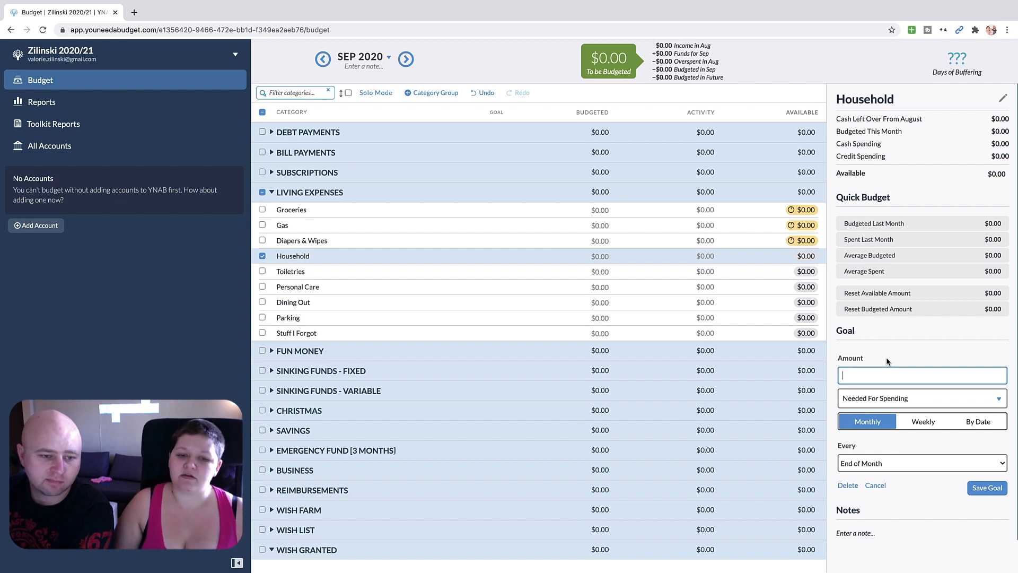
pyautogui.write('50')
pyautogui.press('Return')
# Step: Create a monthly spending goal of 30 for the Toiletries category
pyautogui.click(605, 287)
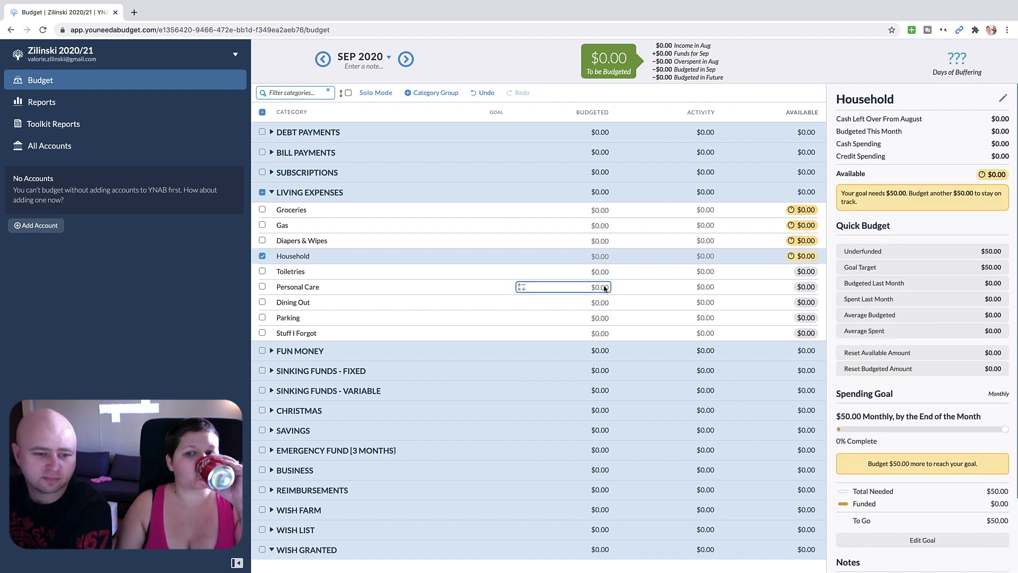
pyautogui.click(600, 272)
pyautogui.click(871, 354)
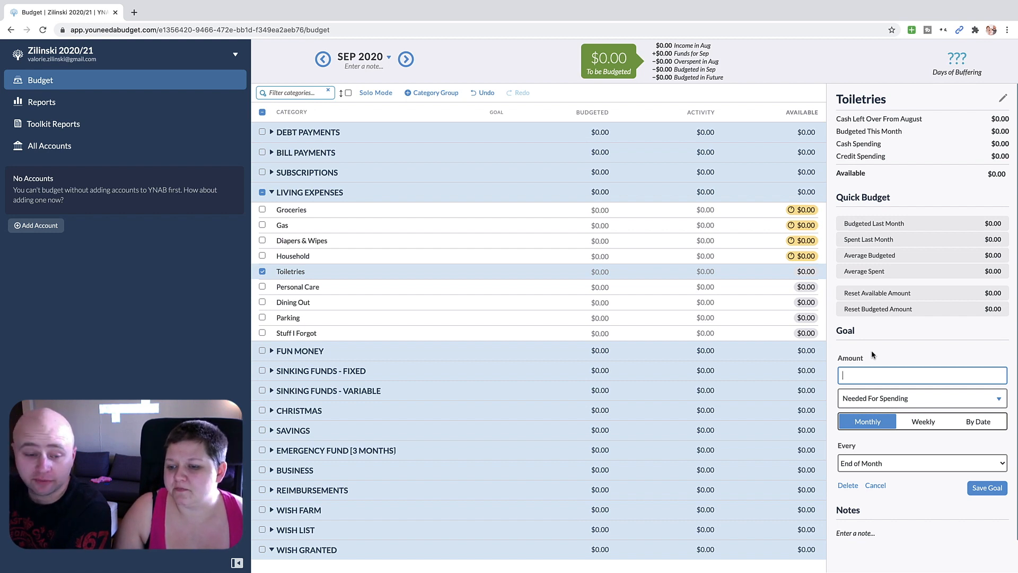
pyautogui.write('30')
pyautogui.click(985, 489)
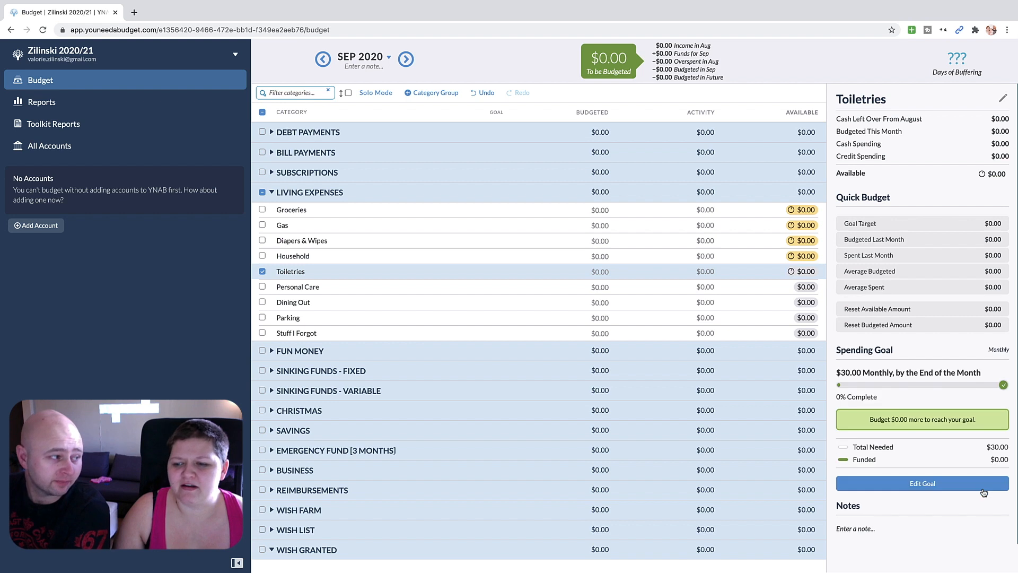
# Step: Create a monthly spending goal of 30 for the Personal Care category
pyautogui.click(583, 287)
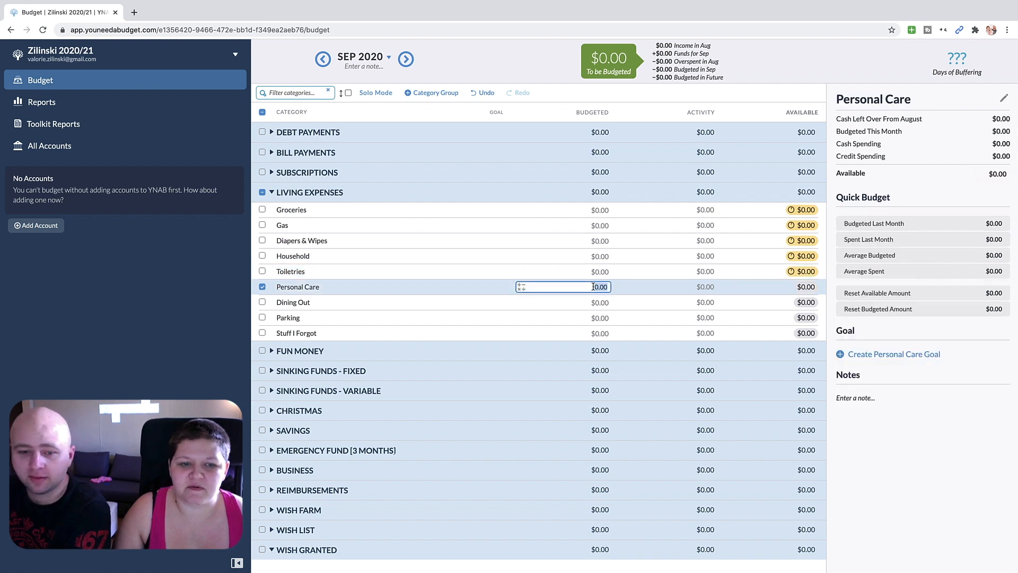
pyautogui.click(880, 355)
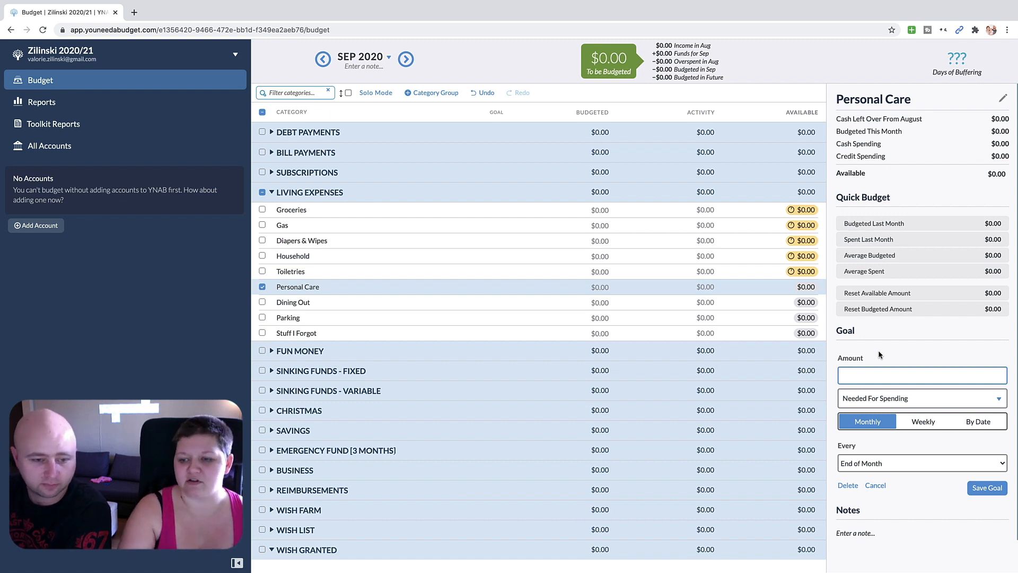
pyautogui.write('30')
pyautogui.press('Return')
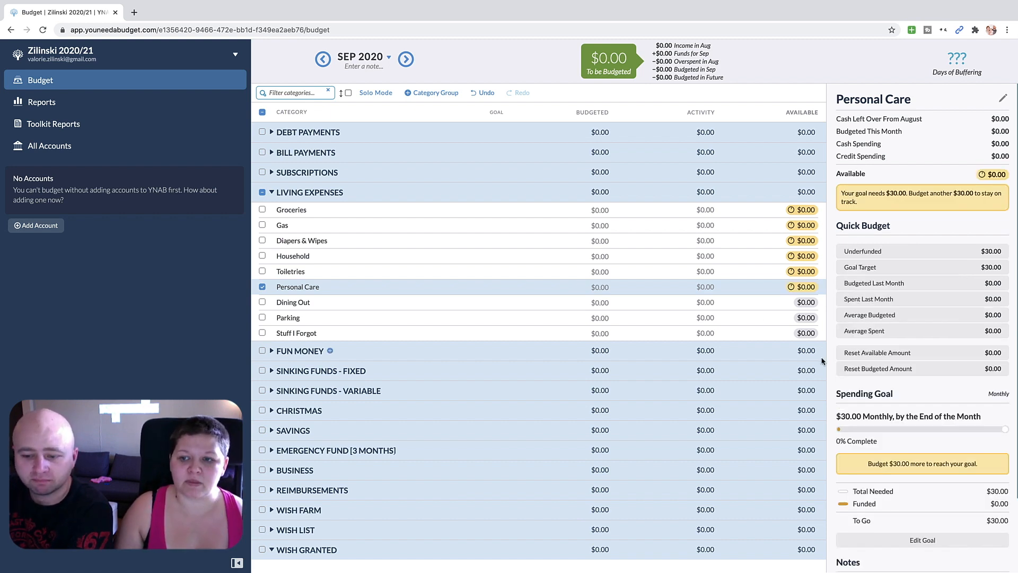
# Step: Create a monthly spending goal of 350 for Dining Out, leaving Parking without a goal and no category selected
pyautogui.click(603, 301)
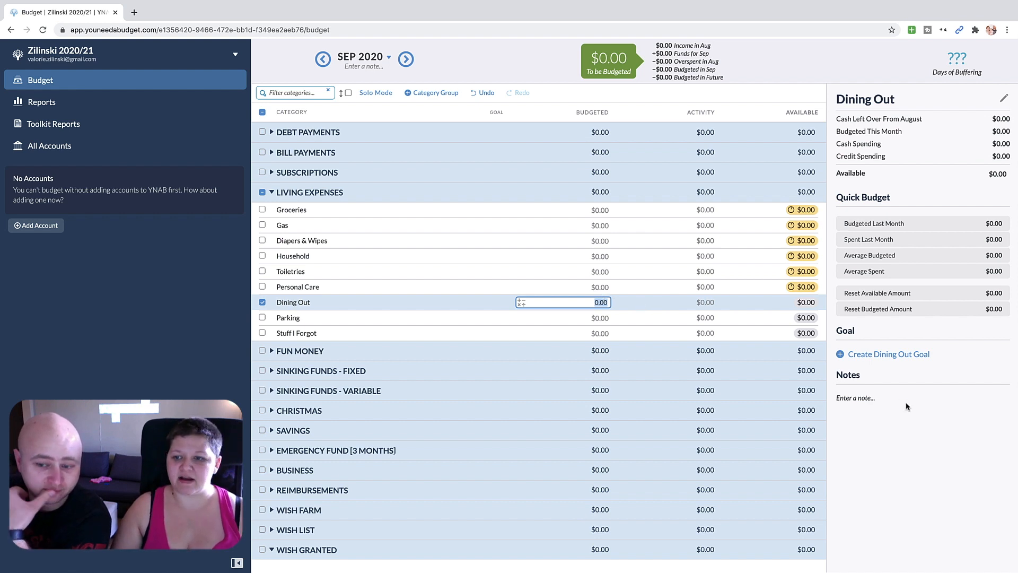
pyautogui.click(900, 357)
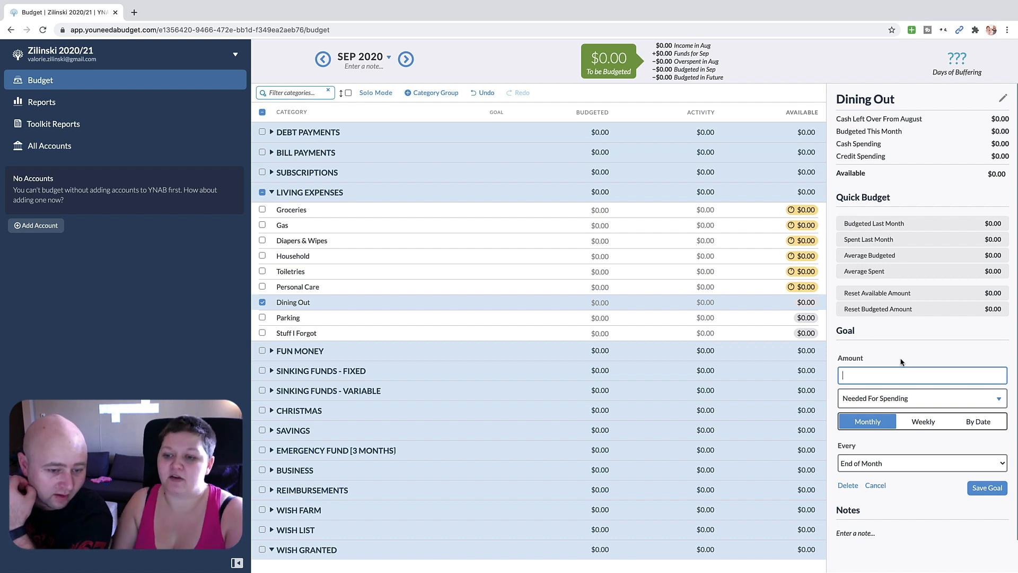
pyautogui.write('350')
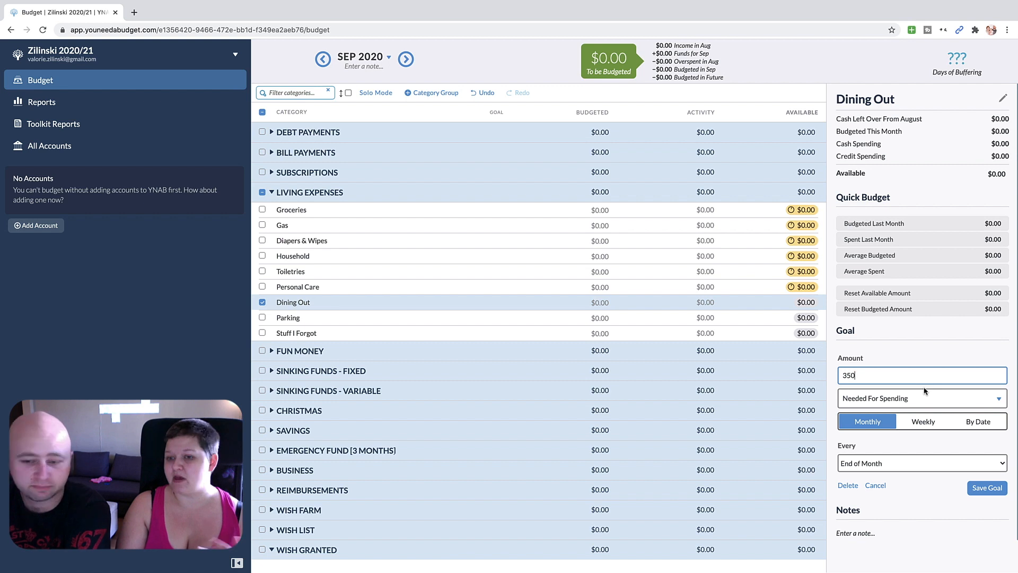
pyautogui.click(987, 489)
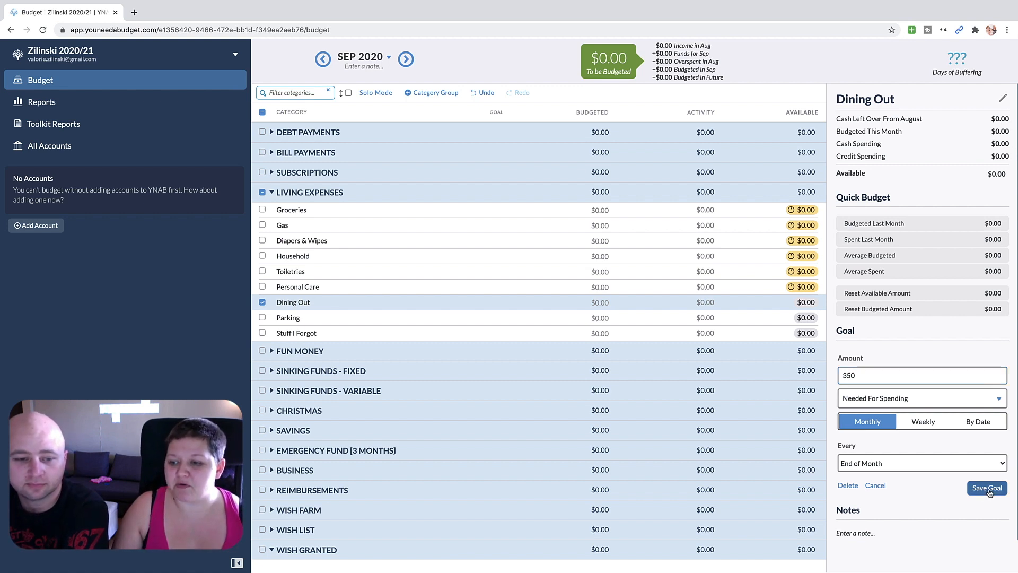
pyautogui.click(708, 320)
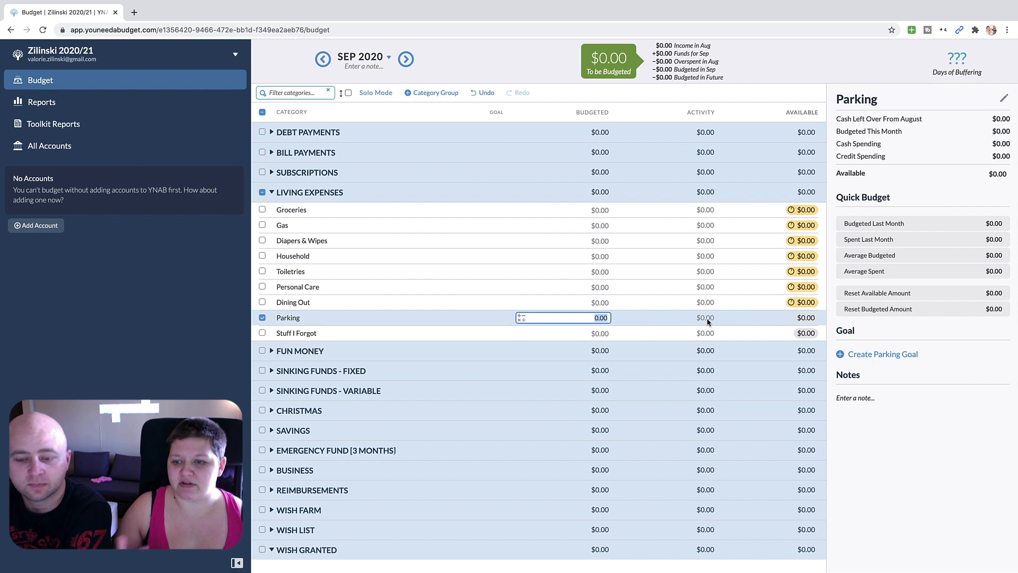
pyautogui.click(262, 317)
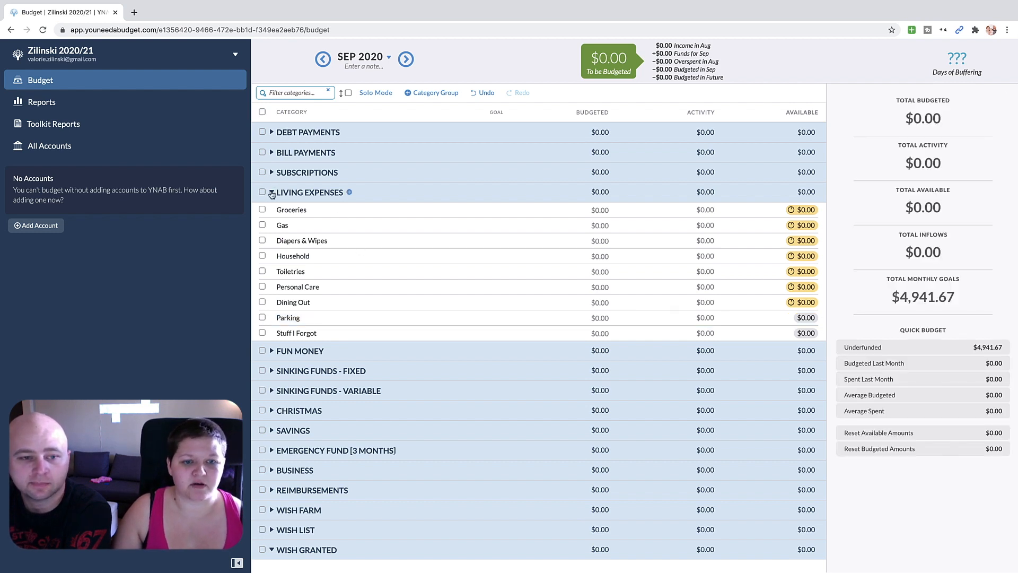
# Step: Collapse Living Expenses, expand Fun Money and create a monthly spending goal of 120 for the first person's category
pyautogui.click(271, 193)
pyautogui.click(272, 212)
pyautogui.click(604, 230)
pyautogui.click(896, 353)
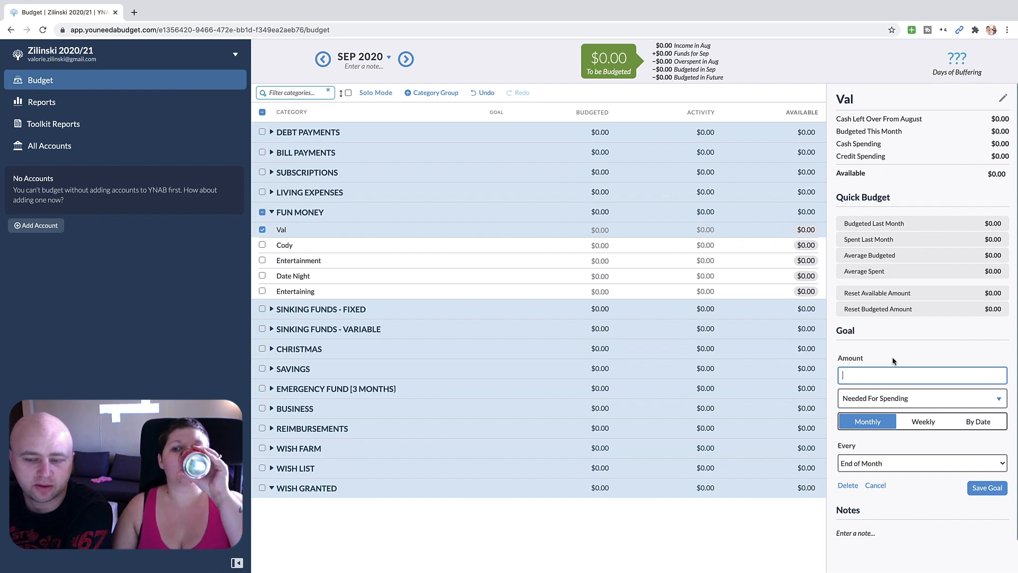
pyautogui.write('120')
pyautogui.press('Return')
# Step: Create a monthly spending goal of 120 for the second person's category in the Fun Money group
pyautogui.click(583, 247)
pyautogui.click(859, 354)
pyautogui.write('120')
pyautogui.press('Return')
# Step: Create a monthly spending goal of 20 for the Entertainment category
pyautogui.click(596, 260)
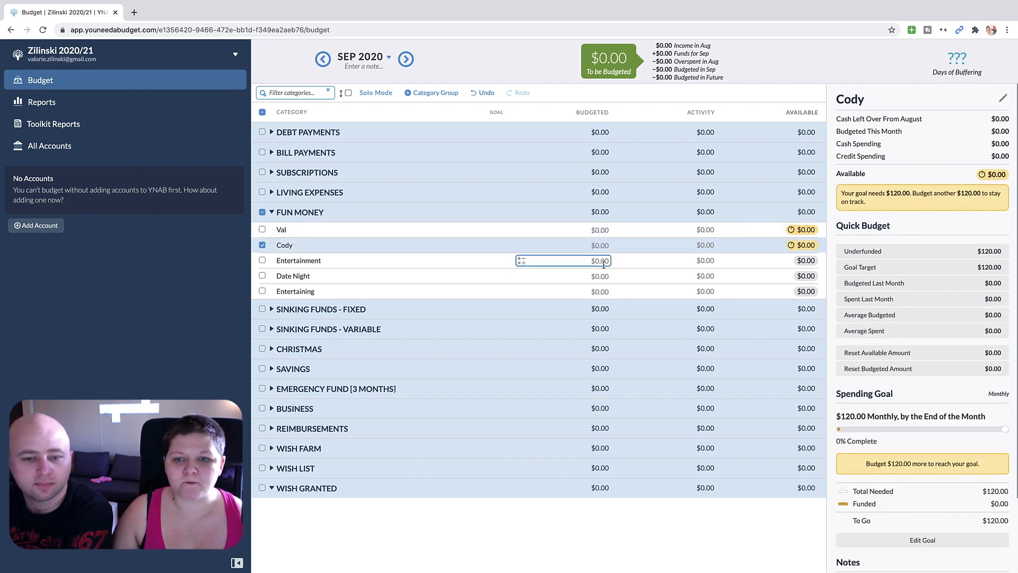
pyautogui.click(880, 354)
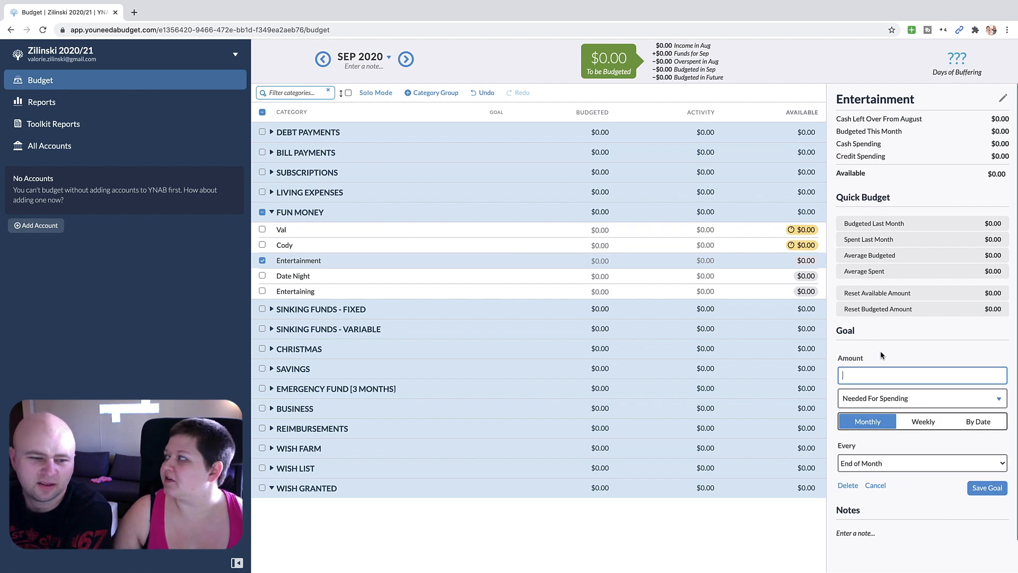
pyautogui.write('20')
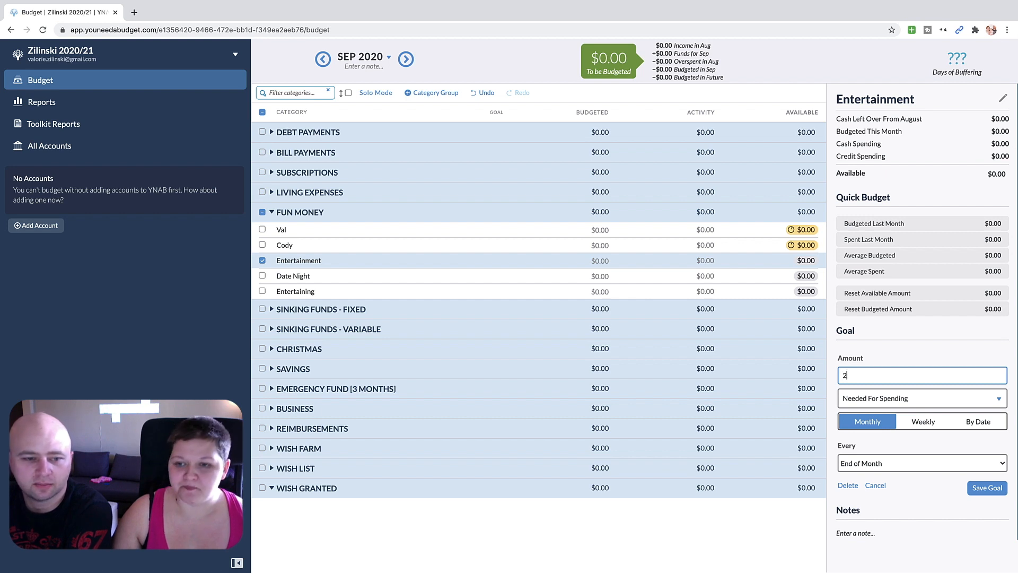
pyautogui.press('Return')
# Step: Create a monthly spending goal of 50 for the Date Night category
pyautogui.click(609, 276)
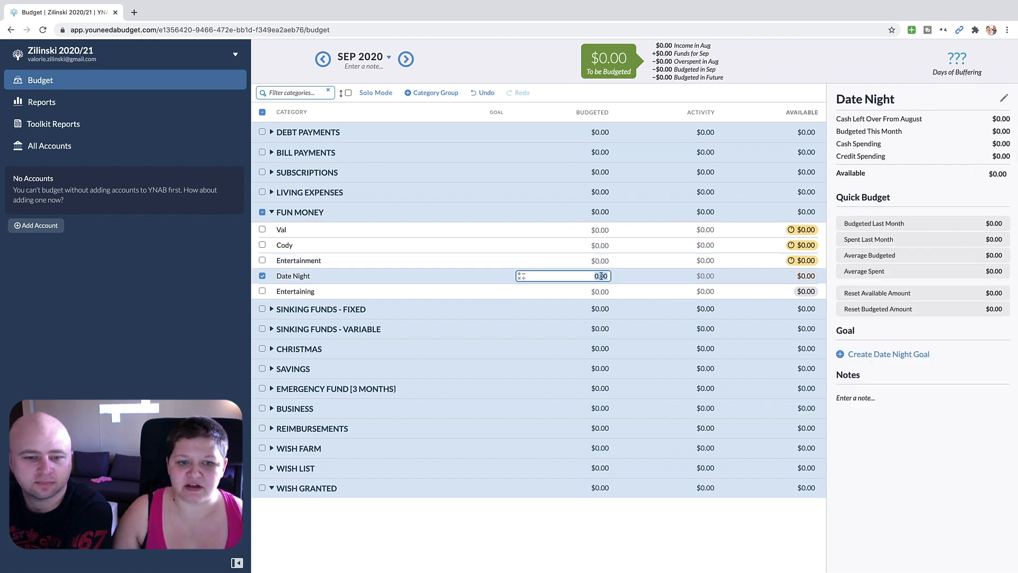
pyautogui.click(874, 353)
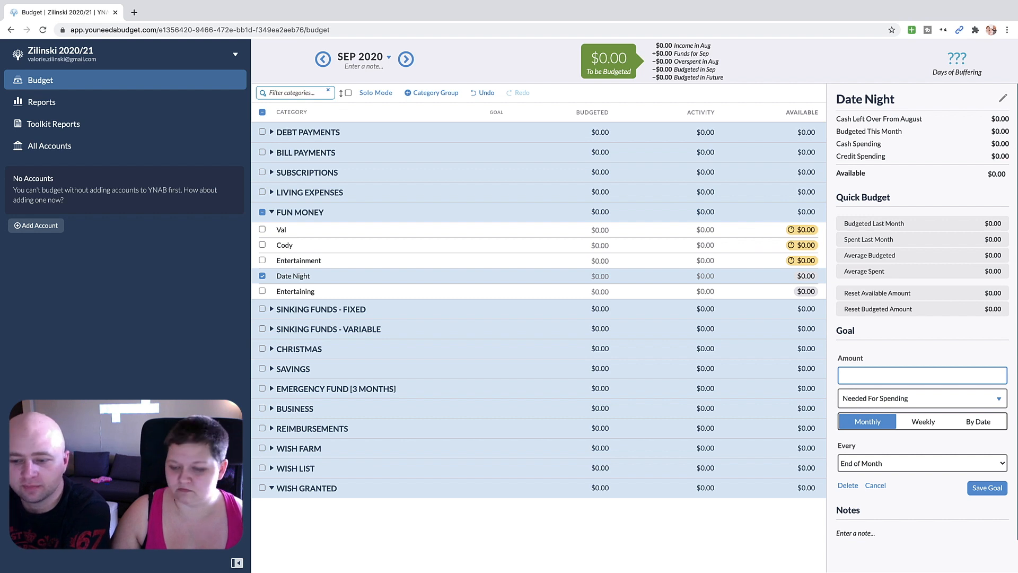
pyautogui.write('50')
pyautogui.press('Return')
# Step: Create a Target Savings Balance goal of 1000 without a target date for the Entertaining category
pyautogui.click(595, 281)
pyautogui.click(596, 290)
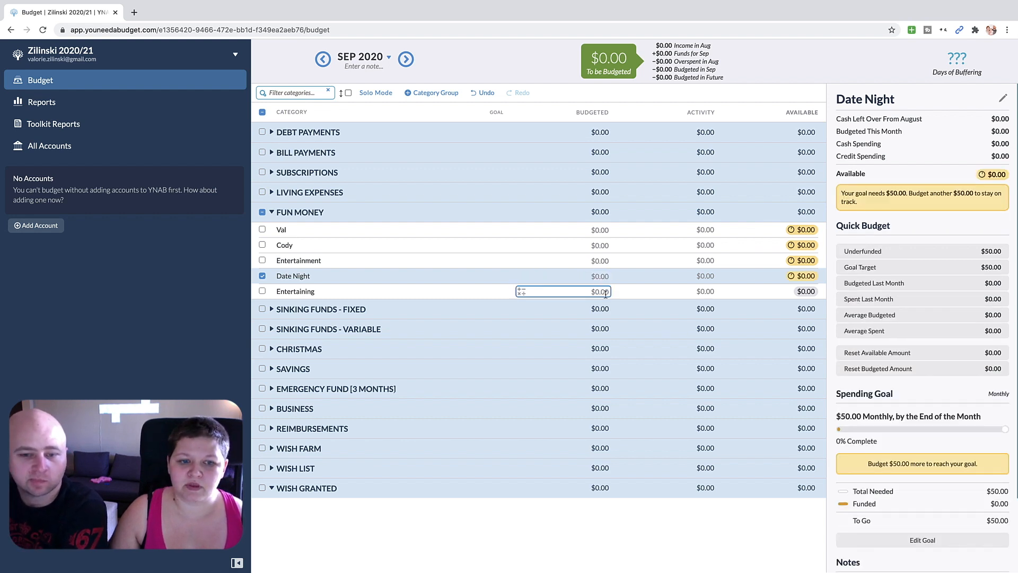
pyautogui.click(859, 355)
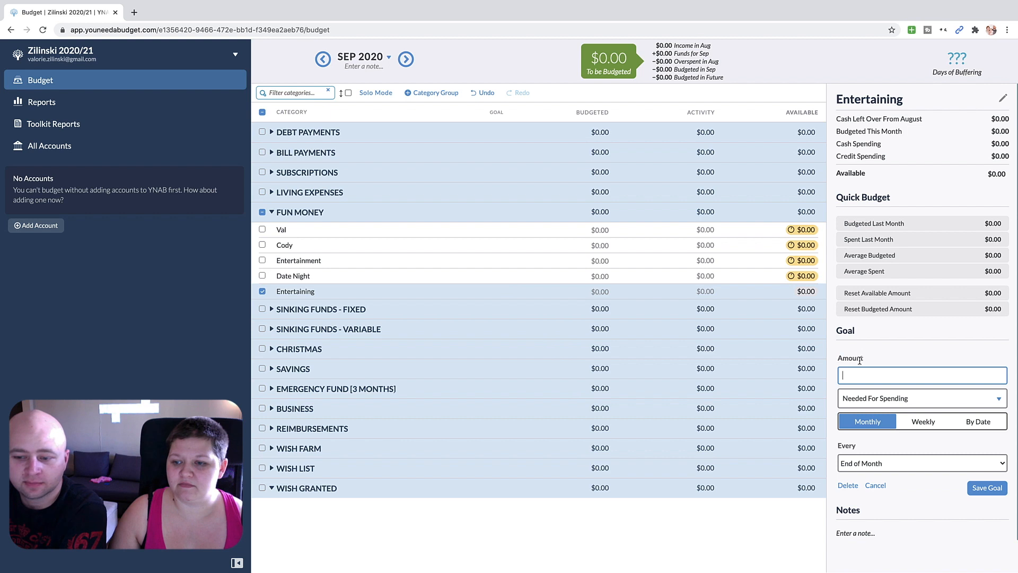
pyautogui.click(878, 401)
pyautogui.click(926, 275)
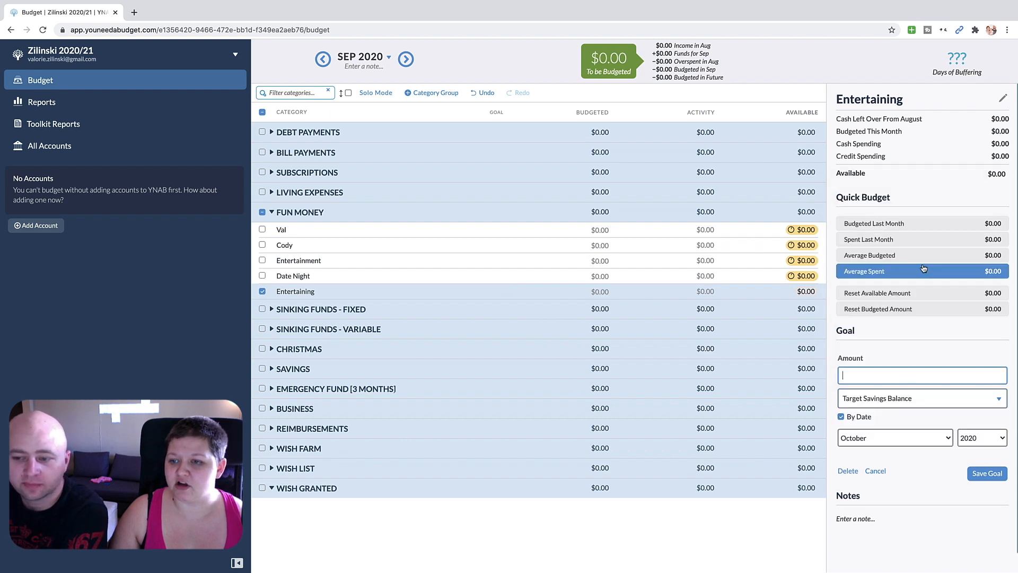
pyautogui.write('1000')
pyautogui.click(865, 417)
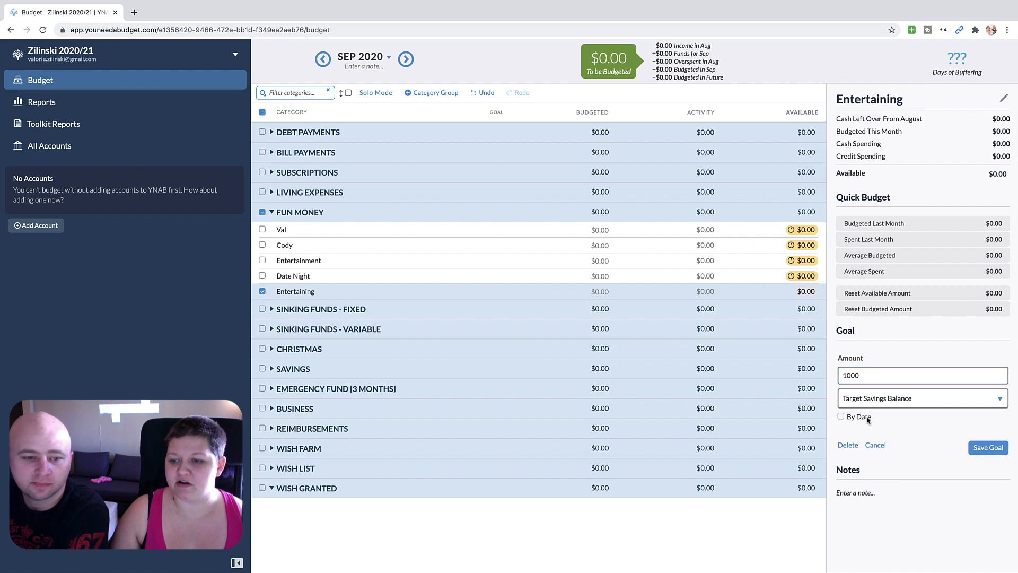
pyautogui.click(987, 451)
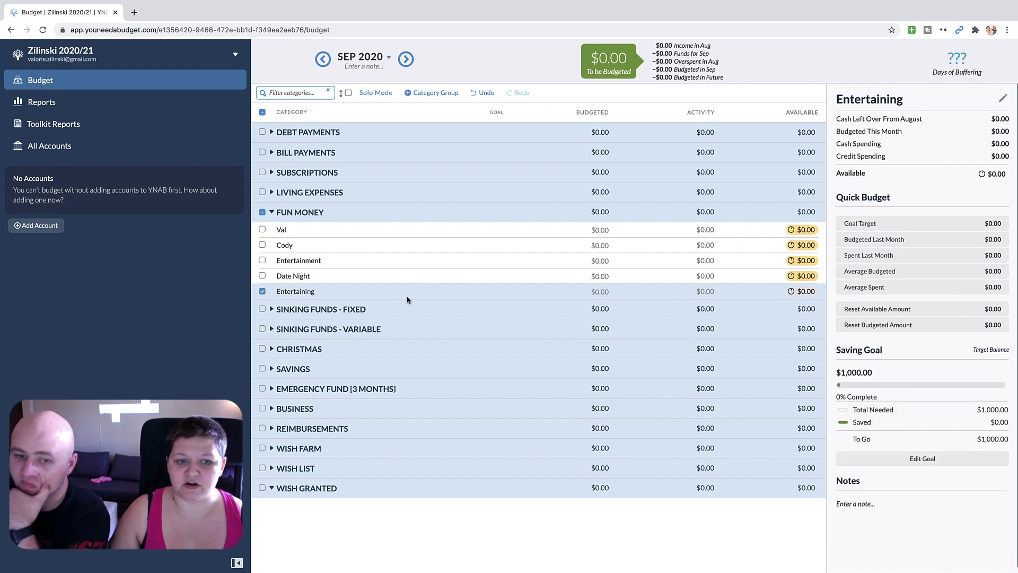
# Step: Deselect the Entertaining category, collapse Fun Money and expand the Sinking Funds - Fixed group
pyautogui.click(264, 291)
pyautogui.click(568, 245)
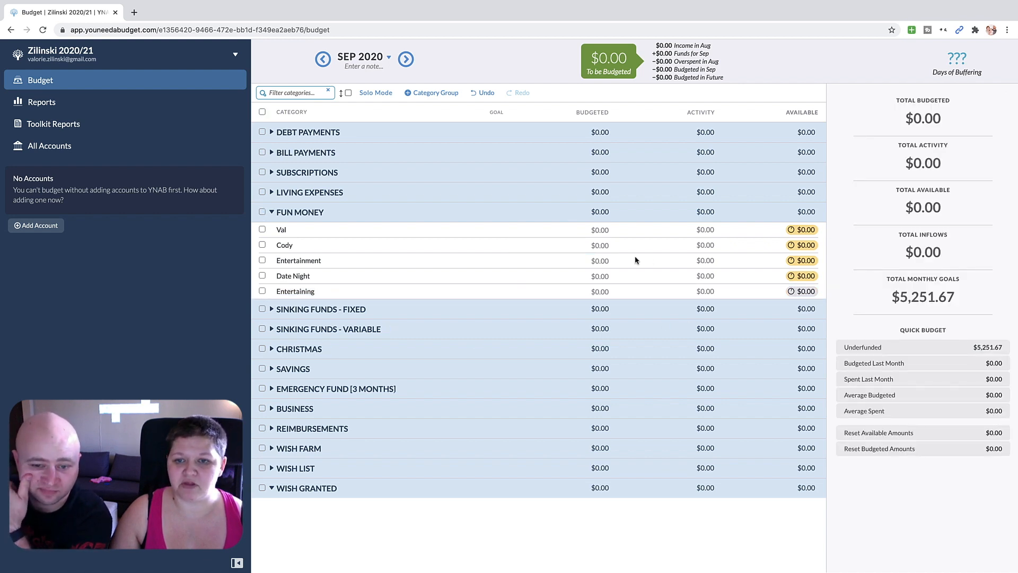
pyautogui.click(597, 291)
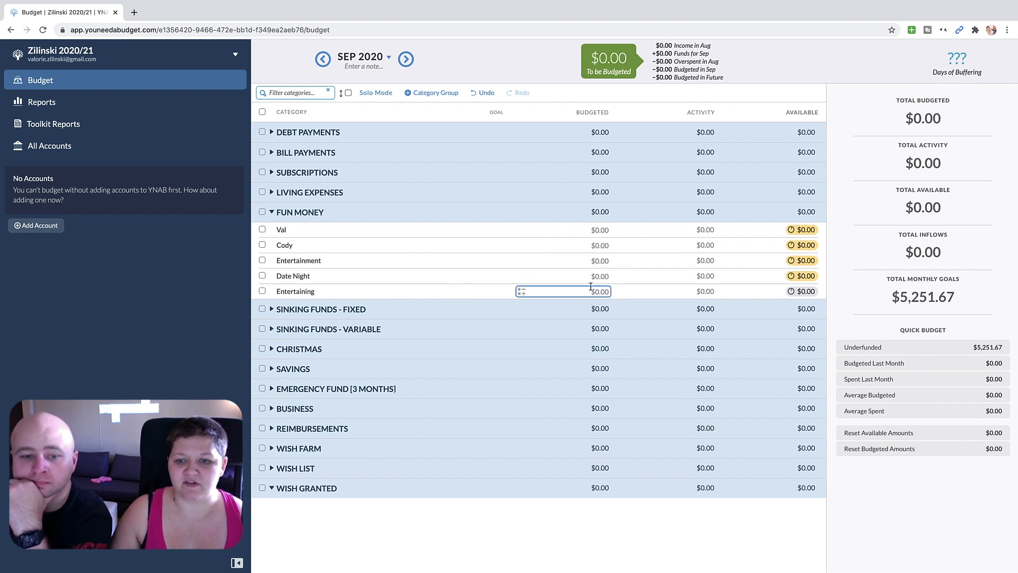
pyautogui.click(272, 213)
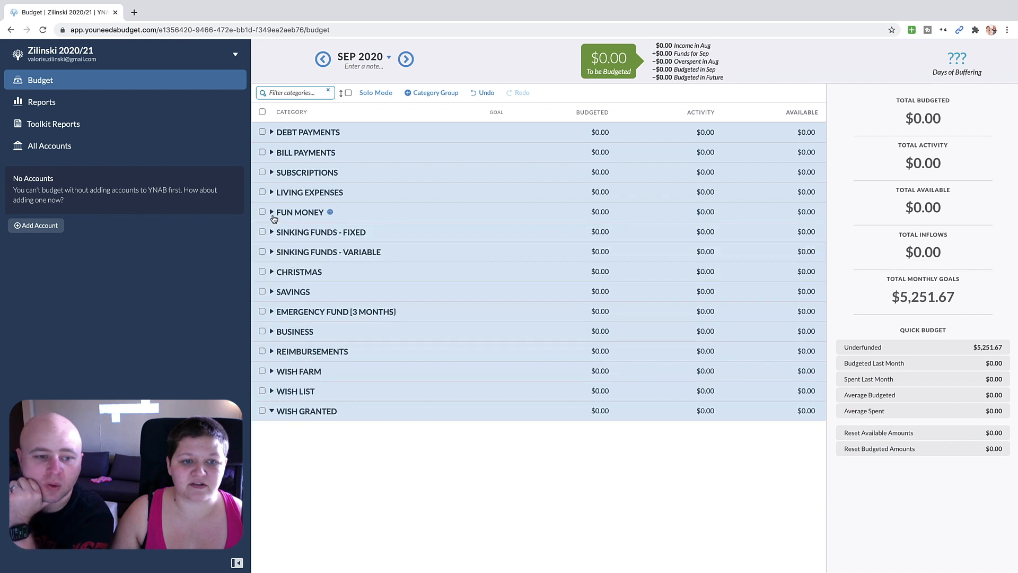
pyautogui.click(272, 232)
# Step: Start a Needed For Spending goal for Life Insurance with an amount of 540
pyautogui.click(612, 251)
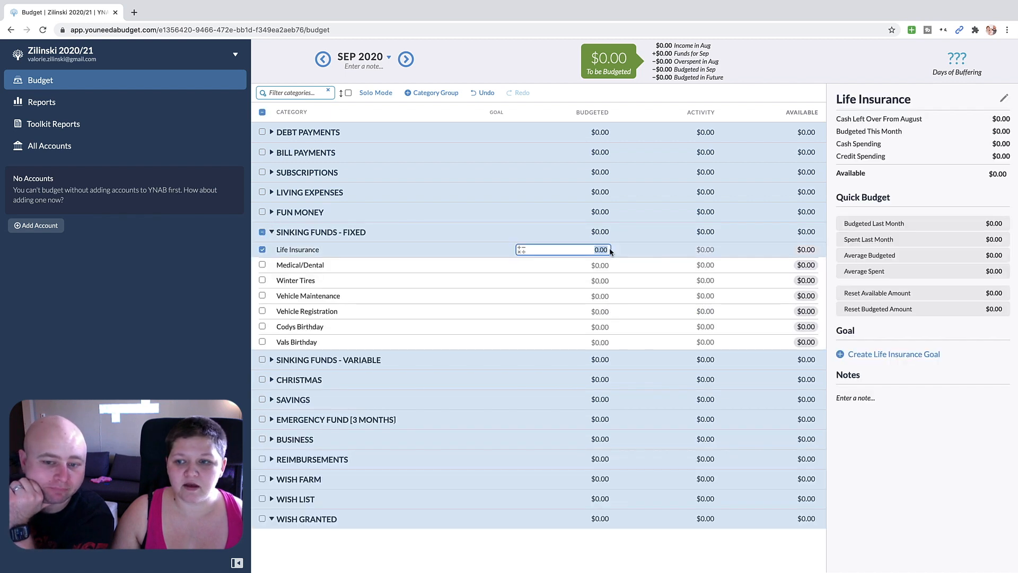
pyautogui.click(901, 356)
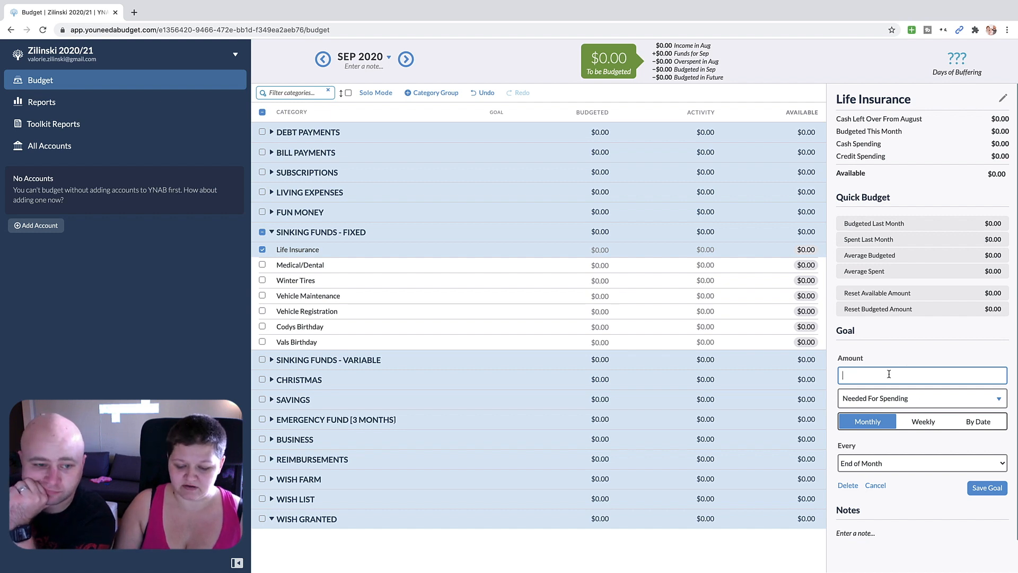
pyautogui.write('532.')
pyautogui.press('BackSpace')
pyautogui.press('BackSpace')
pyautogui.press('BackSpace')
pyautogui.write('40')
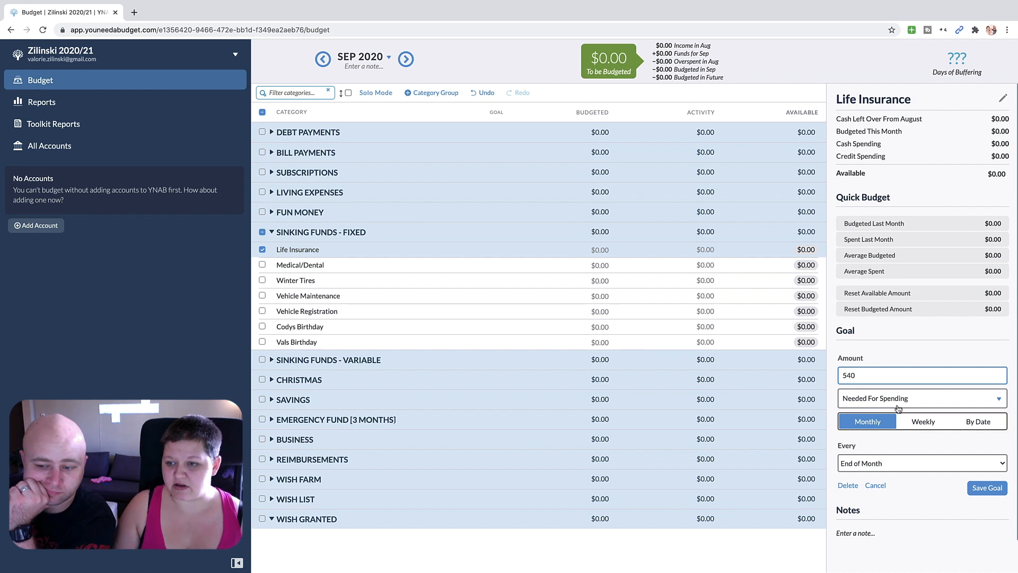
# Step: Make the Life Insurance goal a by-date goal due April 1, 2021
pyautogui.click(971, 427)
pyautogui.click(897, 445)
pyautogui.click(964, 322)
pyautogui.click(964, 322)
pyautogui.click(964, 322)
pyautogui.click(965, 322)
pyautogui.click(965, 322)
pyautogui.click(965, 322)
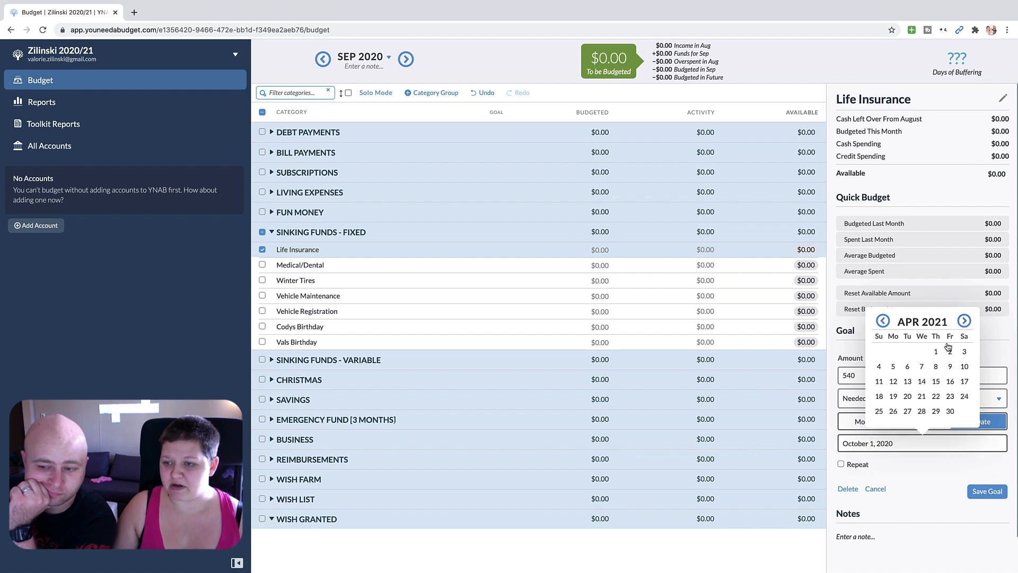
pyautogui.click(935, 351)
# Step: Set the Life Insurance goal to repeat every 1 year and save it
pyautogui.click(851, 461)
pyautogui.click(953, 491)
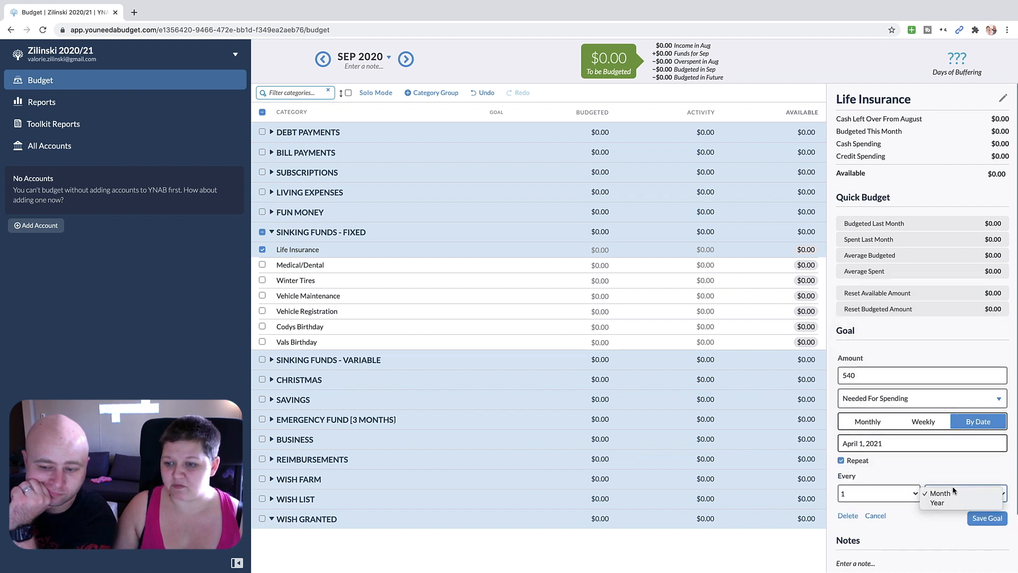
pyautogui.click(937, 503)
pyautogui.click(978, 522)
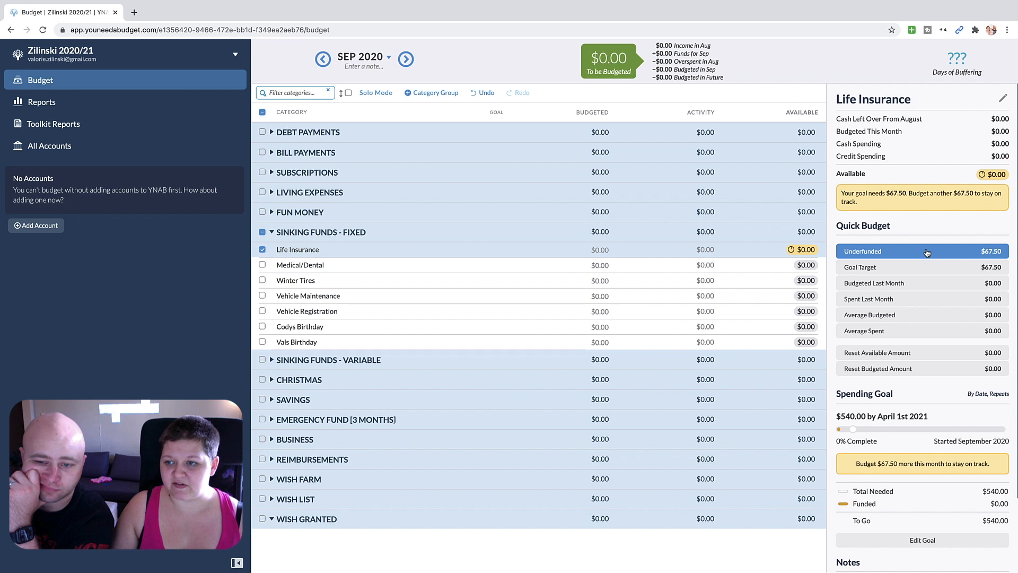
pyautogui.scroll(-3, 940, 345)
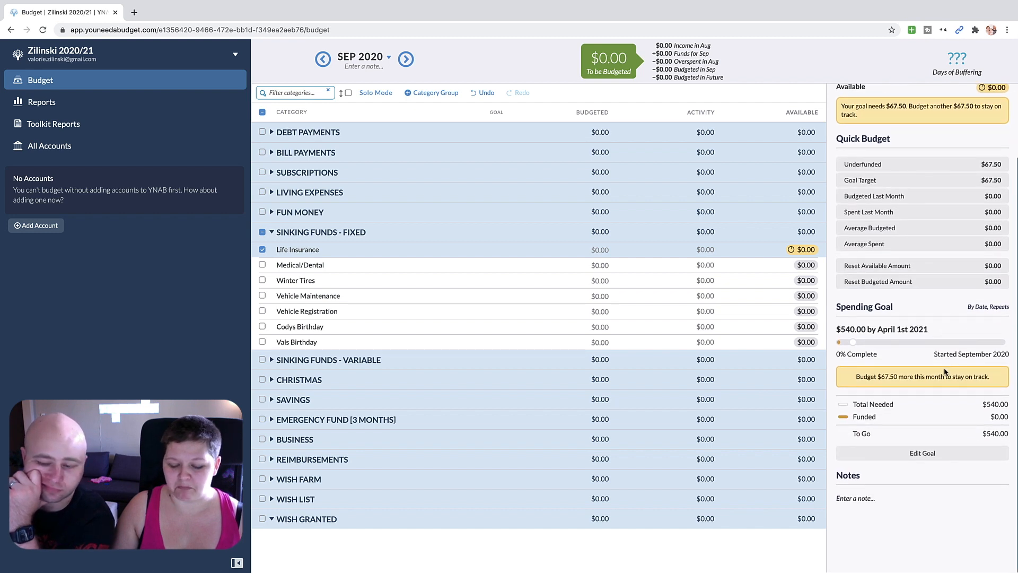
pyautogui.scroll(2, 945, 371)
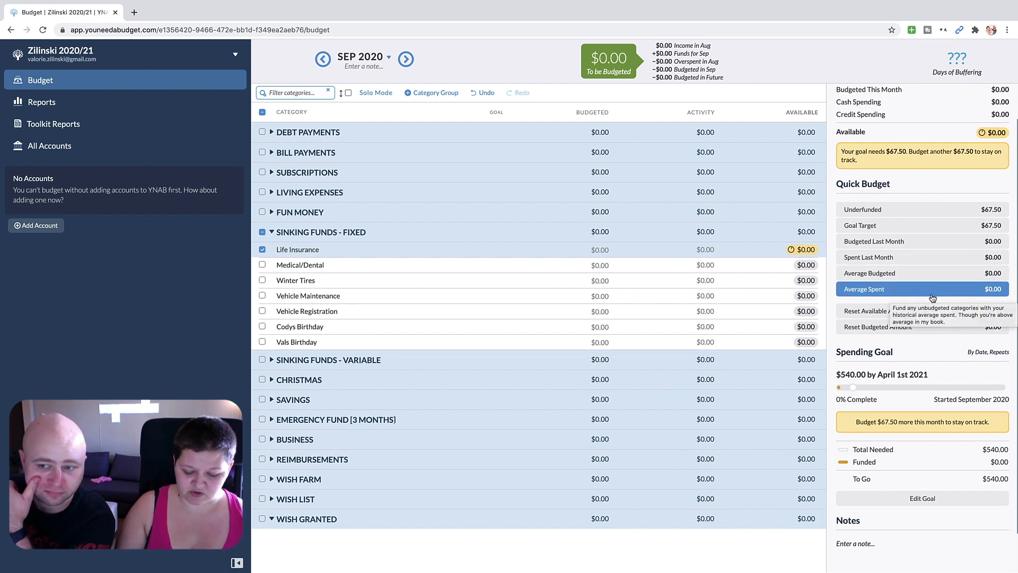
# Step: Create a monthly spending goal of 240 for the Medical/Dental category
pyautogui.click(551, 265)
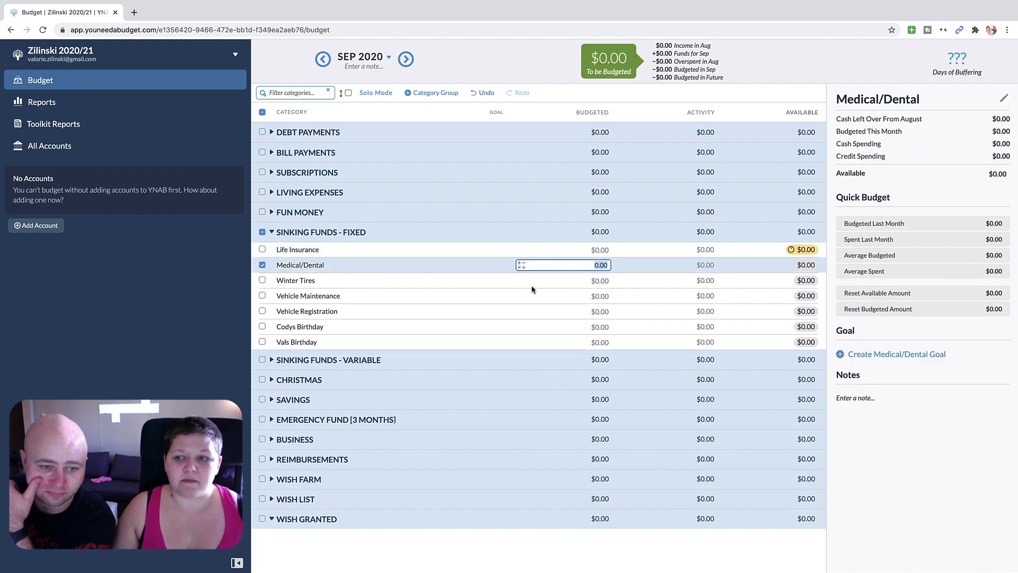
pyautogui.click(861, 356)
pyautogui.write('240')
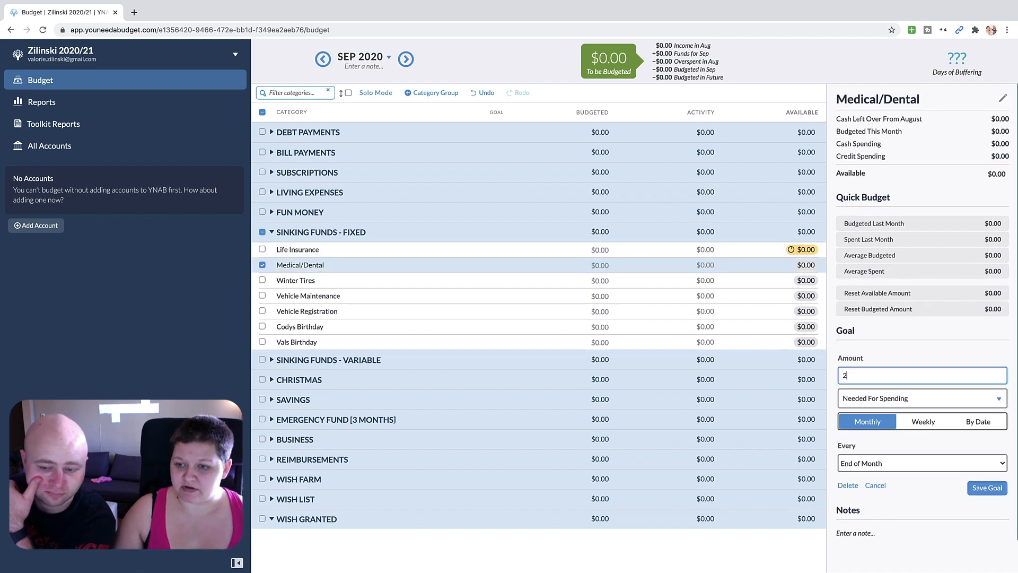
pyautogui.click(987, 487)
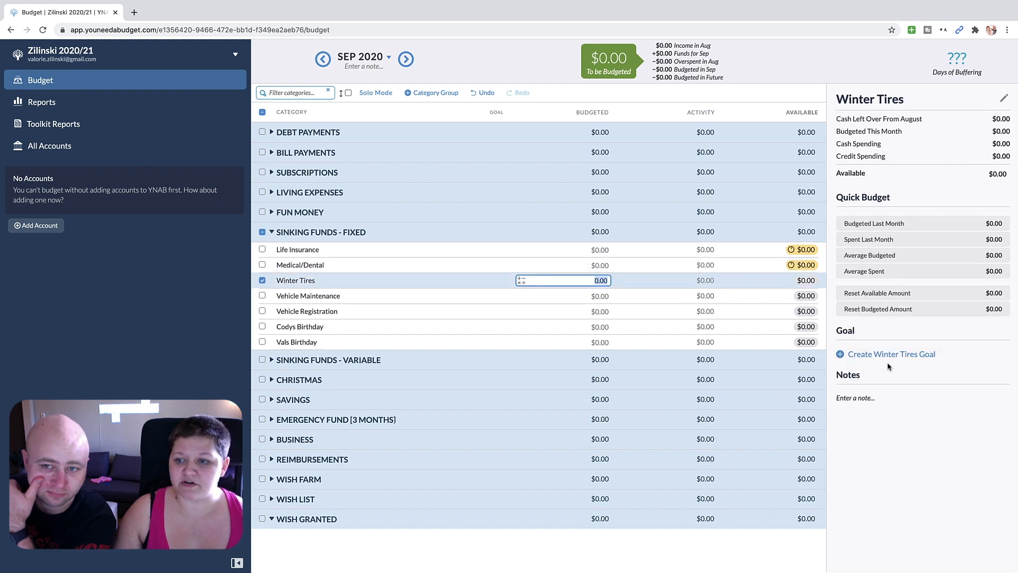
# Step: Create a Target Savings Balance goal of 600 without a target date for the Winter Tires category
pyautogui.click(890, 355)
pyautogui.click(884, 399)
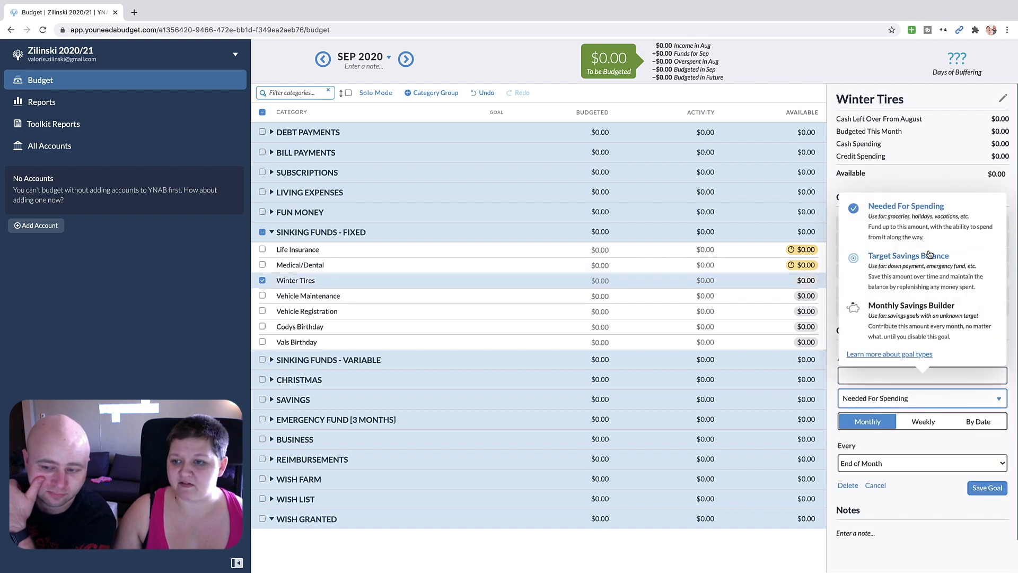
pyautogui.click(929, 255)
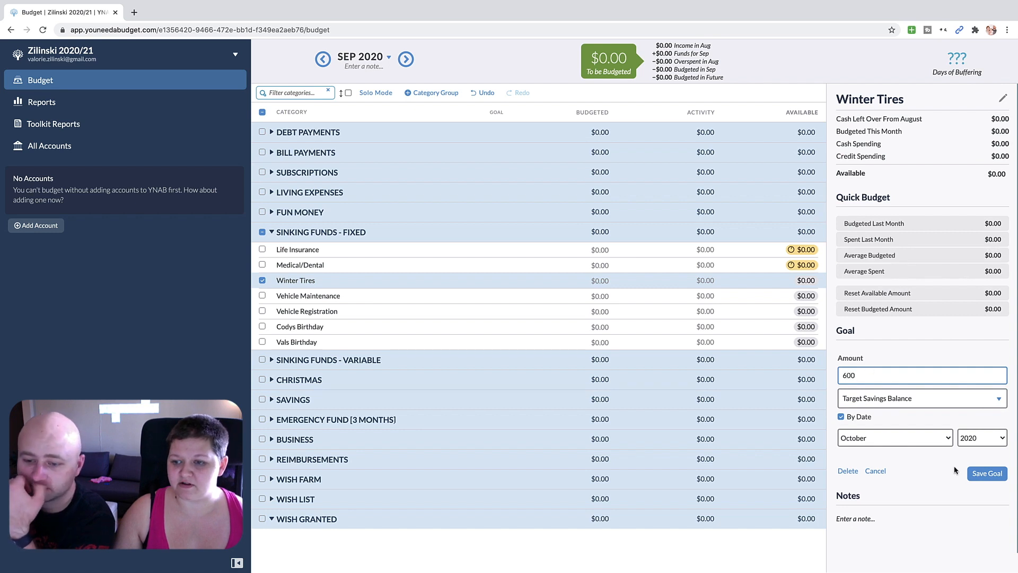
pyautogui.click(853, 417)
pyautogui.click(986, 448)
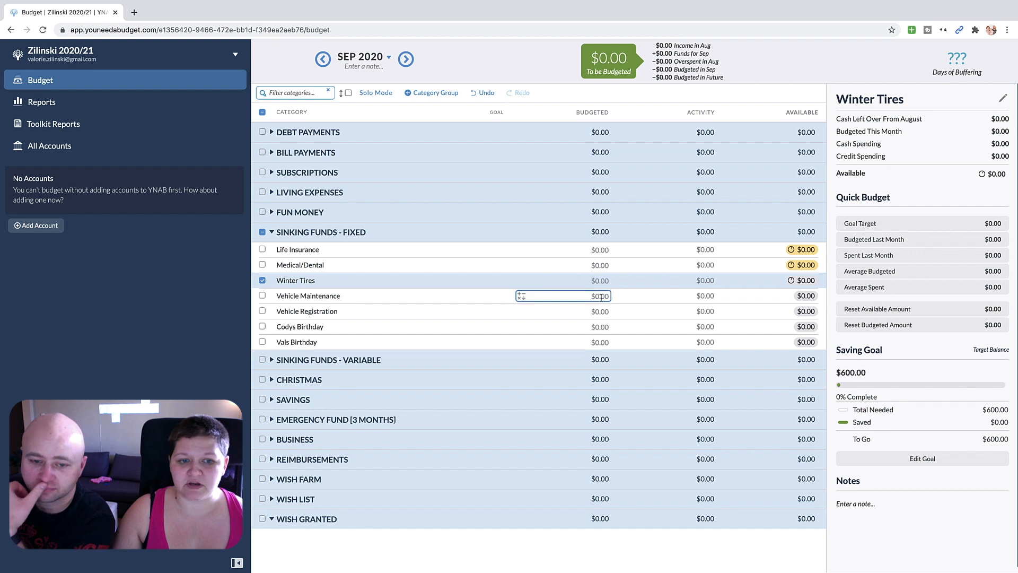
# Step: Create a monthly spending goal of 100 for the Vehicle Maintenance category
pyautogui.click(601, 296)
pyautogui.click(895, 354)
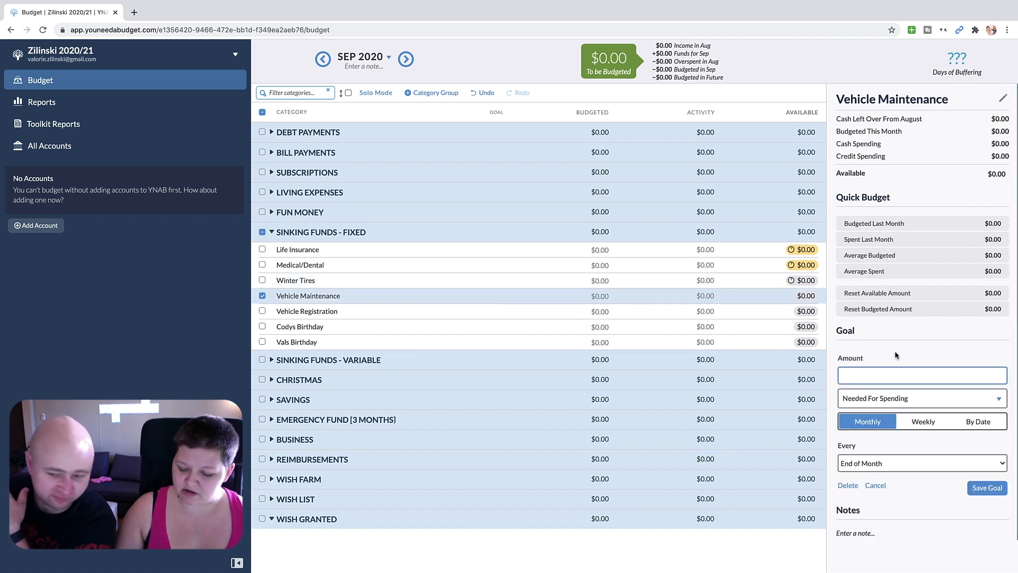
pyautogui.write('100')
pyautogui.click(987, 488)
# Step: Start a goal for Vehicle Registration with an amount of 93, keeping the Needed For Spending type
pyautogui.click(599, 311)
pyautogui.click(879, 354)
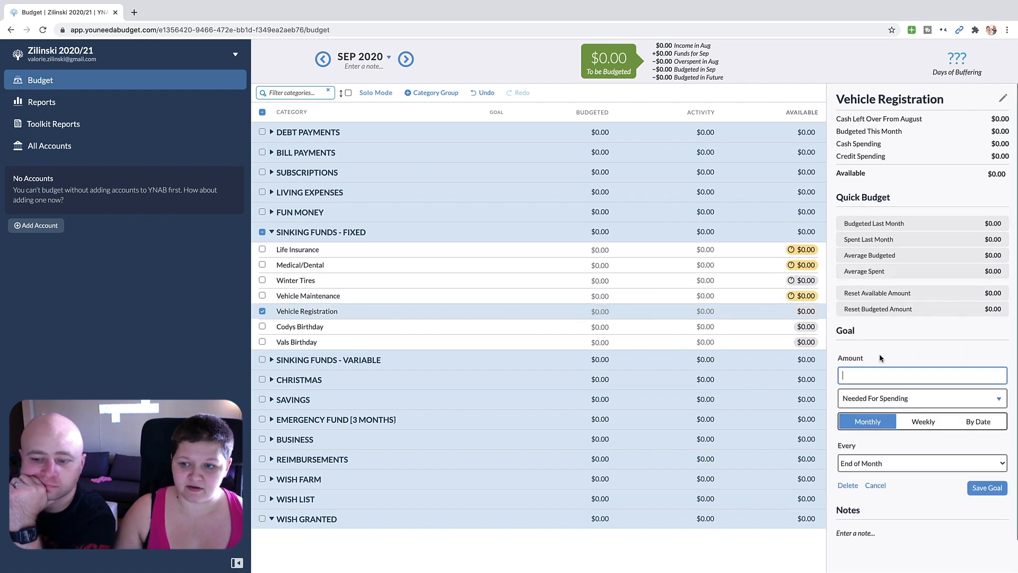
pyautogui.write('93')
pyautogui.click(896, 400)
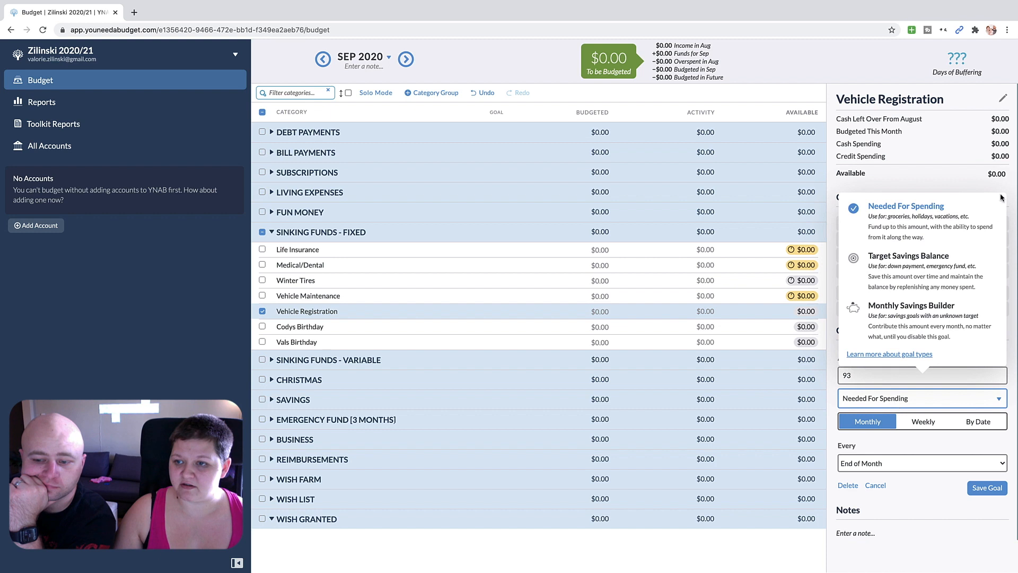
pyautogui.click(962, 405)
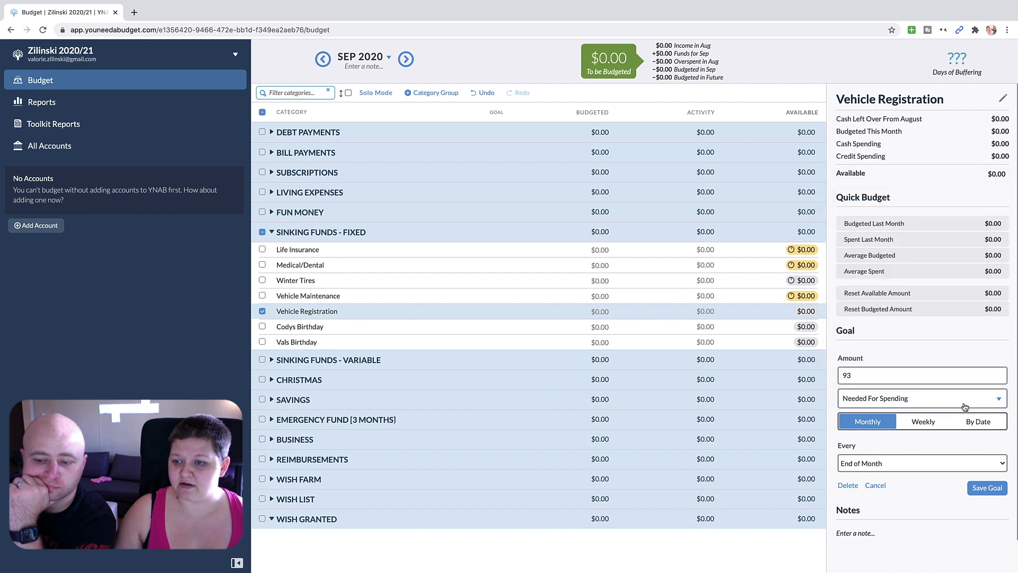
# Step: Make the Vehicle Registration goal a by-date goal due July 31, 2021
pyautogui.click(979, 421)
pyautogui.click(932, 449)
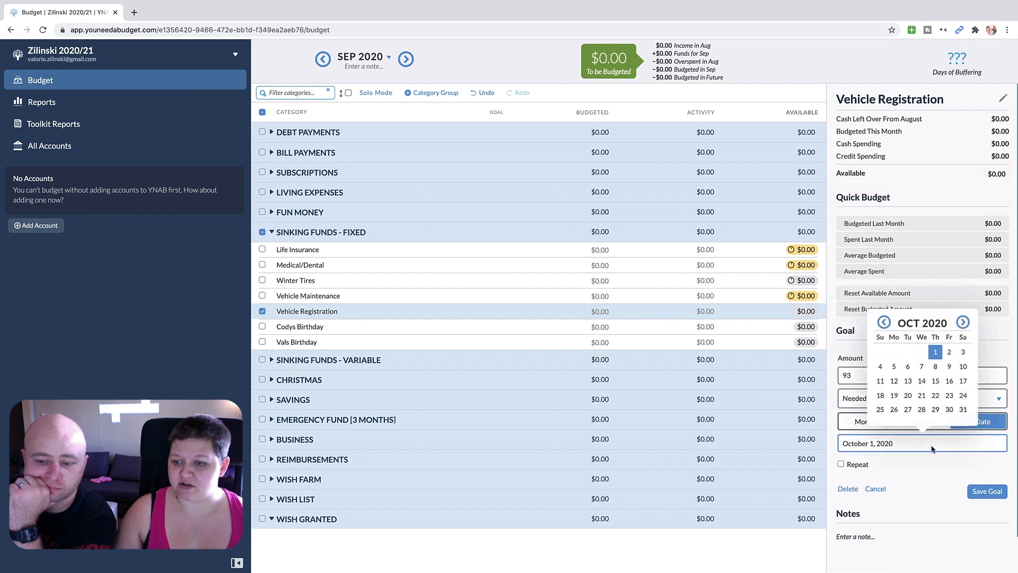
pyautogui.click(963, 320)
pyautogui.click(964, 320)
pyautogui.click(964, 321)
pyautogui.click(964, 321)
pyautogui.click(964, 320)
pyautogui.click(964, 321)
pyautogui.click(964, 321)
pyautogui.click(964, 321)
pyautogui.click(964, 321)
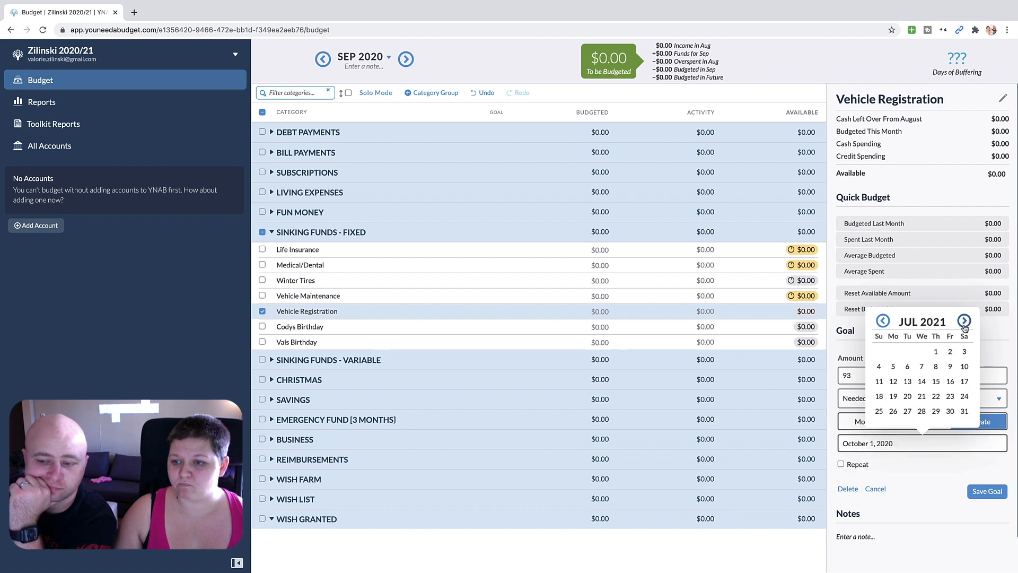
pyautogui.click(963, 410)
# Step: Set the Vehicle Registration goal to repeat every 1 year and save it
pyautogui.click(864, 462)
pyautogui.click(951, 494)
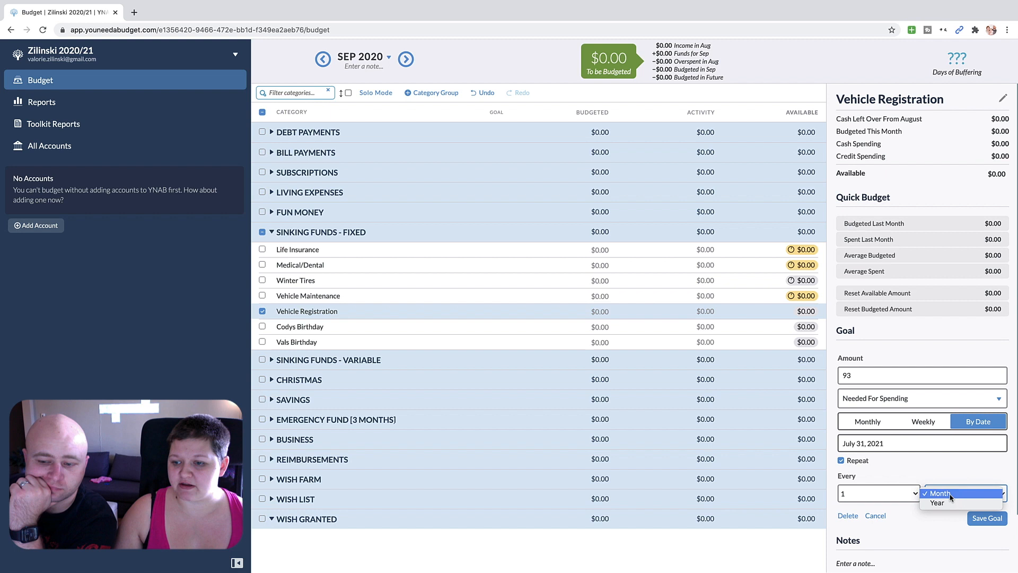
pyautogui.click(939, 503)
pyautogui.click(987, 518)
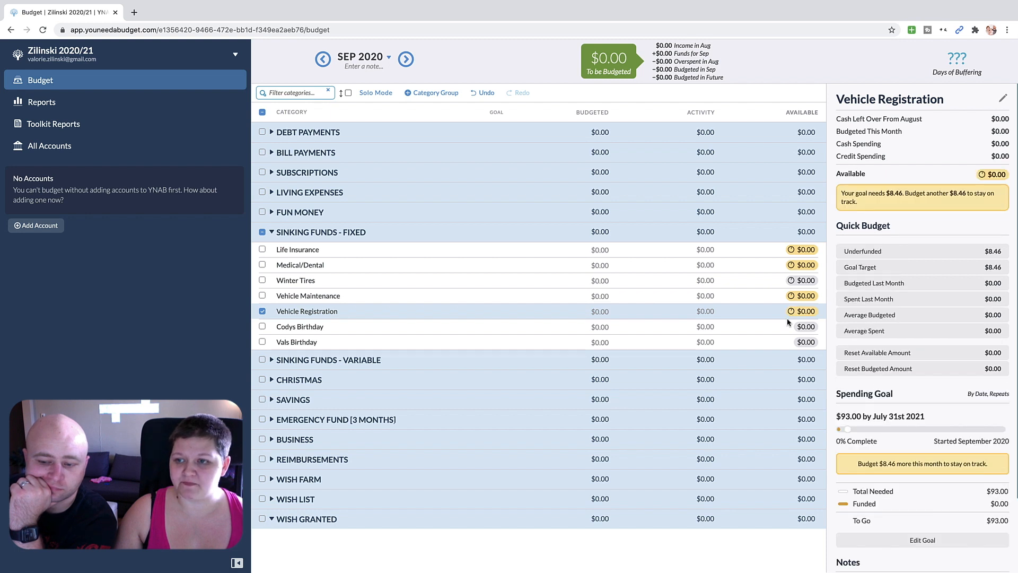
# Step: Start a by-date spending goal for the first birthday category in Sinking Funds - Fixed, due December 31, 2021
pyautogui.click(646, 326)
pyautogui.click(923, 353)
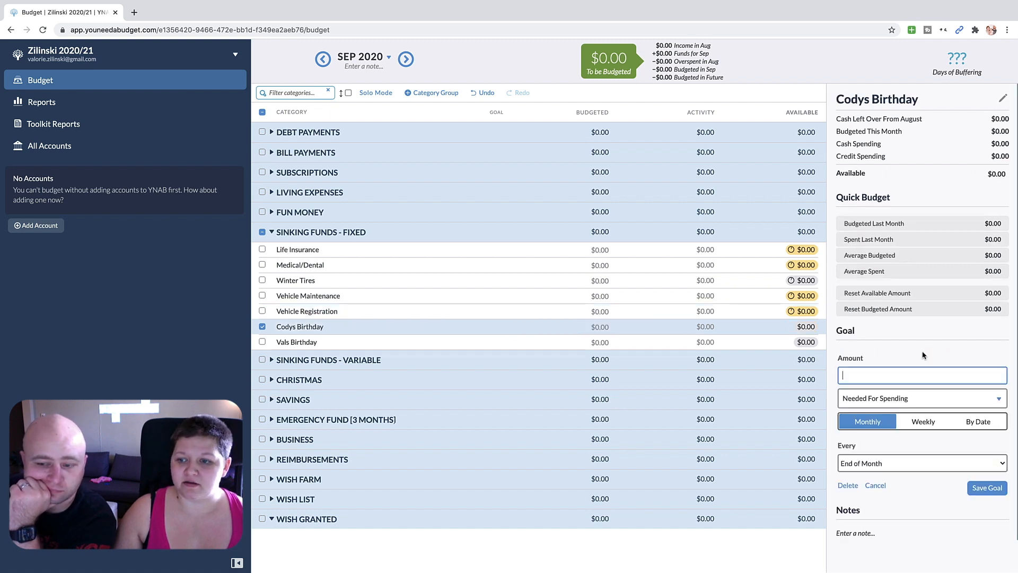
pyautogui.click(975, 421)
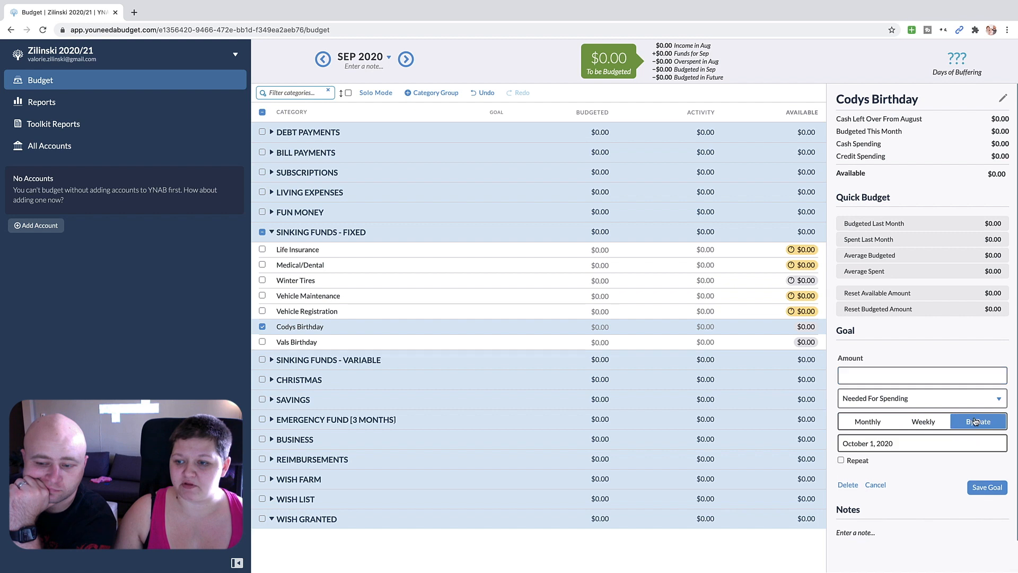
pyautogui.click(909, 445)
pyautogui.click(963, 321)
pyautogui.click(963, 321)
pyautogui.click(964, 320)
pyautogui.click(964, 321)
pyautogui.click(963, 321)
pyautogui.click(963, 321)
pyautogui.click(964, 321)
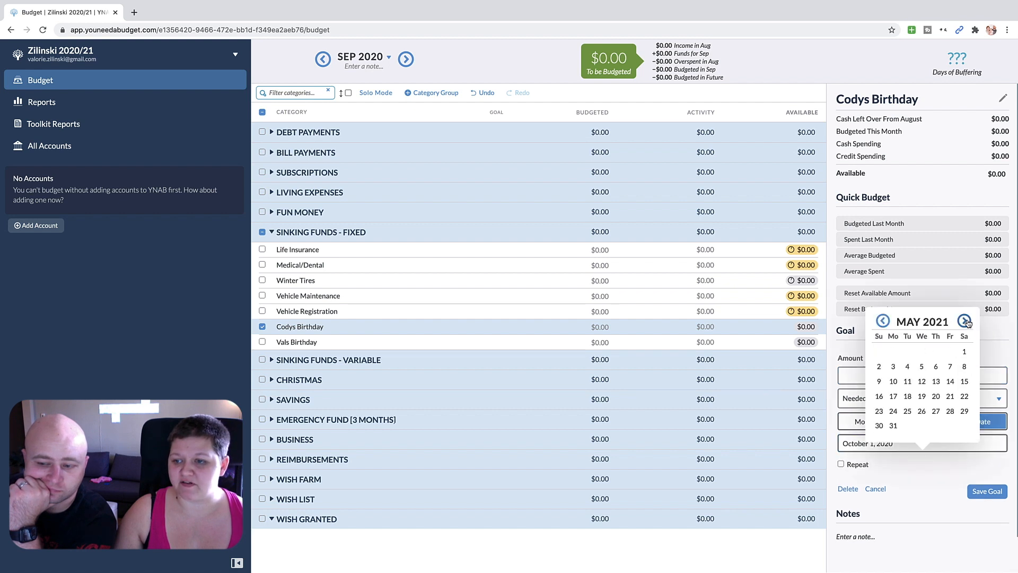
pyautogui.click(964, 321)
pyautogui.click(965, 321)
pyautogui.click(964, 321)
pyautogui.click(965, 320)
pyautogui.click(964, 321)
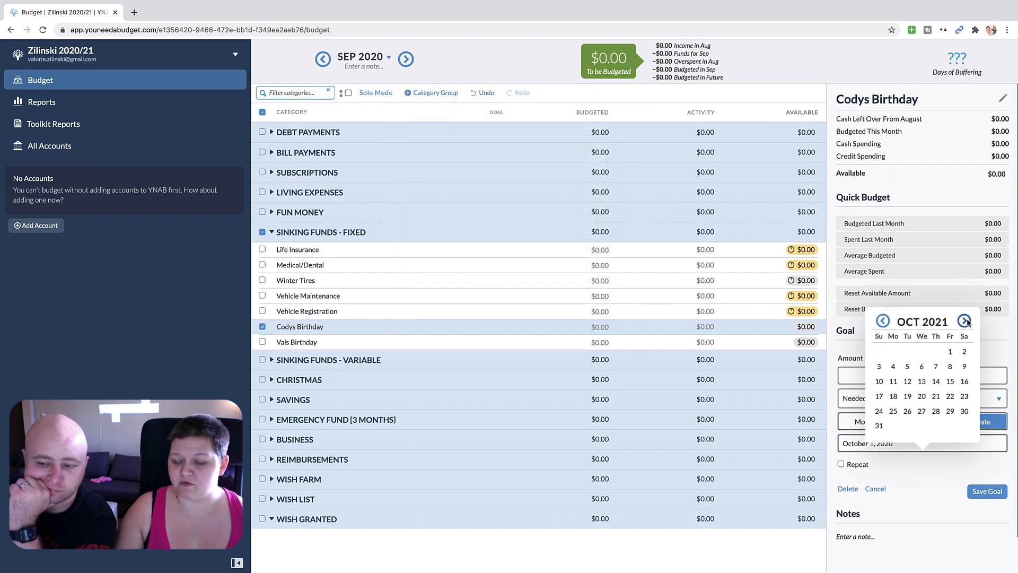
pyautogui.click(965, 321)
pyautogui.click(964, 321)
pyautogui.click(950, 412)
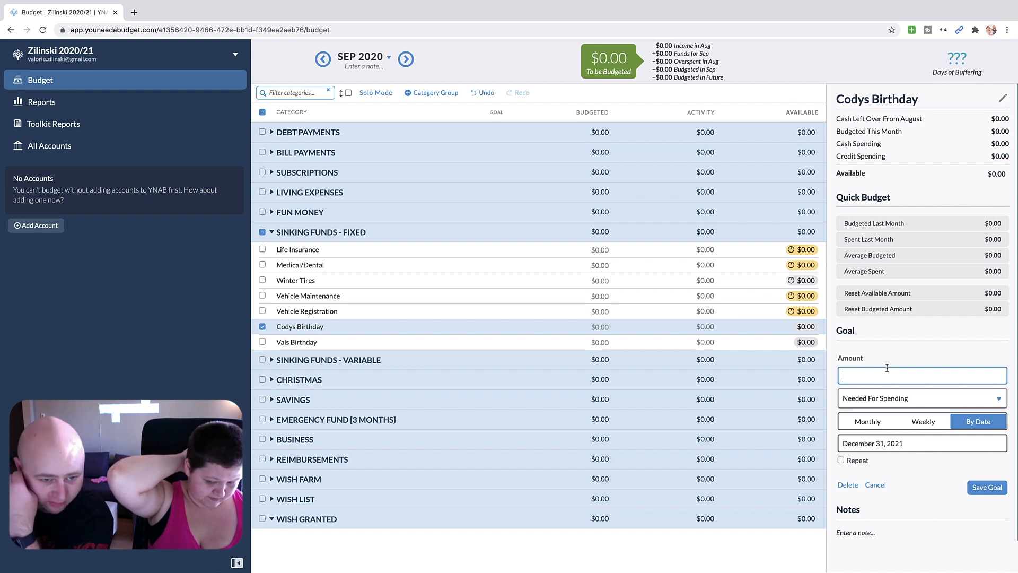
# Step: Set the first birthday category's goal amount to 500, repeat it every 1 year, and save it
pyautogui.write('500')
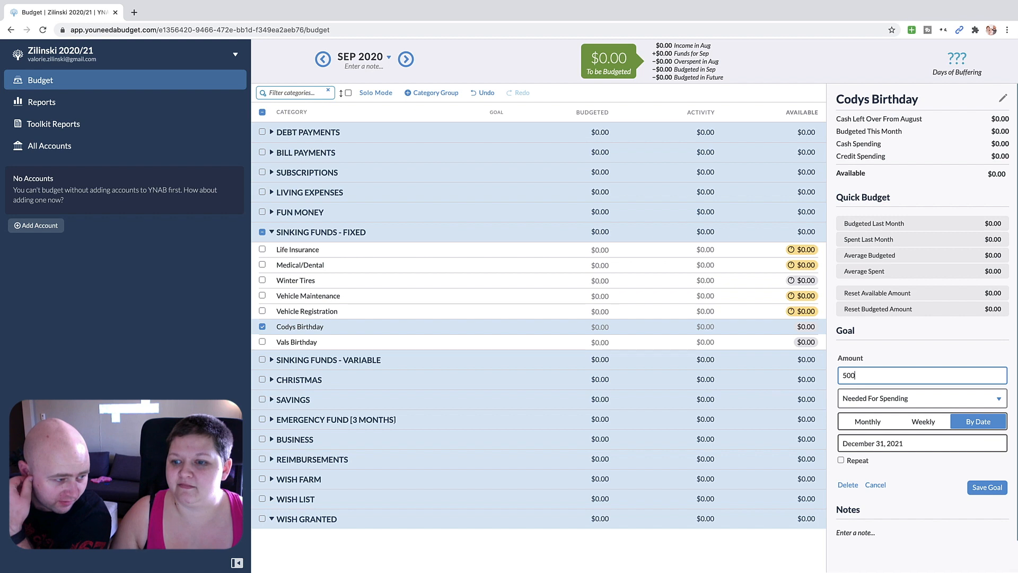
pyautogui.click(841, 460)
pyautogui.click(944, 494)
pyautogui.click(945, 503)
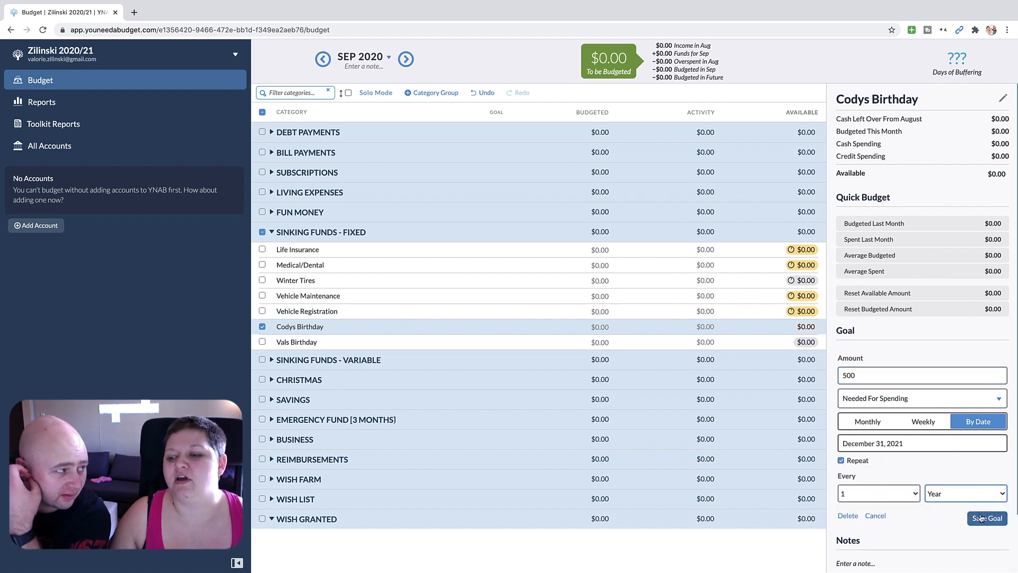
pyautogui.click(981, 518)
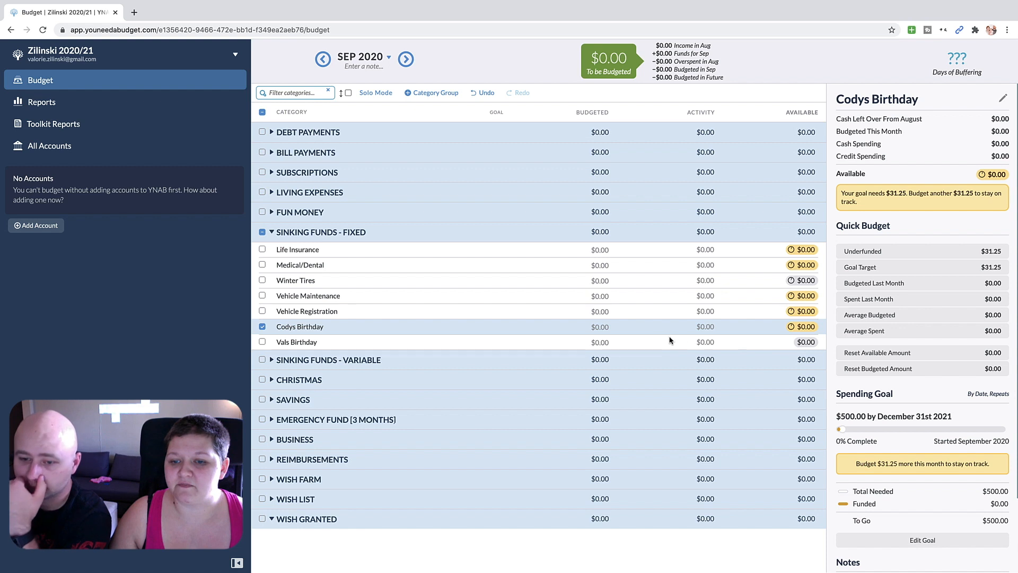
# Step: Start a goal of 500 for the last birthday category in Sinking Funds - Fixed, keeping the Needed For Spending type
pyautogui.click(738, 342)
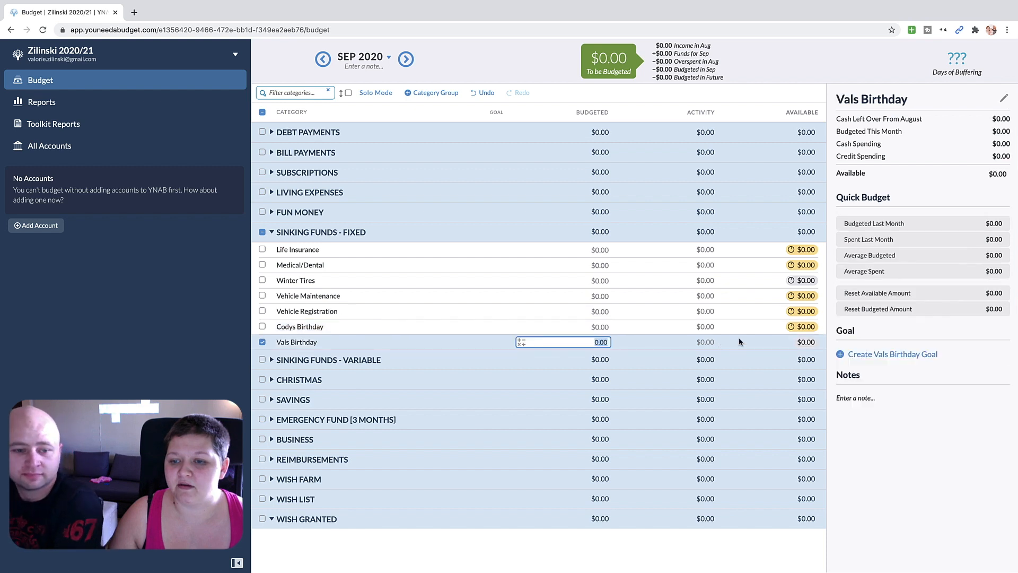
pyautogui.click(608, 326)
pyautogui.click(647, 341)
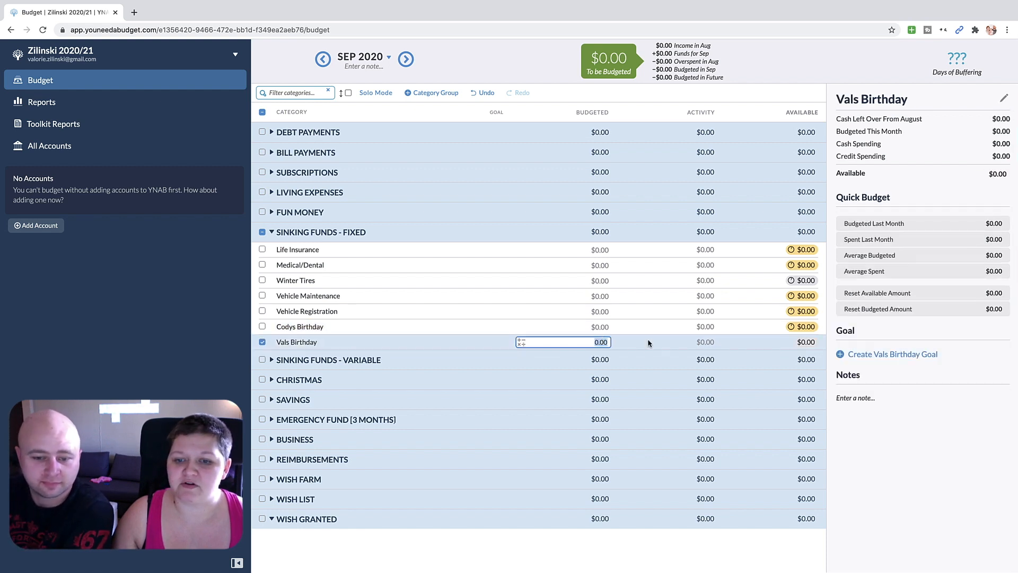
pyautogui.click(908, 354)
pyautogui.click(933, 393)
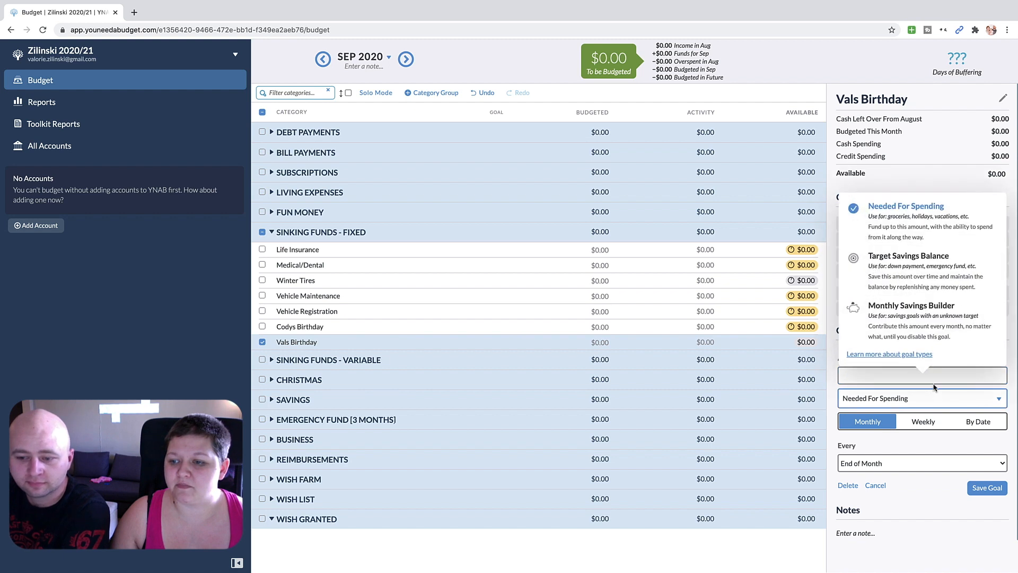
pyautogui.click(877, 380)
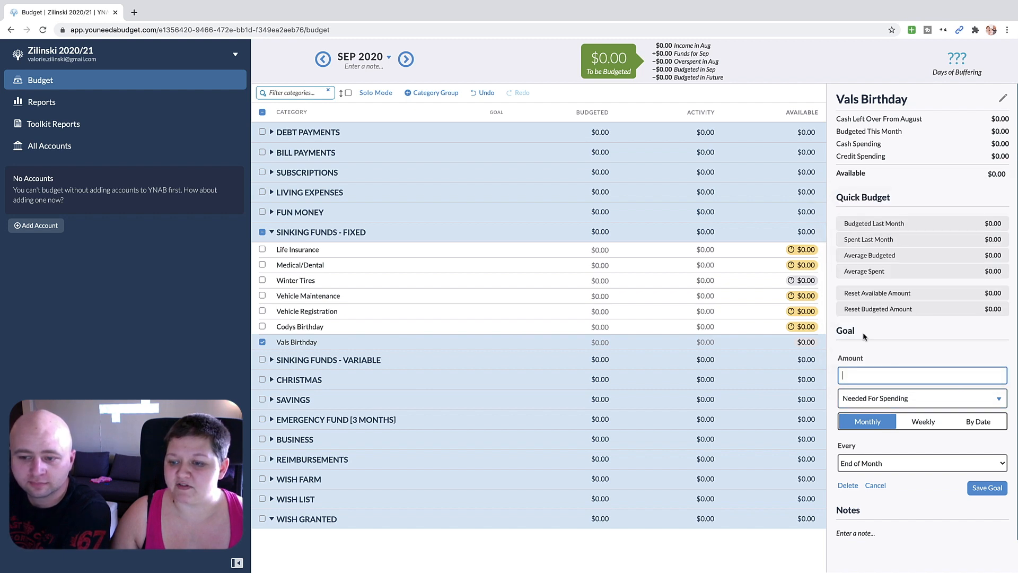
pyautogui.write('500')
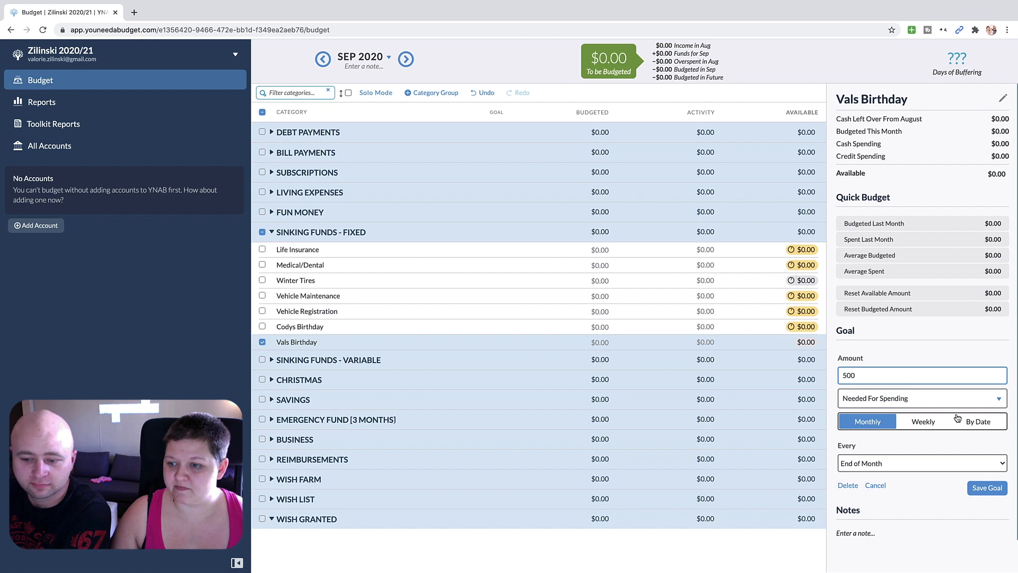
# Step: Make the last birthday category's goal a by-date goal due August 29, 2021
pyautogui.click(978, 421)
pyautogui.click(942, 443)
pyautogui.doubleClick(964, 321)
pyautogui.tripleClick(964, 321)
pyautogui.doubleClick(964, 321)
pyautogui.doubleClick(964, 321)
pyautogui.click(964, 320)
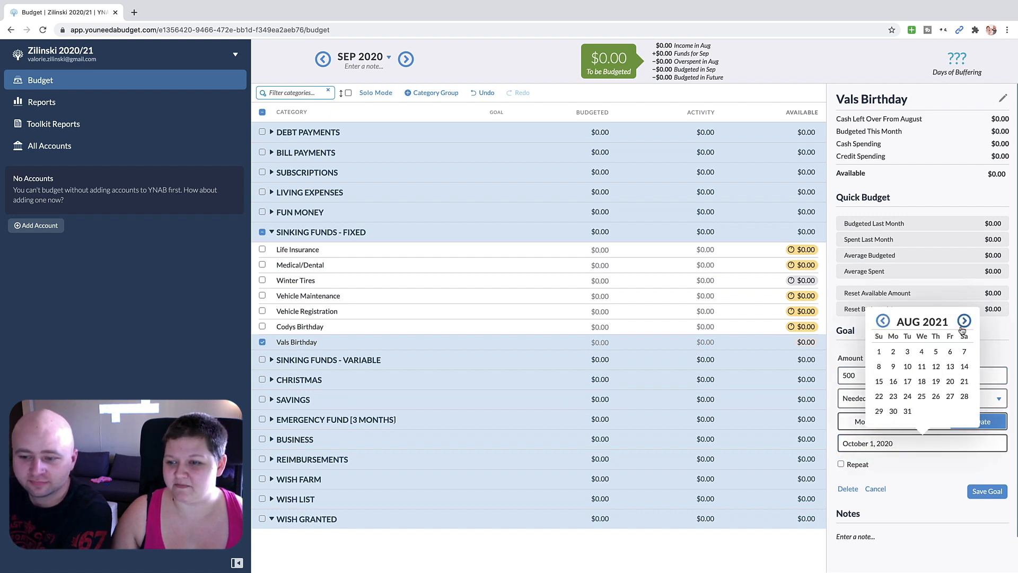
pyautogui.click(878, 411)
# Step: Set the last birthday category's goal to repeat every 1 year and save it
pyautogui.click(863, 461)
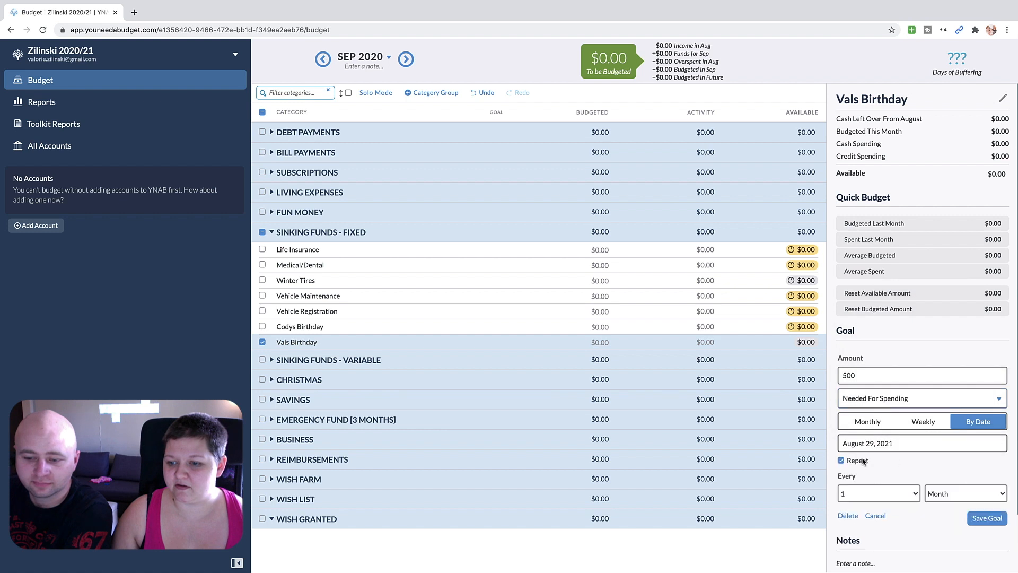
pyautogui.click(966, 501)
pyautogui.click(956, 502)
pyautogui.click(986, 518)
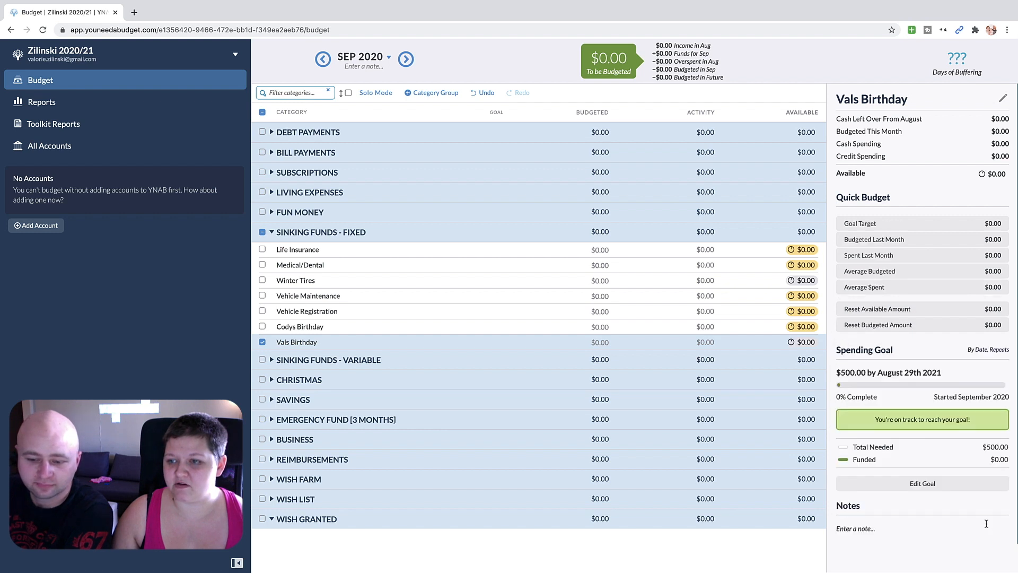
# Step: Collapse Sinking Funds - Fixed and save a monthly spending goal of 100 for the first category in Sinking Funds - Variable
pyautogui.click(262, 342)
pyautogui.click(272, 232)
pyautogui.click(272, 251)
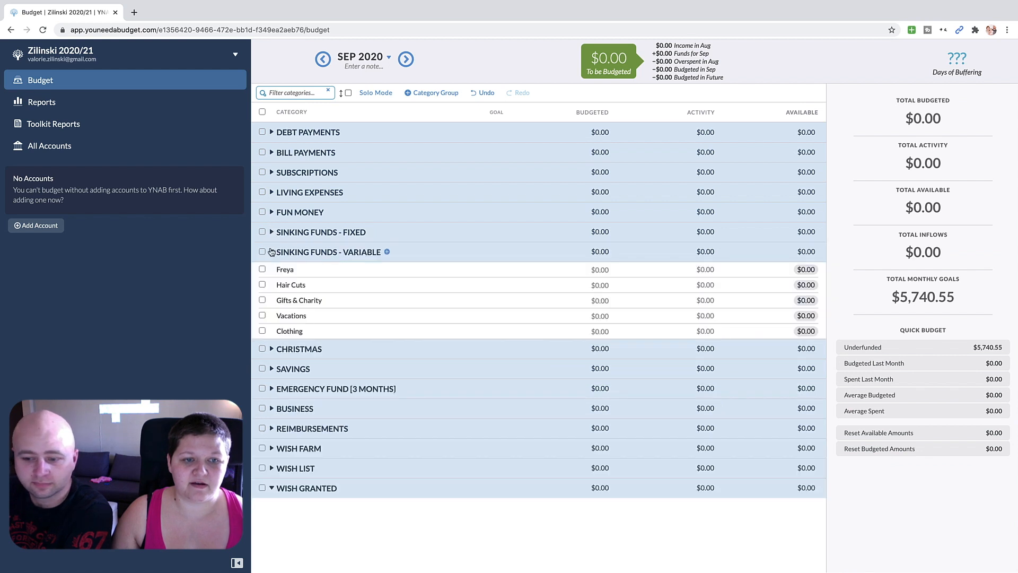
pyautogui.click(613, 270)
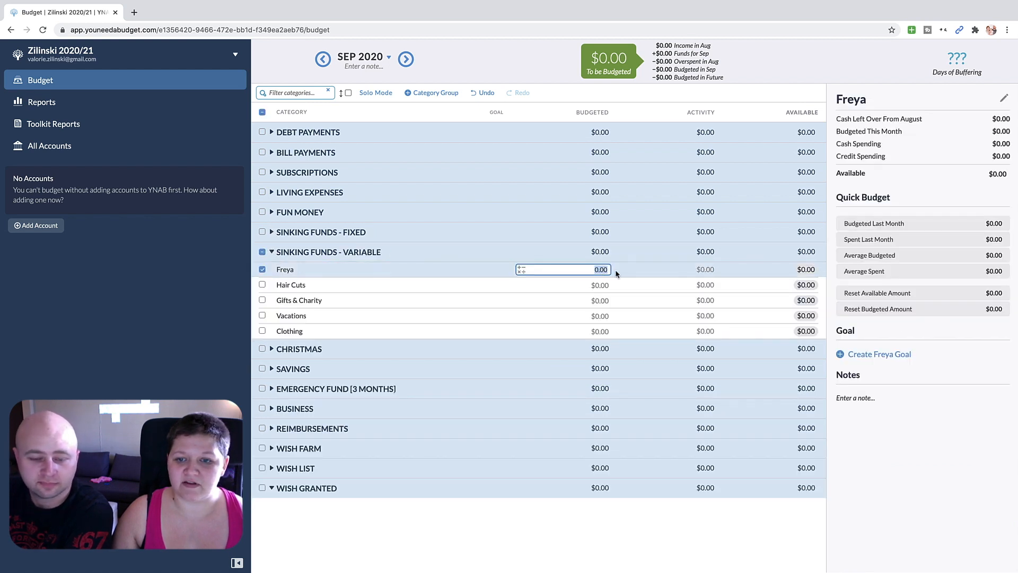
pyautogui.click(895, 354)
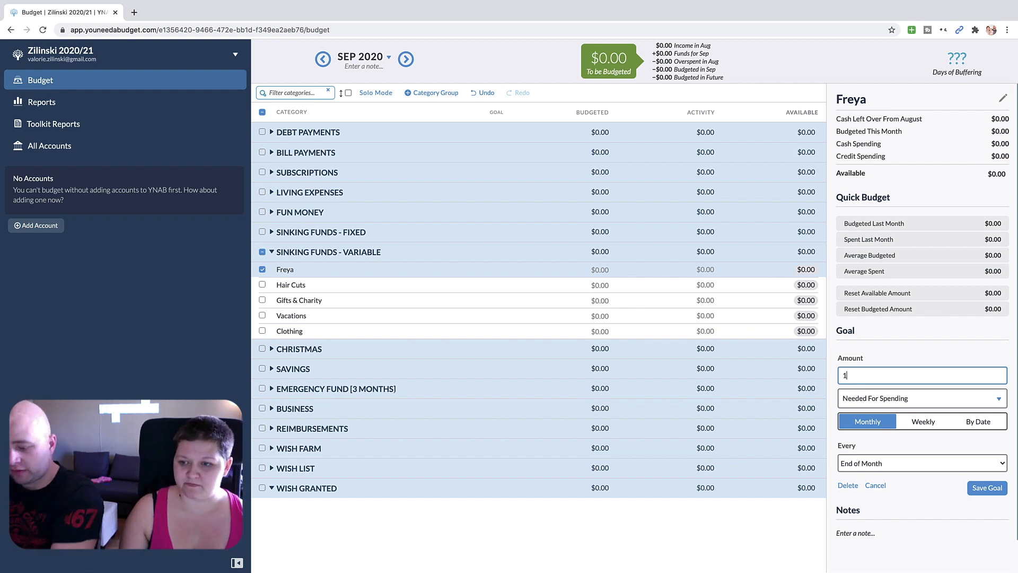
pyautogui.click(980, 488)
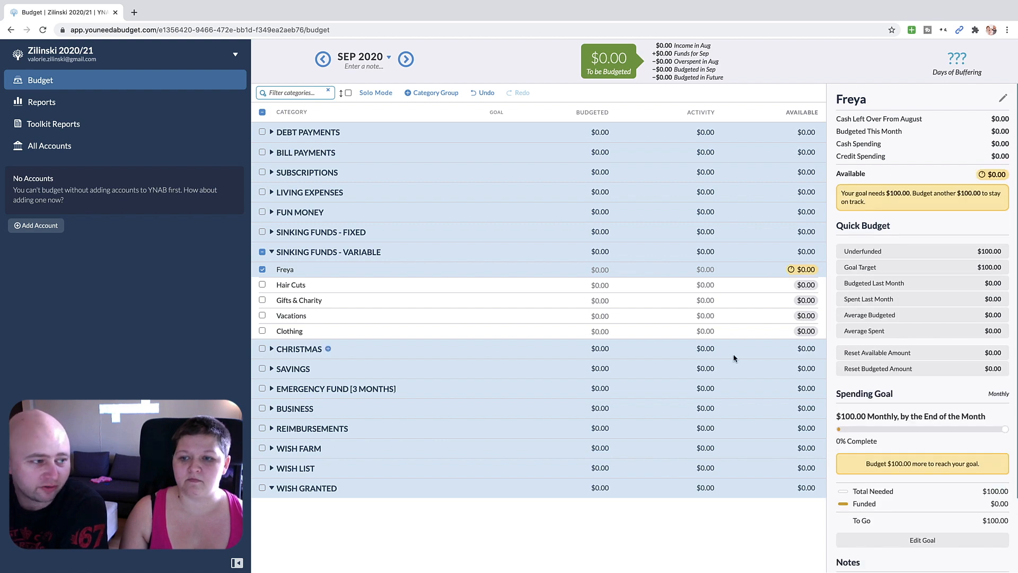
# Step: Create a Target Savings Balance goal of 100 for the Hair Cuts category
pyautogui.click(600, 291)
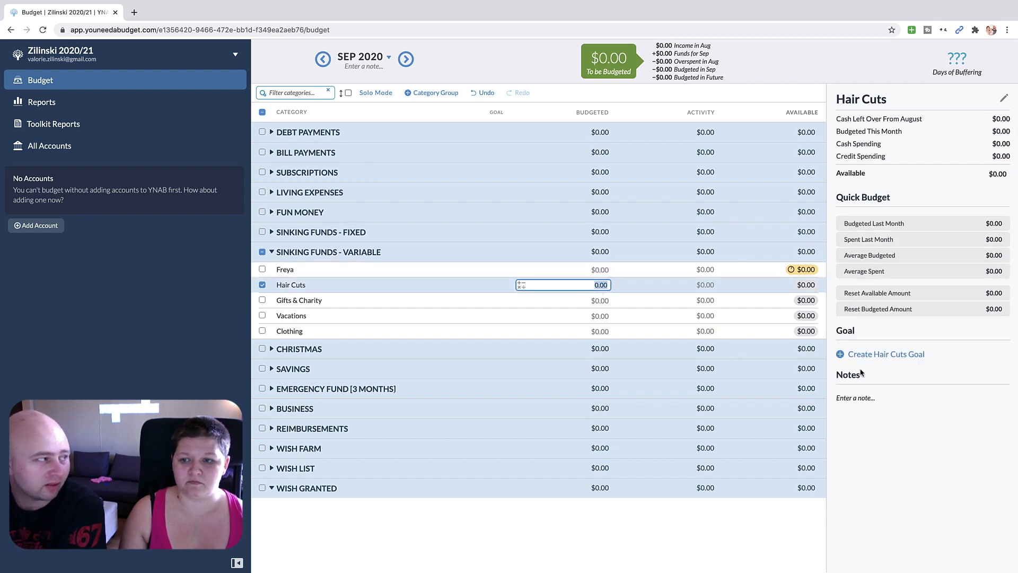
pyautogui.click(898, 355)
pyautogui.click(896, 397)
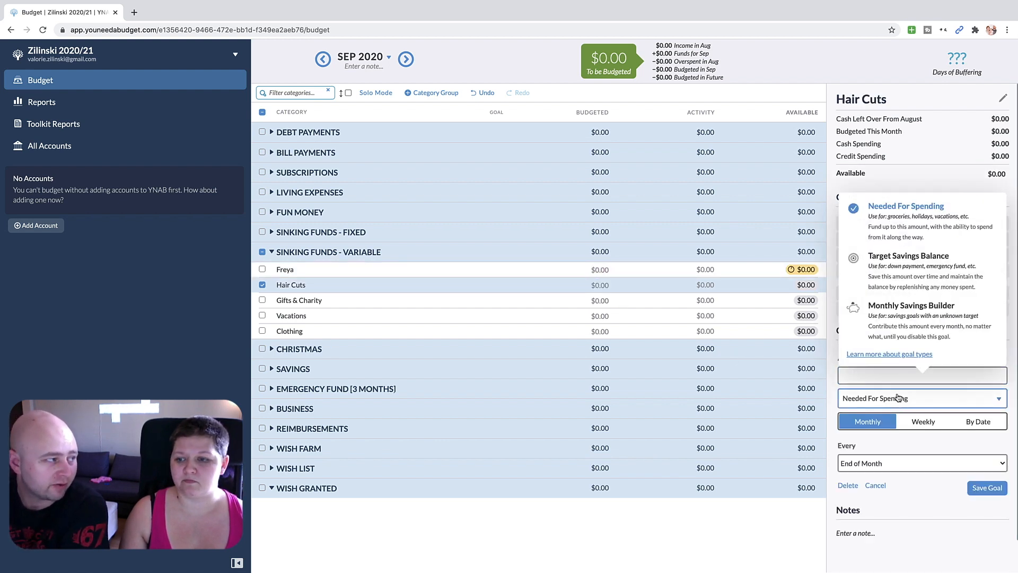
pyautogui.click(913, 315)
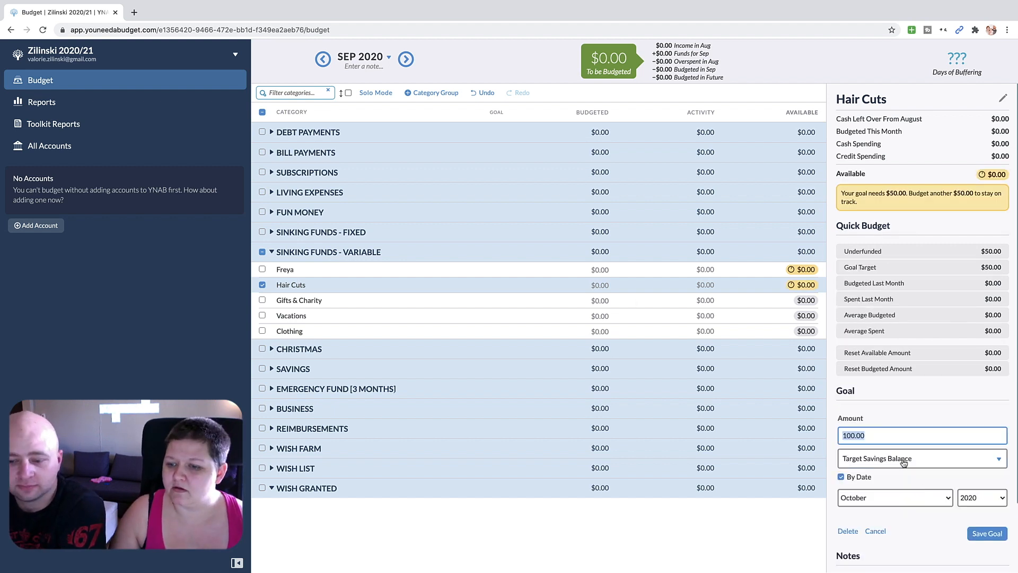
pyautogui.click(902, 456)
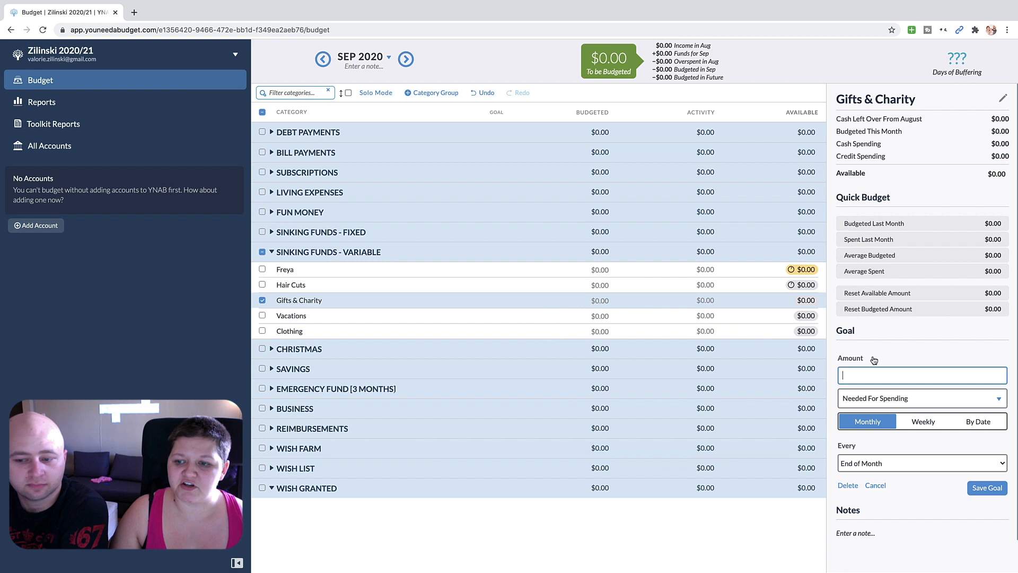
# Step: Rename the Gifts & Charity category to Gifts and add a separate Charity category directly below it
pyautogui.click(298, 300)
pyautogui.moveTo(263, 329); pyautogui.dragTo(229, 328)
pyautogui.press('BackSpace')
pyautogui.press('Return')
pyautogui.click(389, 252)
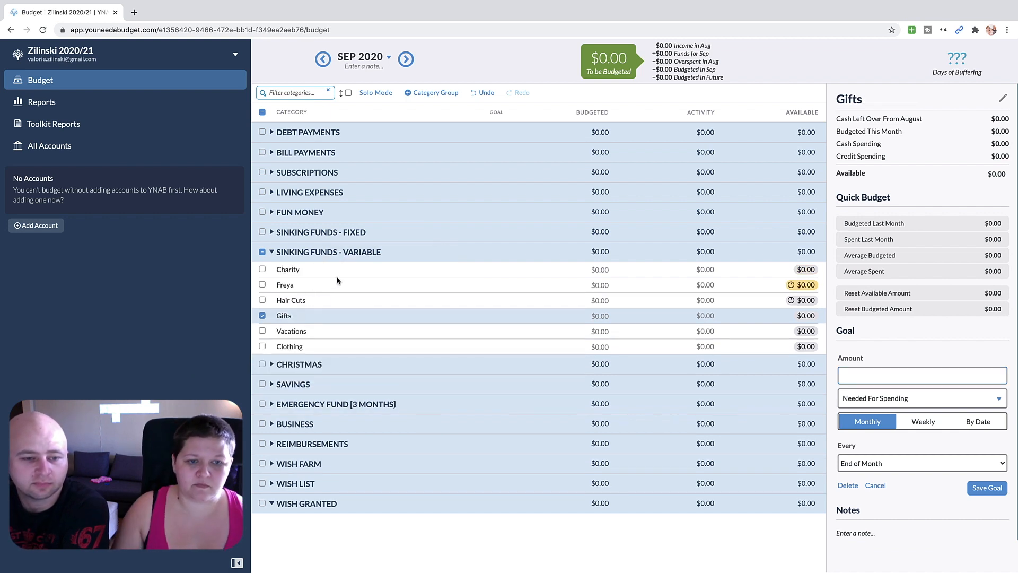
pyautogui.moveTo(295, 270); pyautogui.dragTo(294, 328)
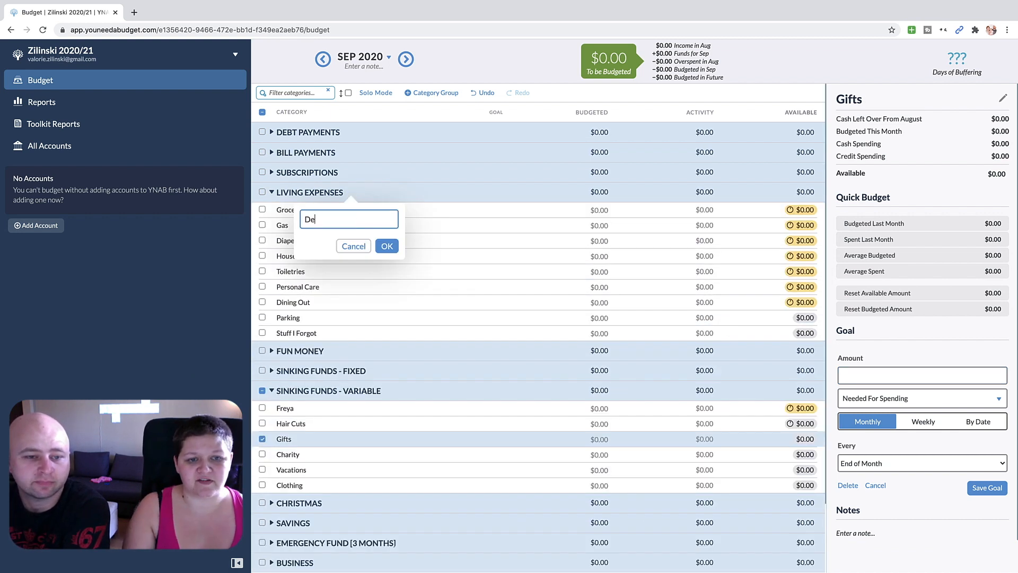
# Step: Add a Delivery Fees category below Dining Out in Living Expenses and save a monthly spending goal of 60 for it
pyautogui.write('ivery Fees')
pyautogui.press('Return')
pyautogui.moveTo(297, 210); pyautogui.dragTo(302, 330)
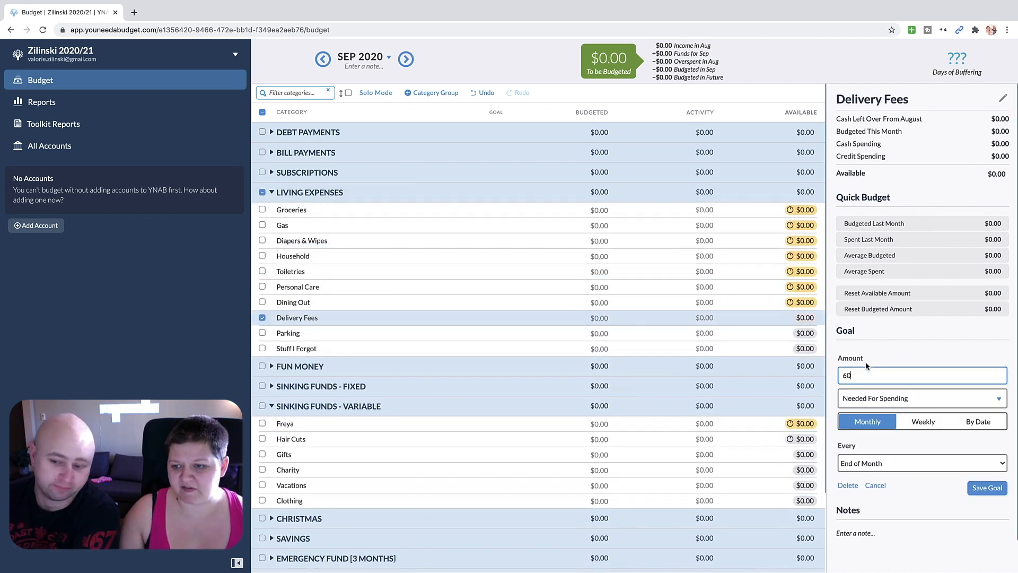
pyautogui.click(986, 487)
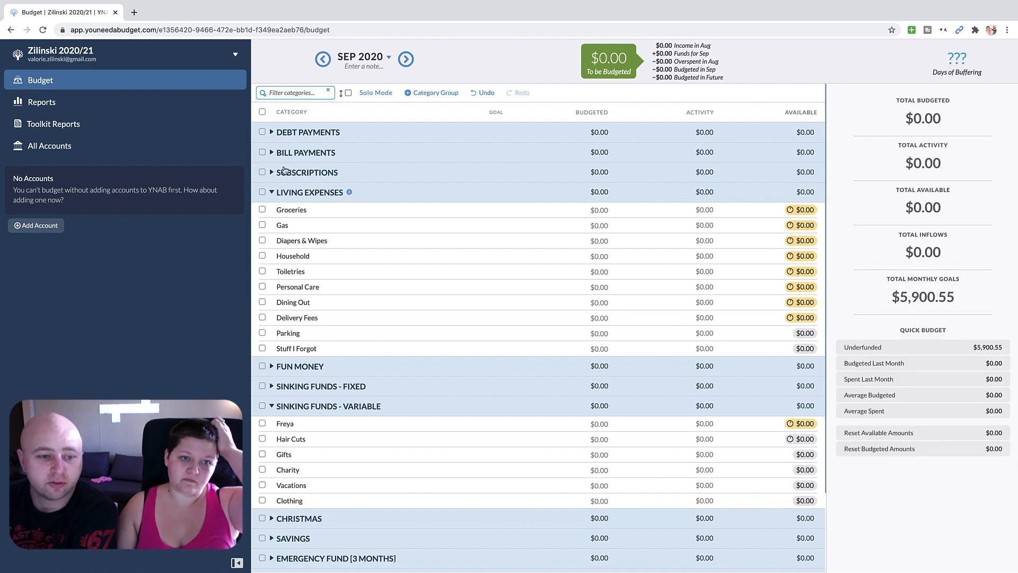
pyautogui.click(271, 191)
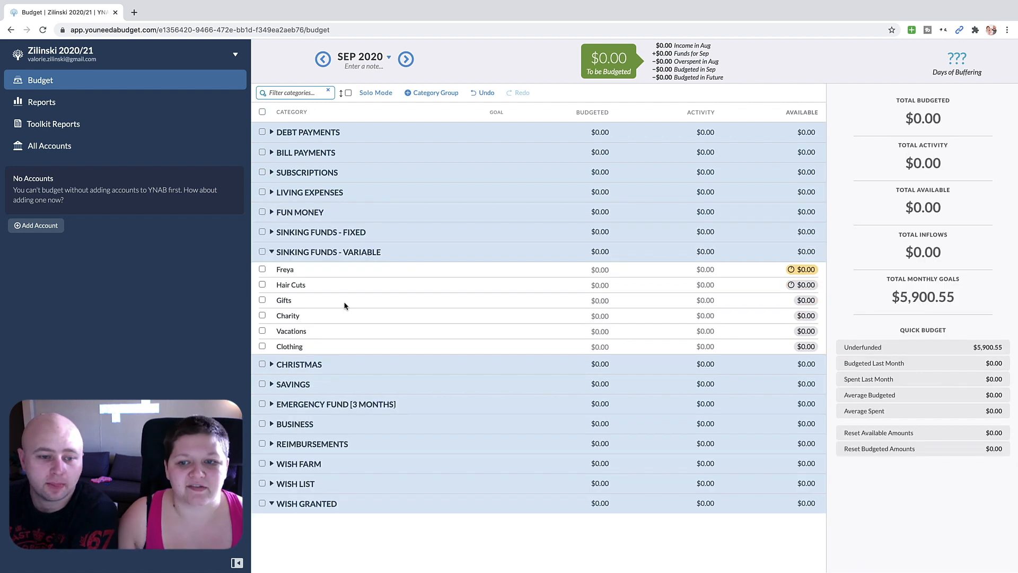
# Step: Create monthly spending goals of 50 each for Gifts and Charity in Sinking Funds - Variable
pyautogui.click(346, 301)
pyautogui.click(879, 355)
pyautogui.write('50')
pyautogui.click(986, 488)
pyautogui.click(600, 316)
pyautogui.click(855, 354)
pyautogui.write('50')
pyautogui.click(986, 488)
# Step: Create a Target Savings Balance goal of 1000 without a target date for the Vacations category
pyautogui.click(604, 331)
pyautogui.click(887, 352)
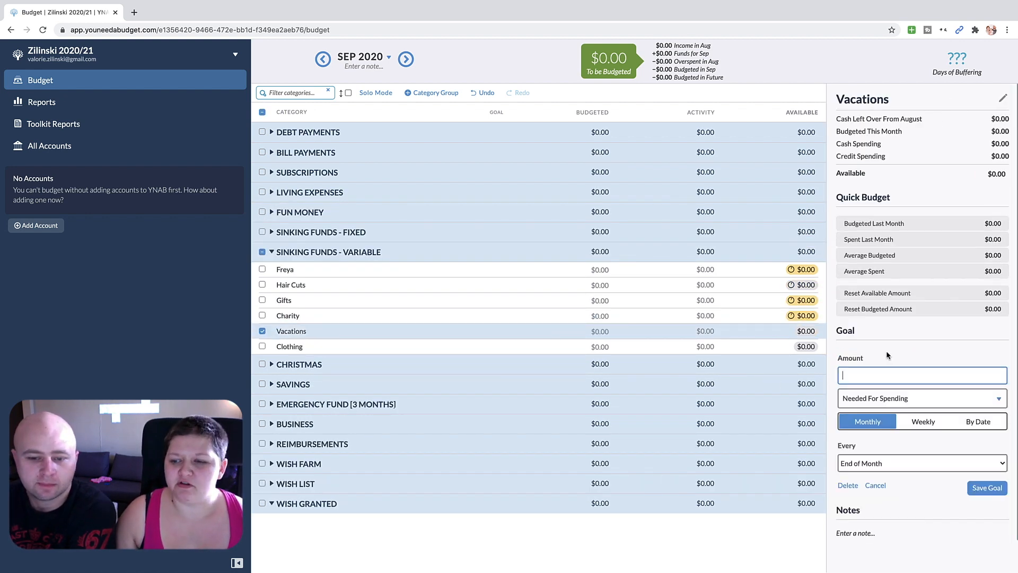
pyautogui.click(902, 396)
pyautogui.click(980, 463)
pyautogui.click(841, 417)
pyautogui.click(865, 376)
pyautogui.write('1000')
pyautogui.click(988, 447)
# Step: Create a monthly spending goal of 100 for the Clothing category
pyautogui.click(602, 347)
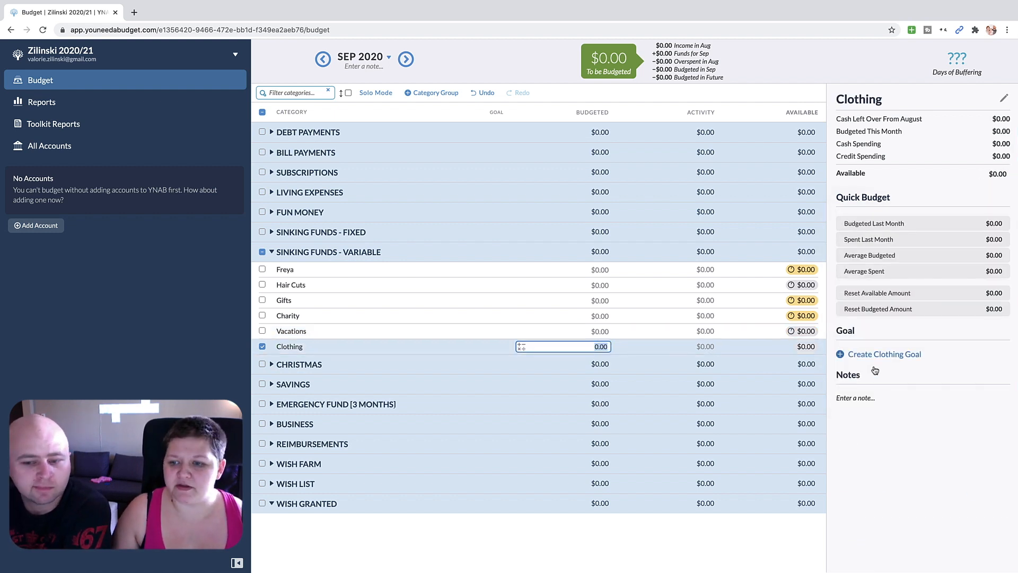
pyautogui.click(861, 354)
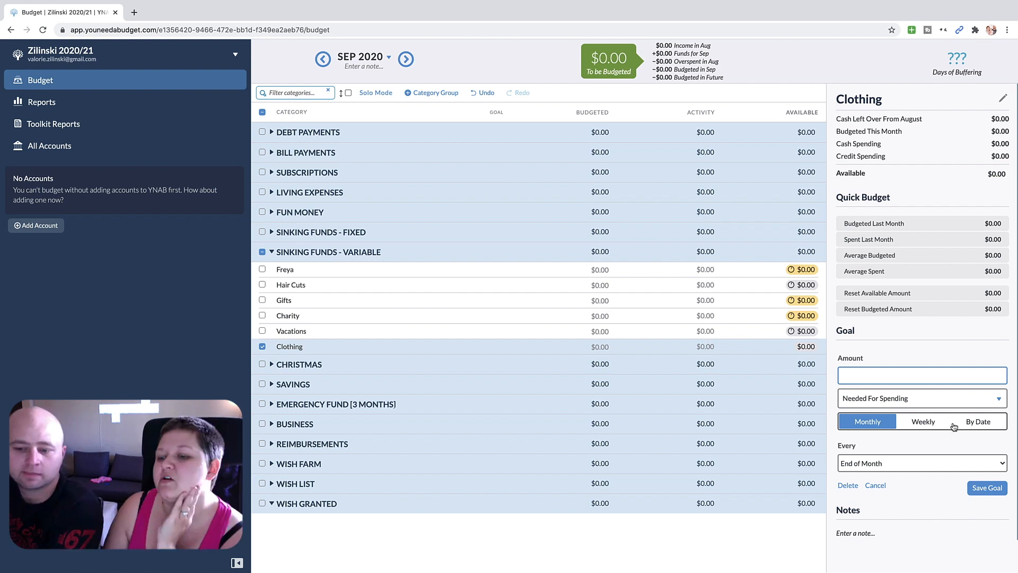
pyautogui.write('100')
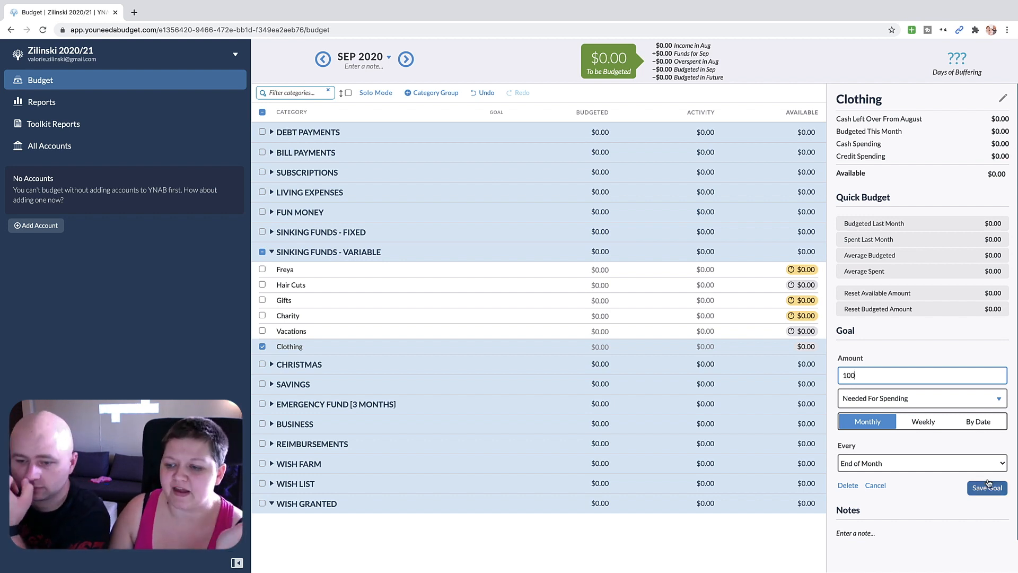
pyautogui.click(987, 487)
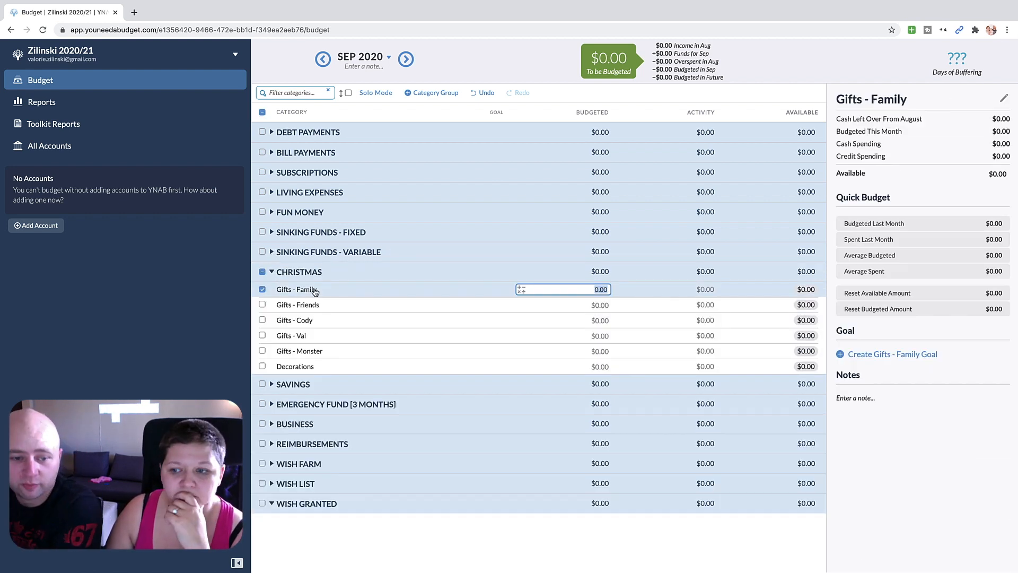
# Step: Set up a by-date spending goal of 300 due December 25, 2020 for Gifts - Family in the Christmas group
pyautogui.click(859, 482)
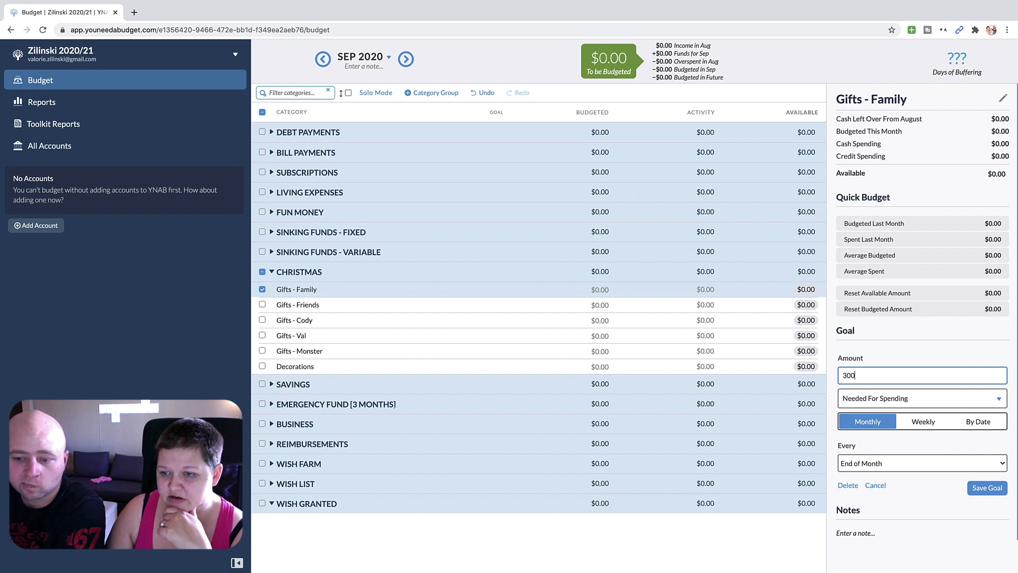
pyautogui.click(989, 421)
pyautogui.click(965, 447)
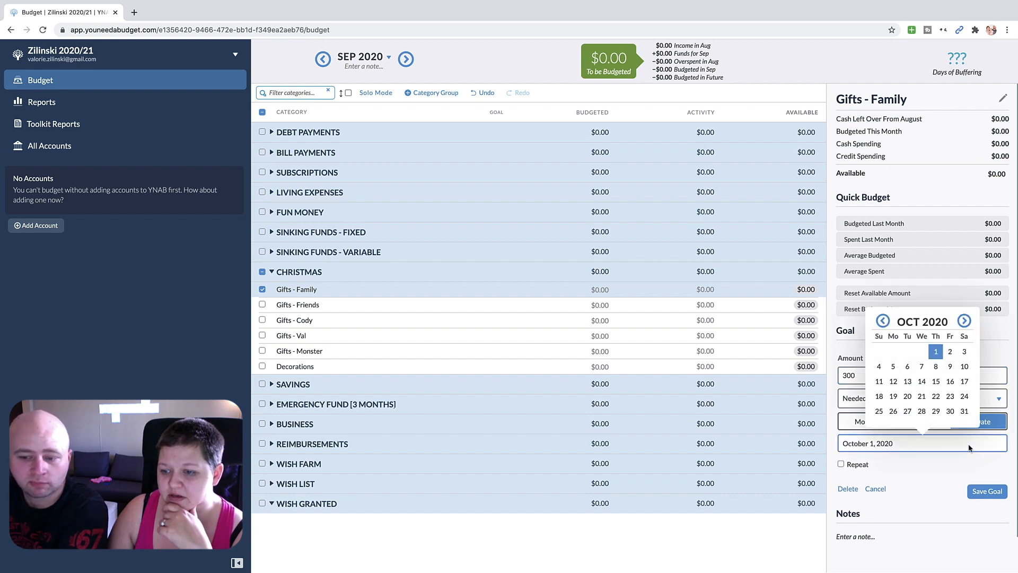
pyautogui.click(970, 323)
pyautogui.click(970, 323)
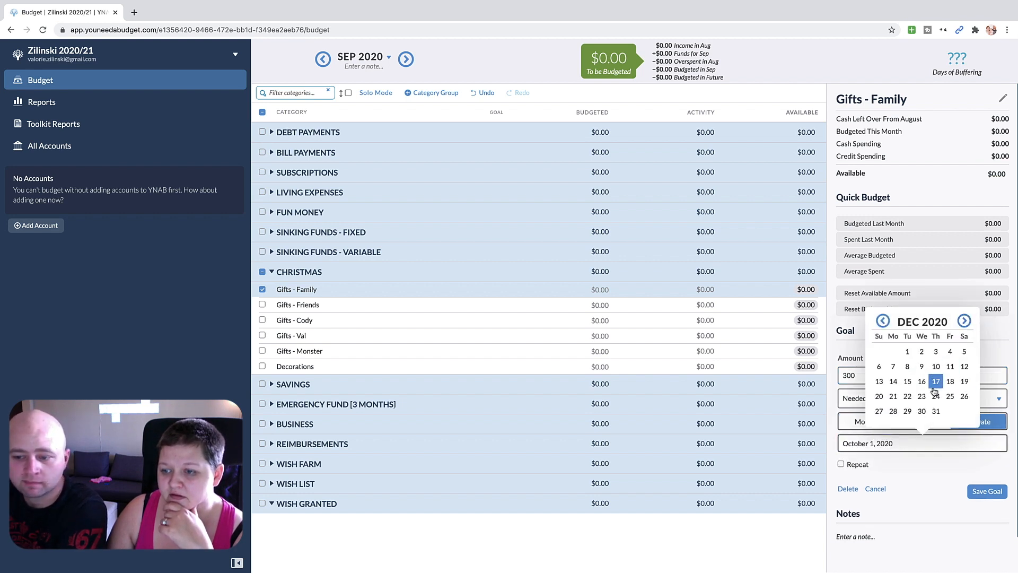
pyautogui.click(950, 396)
# Step: Set the Gifts - Family goal to repeat every 1 year and save it
pyautogui.click(850, 461)
pyautogui.click(949, 493)
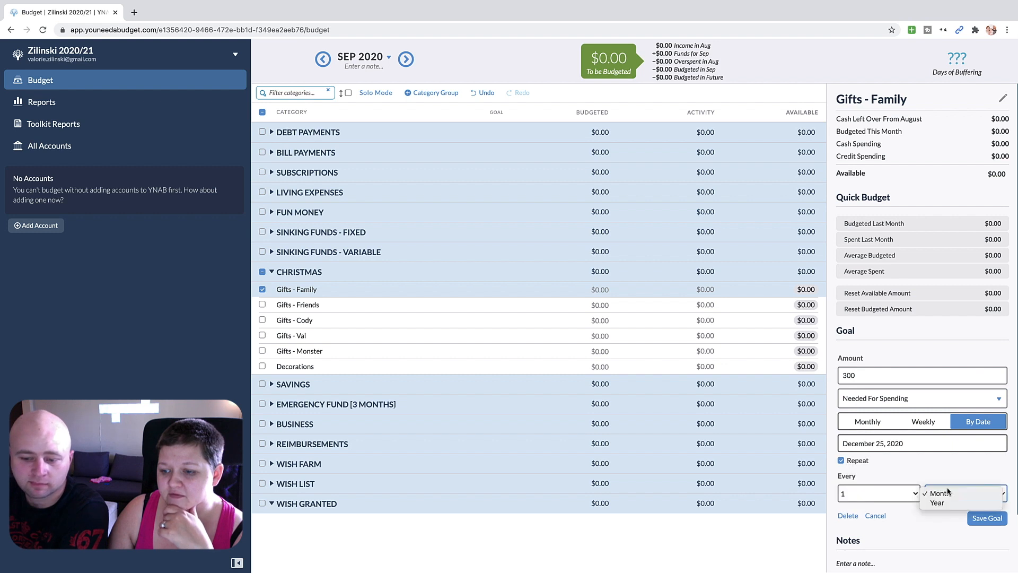
pyautogui.click(949, 504)
pyautogui.click(981, 518)
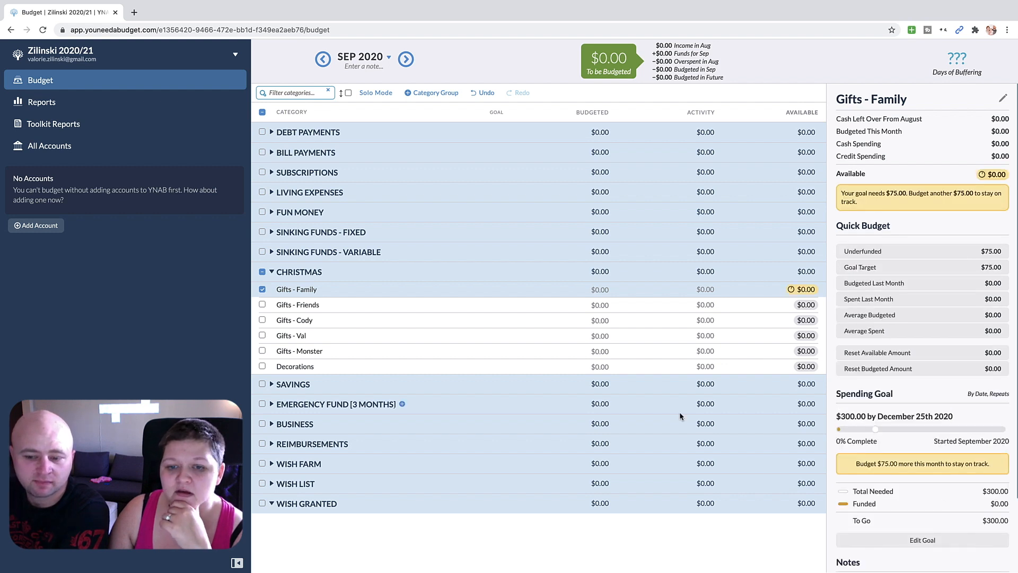
# Step: Start a by-date spending goal due December 25, 2020 for the Gifts - Friends category
pyautogui.click(581, 306)
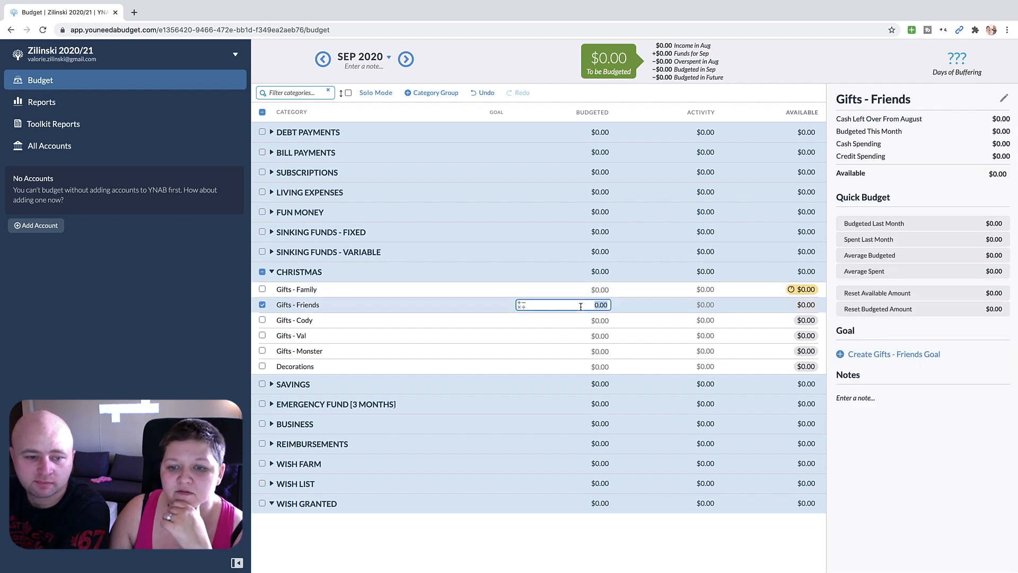
pyautogui.click(902, 354)
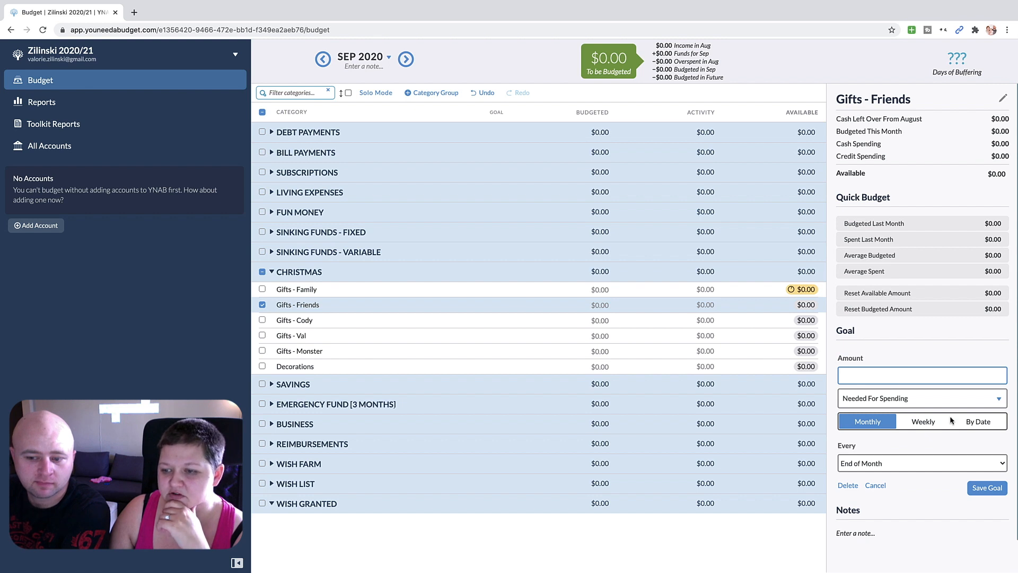
pyautogui.click(975, 426)
pyautogui.click(899, 441)
pyautogui.click(964, 320)
pyautogui.click(963, 320)
pyautogui.click(950, 396)
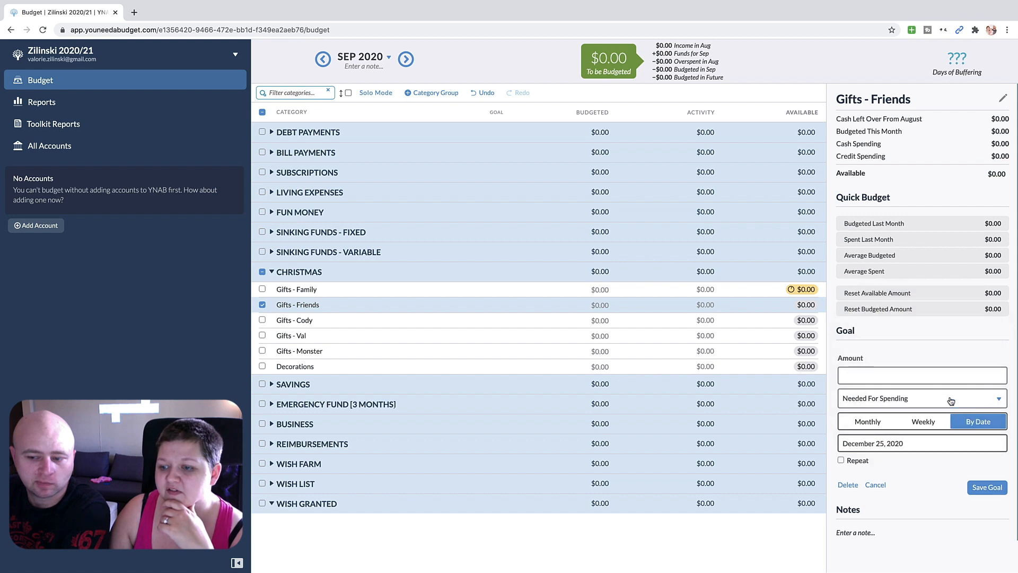
# Step: Make the Gifts - Friends goal repeat every 1 year, set its amount to 200 and save it
pyautogui.click(854, 462)
pyautogui.click(965, 493)
pyautogui.click(938, 505)
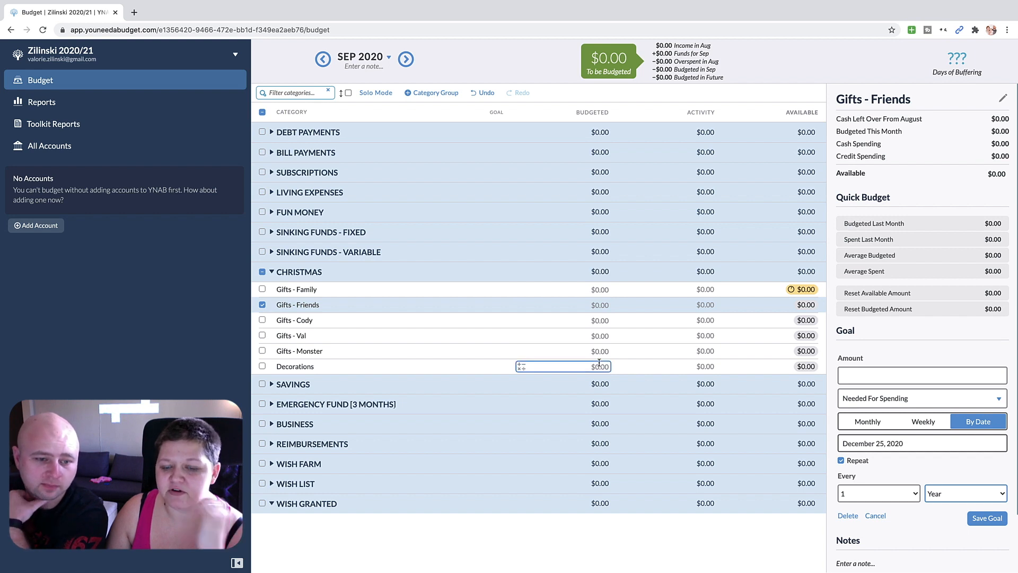
pyautogui.click(882, 374)
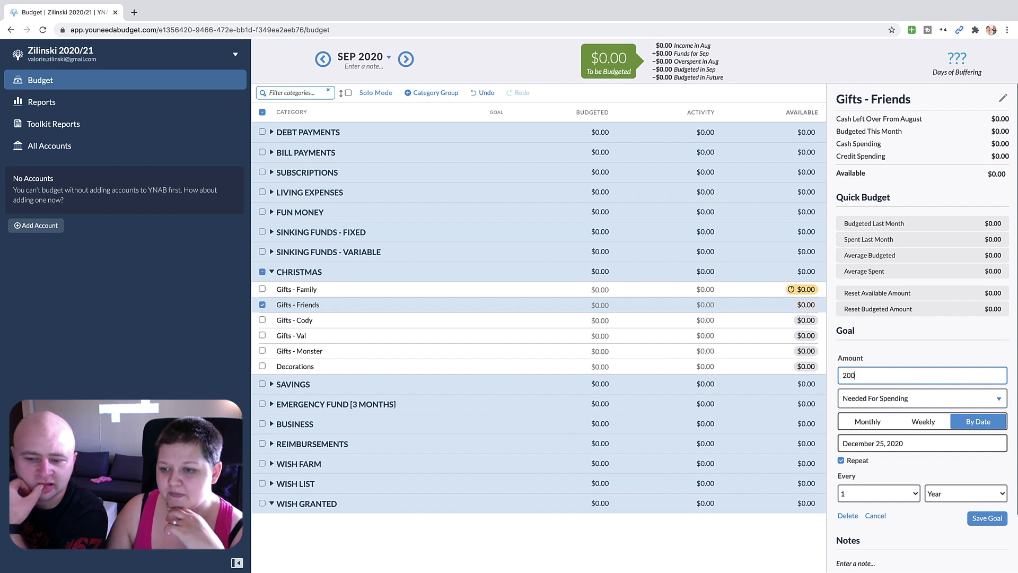
pyautogui.click(987, 517)
# Step: Set up a by-date spending goal of 150 due December 25, 2020 for the gift category directly below Gifts - Friends
pyautogui.click(601, 322)
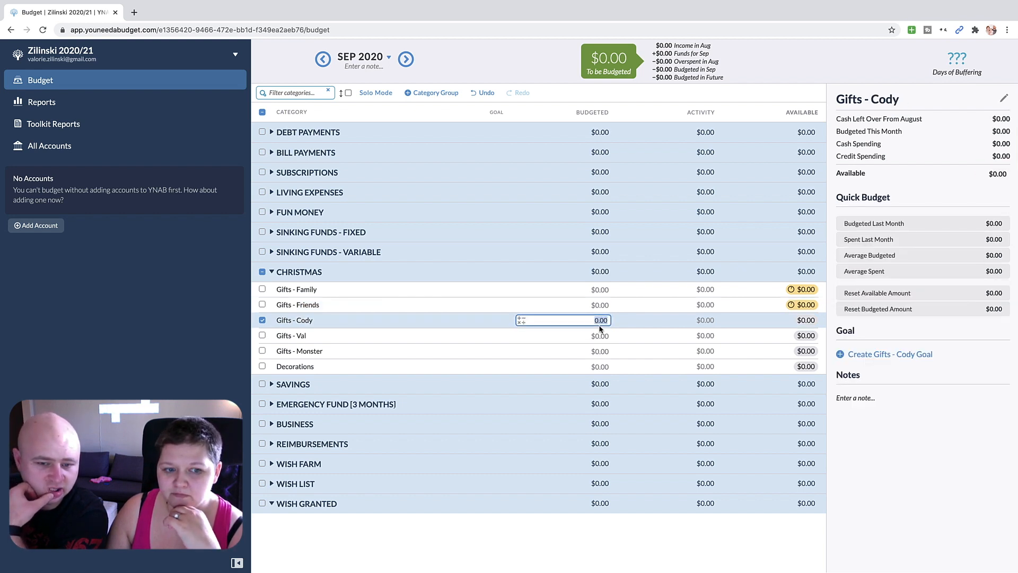
pyautogui.click(877, 355)
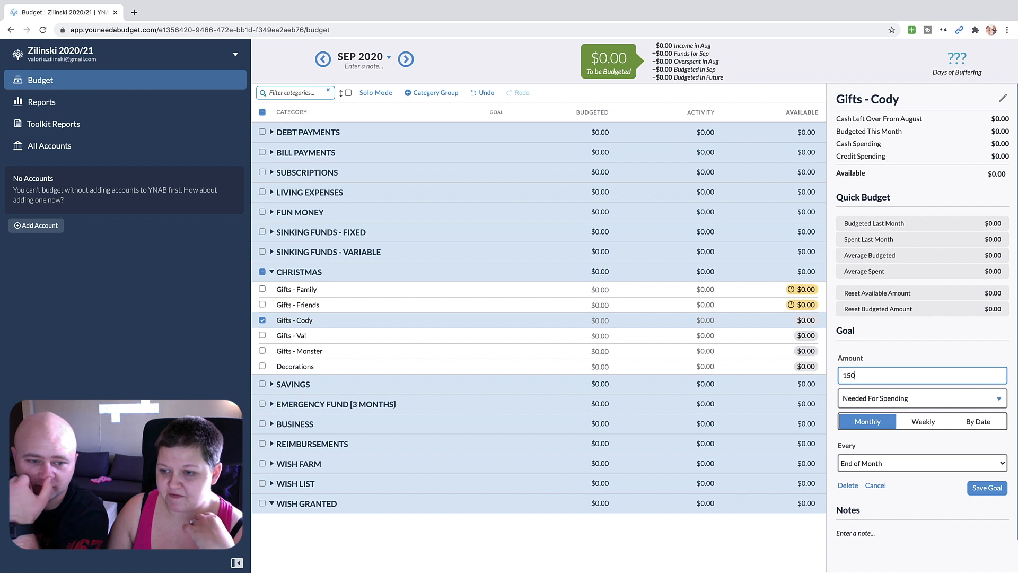
pyautogui.click(989, 422)
pyautogui.click(967, 443)
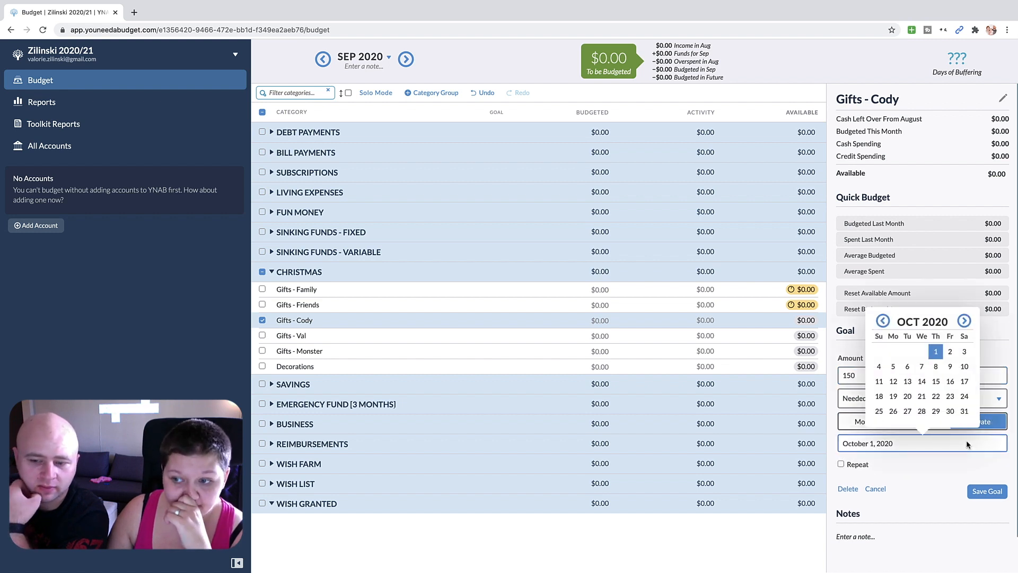
pyautogui.click(964, 321)
pyautogui.click(964, 320)
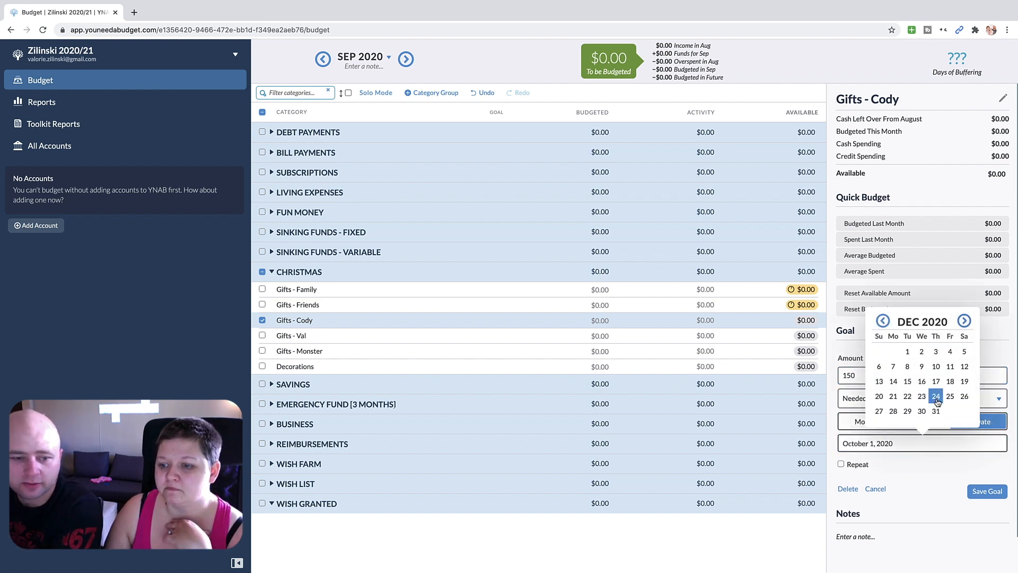
pyautogui.click(951, 396)
# Step: Make the goal of the gift category directly below Gifts - Friends repeat and save it
pyautogui.click(857, 464)
pyautogui.click(973, 497)
pyautogui.click(987, 518)
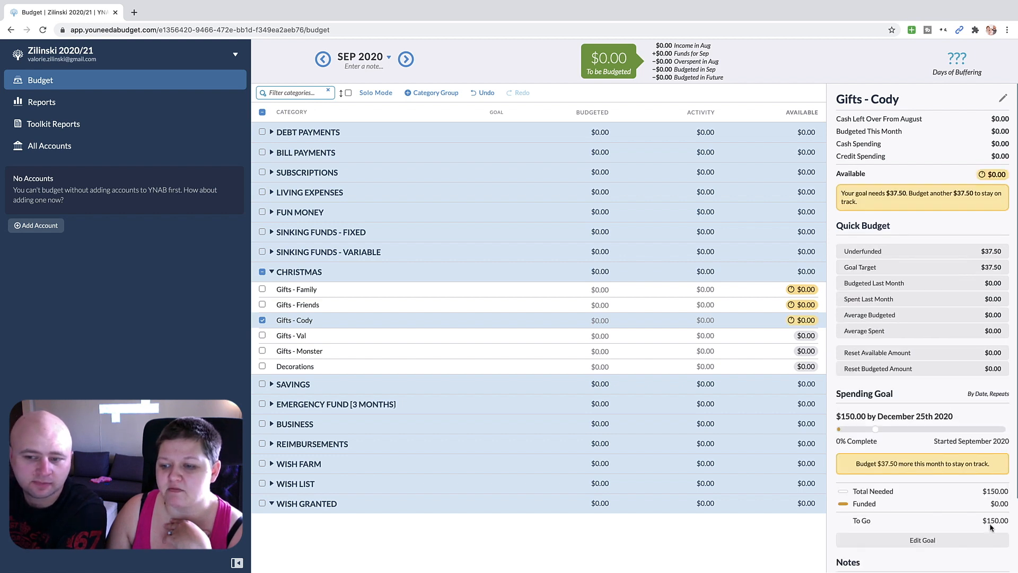
# Step: Set up a by-date spending goal of 150 due December 25, 2020 for the gift category directly above Gifts - Monster
pyautogui.click(601, 335)
pyautogui.click(879, 354)
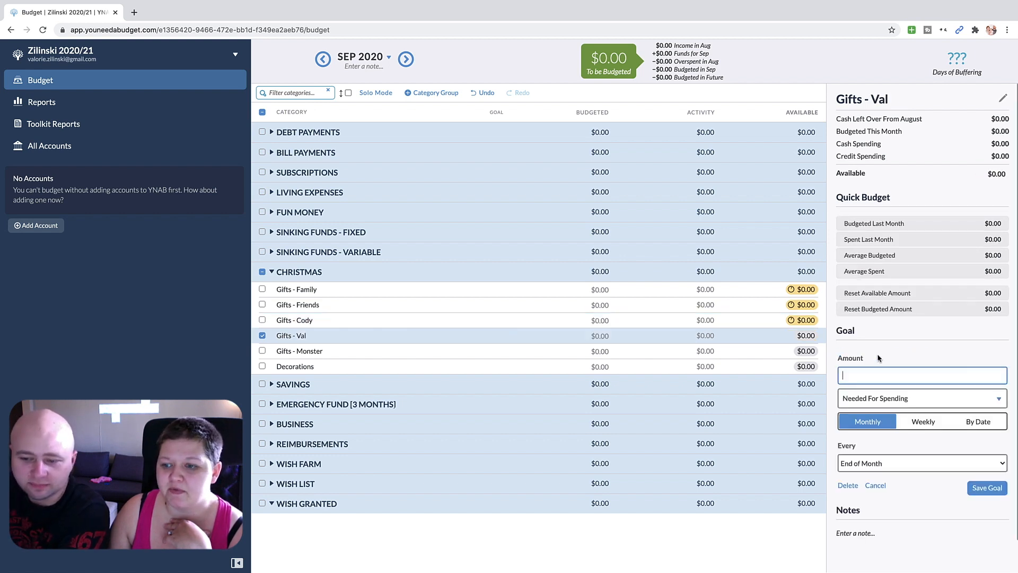
pyautogui.click(923, 398)
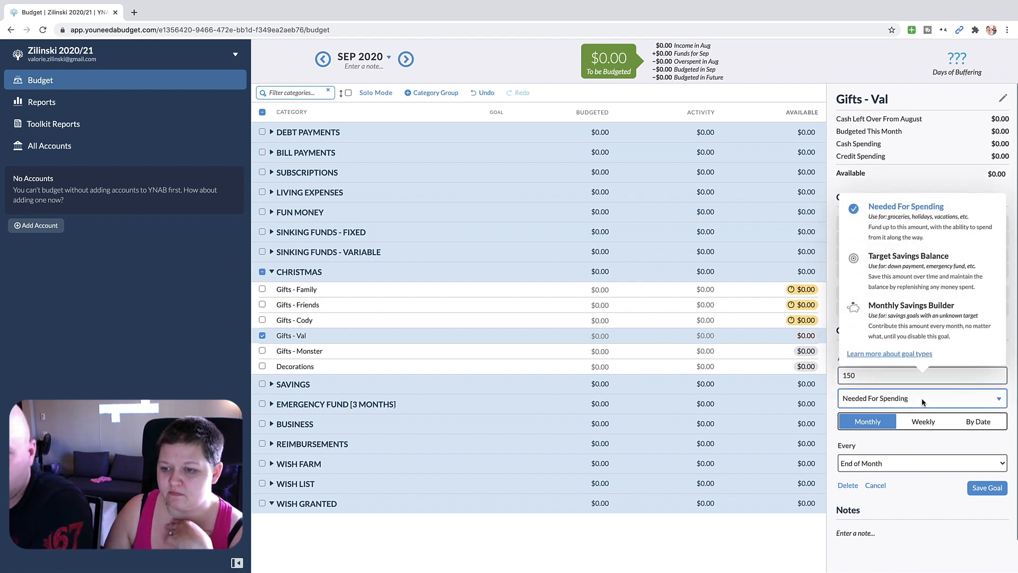
pyautogui.click(978, 421)
pyautogui.click(923, 445)
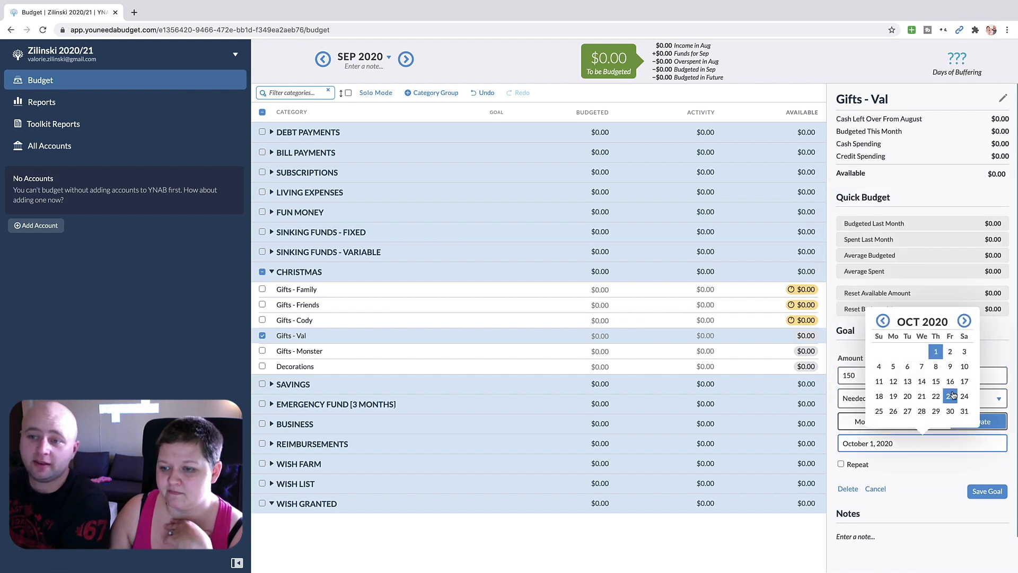
pyautogui.click(964, 320)
pyautogui.click(964, 320)
pyautogui.click(949, 396)
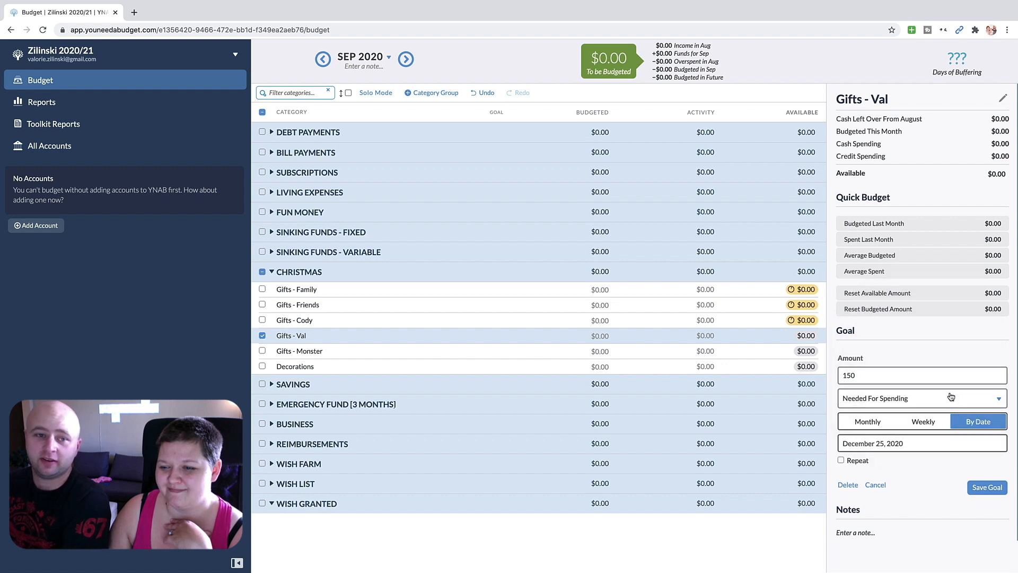
# Step: Make the goal of the gift category directly above Gifts - Monster repeat and save it
pyautogui.click(856, 460)
pyautogui.click(952, 494)
pyautogui.click(951, 494)
pyautogui.click(982, 518)
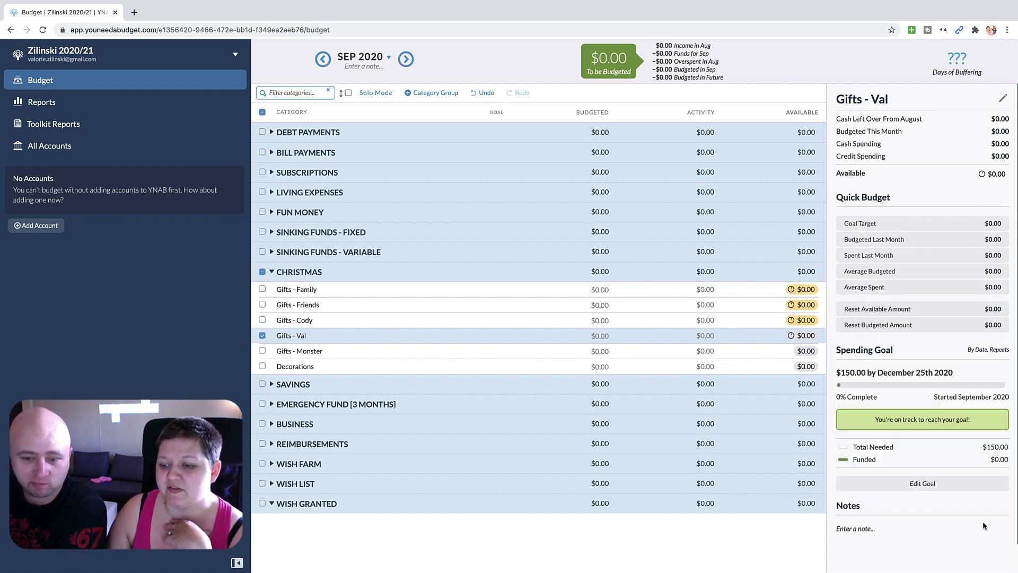
# Step: Set up a by-date spending goal of 150 due December 25, 2020 for the Gifts - Monster category
pyautogui.click(710, 352)
pyautogui.click(914, 361)
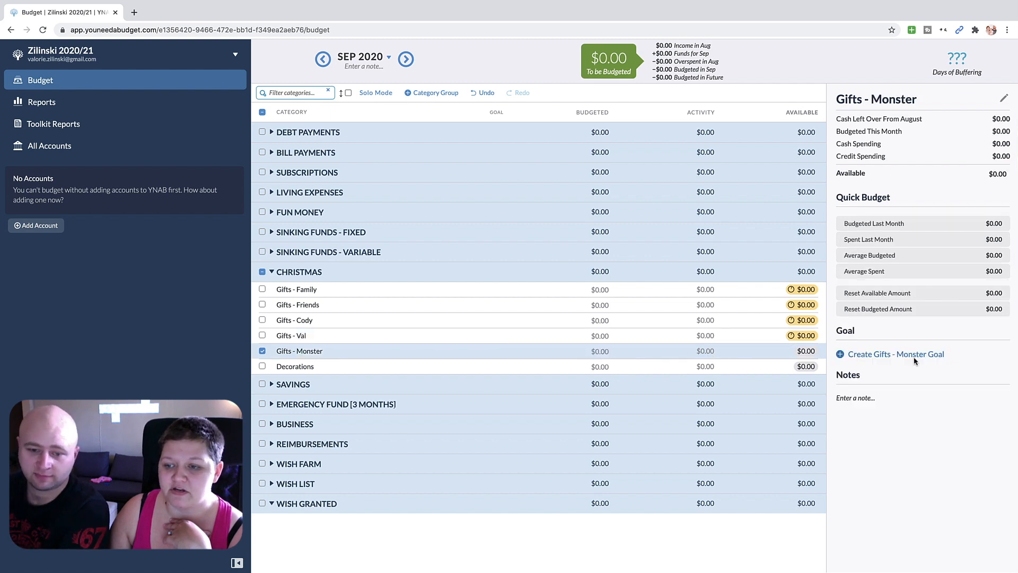
pyautogui.write('150')
pyautogui.click(978, 421)
pyautogui.click(949, 443)
pyautogui.click(964, 320)
pyautogui.click(964, 320)
pyautogui.click(949, 396)
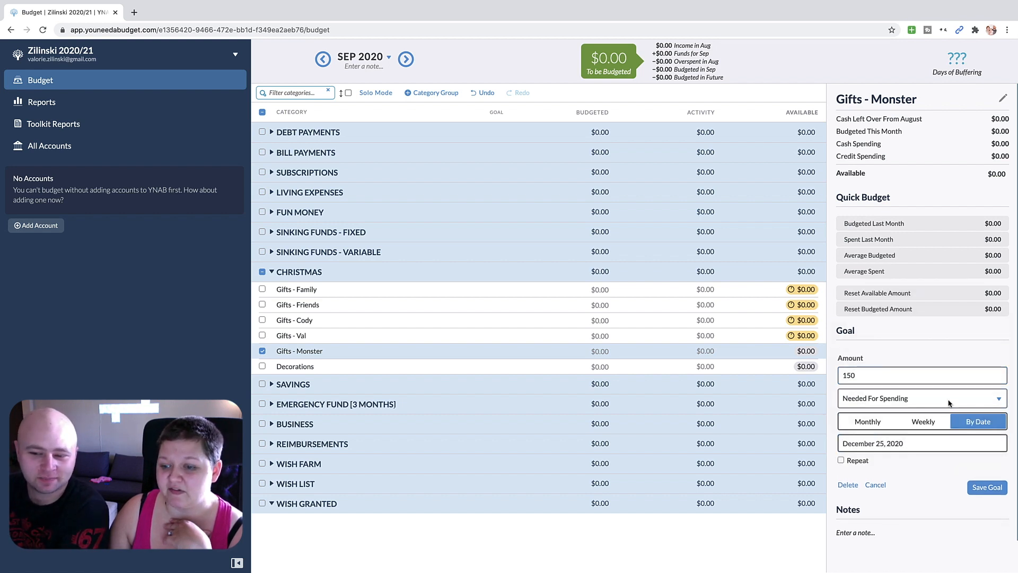
# Step: Set the Gifts - Monster goal to repeat every 1 year and save it
pyautogui.click(864, 459)
pyautogui.click(983, 493)
pyautogui.click(964, 503)
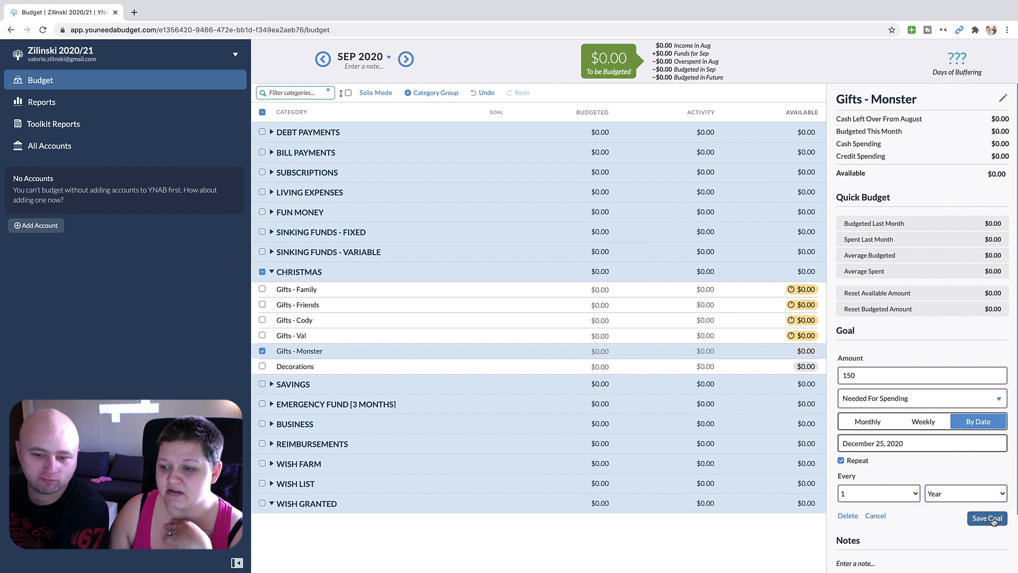
pyautogui.click(987, 518)
# Step: Set up a by-date spending goal of 200 due December 25, 2020 for the Decorations category in the Christmas group
pyautogui.click(584, 363)
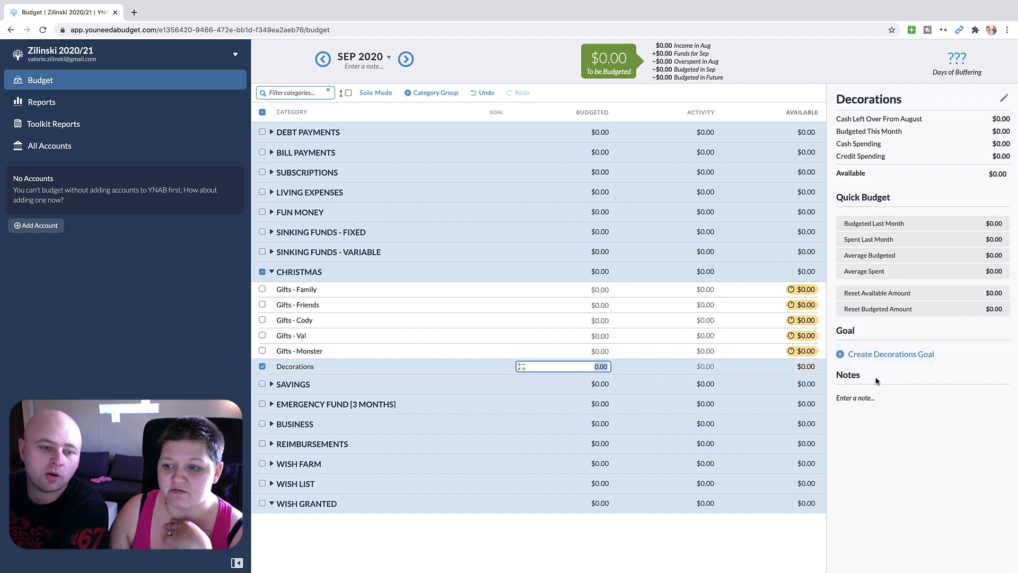
pyautogui.click(874, 359)
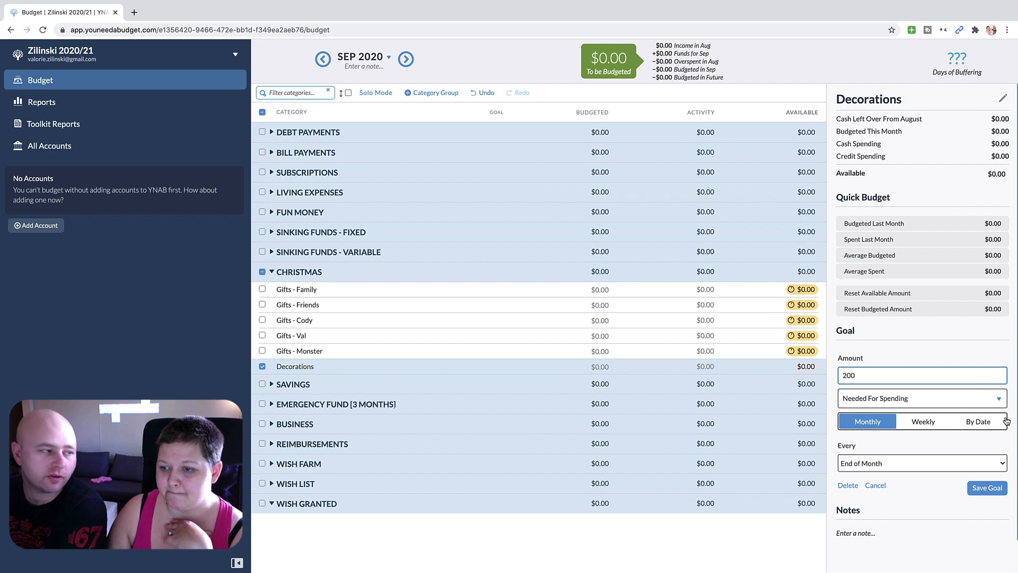
pyautogui.click(974, 407)
pyautogui.click(985, 423)
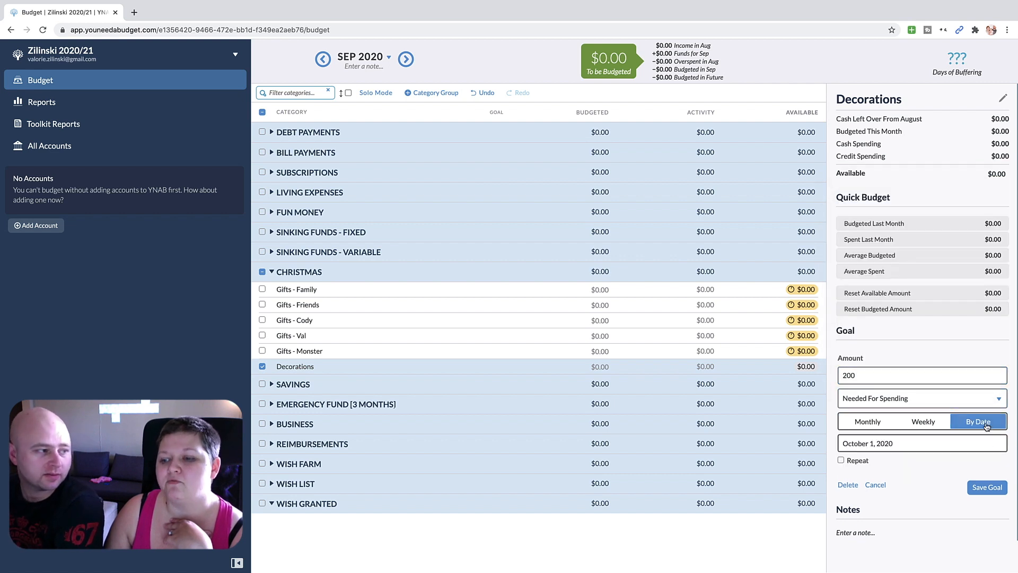
pyautogui.click(962, 439)
pyautogui.click(964, 320)
pyautogui.click(963, 320)
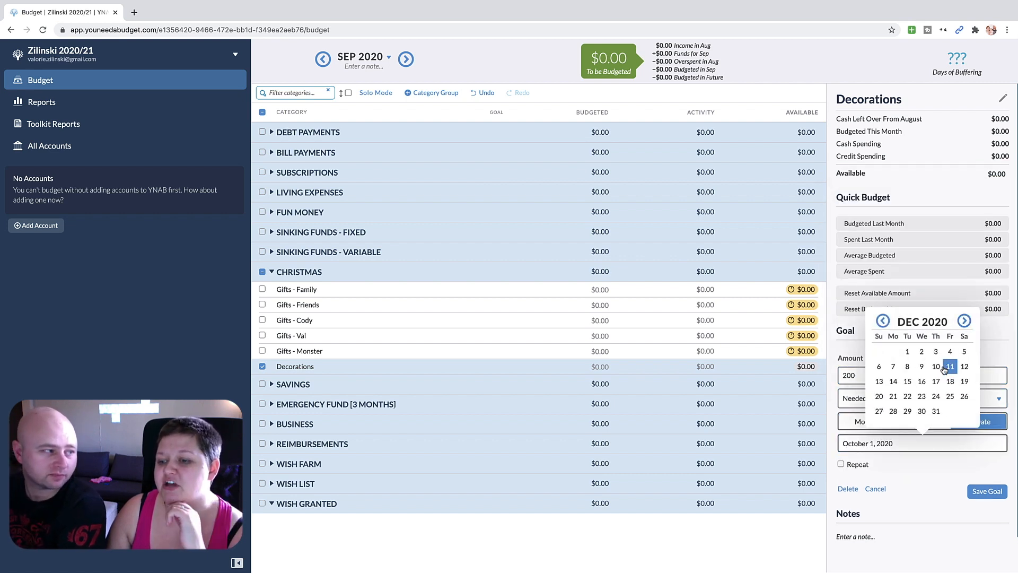
pyautogui.click(949, 396)
# Step: Set the Decorations goal to repeat every 1 year, save it and deselect the category
pyautogui.click(854, 460)
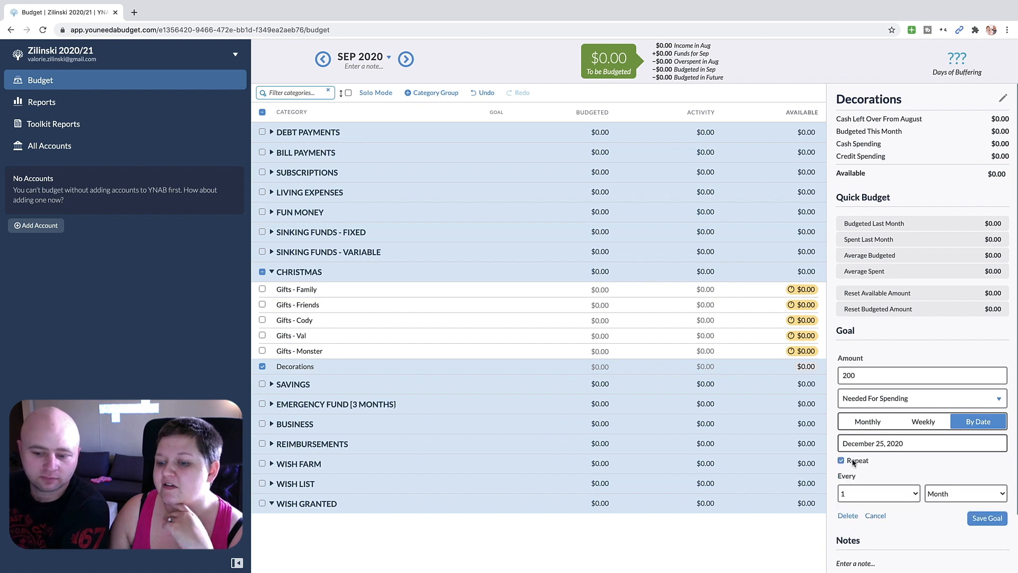
pyautogui.click(978, 495)
pyautogui.click(948, 505)
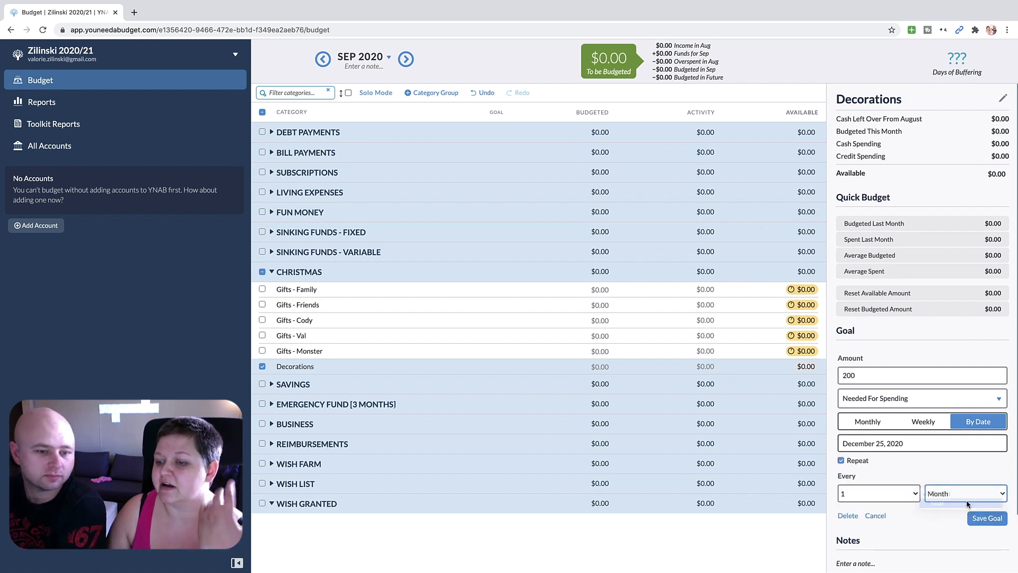
pyautogui.click(997, 519)
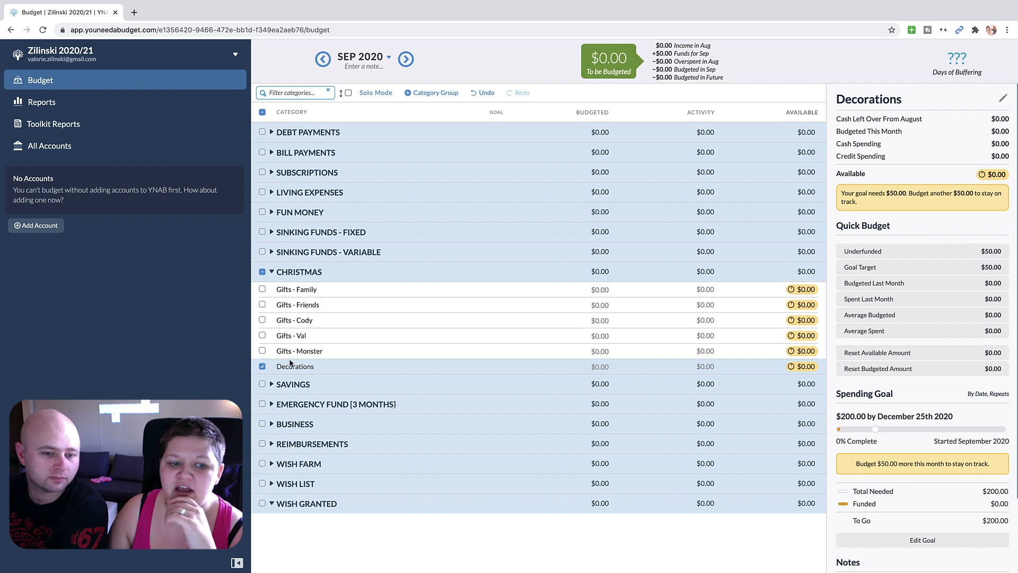
pyautogui.click(262, 366)
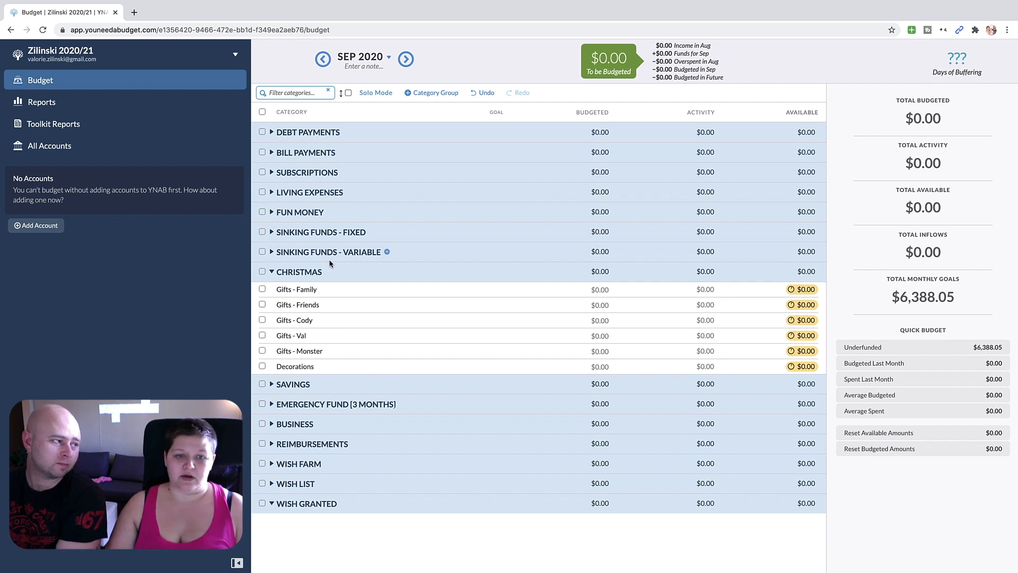
pyautogui.click(330, 272)
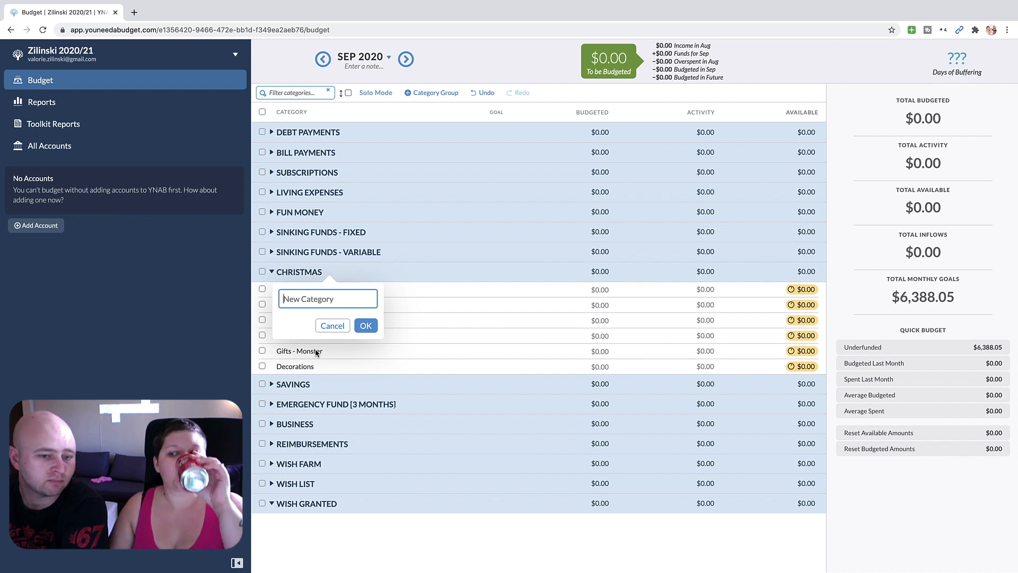
pyautogui.click(328, 329)
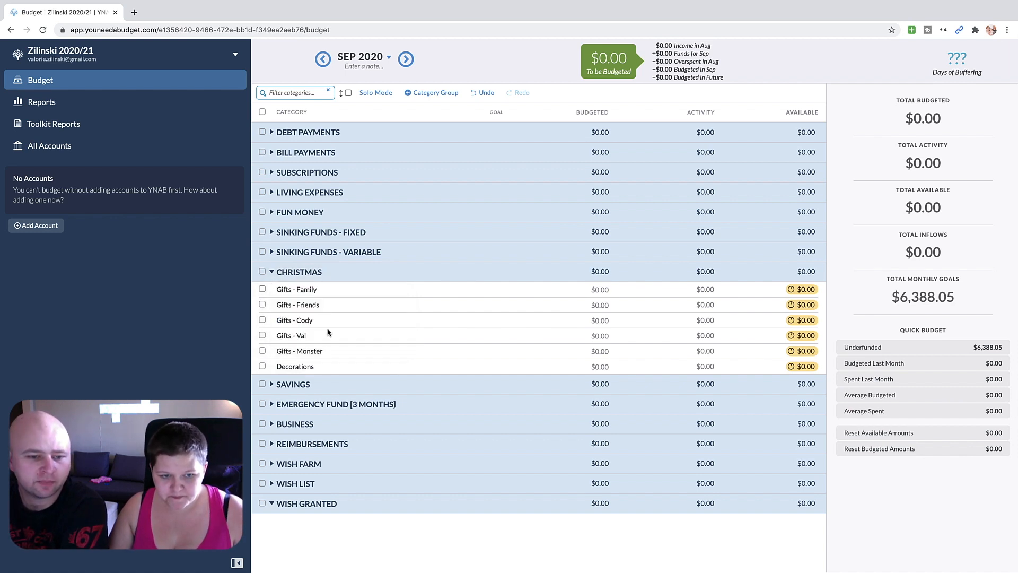
pyautogui.click(270, 271)
pyautogui.click(270, 272)
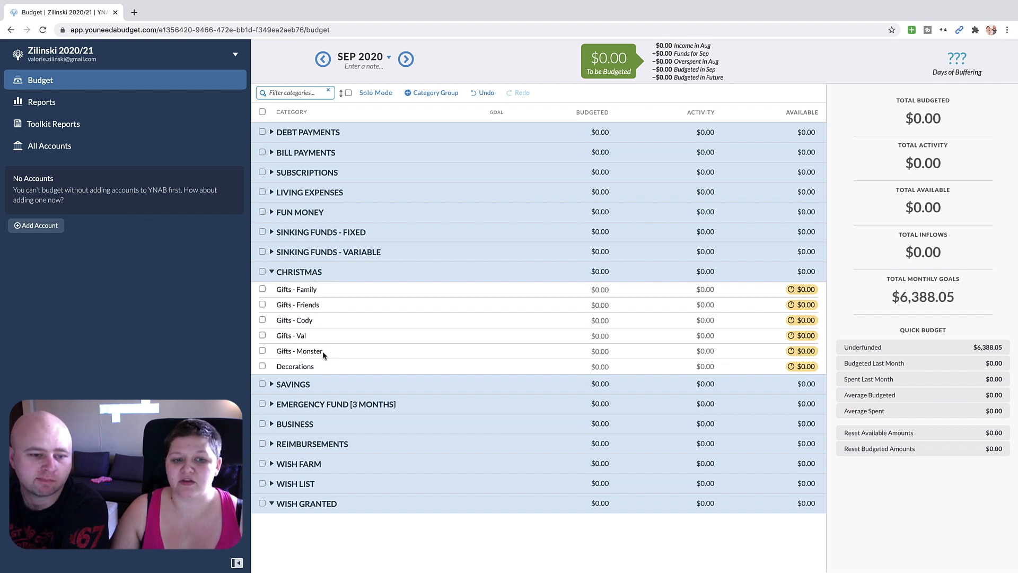
# Step: Add a Travel category to the Christmas group and move it below Decorations
pyautogui.click(329, 272)
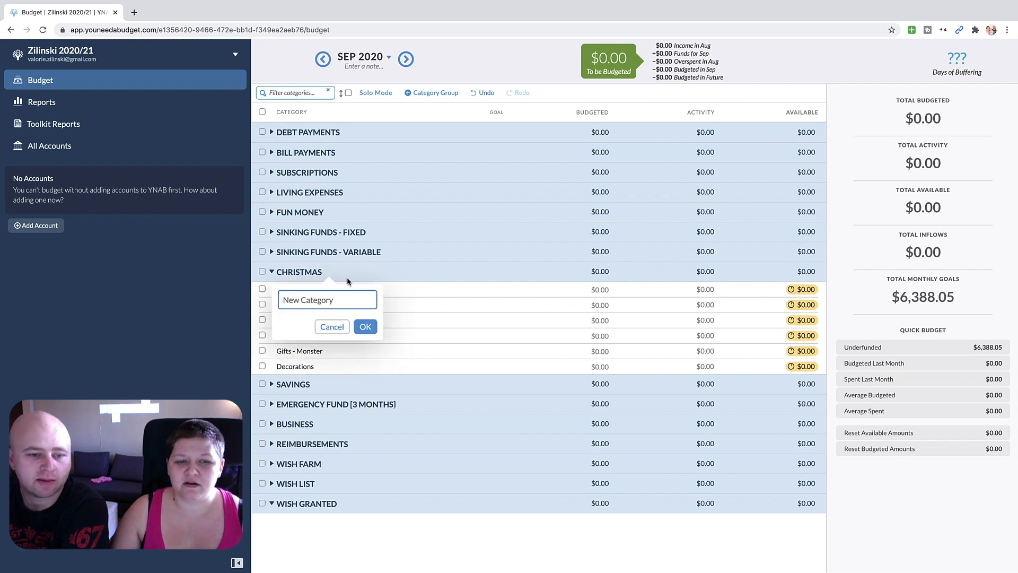
pyautogui.write('Travel')
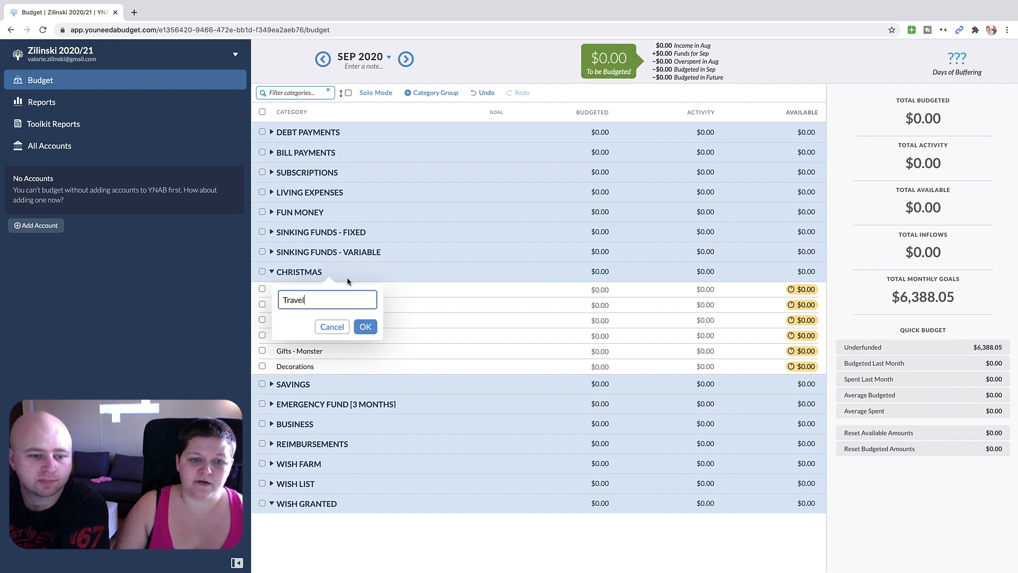
pyautogui.click(366, 328)
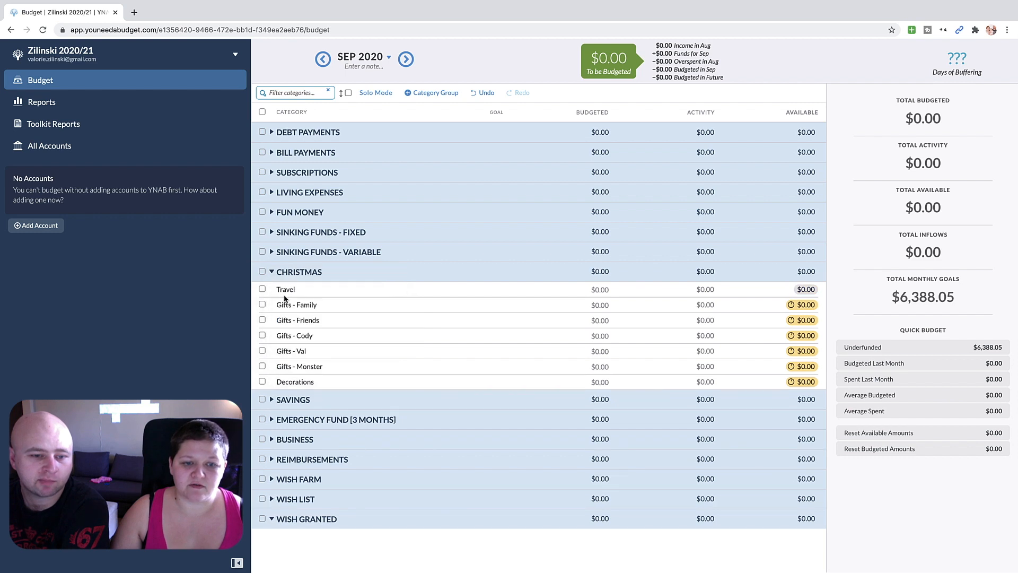
pyautogui.moveTo(289, 294); pyautogui.dragTo(301, 399)
# Step: Set up a by-date spending goal of 100 due December 25, 2020 for the Travel category in the Christmas group
pyautogui.click(596, 381)
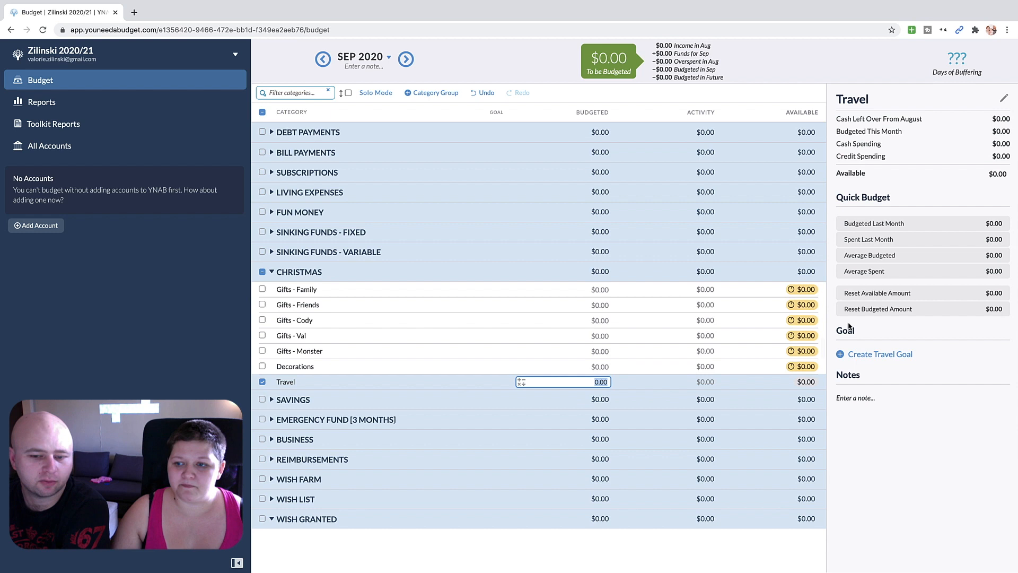
pyautogui.click(864, 353)
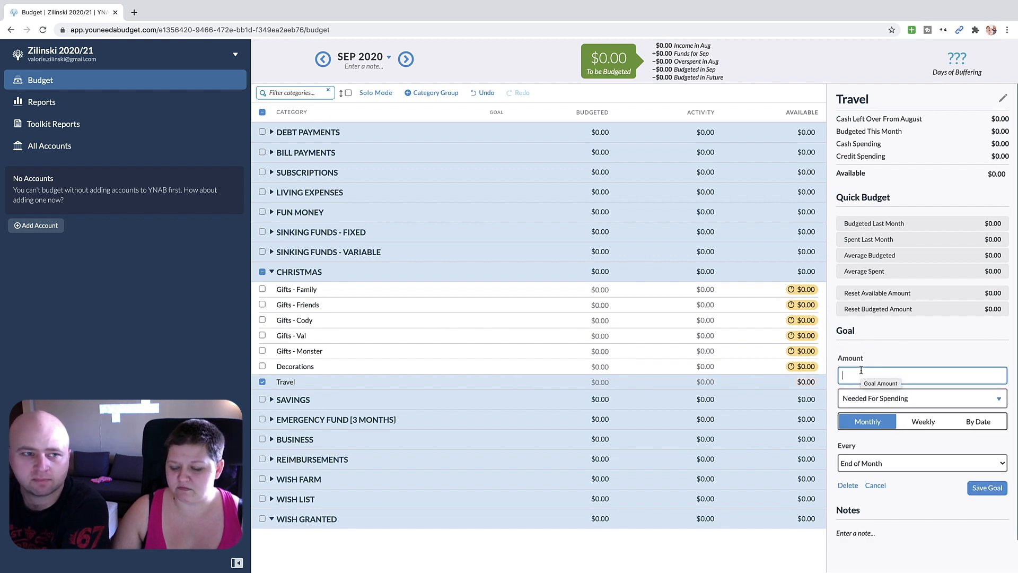
pyautogui.write('100')
pyautogui.click(976, 427)
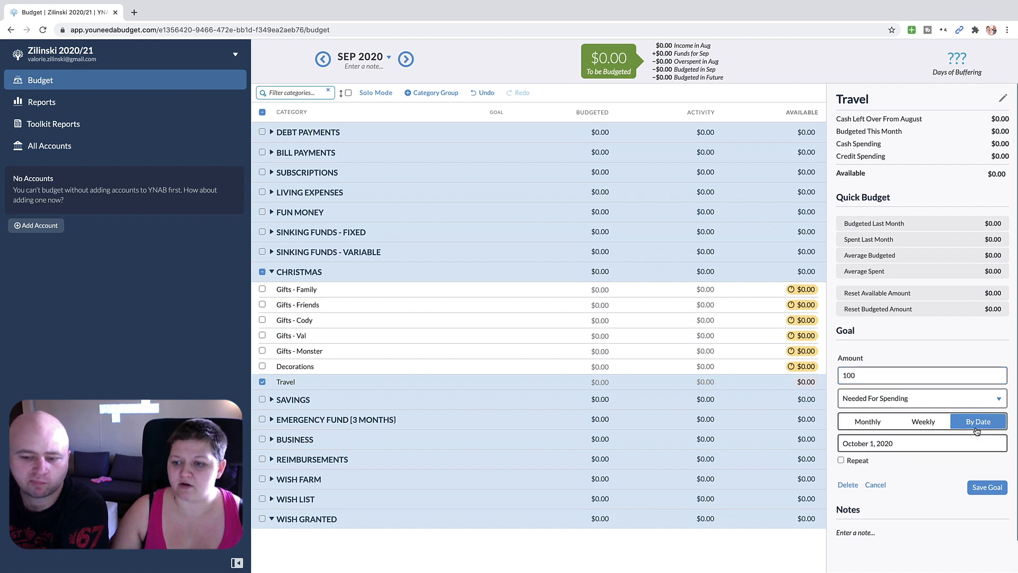
pyautogui.click(940, 440)
pyautogui.click(964, 321)
pyautogui.click(963, 321)
pyautogui.click(950, 396)
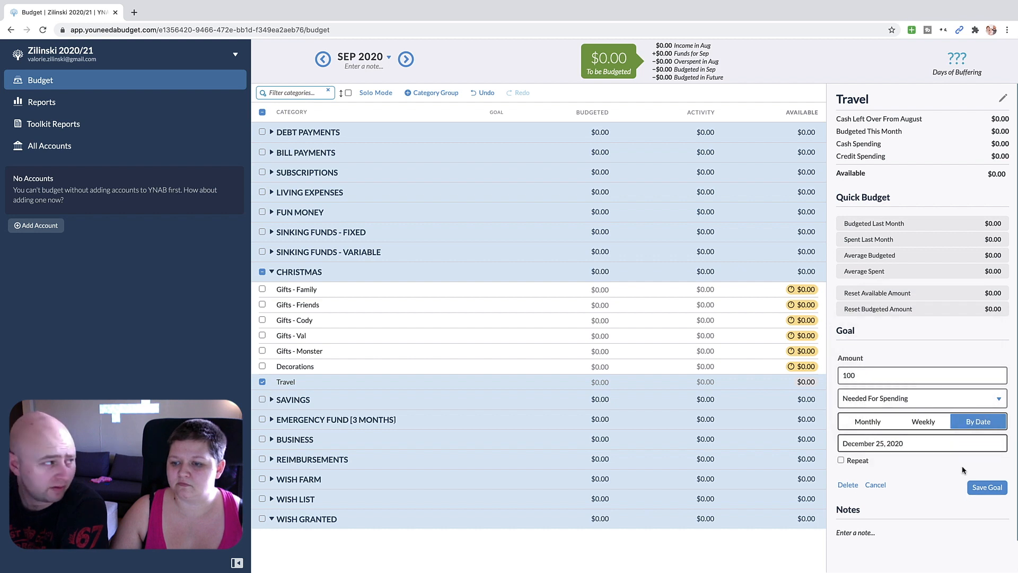
# Step: Set the Travel goal to repeat every 1 year, save it and deselect the category
pyautogui.click(841, 460)
pyautogui.click(954, 493)
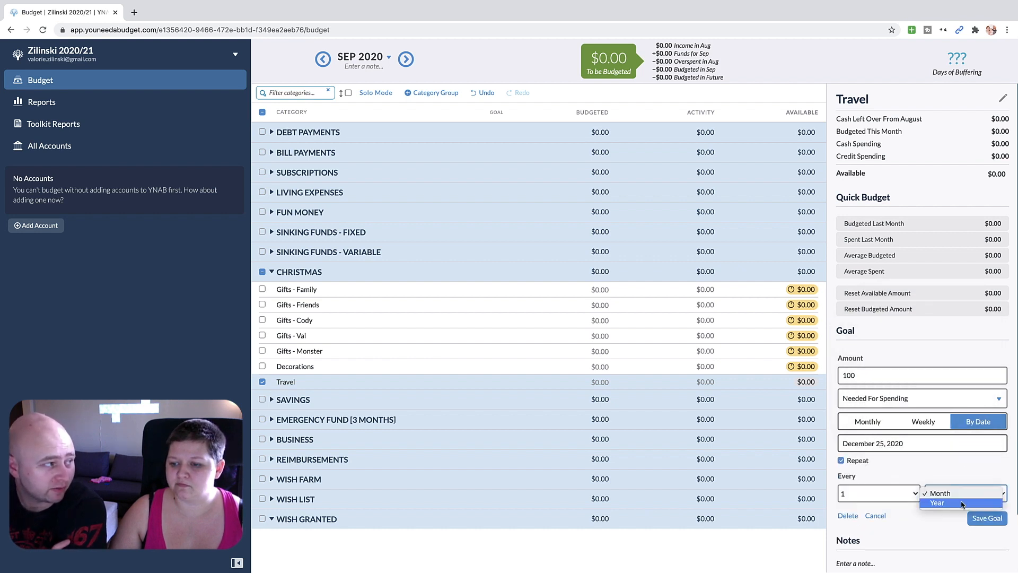
pyautogui.click(966, 508)
pyautogui.click(987, 518)
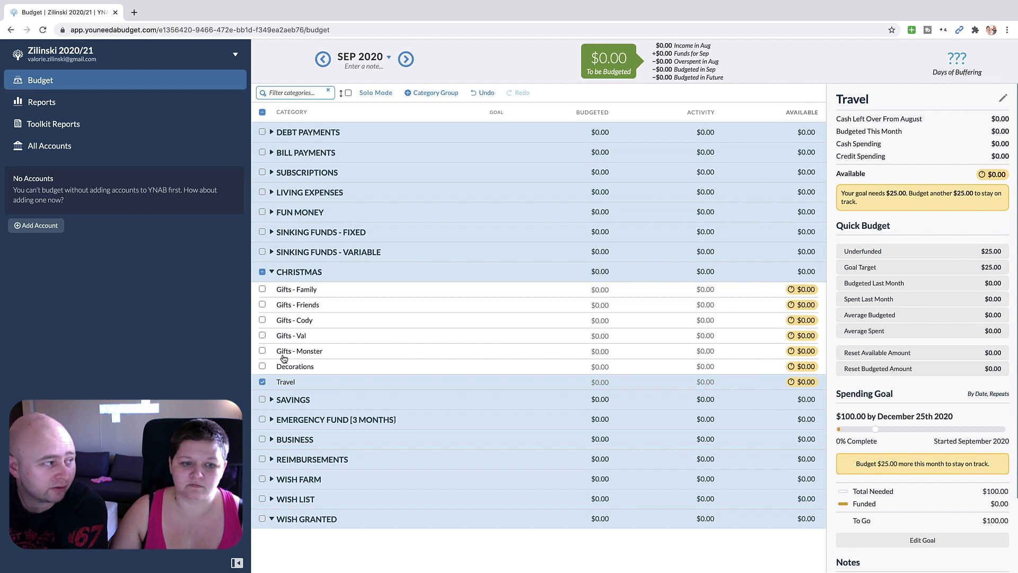
pyautogui.click(262, 382)
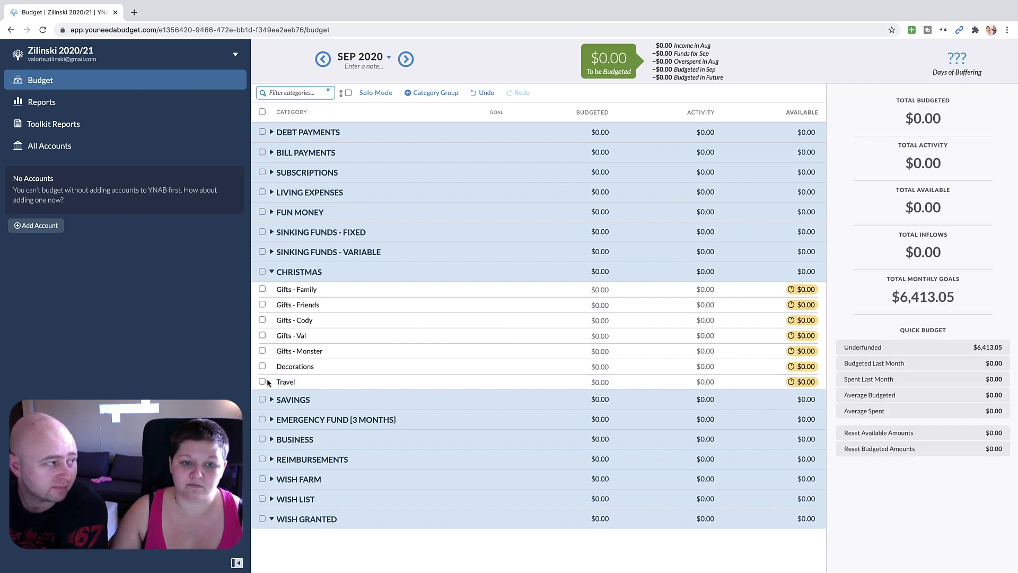
# Step: Add a Food category to the Christmas group and move it between Decorations and Travel
pyautogui.click(328, 271)
pyautogui.write('Food')
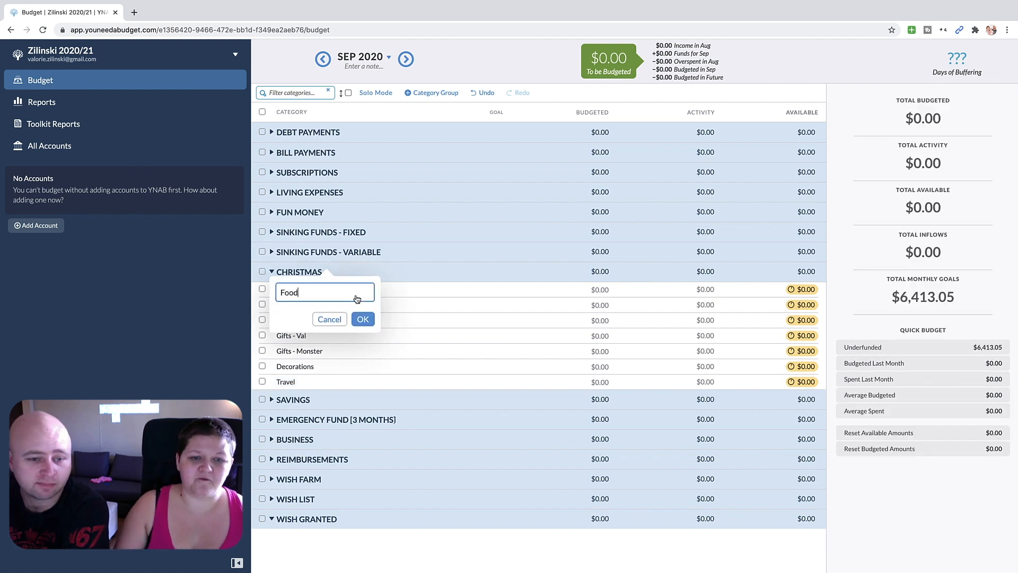
pyautogui.click(364, 321)
pyautogui.moveTo(290, 293); pyautogui.dragTo(296, 396)
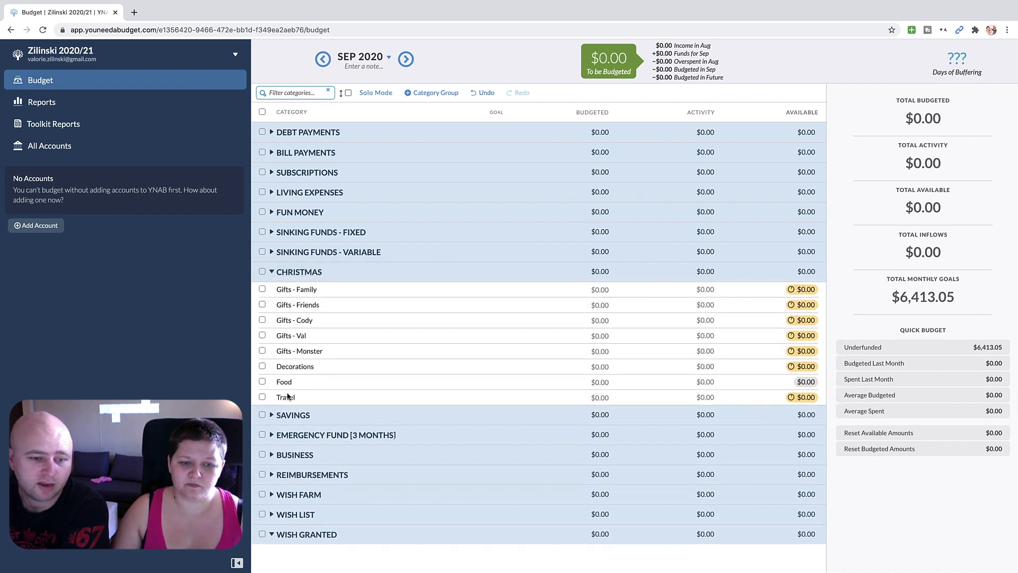
# Step: Set up a by-date spending goal of 300 due December 25, 2020 for the Food category in the Christmas group
pyautogui.click(285, 386)
pyautogui.click(865, 355)
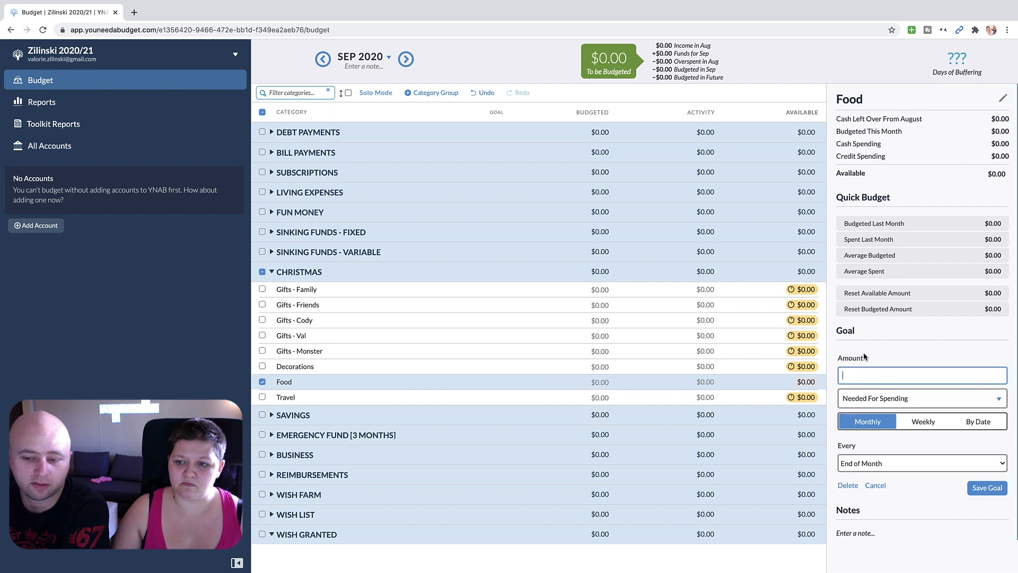
pyautogui.write('3')
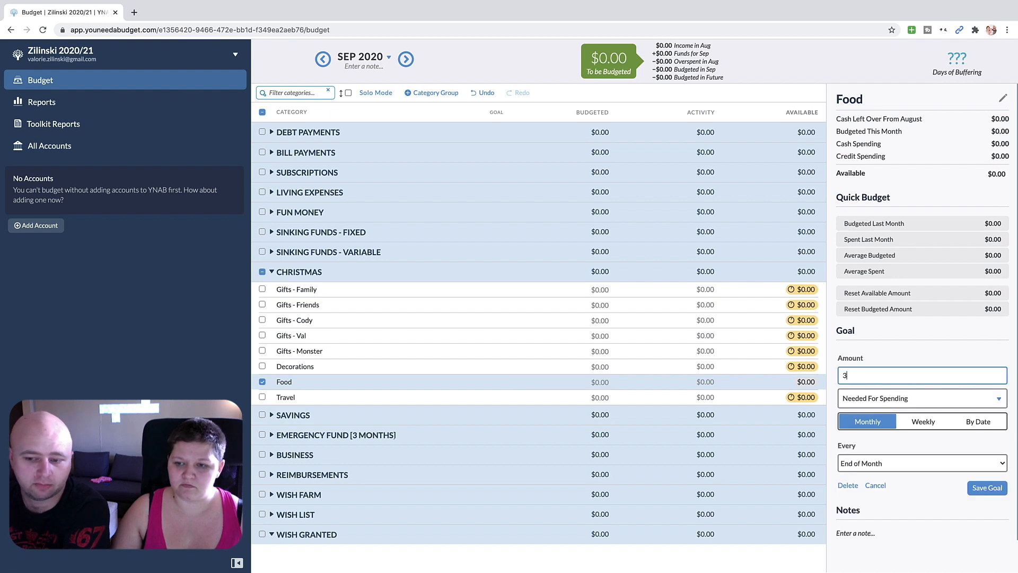
pyautogui.click(974, 422)
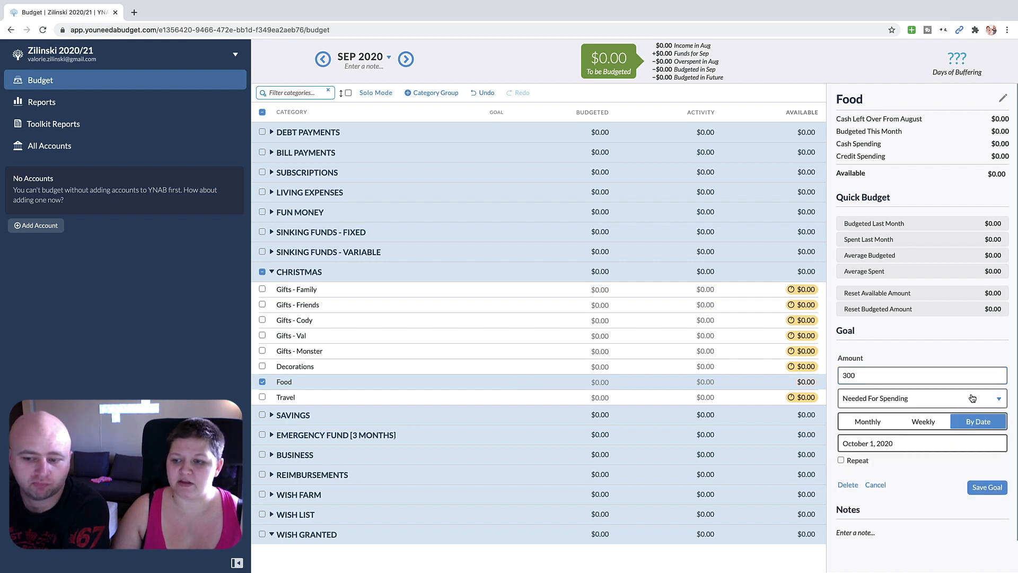
pyautogui.click(936, 436)
pyautogui.click(964, 320)
pyautogui.click(964, 321)
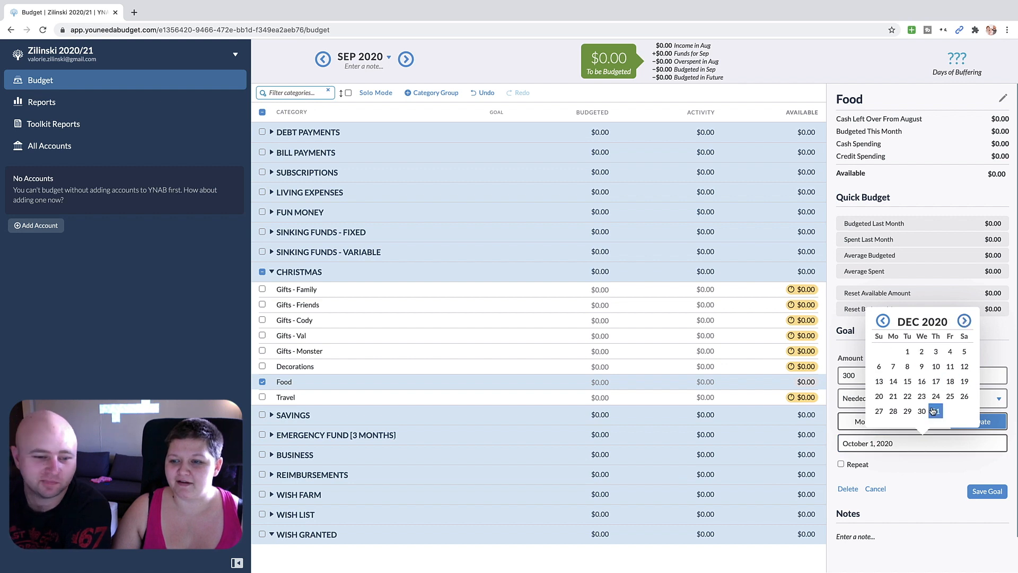
pyautogui.click(950, 397)
# Step: Set the Food goal to repeat every 1 year, save it and deselect the category
pyautogui.click(859, 463)
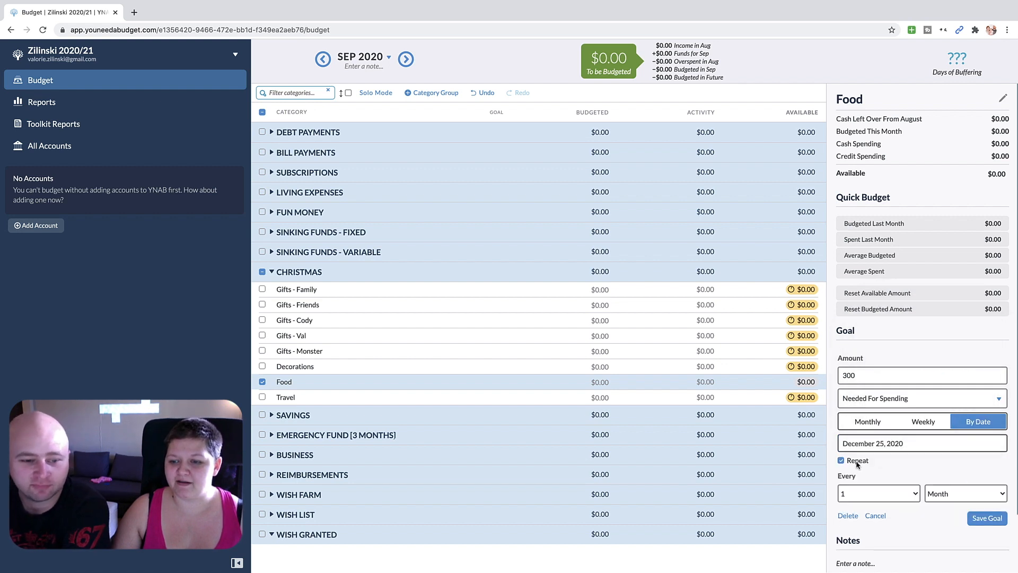
pyautogui.click(975, 495)
pyautogui.click(958, 506)
pyautogui.click(987, 518)
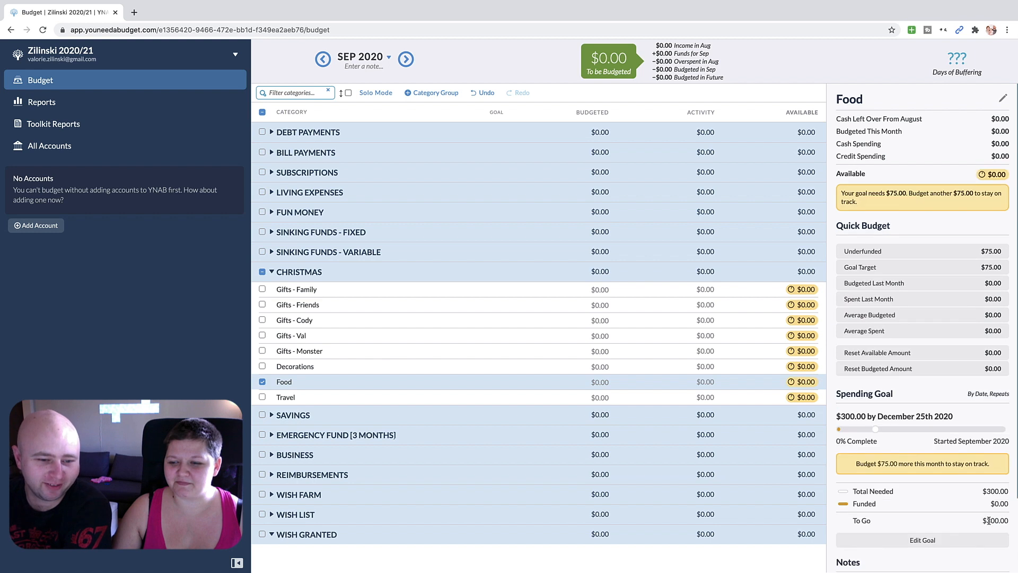
pyautogui.click(262, 382)
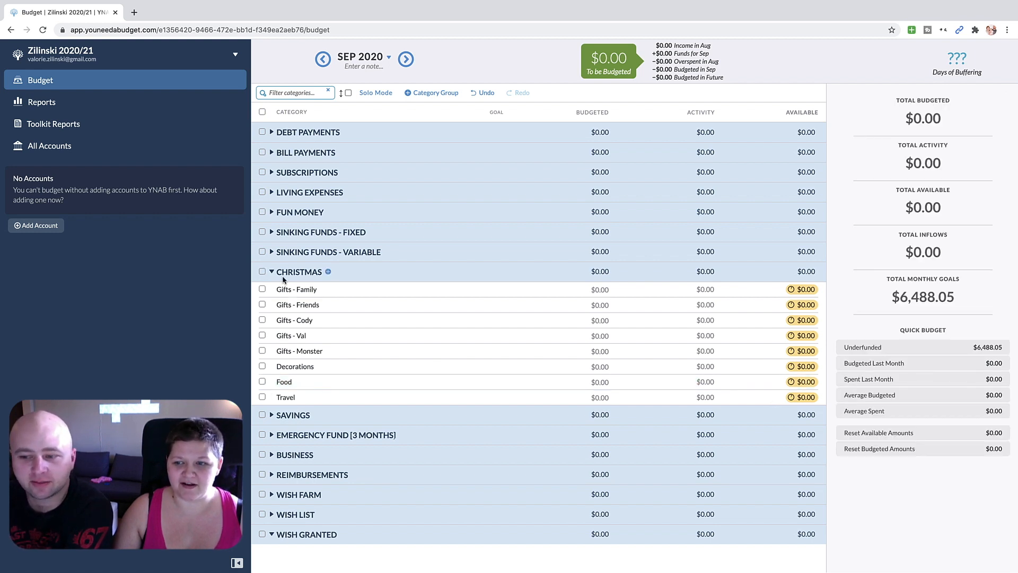
# Step: Review the combined underfunded amount of all Christmas categories, then clear the selection and collapse the group
pyautogui.click(262, 271)
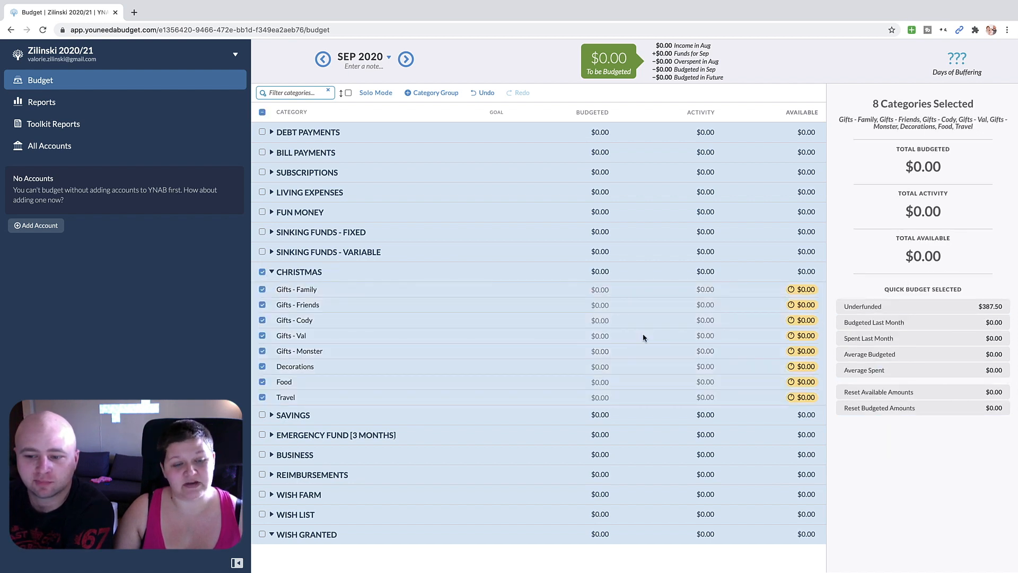
pyautogui.click(262, 272)
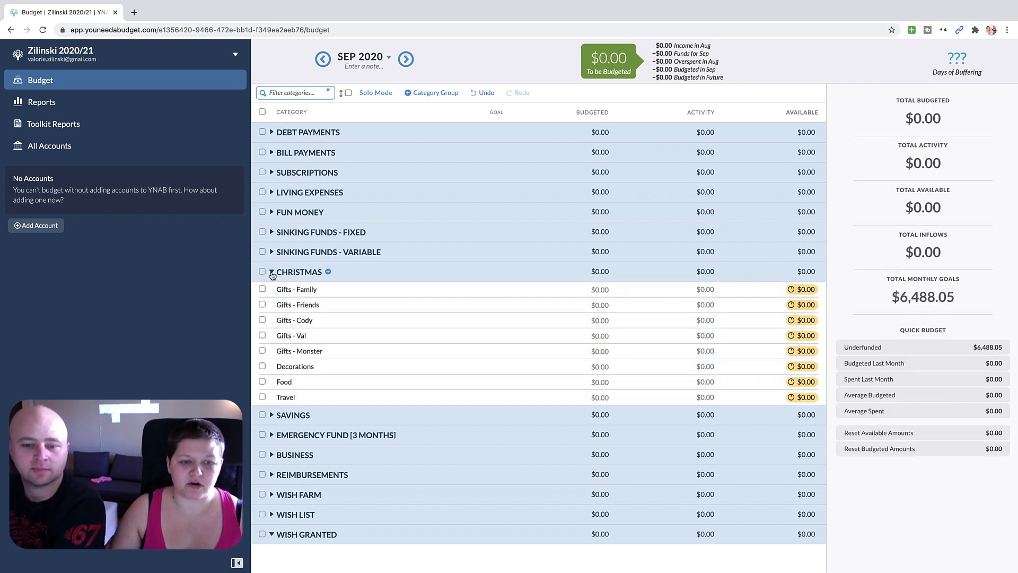
pyautogui.click(272, 272)
# Step: Create a monthly needed-for-spending goal of 50, due at the end of the month, for Trade Account in the Savings group
pyautogui.click(272, 292)
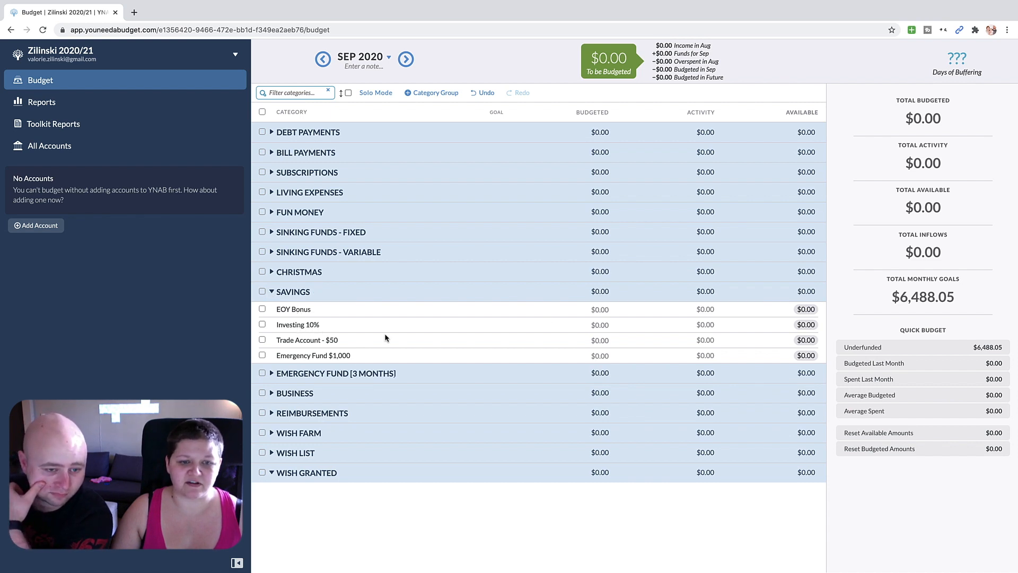
pyautogui.click(611, 340)
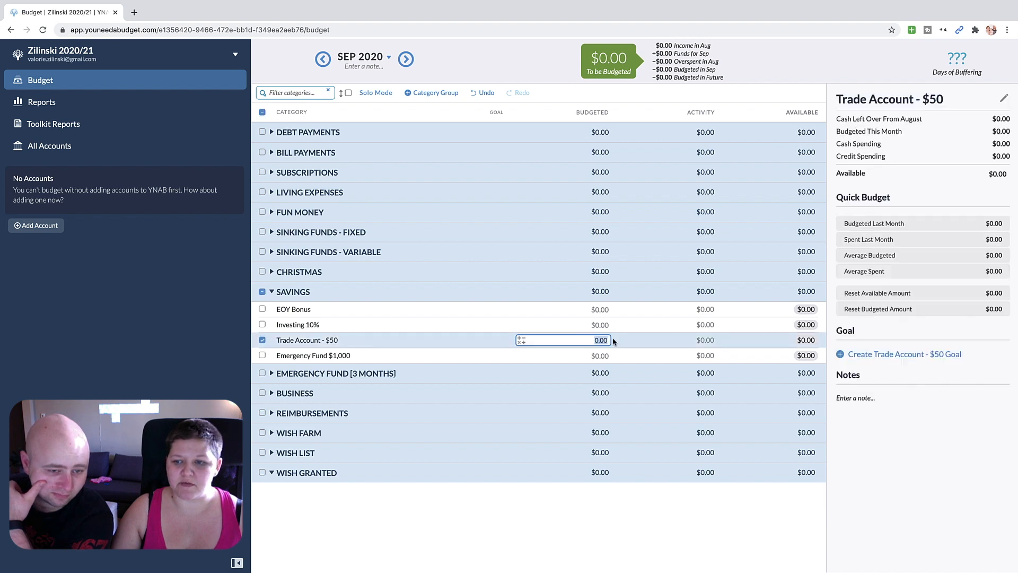
pyautogui.click(853, 353)
pyautogui.write('60')
pyautogui.press('BackSpace')
pyautogui.press('BackSpace')
pyautogui.write('50')
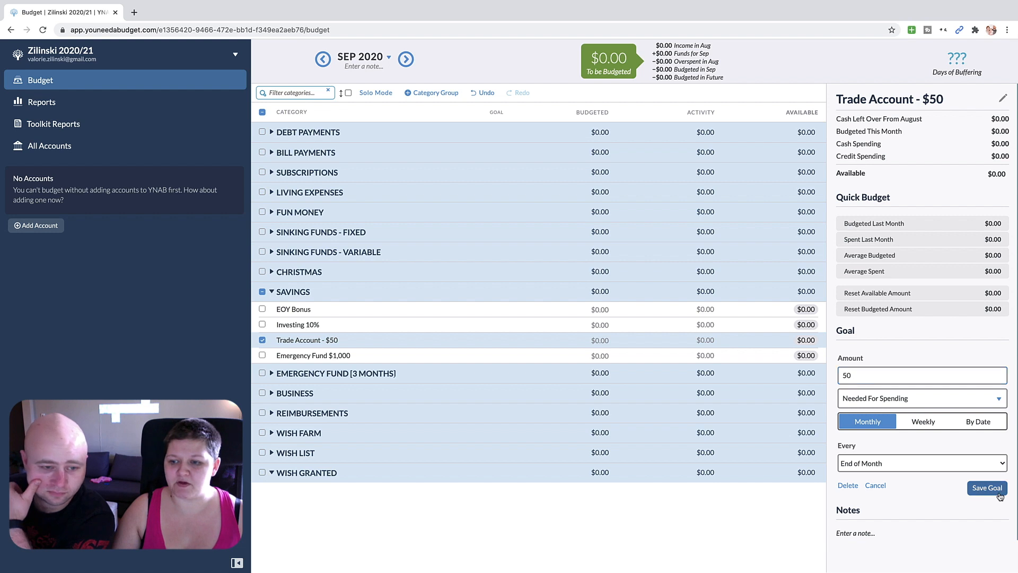
pyautogui.click(987, 487)
# Step: Create a Target Savings Balance goal of 1,000 without a date for the Savings group's Emergency Fund category and deselect it
pyautogui.click(604, 355)
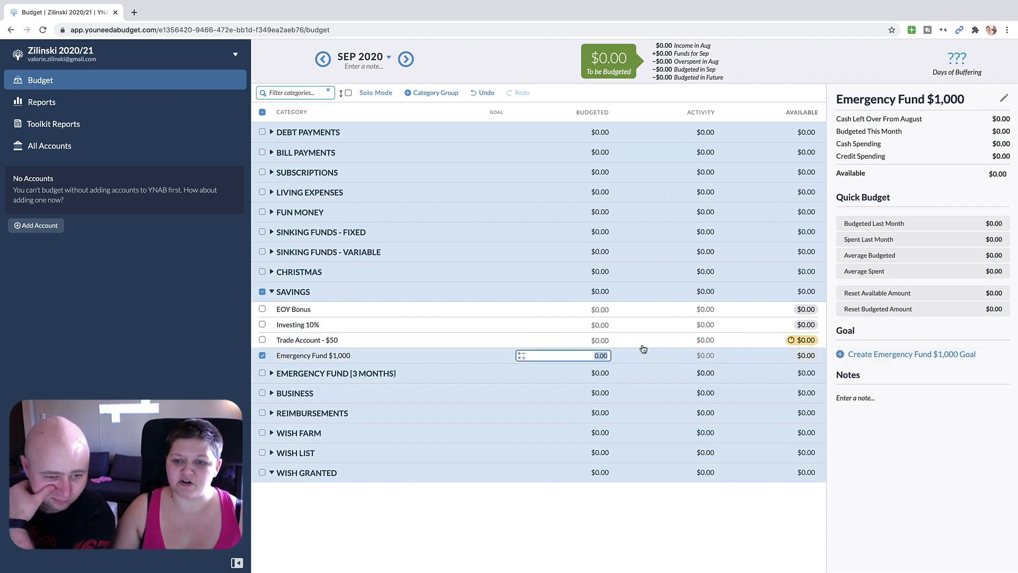
pyautogui.click(909, 355)
pyautogui.click(889, 401)
pyautogui.click(911, 281)
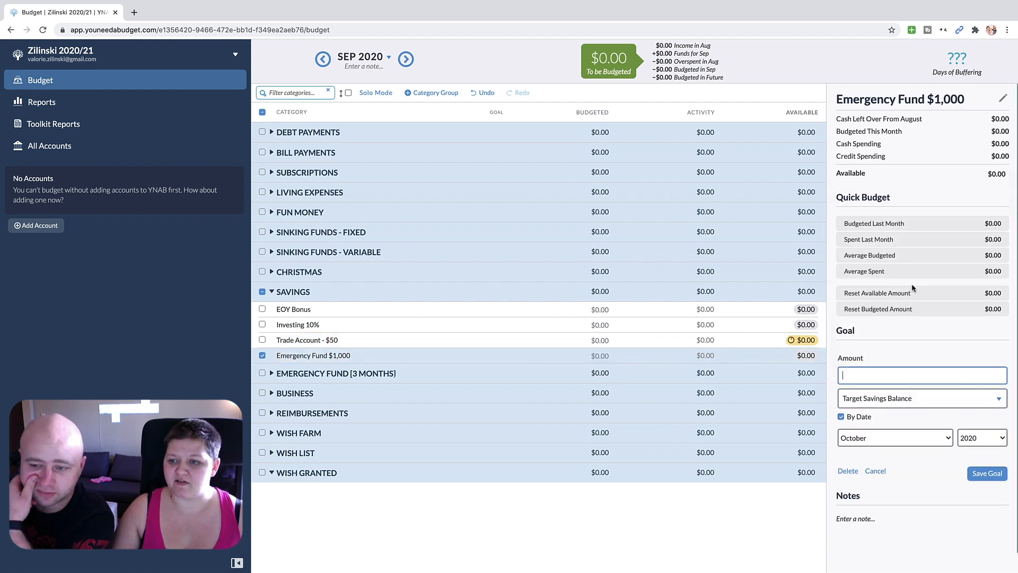
pyautogui.click(859, 375)
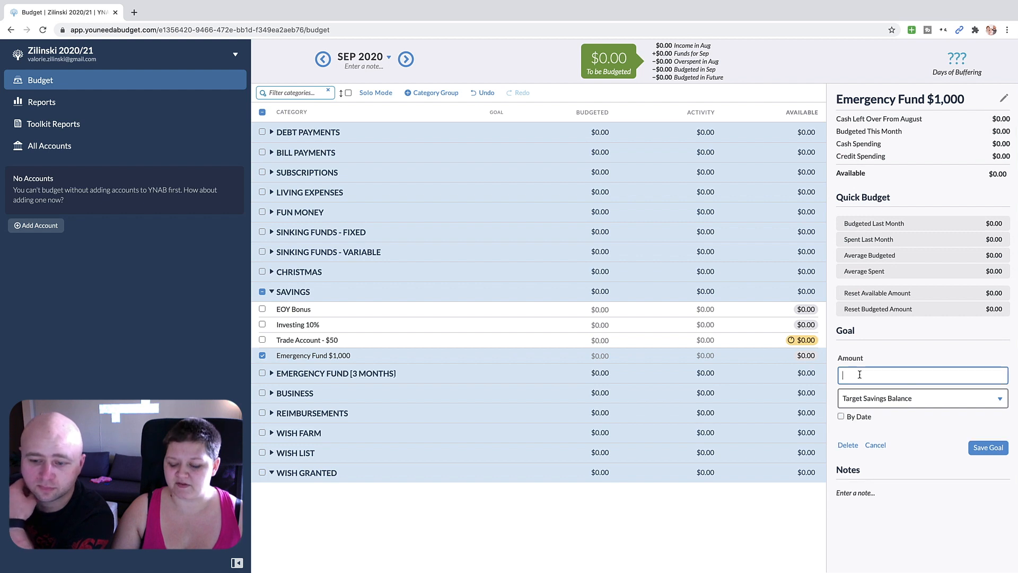
pyautogui.click(987, 445)
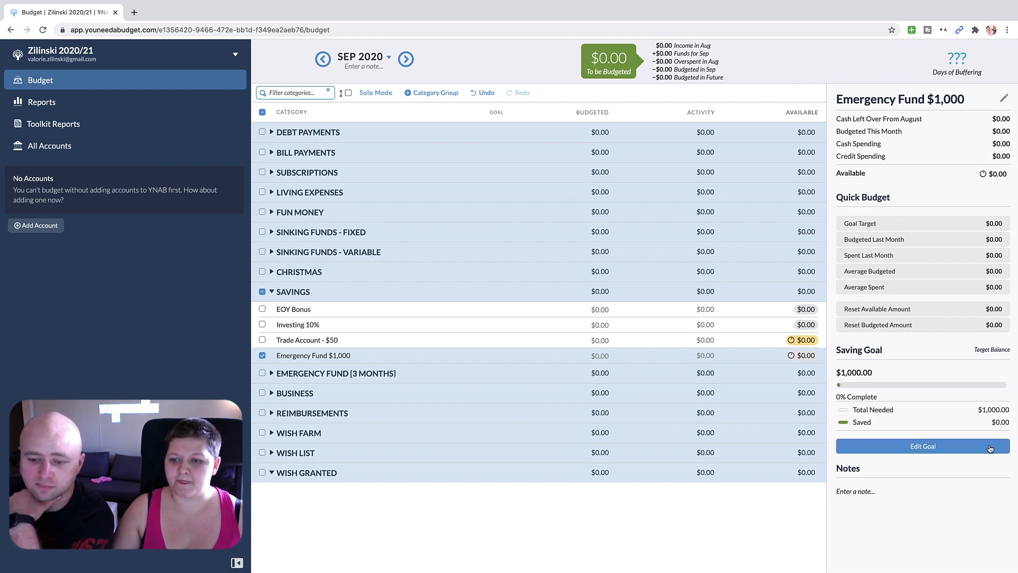
pyautogui.click(258, 356)
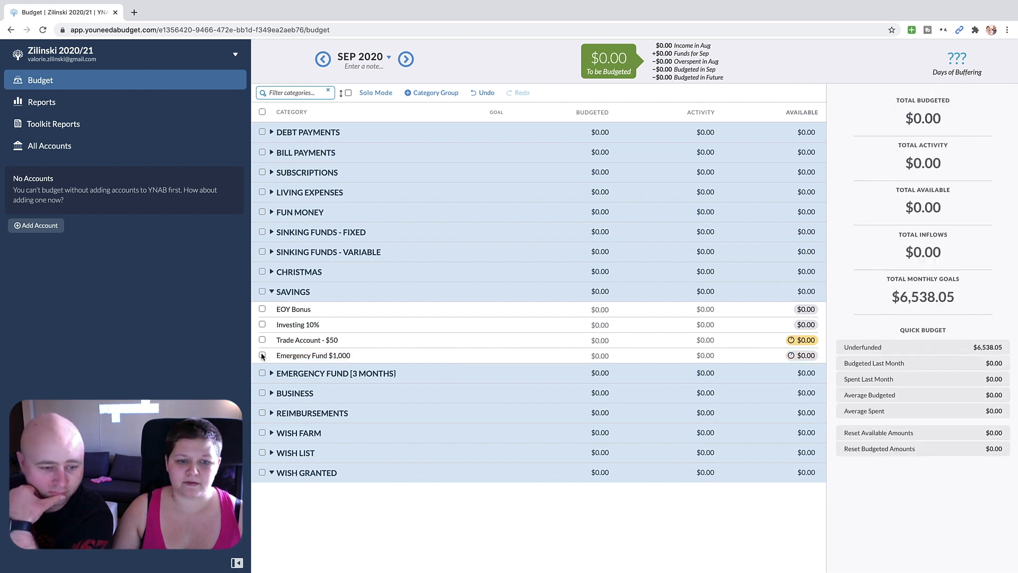
# Step: Create a Target Savings Balance goal of 3714 without a date for Rent in the Emergency Fund [3 Months] group
pyautogui.click(270, 292)
pyautogui.click(271, 311)
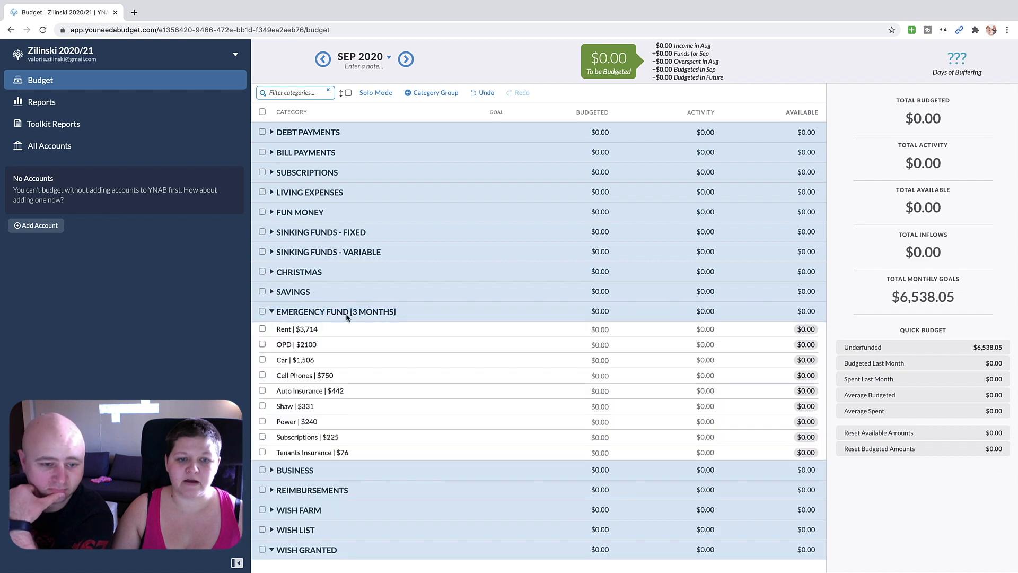
pyautogui.click(595, 329)
pyautogui.click(879, 356)
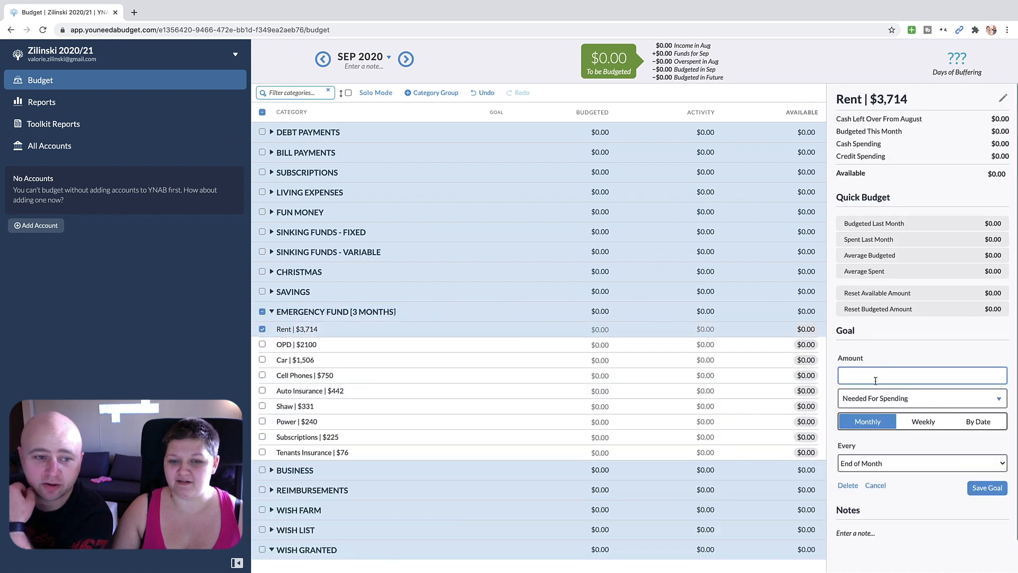
pyautogui.write('3714')
pyautogui.click(923, 398)
pyautogui.click(917, 258)
pyautogui.click(856, 419)
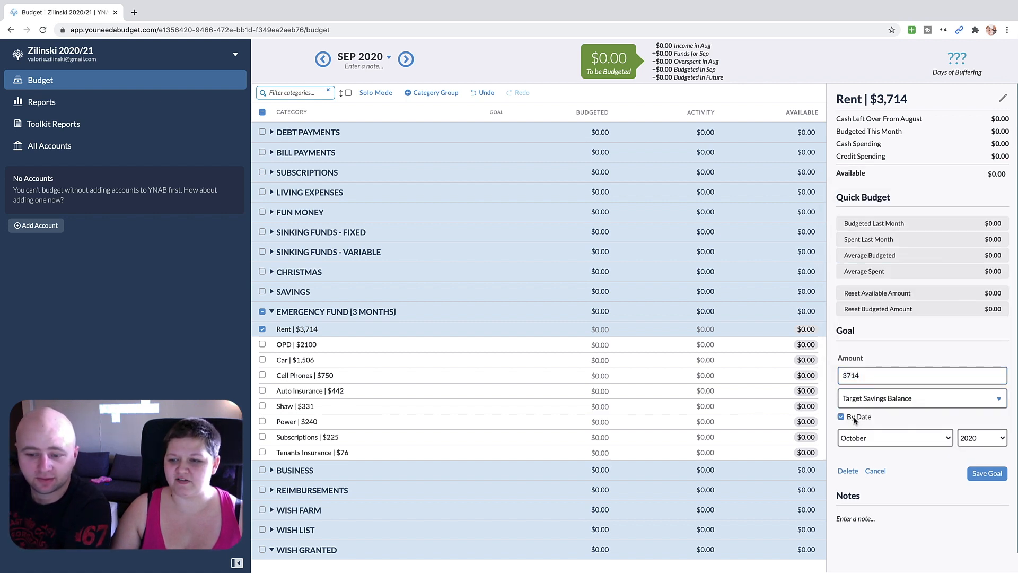
pyautogui.click(987, 447)
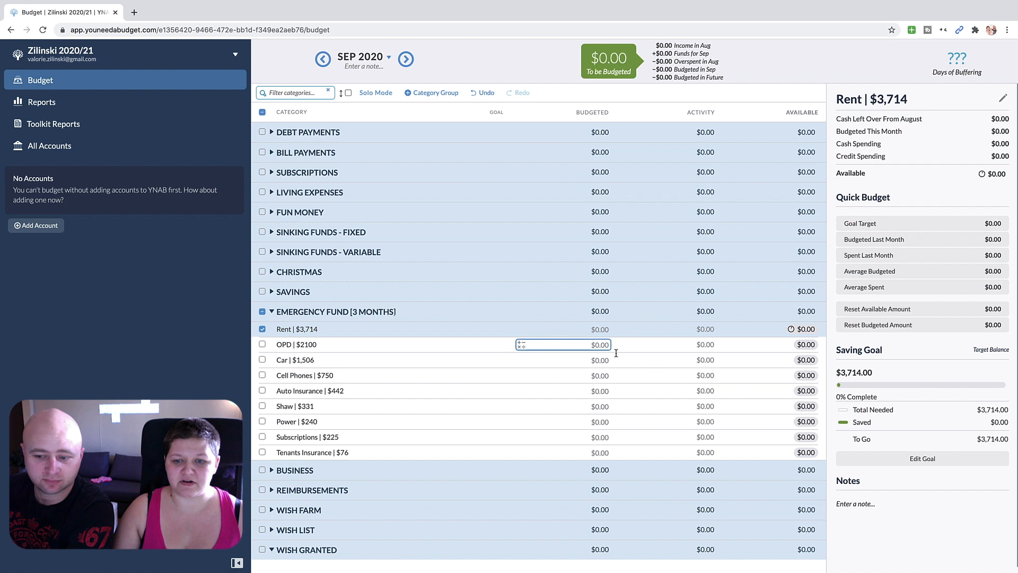
# Step: Create a Target Savings Balance goal of 2100 without a date for the OPD emergency fund category
pyautogui.click(692, 345)
pyautogui.click(896, 355)
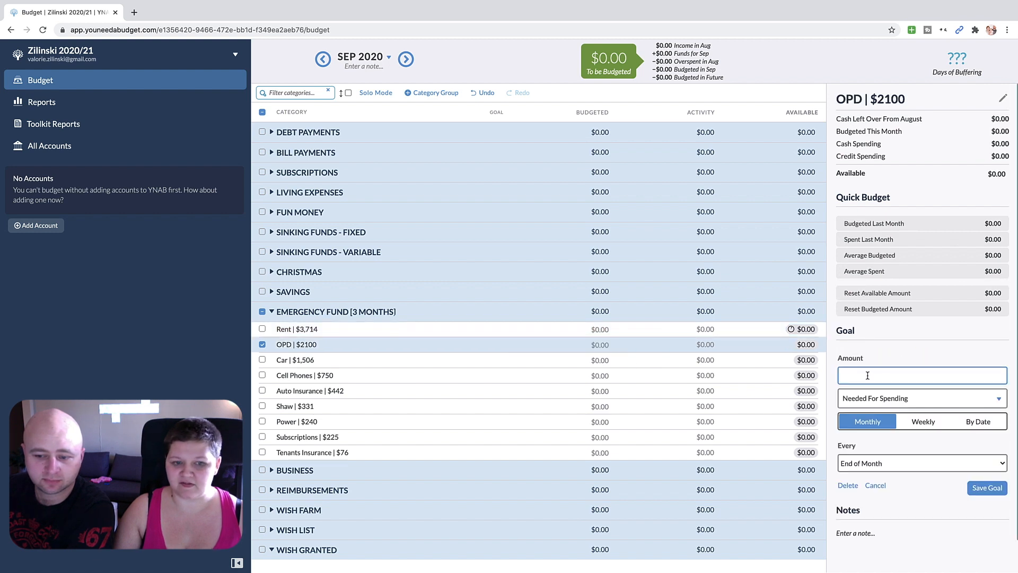
pyautogui.click(878, 400)
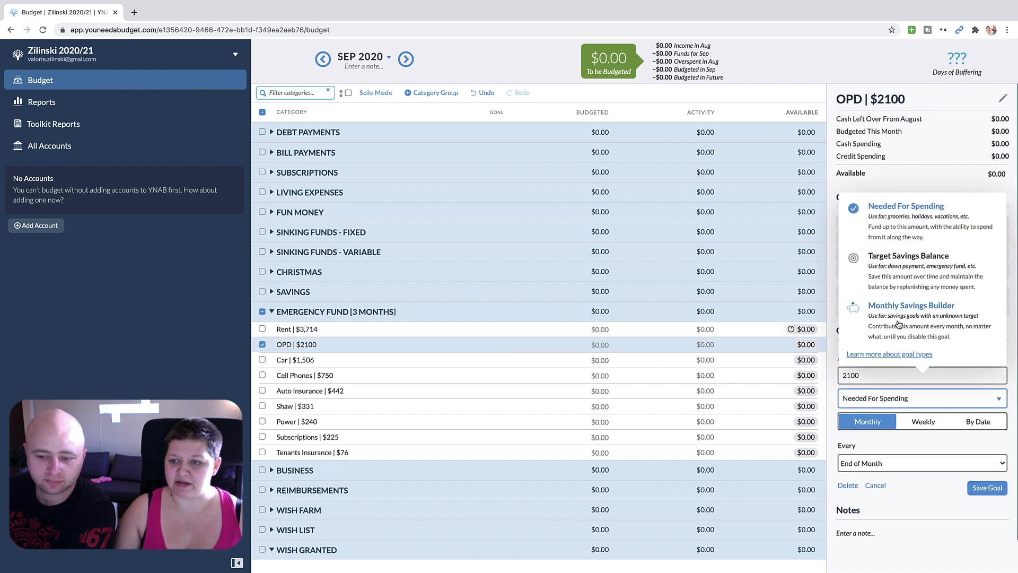
pyautogui.click(886, 315)
pyautogui.click(987, 447)
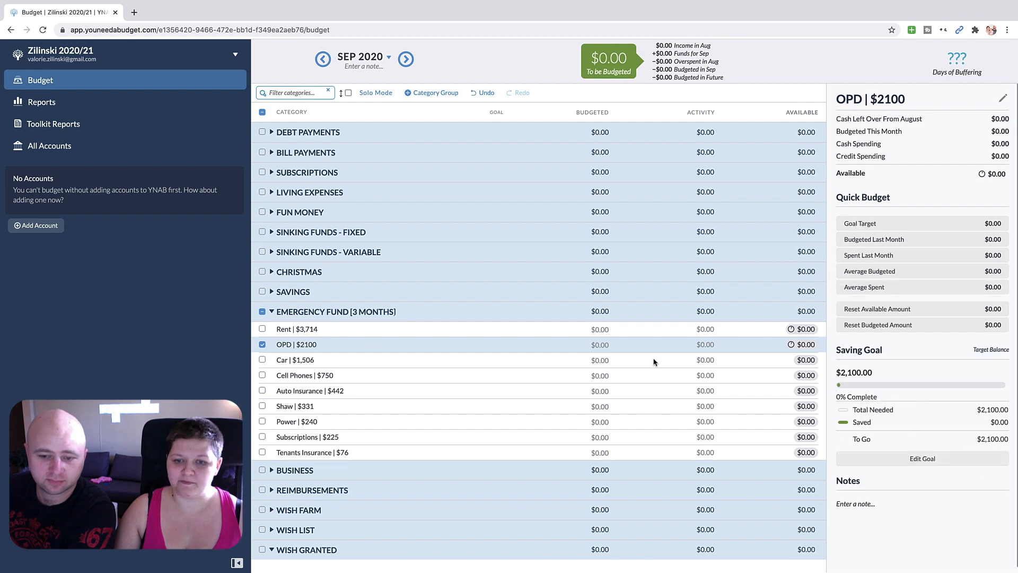
# Step: Create a Target Savings Balance goal of 1506 without a date for the Car emergency fund category
pyautogui.click(654, 360)
pyautogui.click(896, 355)
pyautogui.write('1506')
pyautogui.click(873, 400)
pyautogui.click(885, 311)
pyautogui.click(986, 446)
# Step: Create a Target Savings Balance goal of 750 without a date for the Cell Phones emergency fund category
pyautogui.click(662, 375)
pyautogui.write('750')
pyautogui.click(865, 397)
pyautogui.click(889, 270)
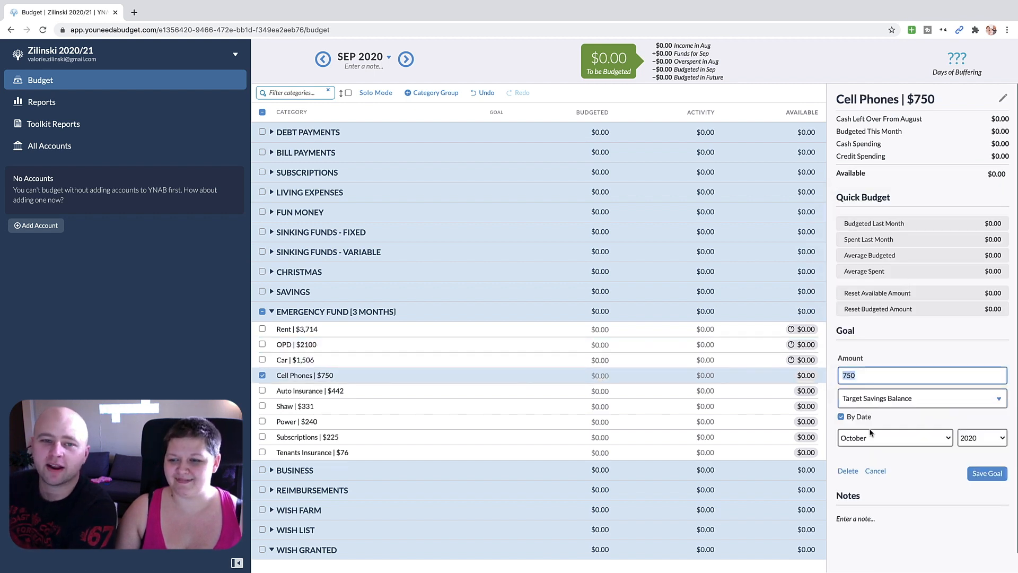
pyautogui.click(986, 447)
# Step: Create a Target Savings Balance goal of 442 without a date for the Auto Insurance emergency fund category
pyautogui.click(601, 391)
pyautogui.click(871, 355)
pyautogui.write('442')
pyautogui.click(882, 396)
# Step: Create a Target Savings Balance goal of 331 without a date for the Shaw emergency fund category
pyautogui.click(603, 406)
pyautogui.click(875, 355)
pyautogui.write('331')
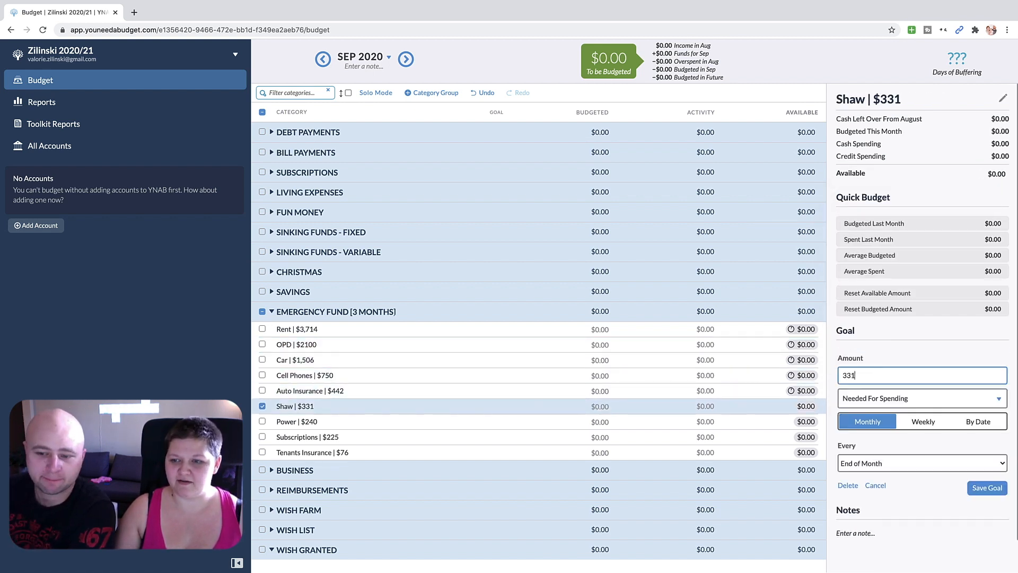
pyautogui.click(880, 398)
pyautogui.click(986, 448)
# Step: Create a Target Savings Balance goal of 240 without a date for the Power emergency fund category
pyautogui.click(621, 422)
pyautogui.click(874, 355)
pyautogui.write('240')
pyautogui.click(880, 398)
pyautogui.click(888, 260)
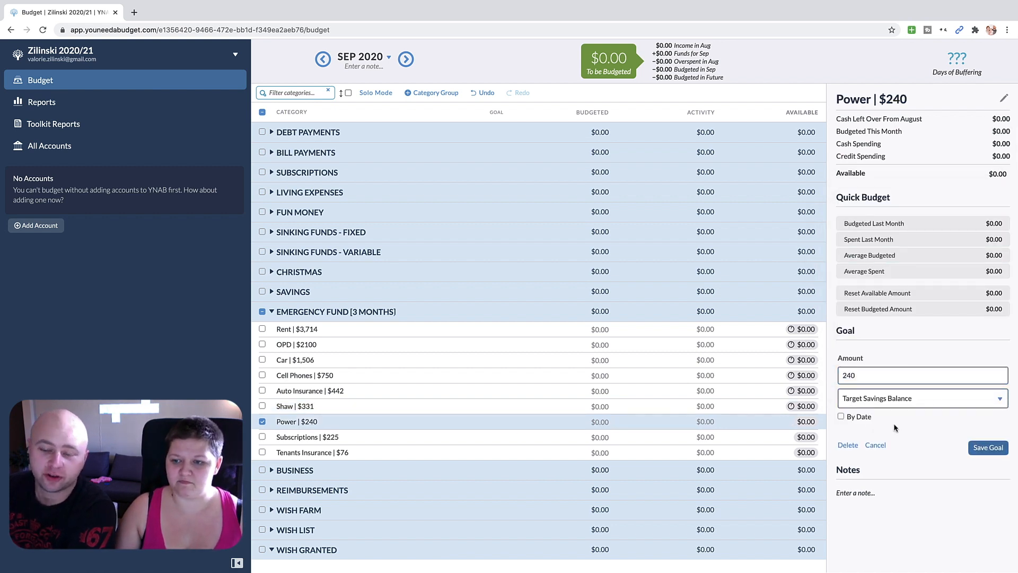
pyautogui.click(987, 447)
# Step: Create a Target Savings Balance goal of 225 without a date for the Subscriptions emergency fund category
pyautogui.click(602, 437)
pyautogui.click(875, 356)
pyautogui.write('225')
pyautogui.click(875, 398)
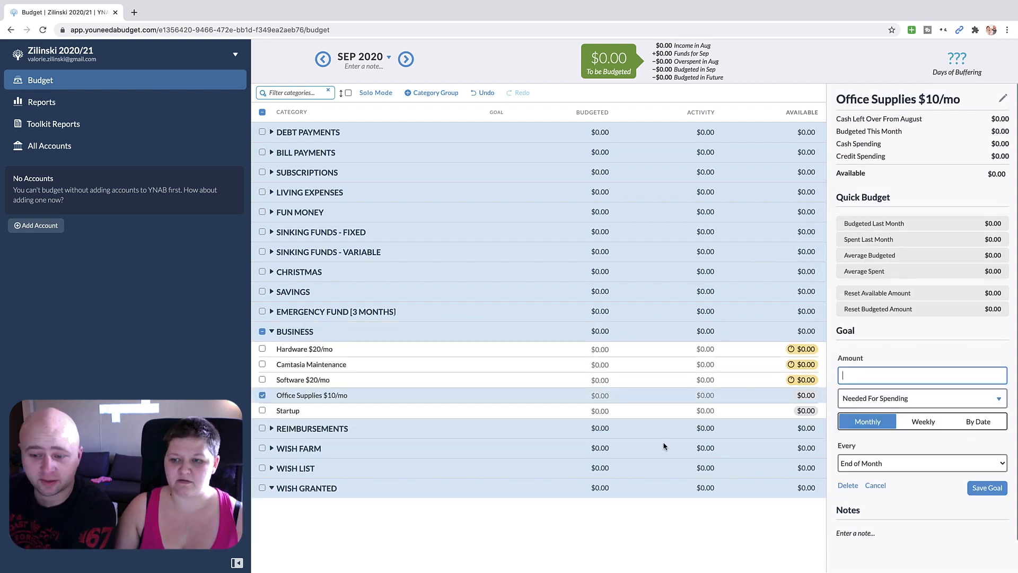
# Step: Create a monthly Needed For Spending goal of 10 for the Office Supplies category in the Business group
pyautogui.write('10')
pyautogui.click(986, 487)
pyautogui.click(544, 380)
# Step: Create a Target Savings Balance goal of 500 without a date for the Startup category and collapse the Business group
pyautogui.click(602, 411)
pyautogui.click(875, 355)
pyautogui.click(867, 403)
pyautogui.click(889, 258)
pyautogui.write('500')
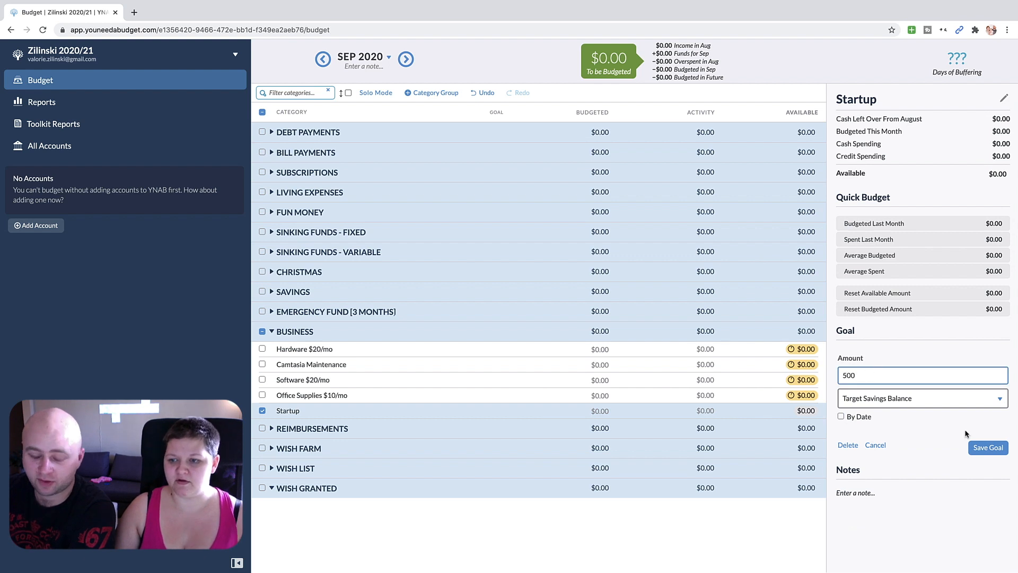
pyautogui.click(986, 447)
pyautogui.click(272, 331)
# Step: Create a Target Savings Balance goal of 1500 without a date for the New Phones category in the Wish Farm group
pyautogui.click(272, 372)
pyautogui.click(602, 388)
pyautogui.click(874, 355)
pyautogui.click(880, 398)
pyautogui.click(908, 256)
pyautogui.write('1500')
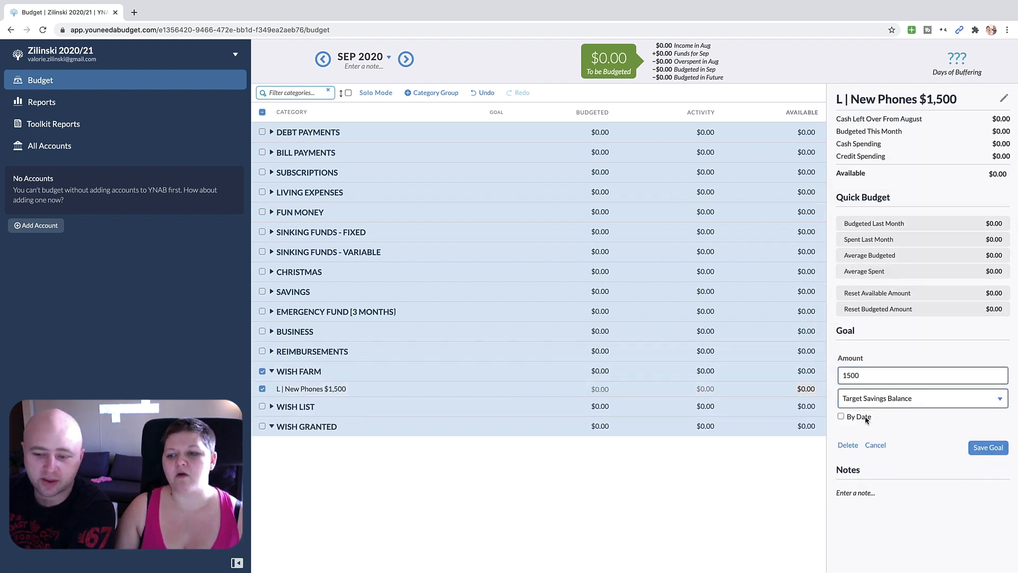
pyautogui.click(988, 447)
pyautogui.click(272, 371)
# Step: Expand the Wish List group and create a Target Savings Balance goal of 300 for the 5 Hue Light Bulbs category
pyautogui.click(272, 391)
pyautogui.click(601, 408)
pyautogui.click(874, 352)
pyautogui.write('300')
pyautogui.click(986, 473)
# Step: Create a Target Savings Balance goal of 200 without a date for the Coffee Maker category
pyautogui.click(602, 424)
pyautogui.click(891, 353)
pyautogui.write('200')
pyautogui.click(841, 416)
pyautogui.click(987, 472)
# Step: Create a Target Savings Balance goal of 130 without a date for the Hue Light Strip category
pyautogui.click(602, 439)
pyautogui.click(896, 354)
pyautogui.write('130')
pyautogui.click(901, 399)
pyautogui.click(902, 287)
pyautogui.click(842, 417)
pyautogui.click(986, 448)
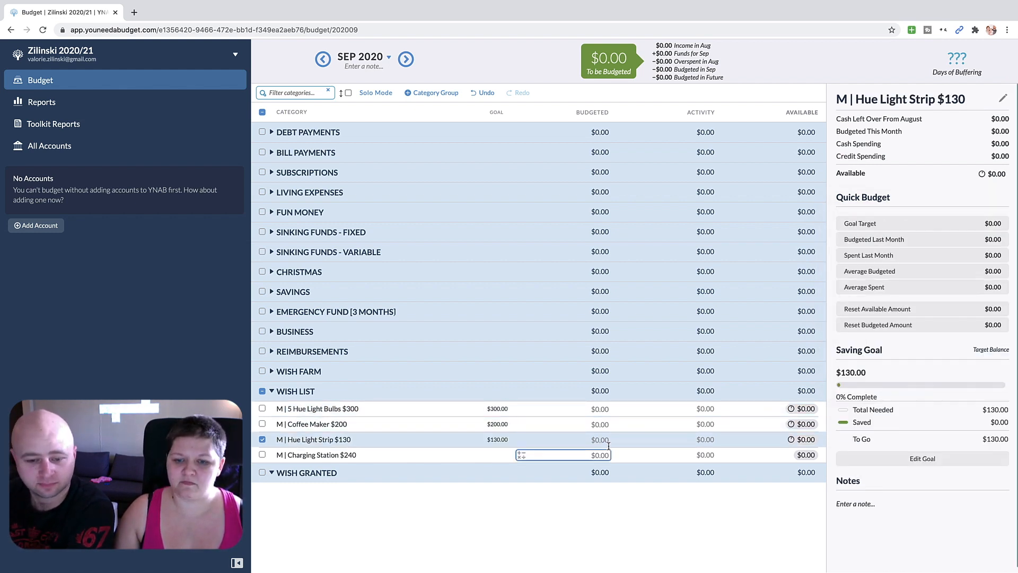
# Step: Create a Target Savings Balance goal of 240 without a date for the Charging Station category and collapse the Wish List group
pyautogui.click(602, 454)
pyautogui.click(896, 354)
pyautogui.click(904, 306)
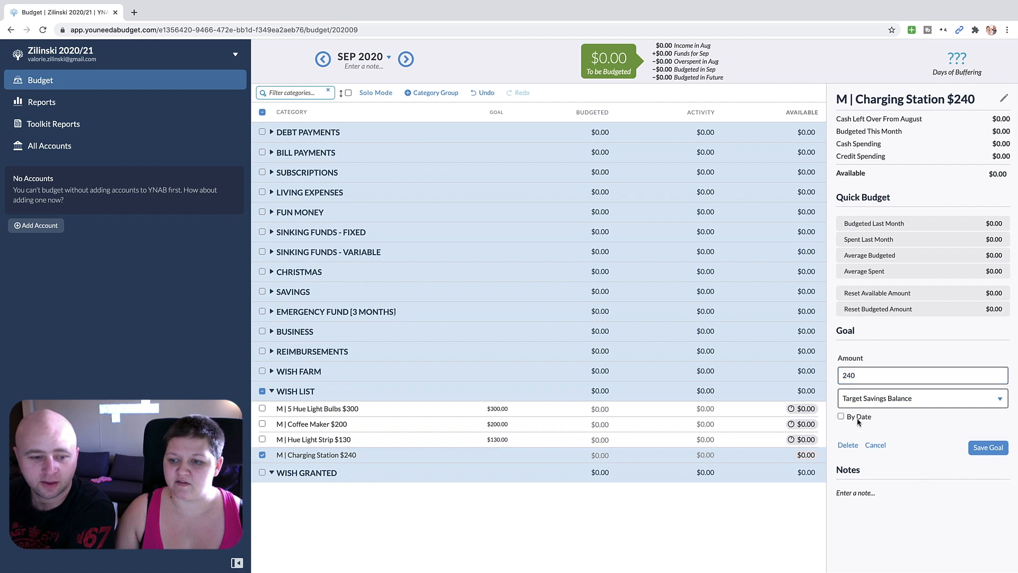
pyautogui.click(987, 449)
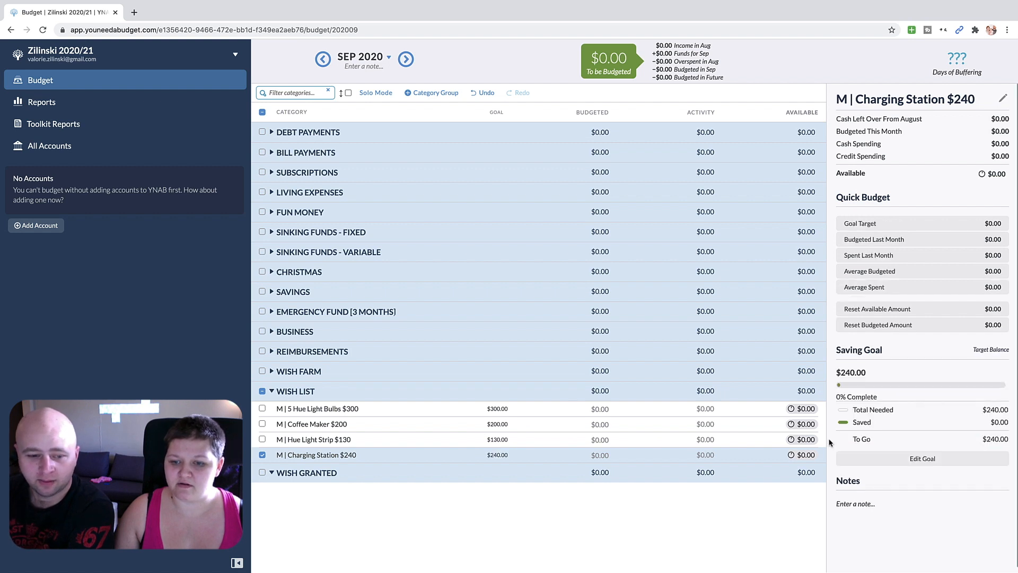
pyautogui.click(264, 456)
pyautogui.click(272, 392)
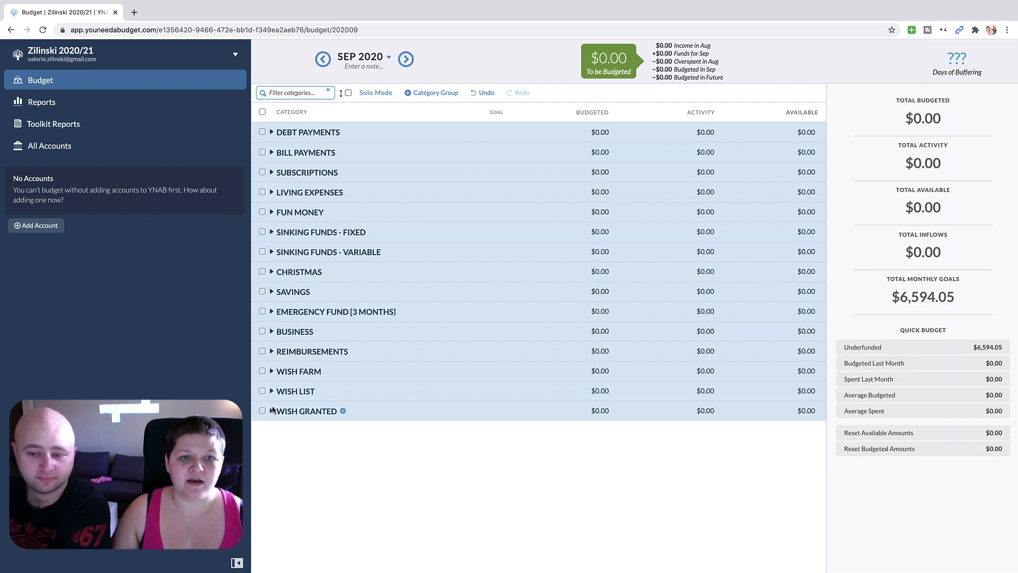
# Step: Expand all category groups and review the goal amounts assigned to their categories
pyautogui.click(340, 93)
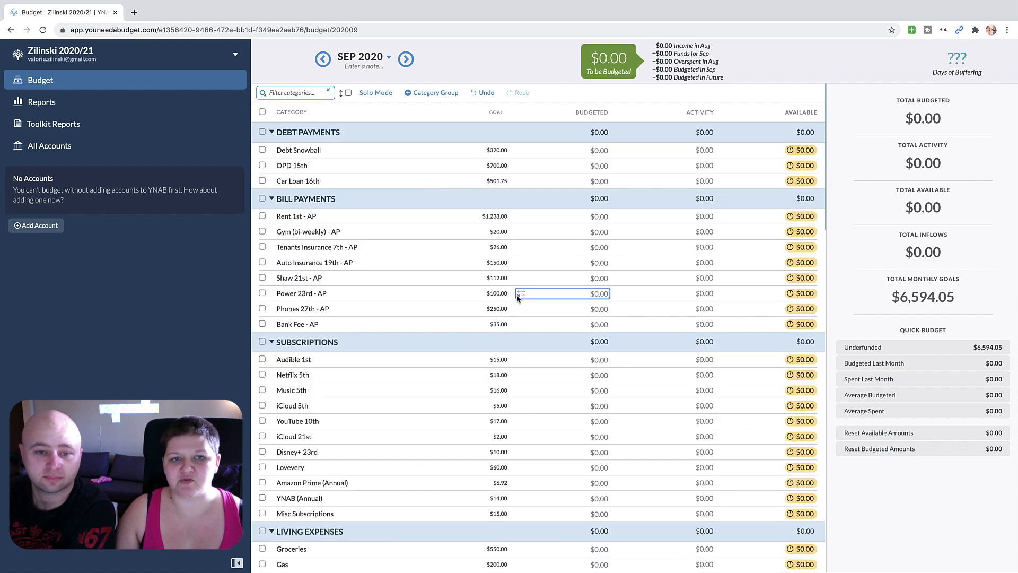
pyautogui.scroll(-3, 514, 398)
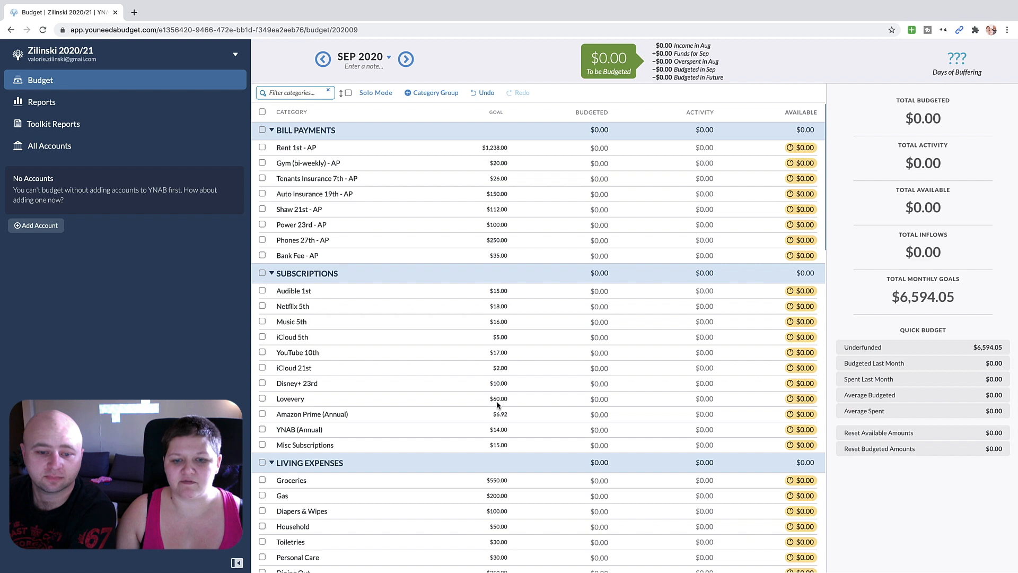
pyautogui.scroll(-8, 498, 414)
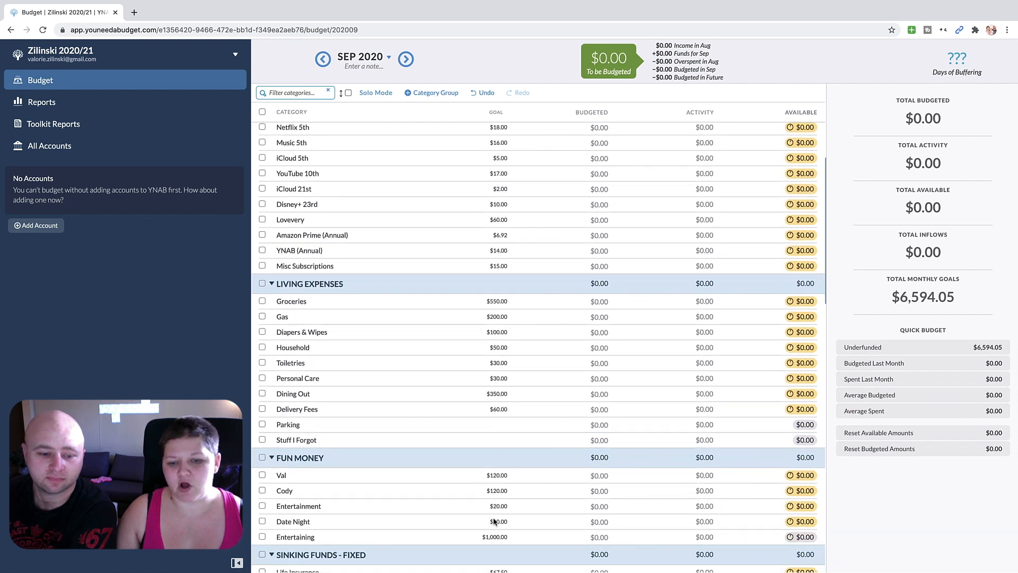
pyautogui.scroll(-9, 496, 519)
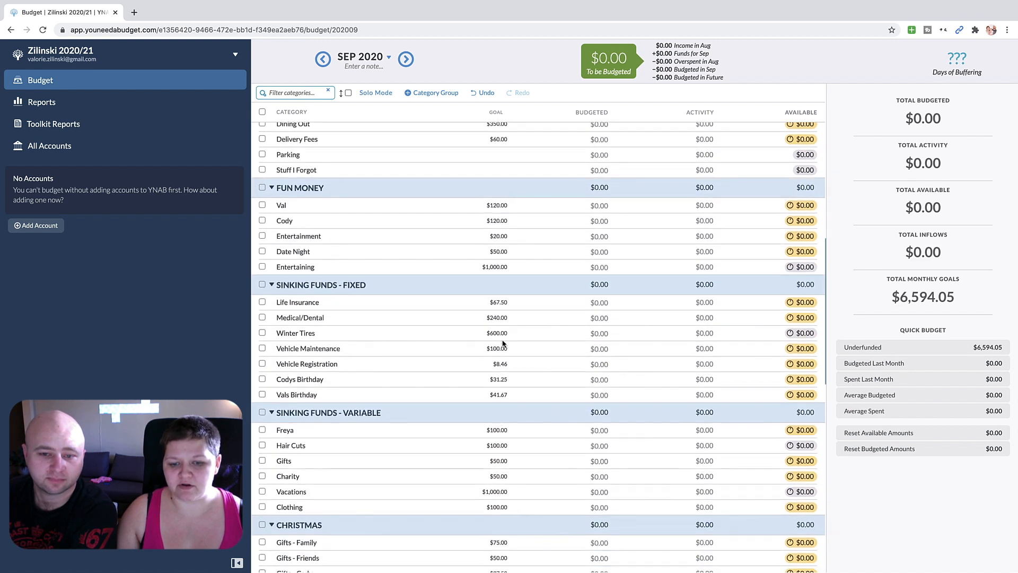
pyautogui.scroll(20, 504, 344)
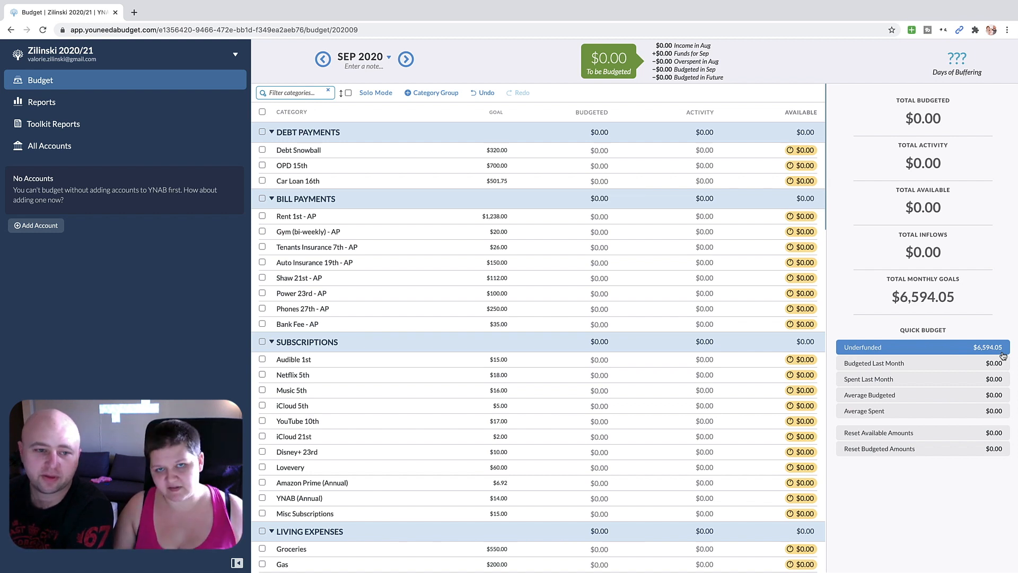
# Step: Select the Debt Payments categories except Debt Snowball, plus all of Bill Payments, Subscriptions and Living Expenses, to check their combined underfunded amount
pyautogui.click(262, 132)
pyautogui.click(262, 198)
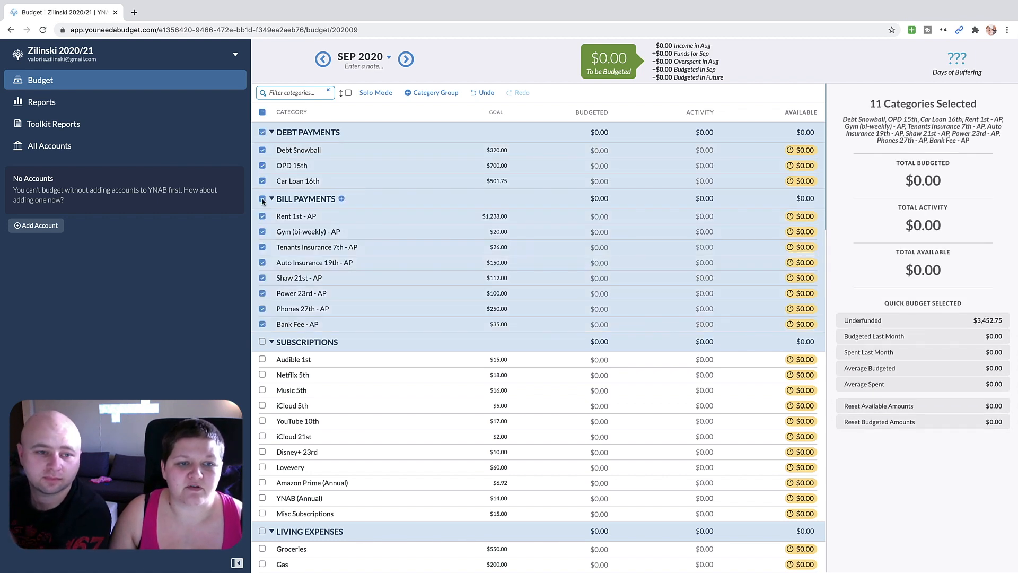
pyautogui.click(262, 150)
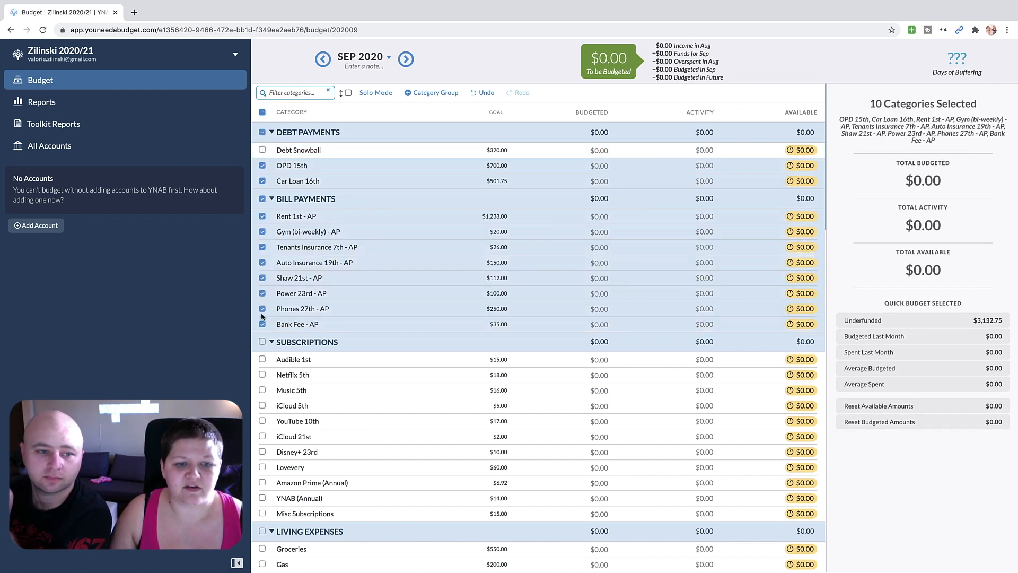
pyautogui.click(262, 341)
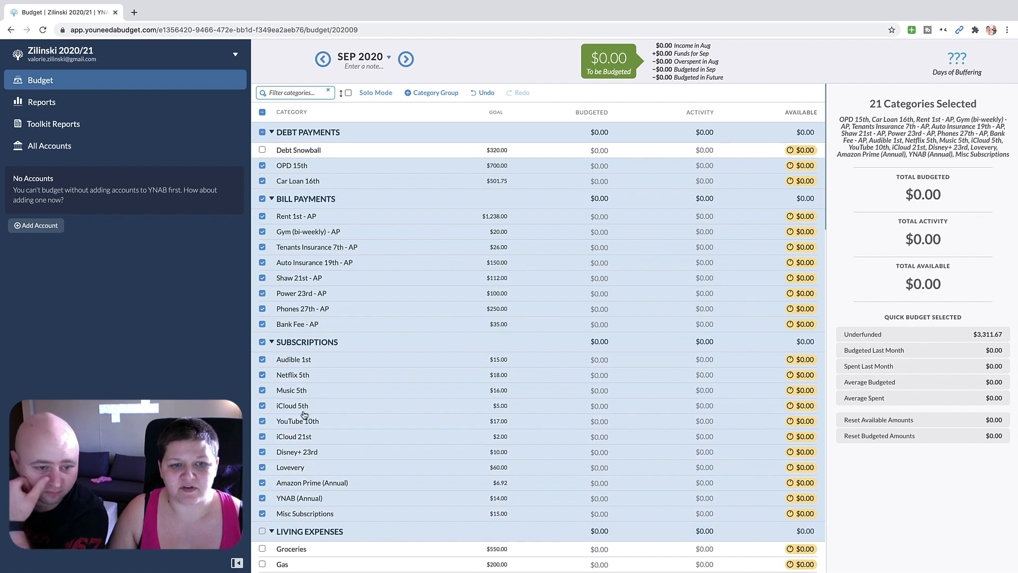
pyautogui.scroll(-5, 344, 281)
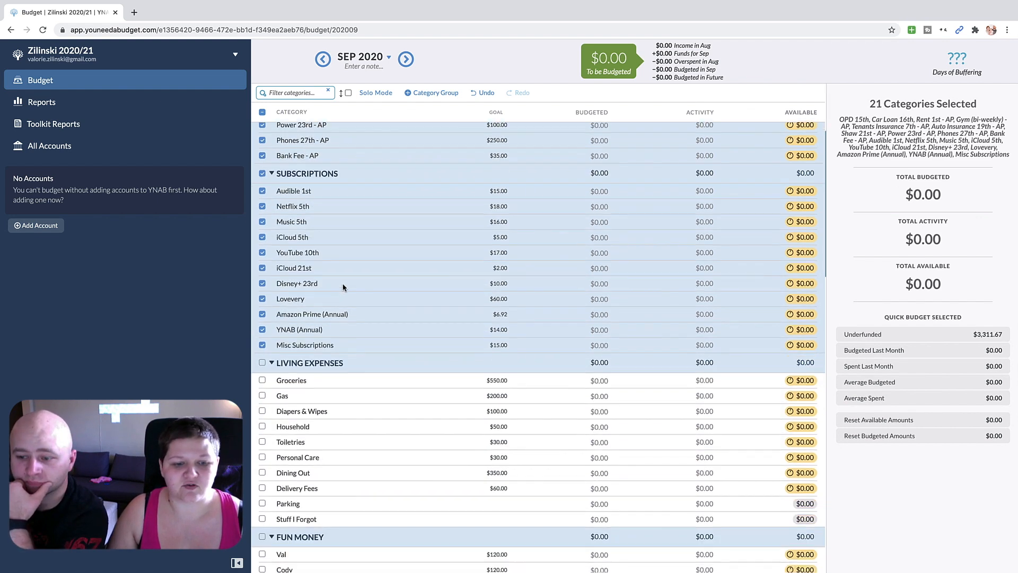
pyautogui.click(262, 269)
pyautogui.scroll(-1, 306, 359)
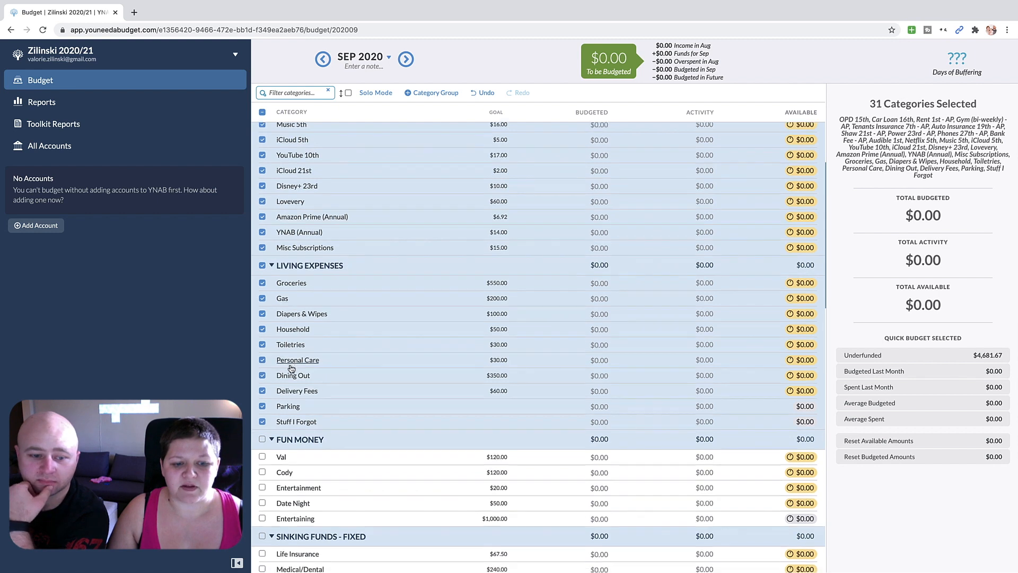
# Step: Check the underfunded amount with Life Insurance temporarily included, then remove it and review the selected categories
pyautogui.scroll(-2, 305, 492)
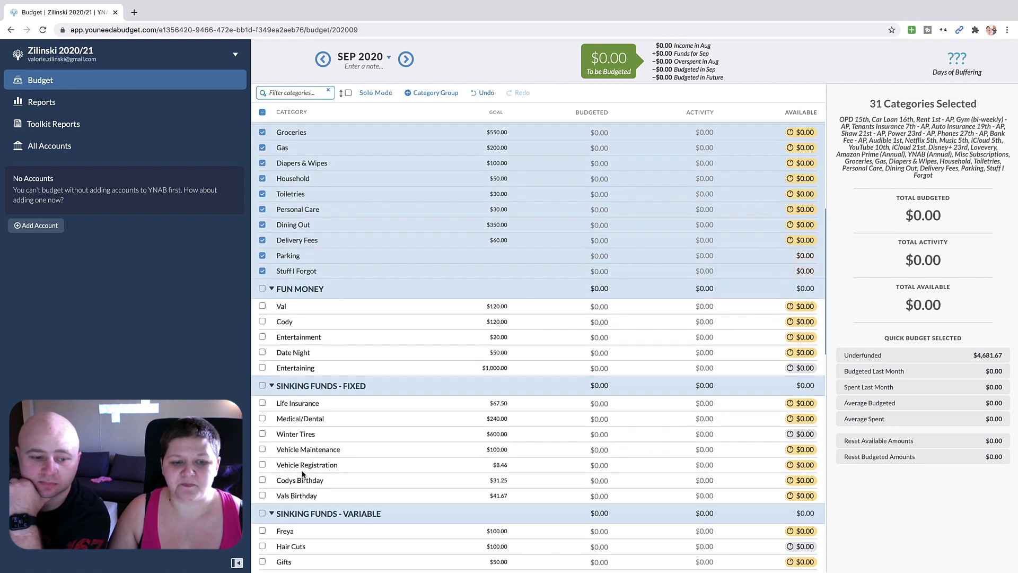
pyautogui.click(263, 404)
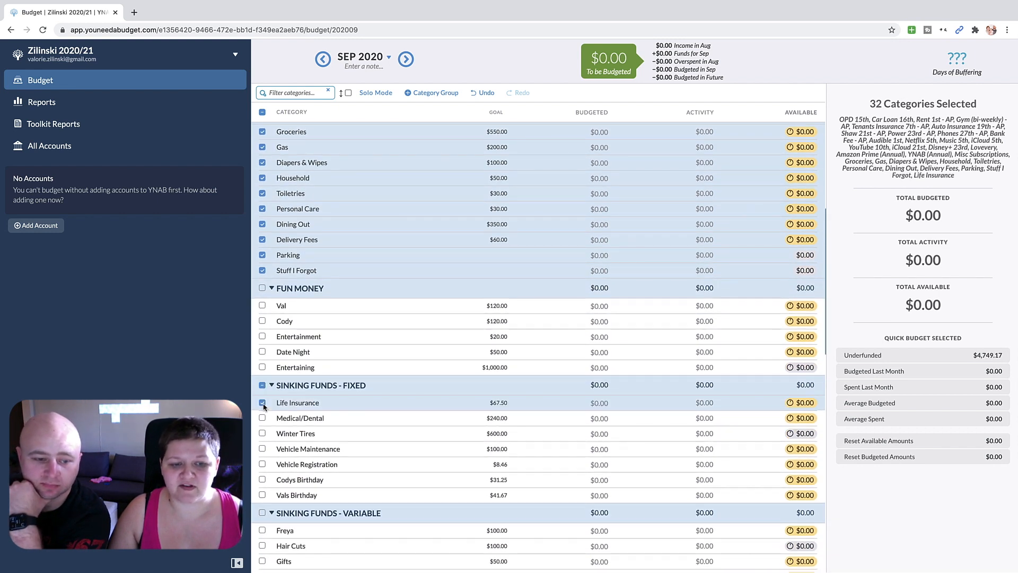
pyautogui.click(262, 403)
pyautogui.click(537, 449)
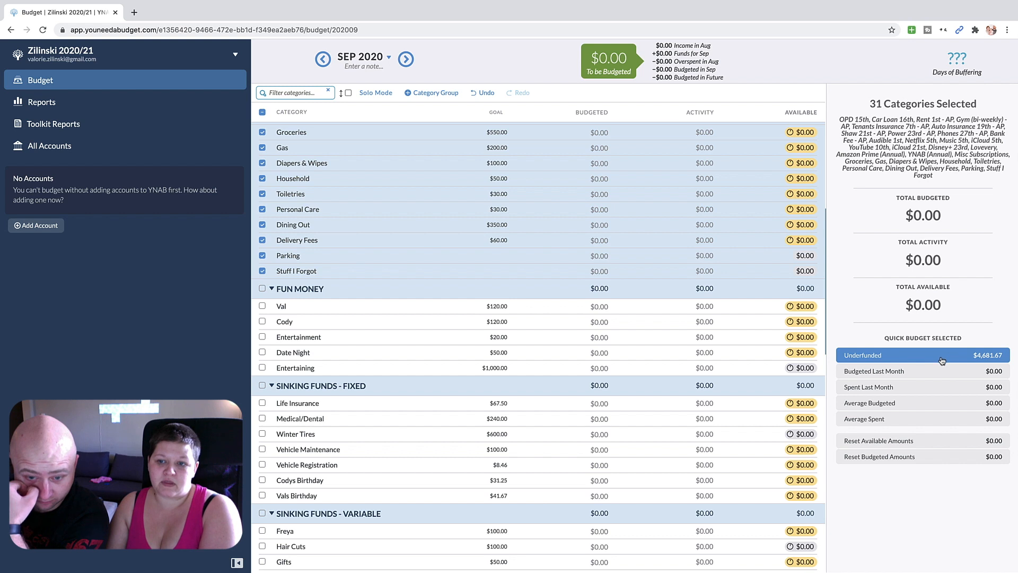
pyautogui.scroll(8, 551, 210)
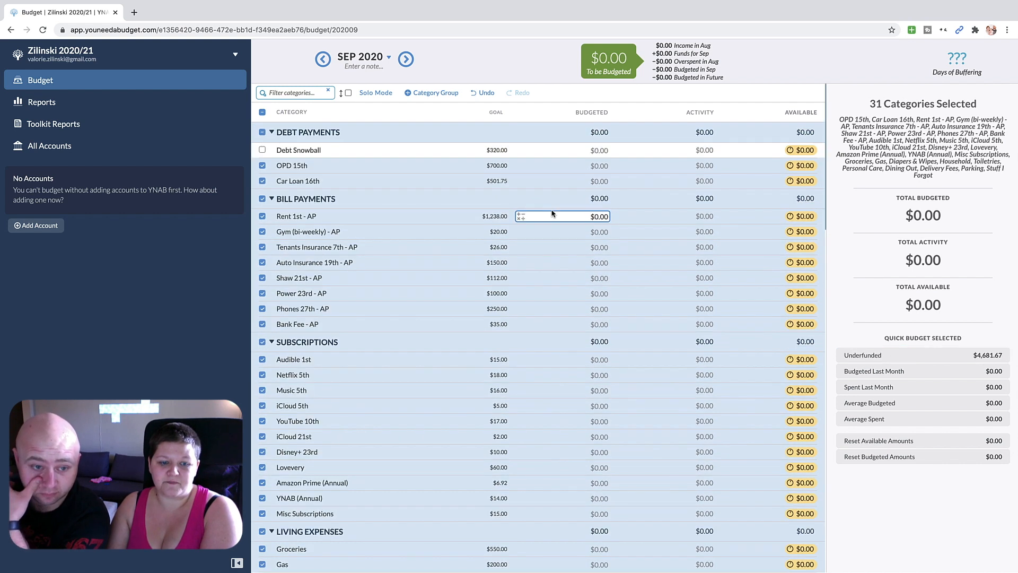
pyautogui.scroll(-8, 552, 212)
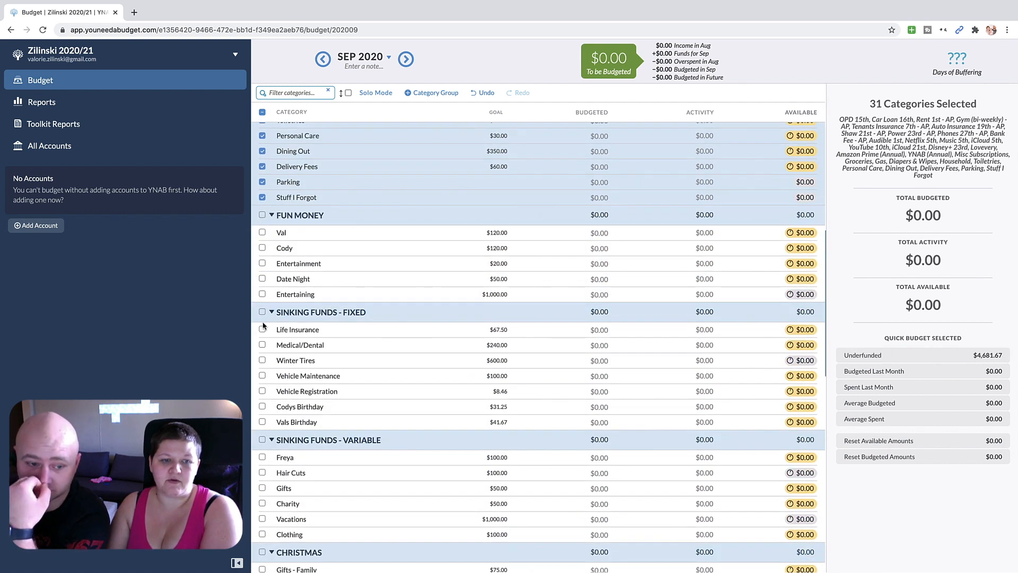
# Step: Add Life Insurance, Medical/Dental, Vehicle Maintenance and Vehicle Registration to the selection and review the underfunded amount against the other groups
pyautogui.click(263, 329)
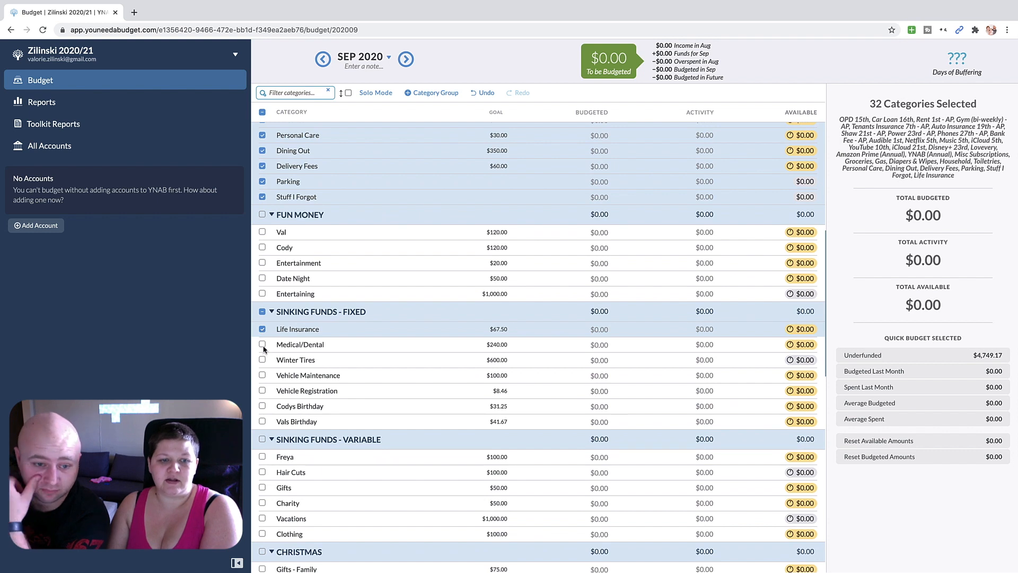
pyautogui.click(262, 345)
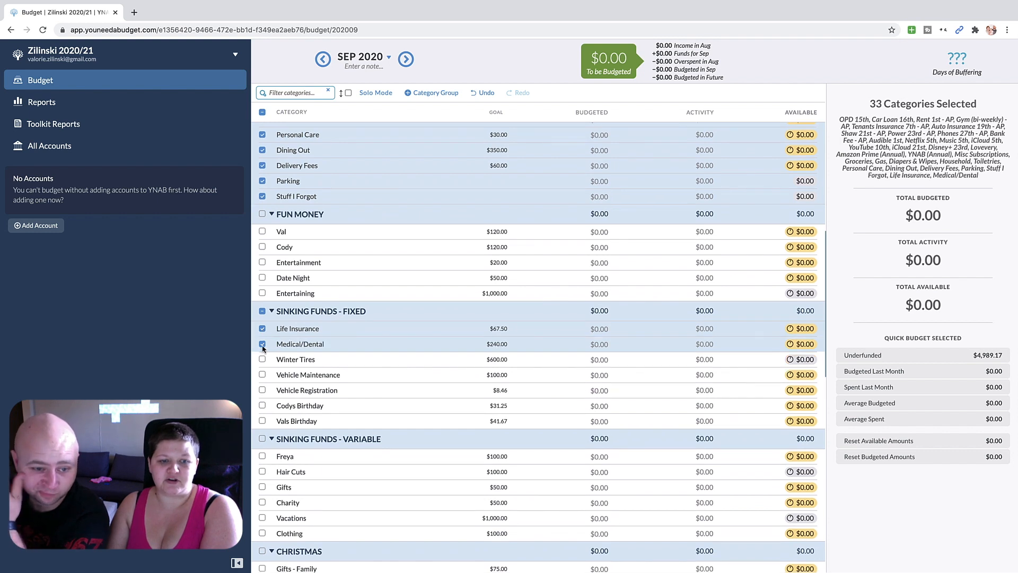
pyautogui.click(263, 375)
pyautogui.click(262, 391)
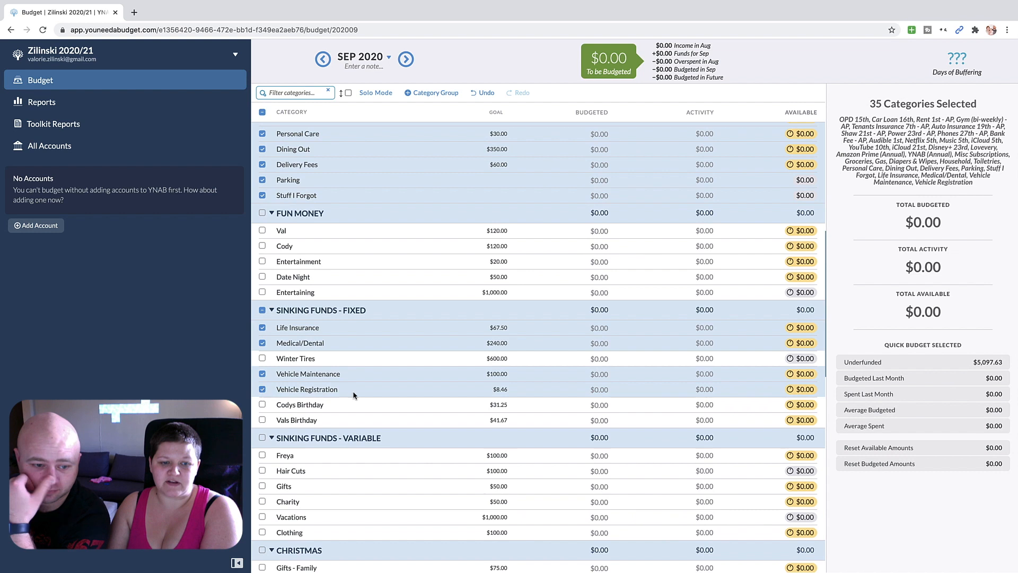
pyautogui.scroll(-4, 389, 407)
pyautogui.scroll(-4, 391, 408)
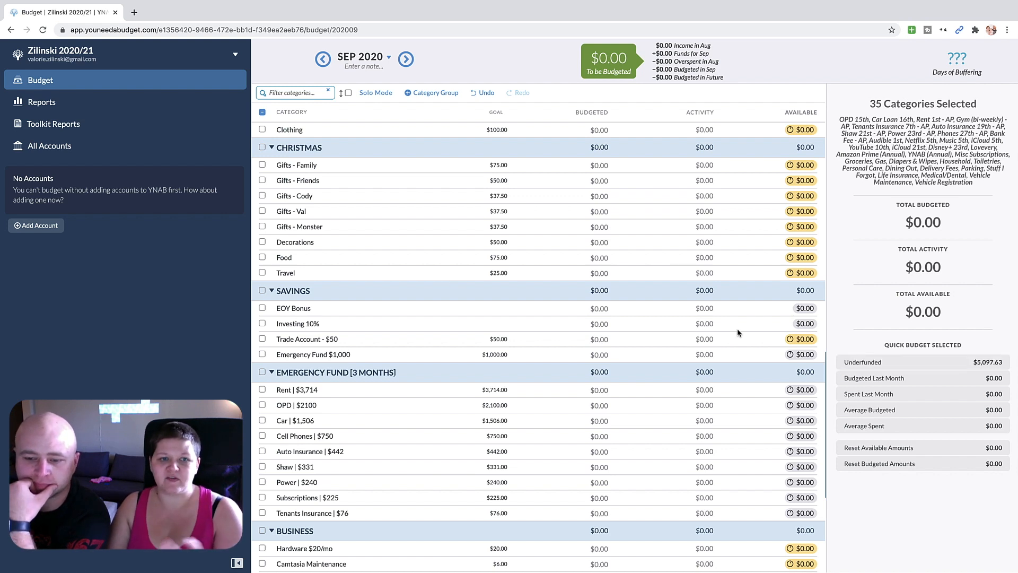
pyautogui.scroll(5, 705, 327)
pyautogui.scroll(3, 705, 327)
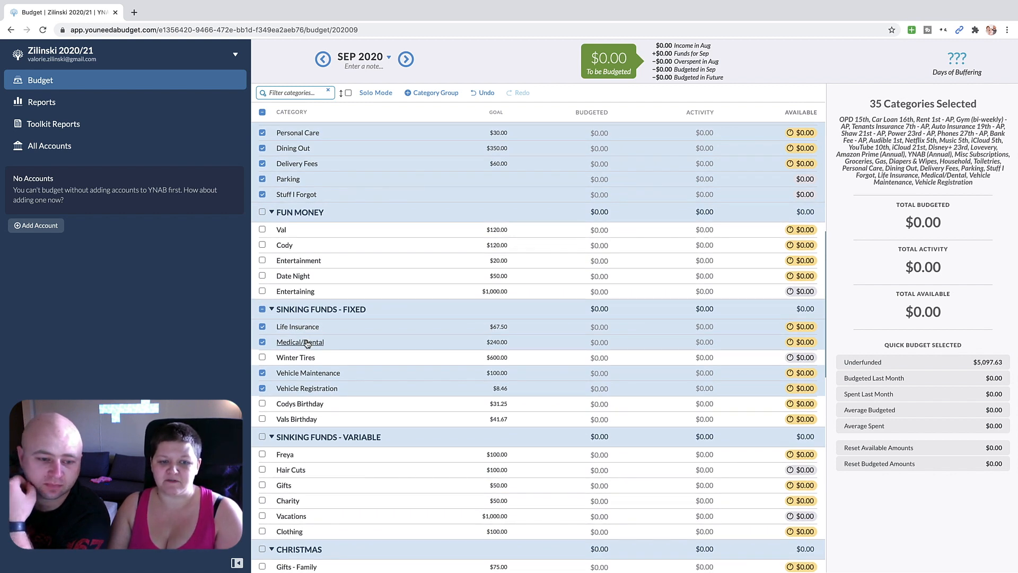
pyautogui.scroll(5, 309, 347)
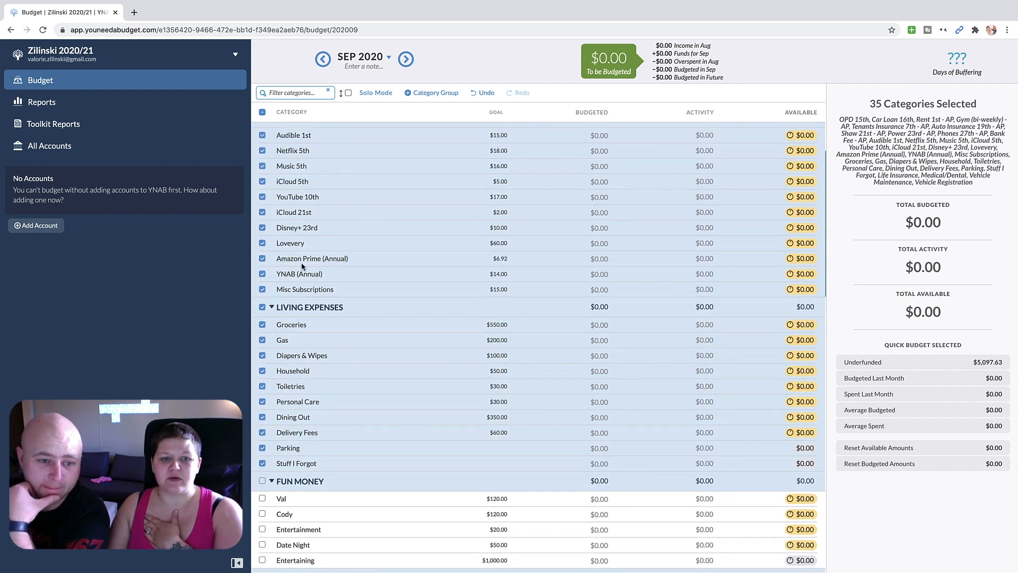
# Step: Clear the category selection and open the details of the Car Loan 16th category
pyautogui.click(262, 111)
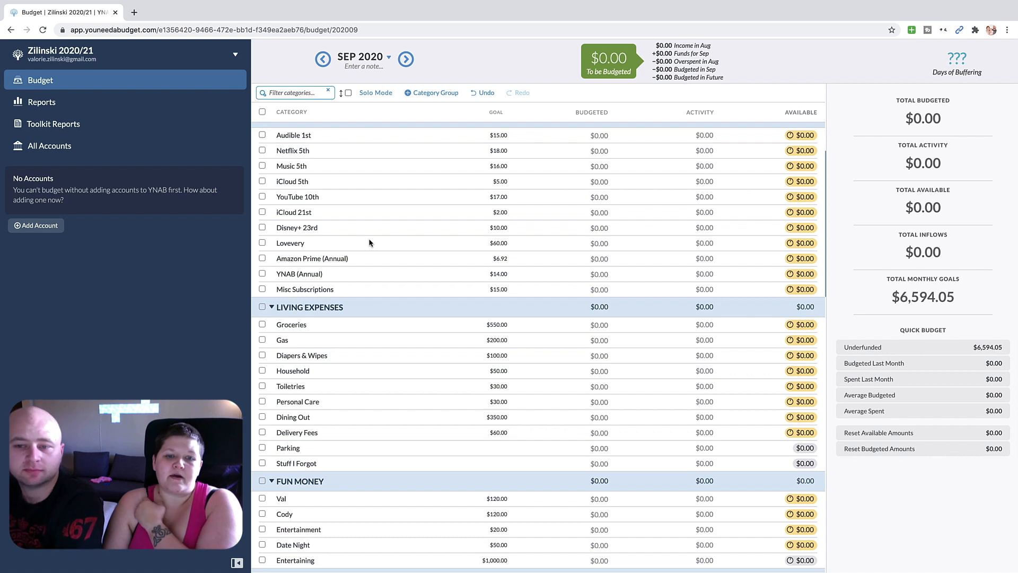
pyautogui.scroll(4, 532, 266)
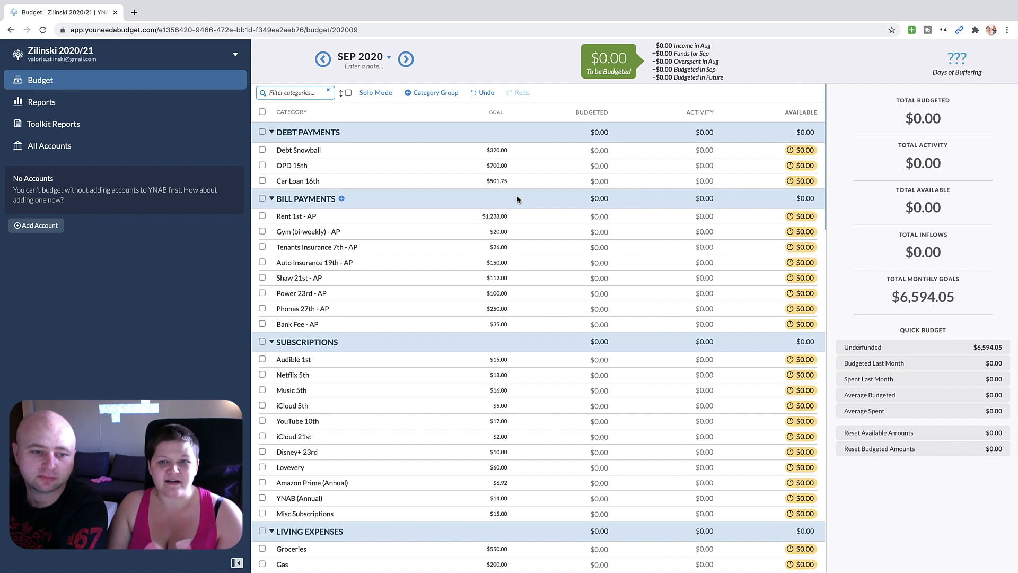
pyautogui.click(405, 183)
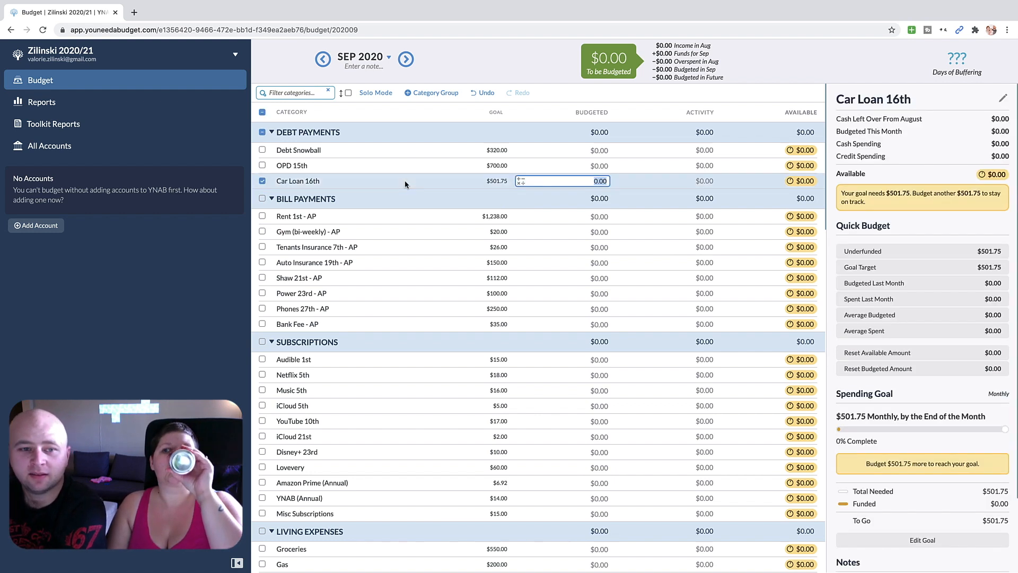